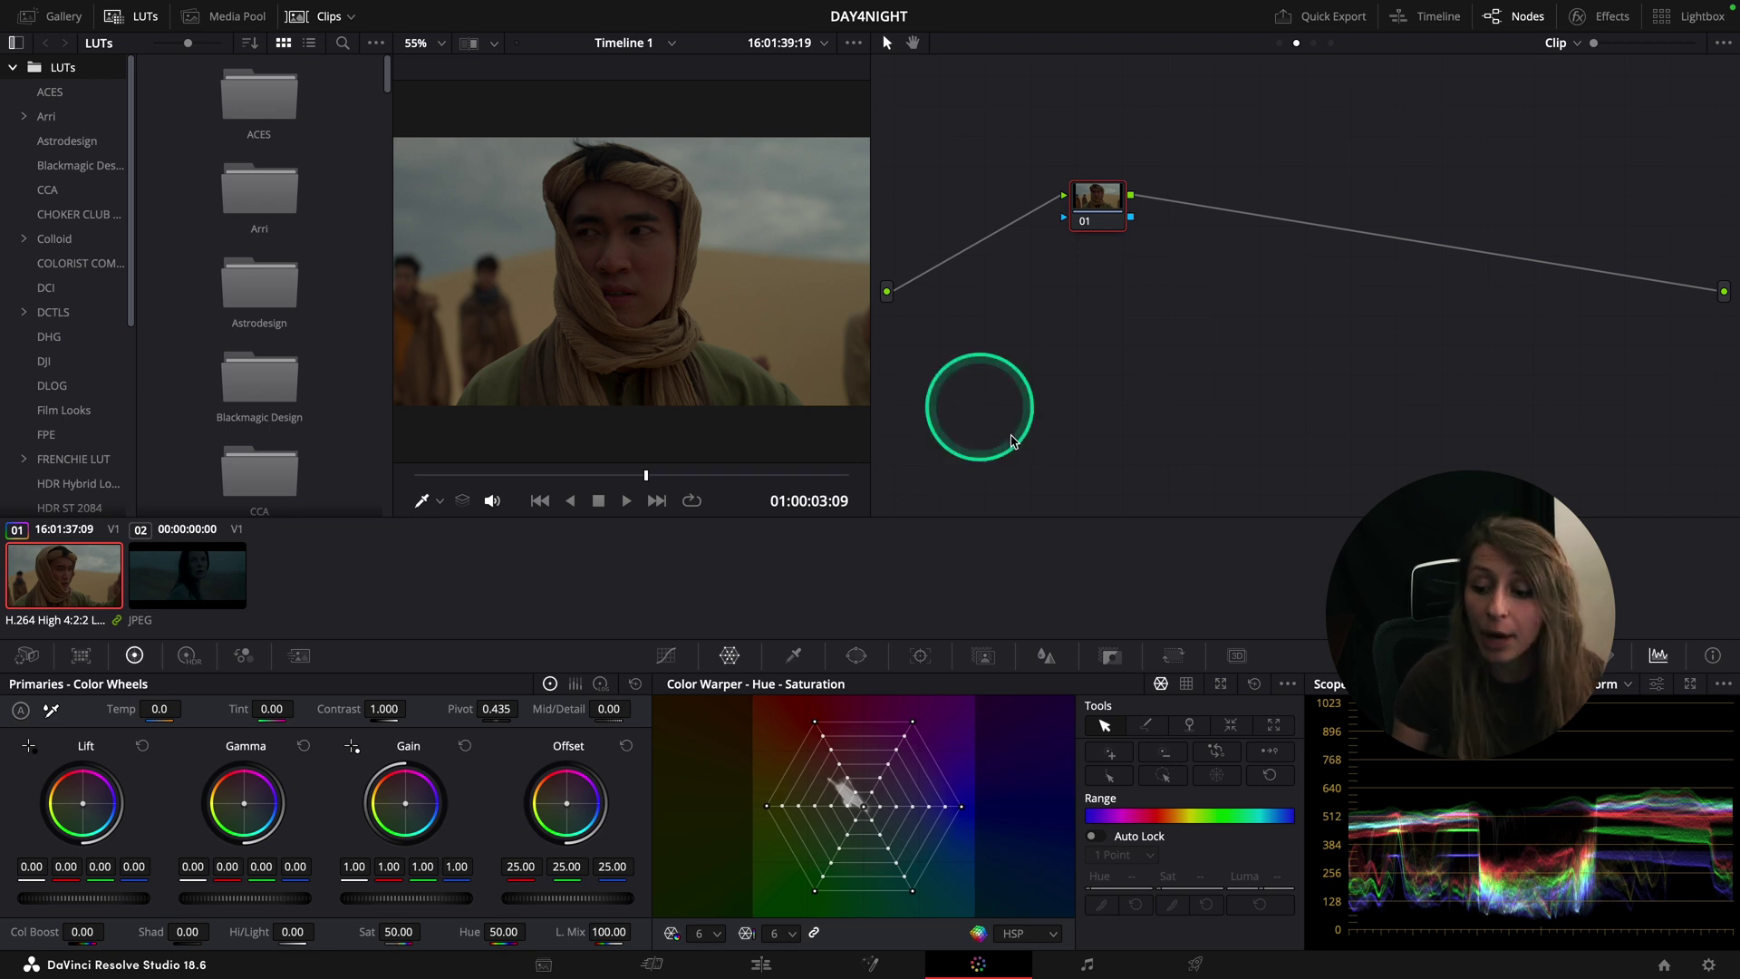
Step: Check the project's colour management settings, then close Project Settings without saving
key("shift+9")
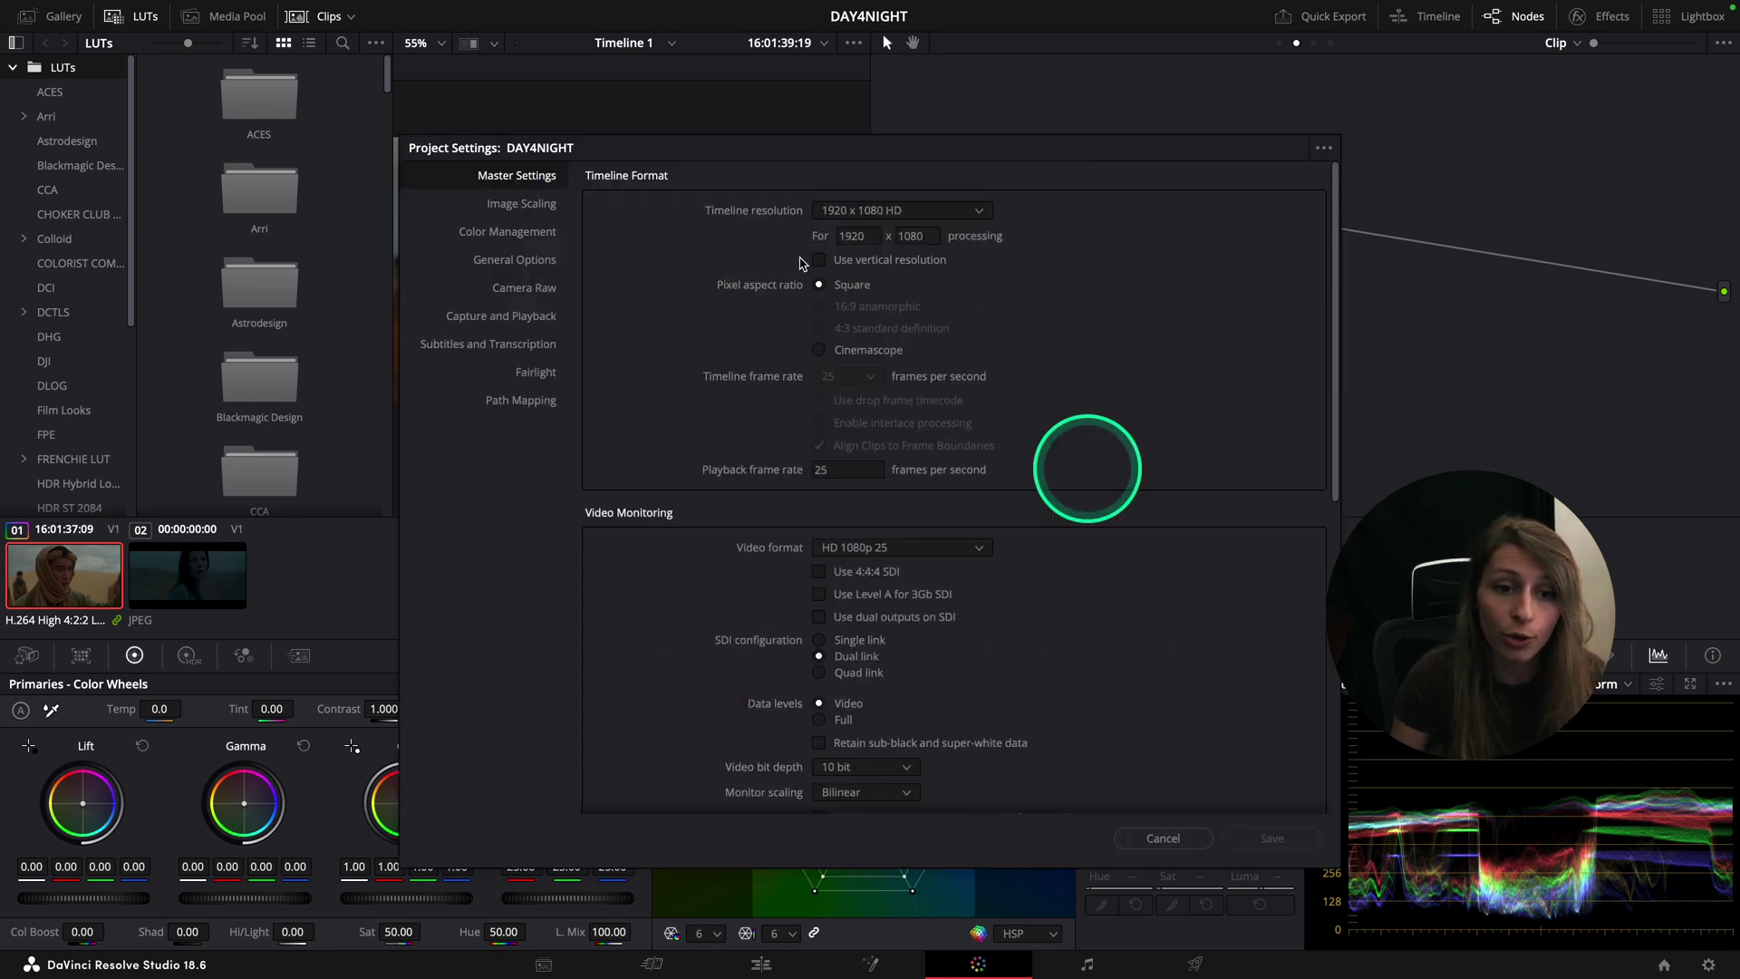
left_click(494, 232)
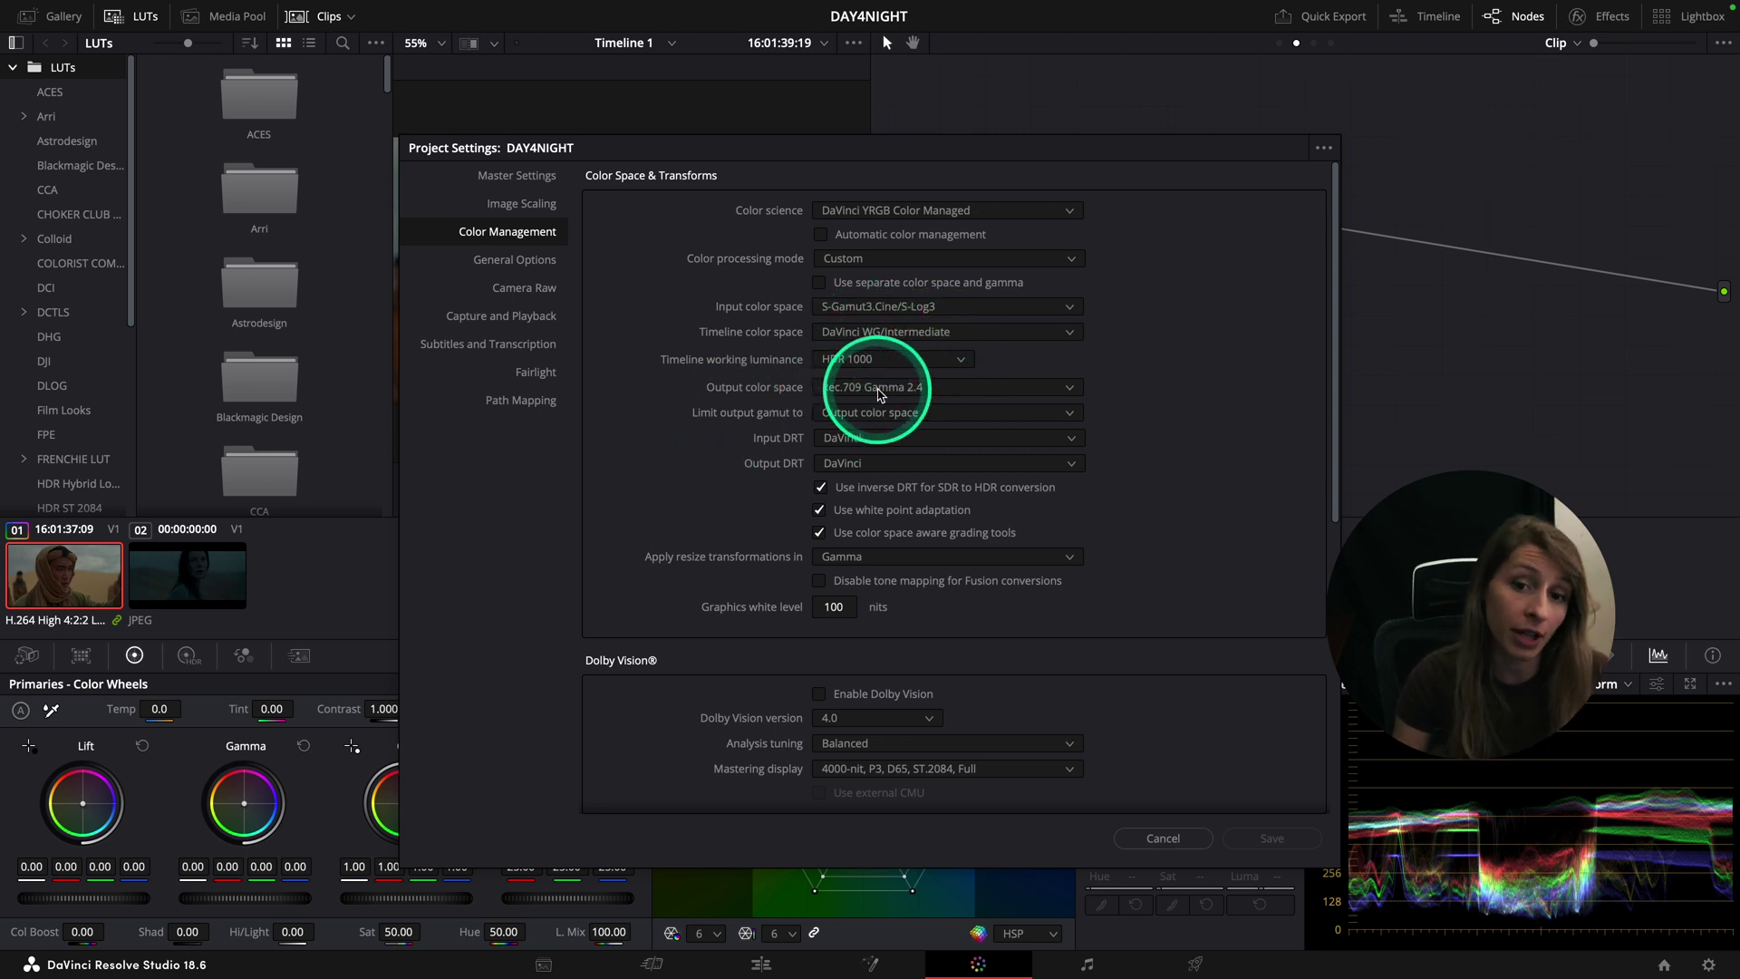
left_click(1156, 836)
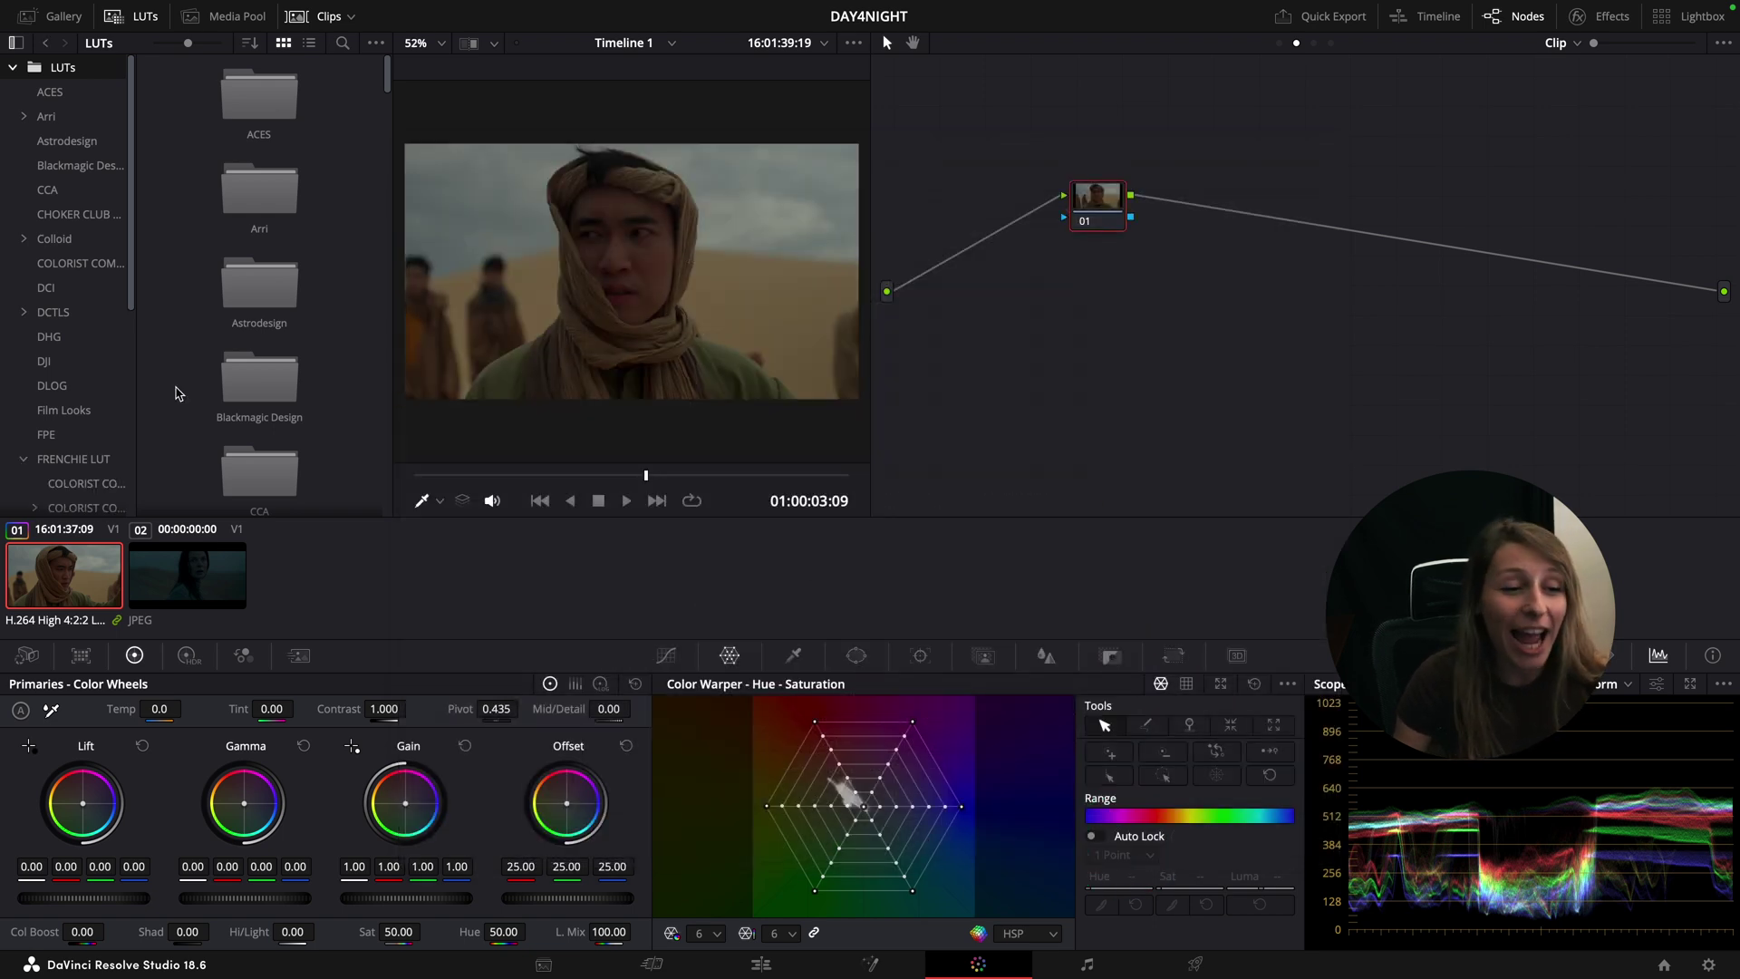
Step: Preview the DAY FOR NIGHT DWG LUT from COLORIST COMPANION PACK - FULL on node 01, then undo it
left_click(65, 458)
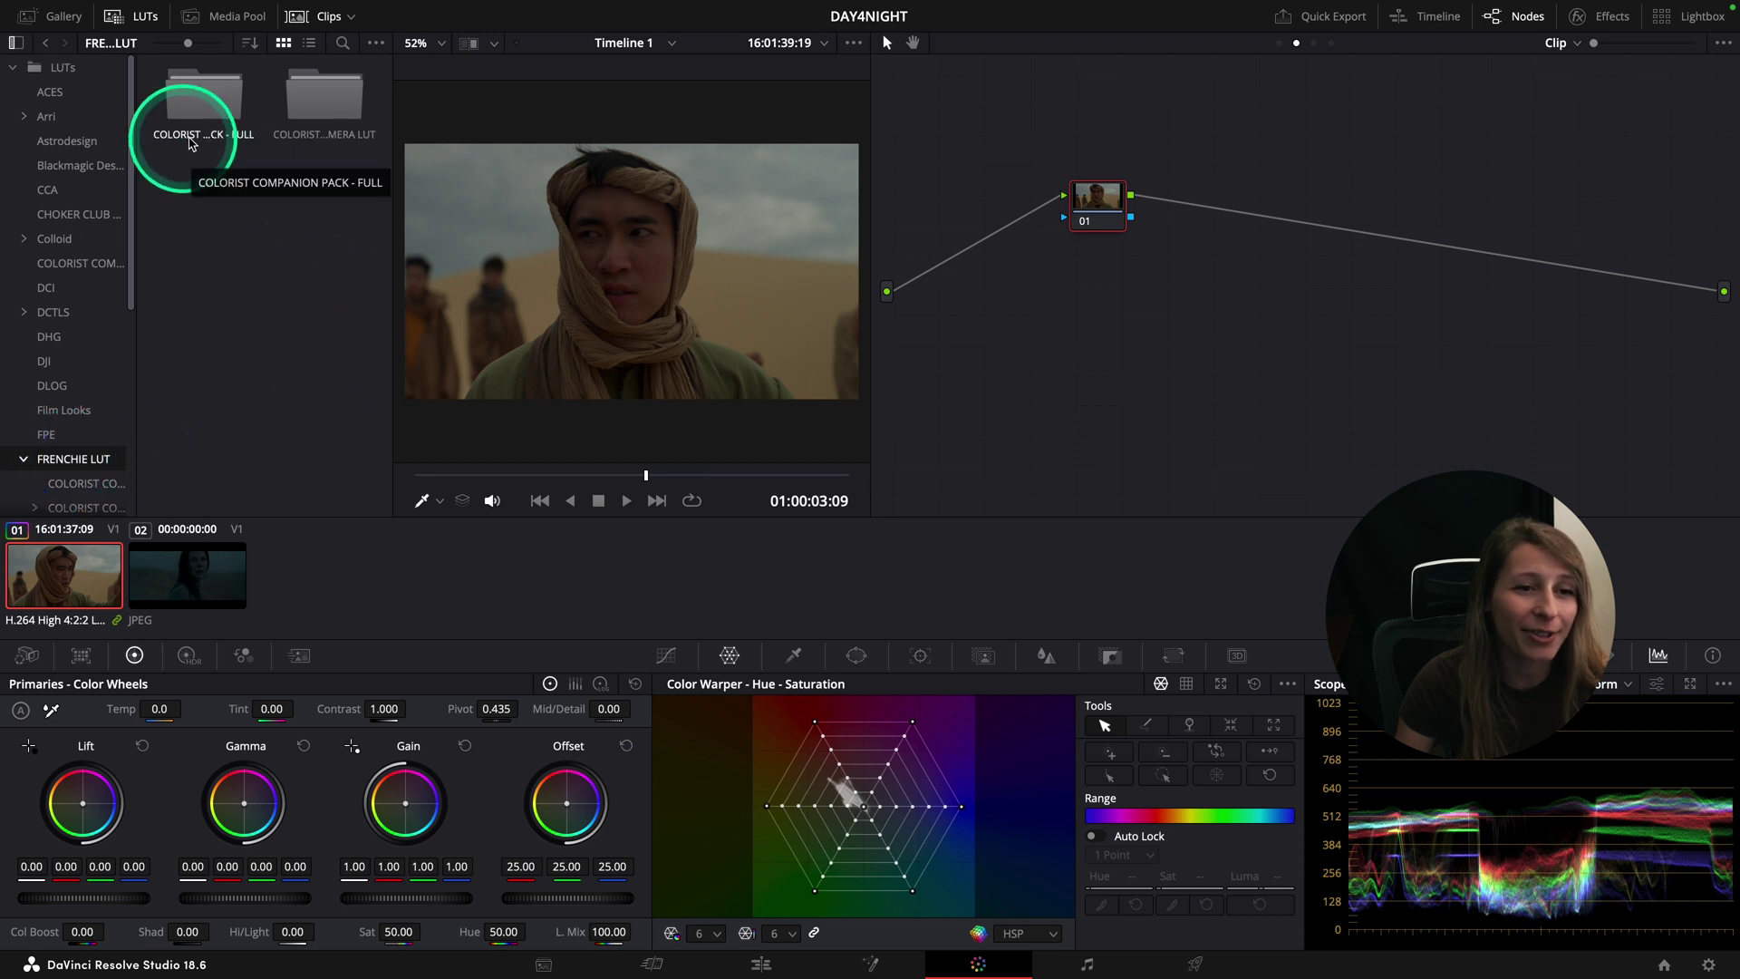
double_click(201, 143)
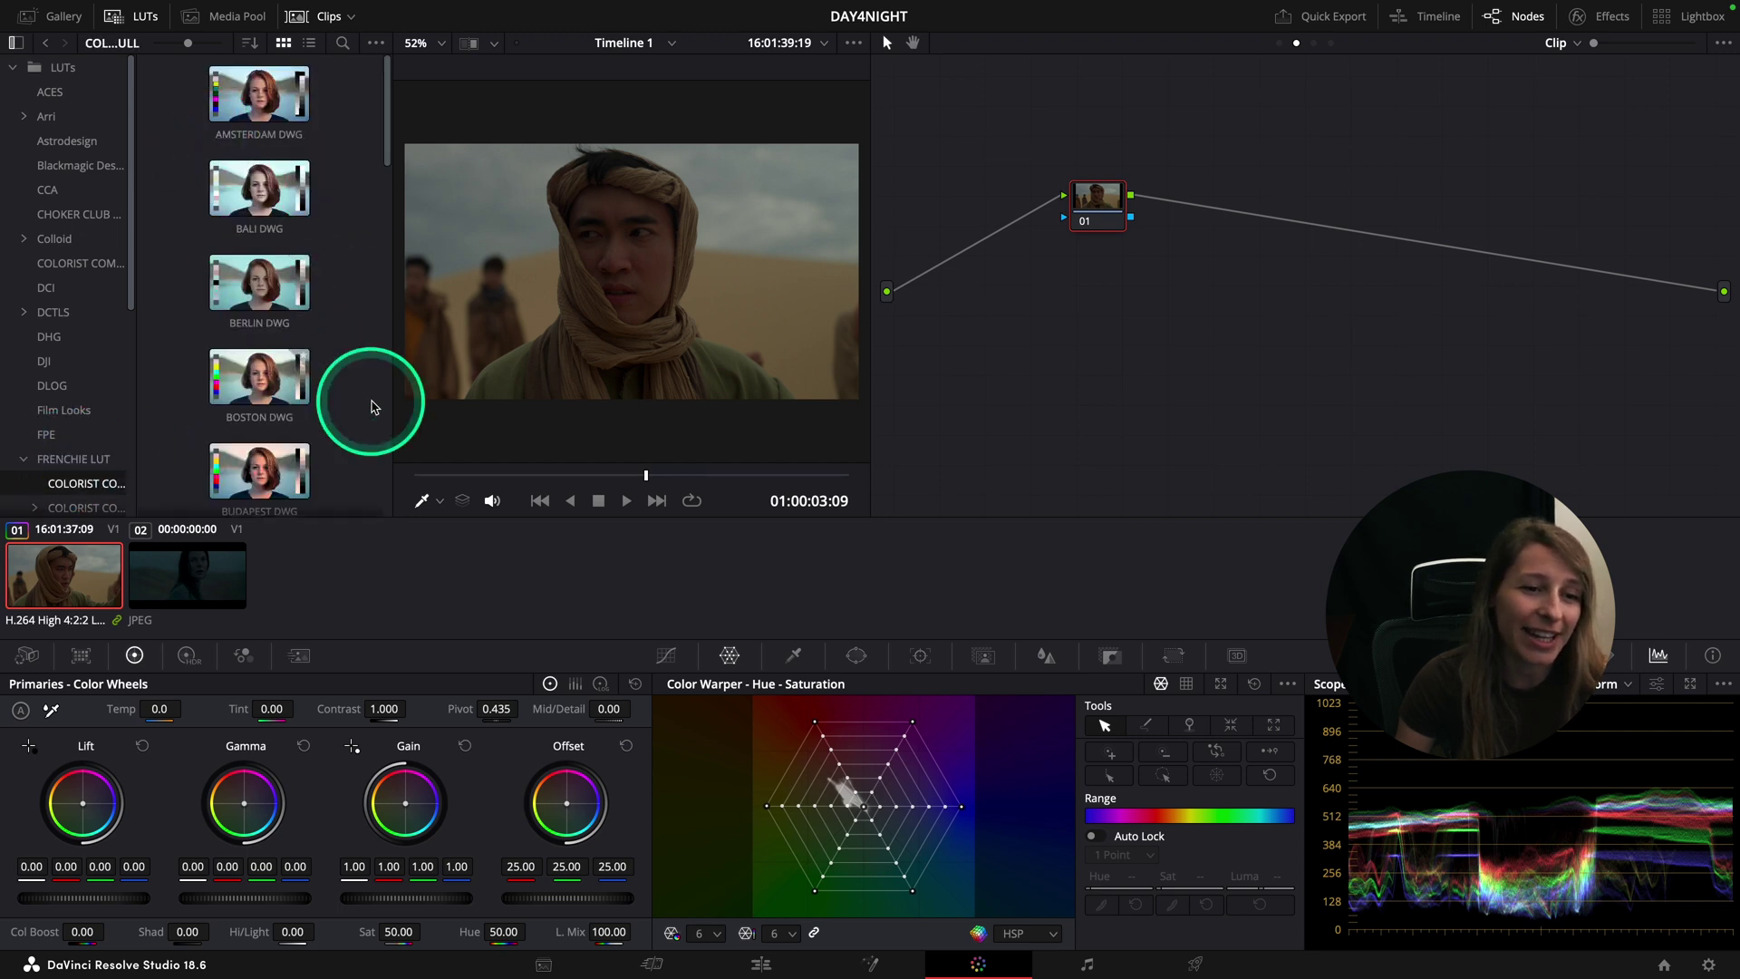
scroll(372, 406, "down", 3)
left_click_drag(249, 412, 1110, 201)
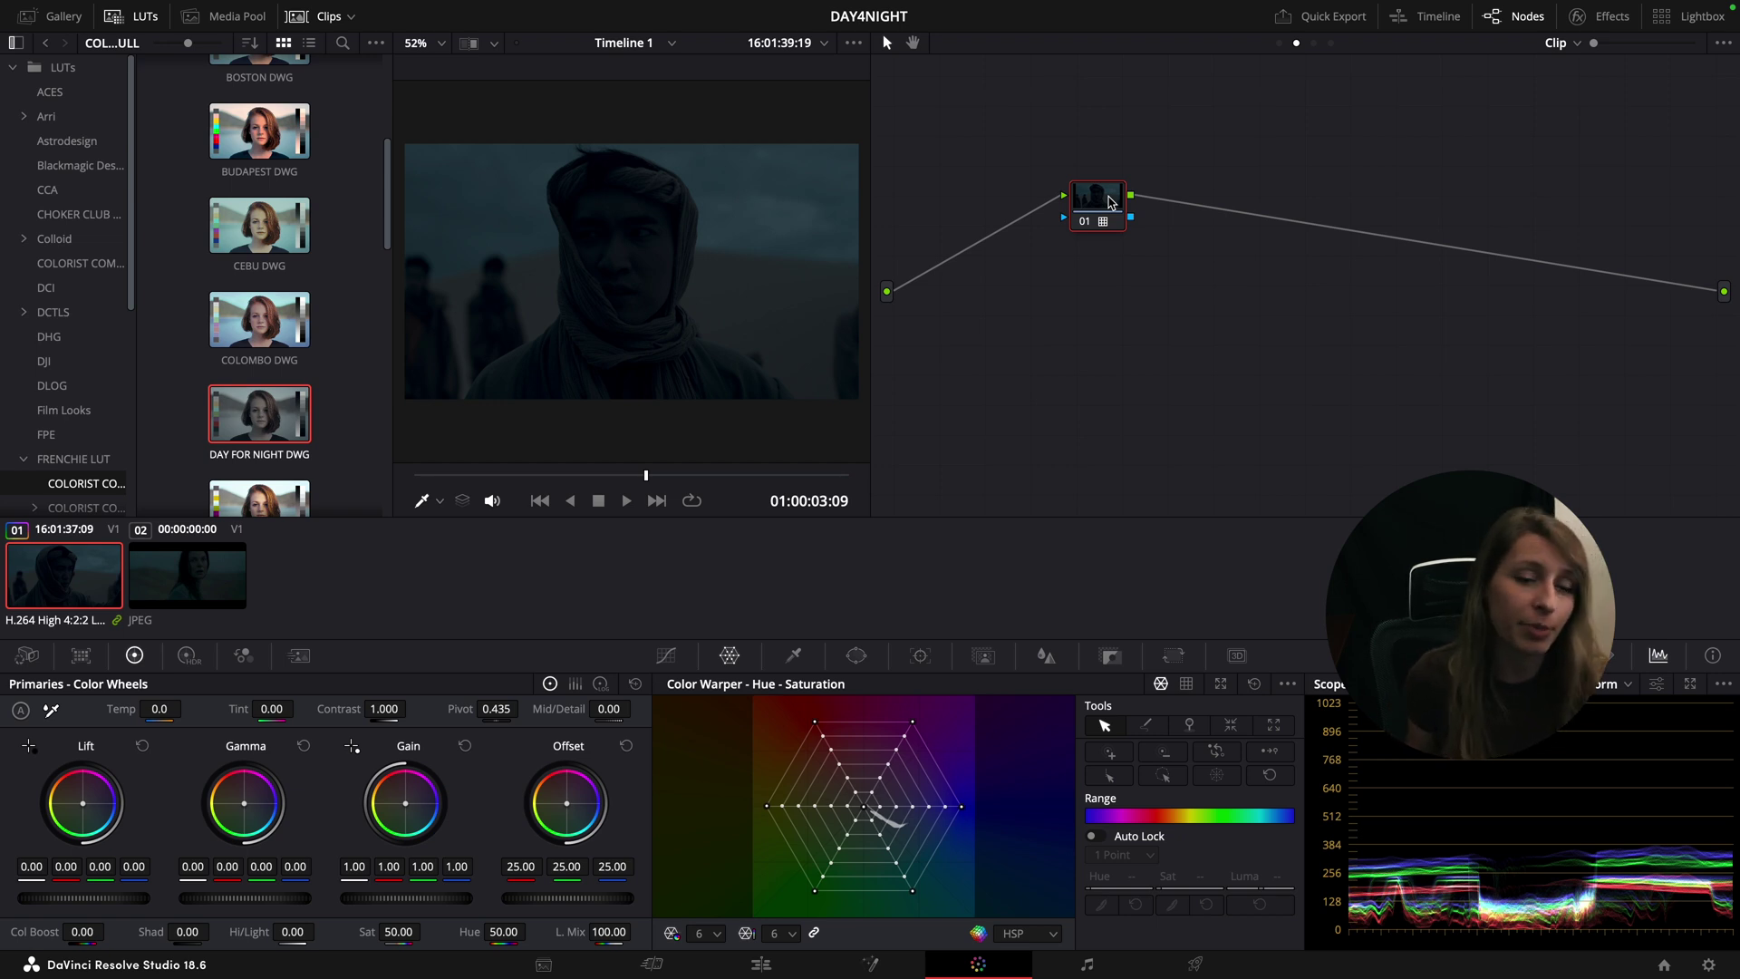
key("ctrl+z")
left_click(342, 291)
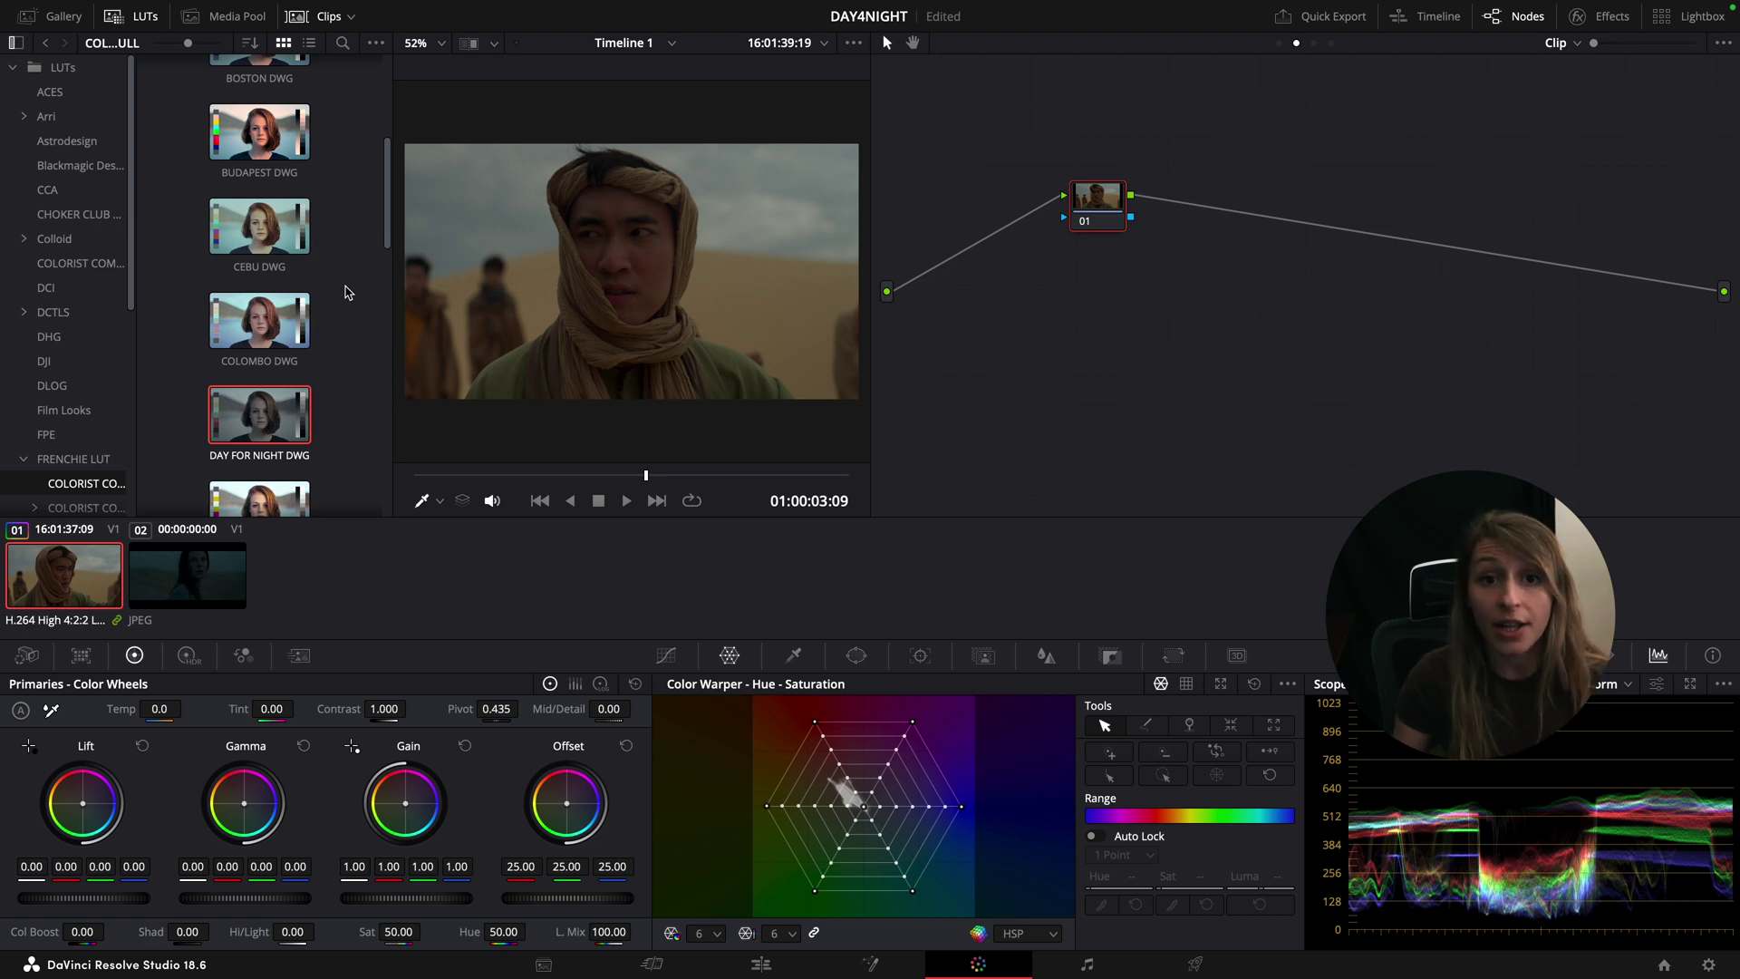
Step: Wipe Gallery still 1.3.1 against the clip, adjust the boundary, then turn the wipe off
left_click(54, 16)
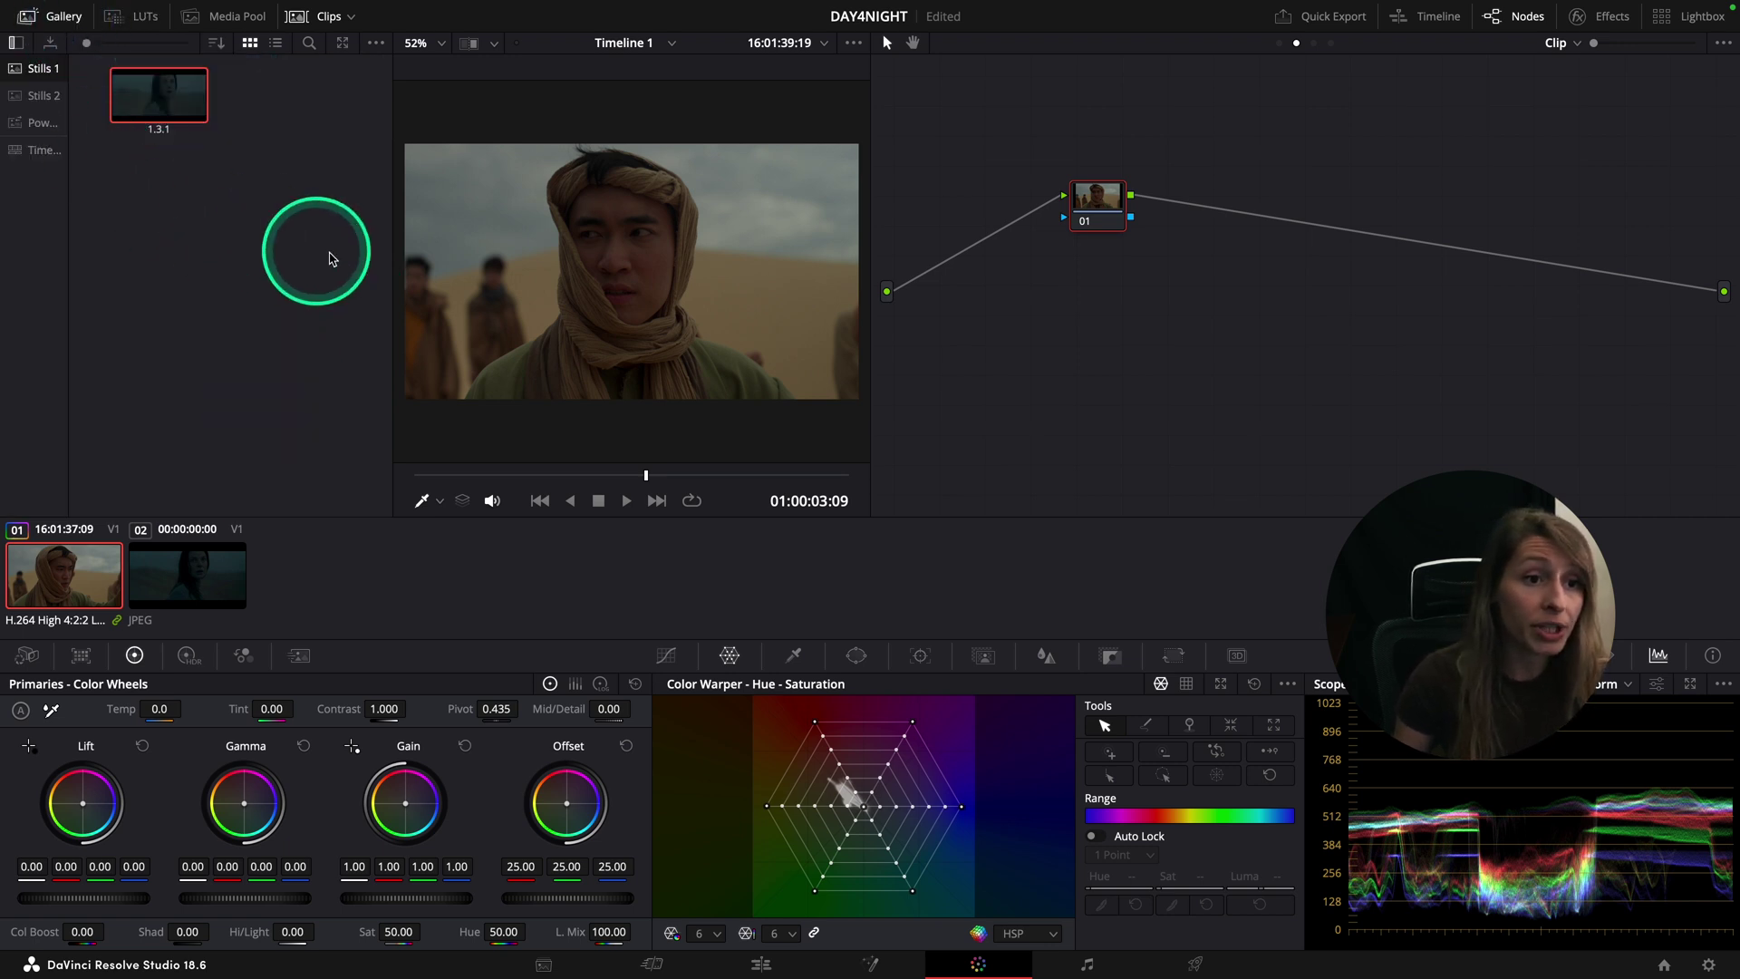
left_click(181, 111)
left_click(468, 43)
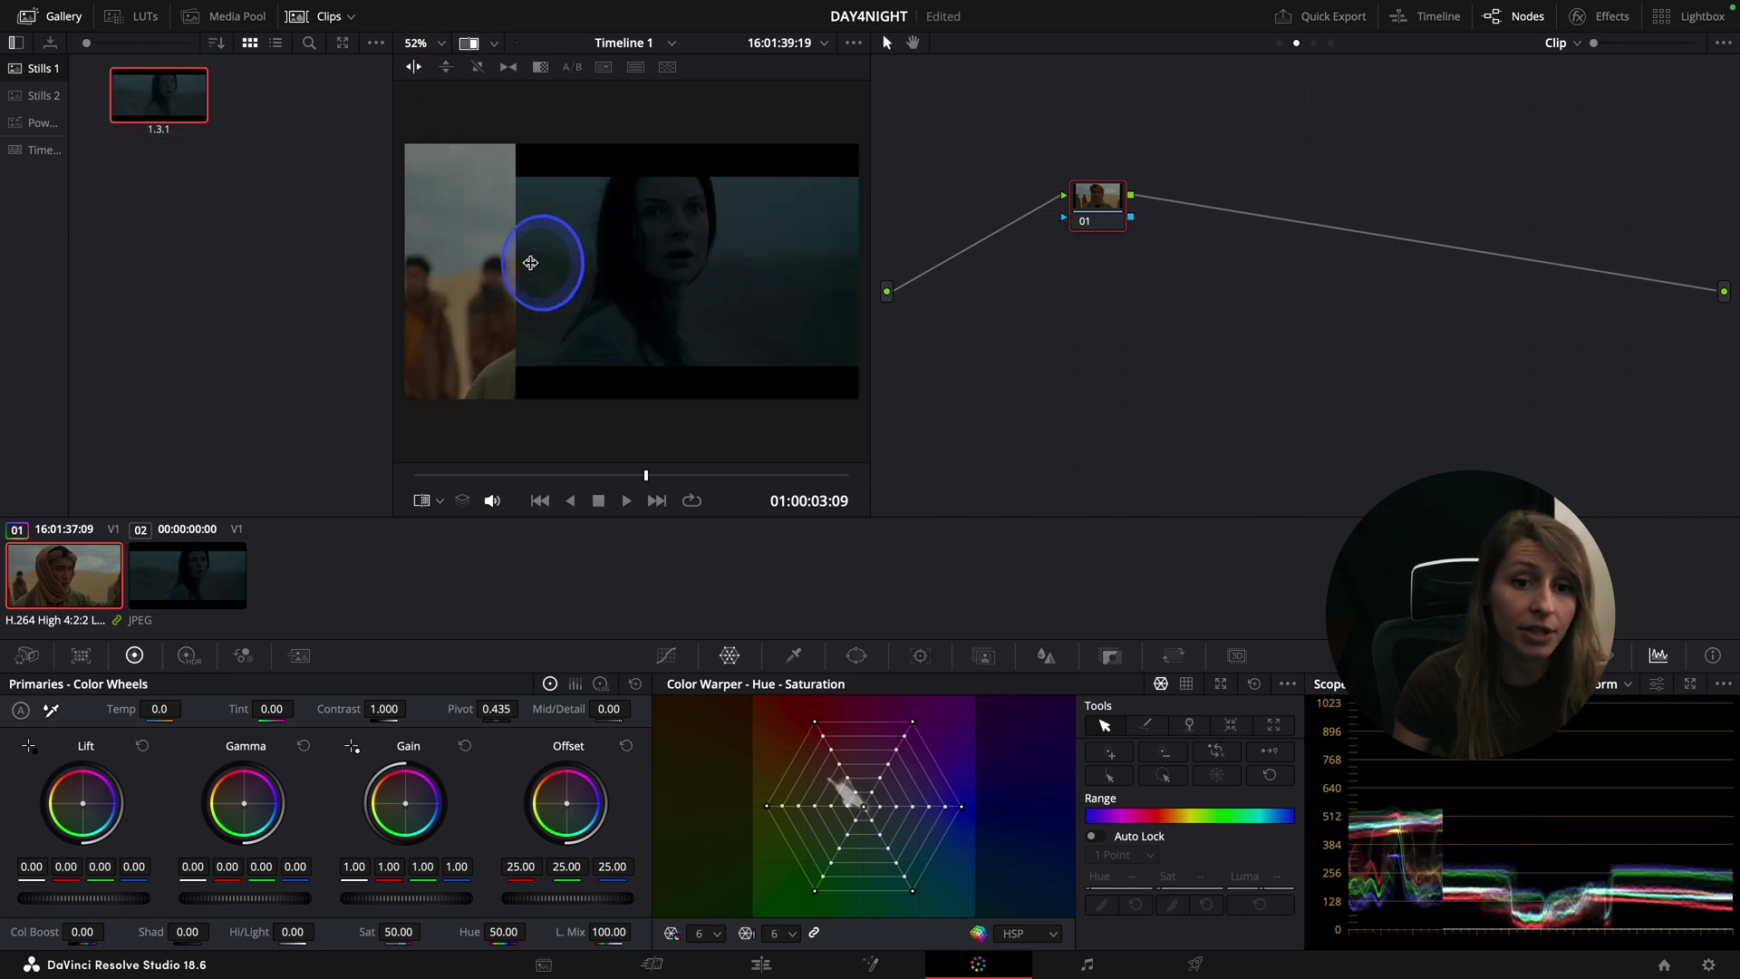
left_click_drag(544, 264, 452, 311)
left_click(469, 43)
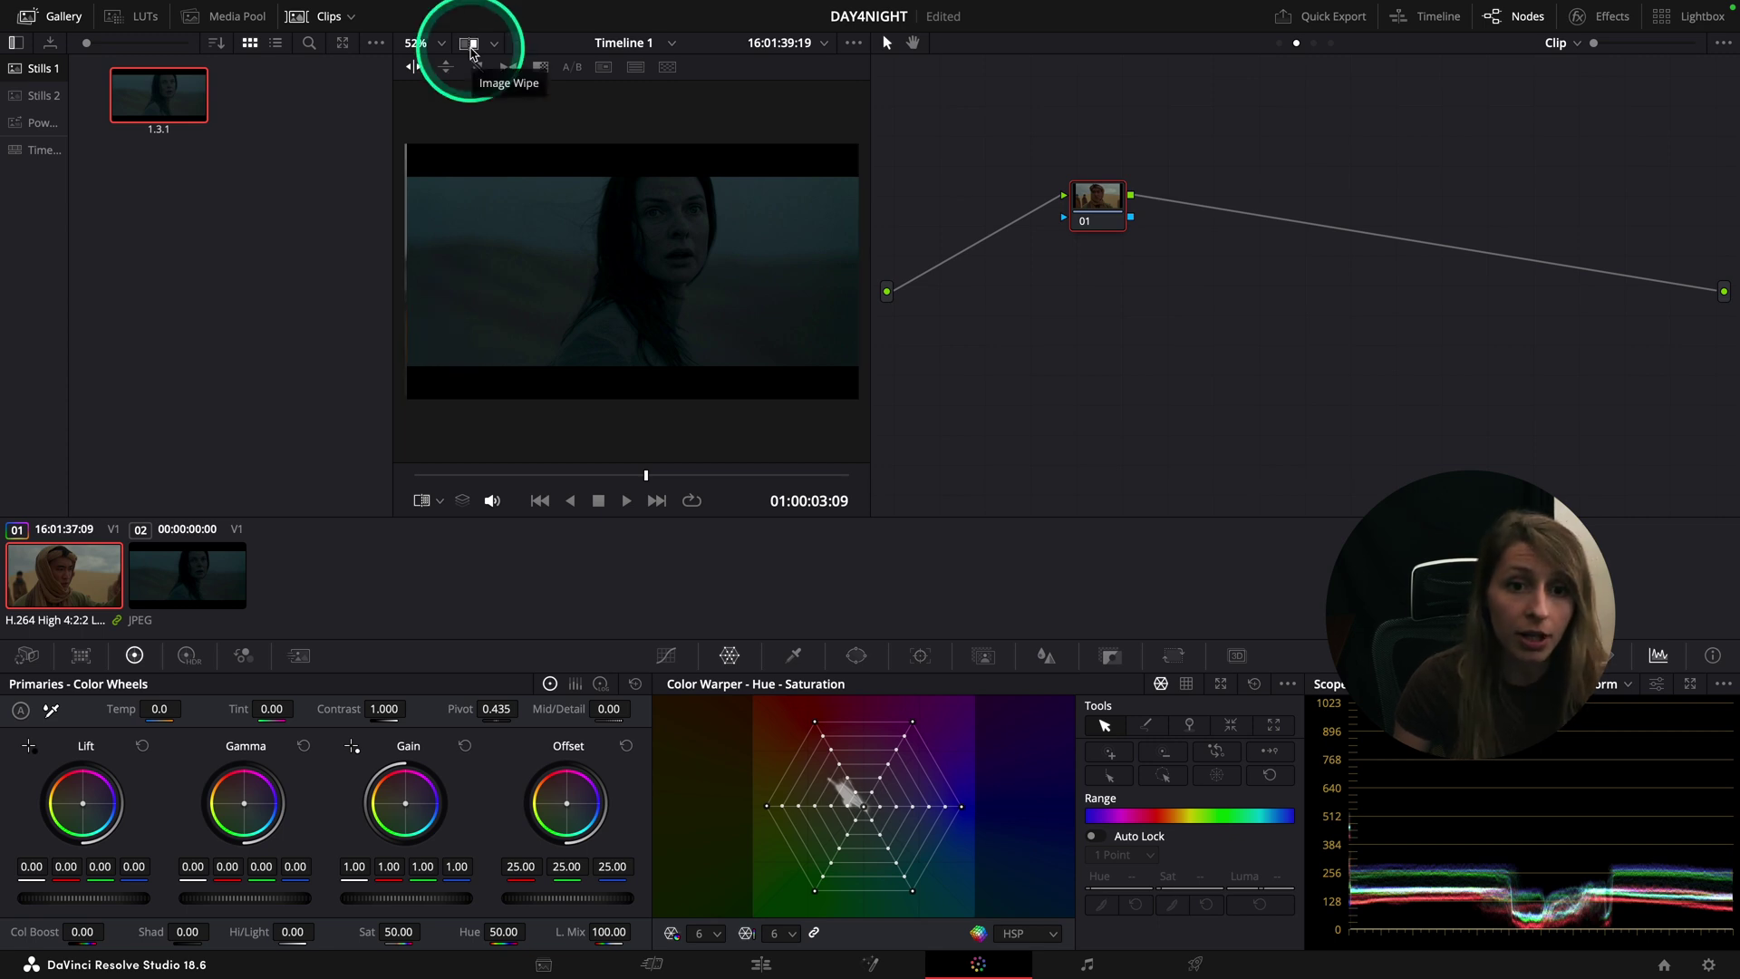
left_click(469, 46)
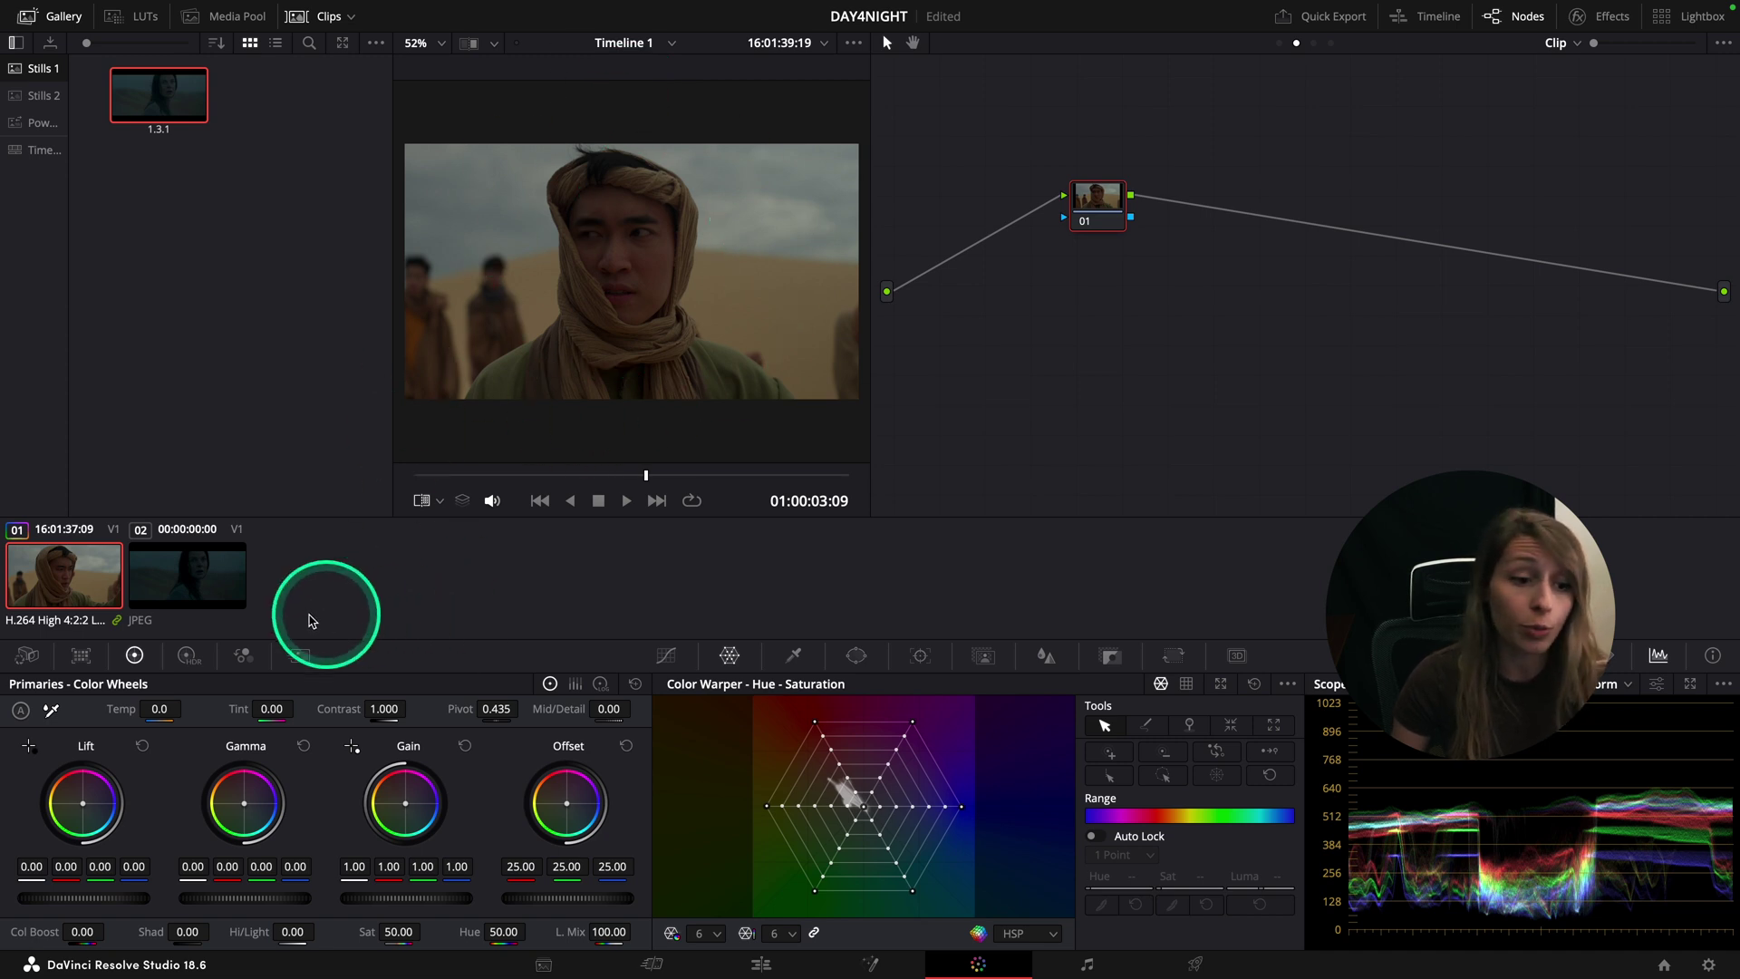
Step: Select reference clip 02 and enable split-screen in Selected Clips mode
left_click(177, 575, "ctrl")
left_click(494, 43)
left_click(503, 93)
left_click(434, 68)
left_click(443, 192)
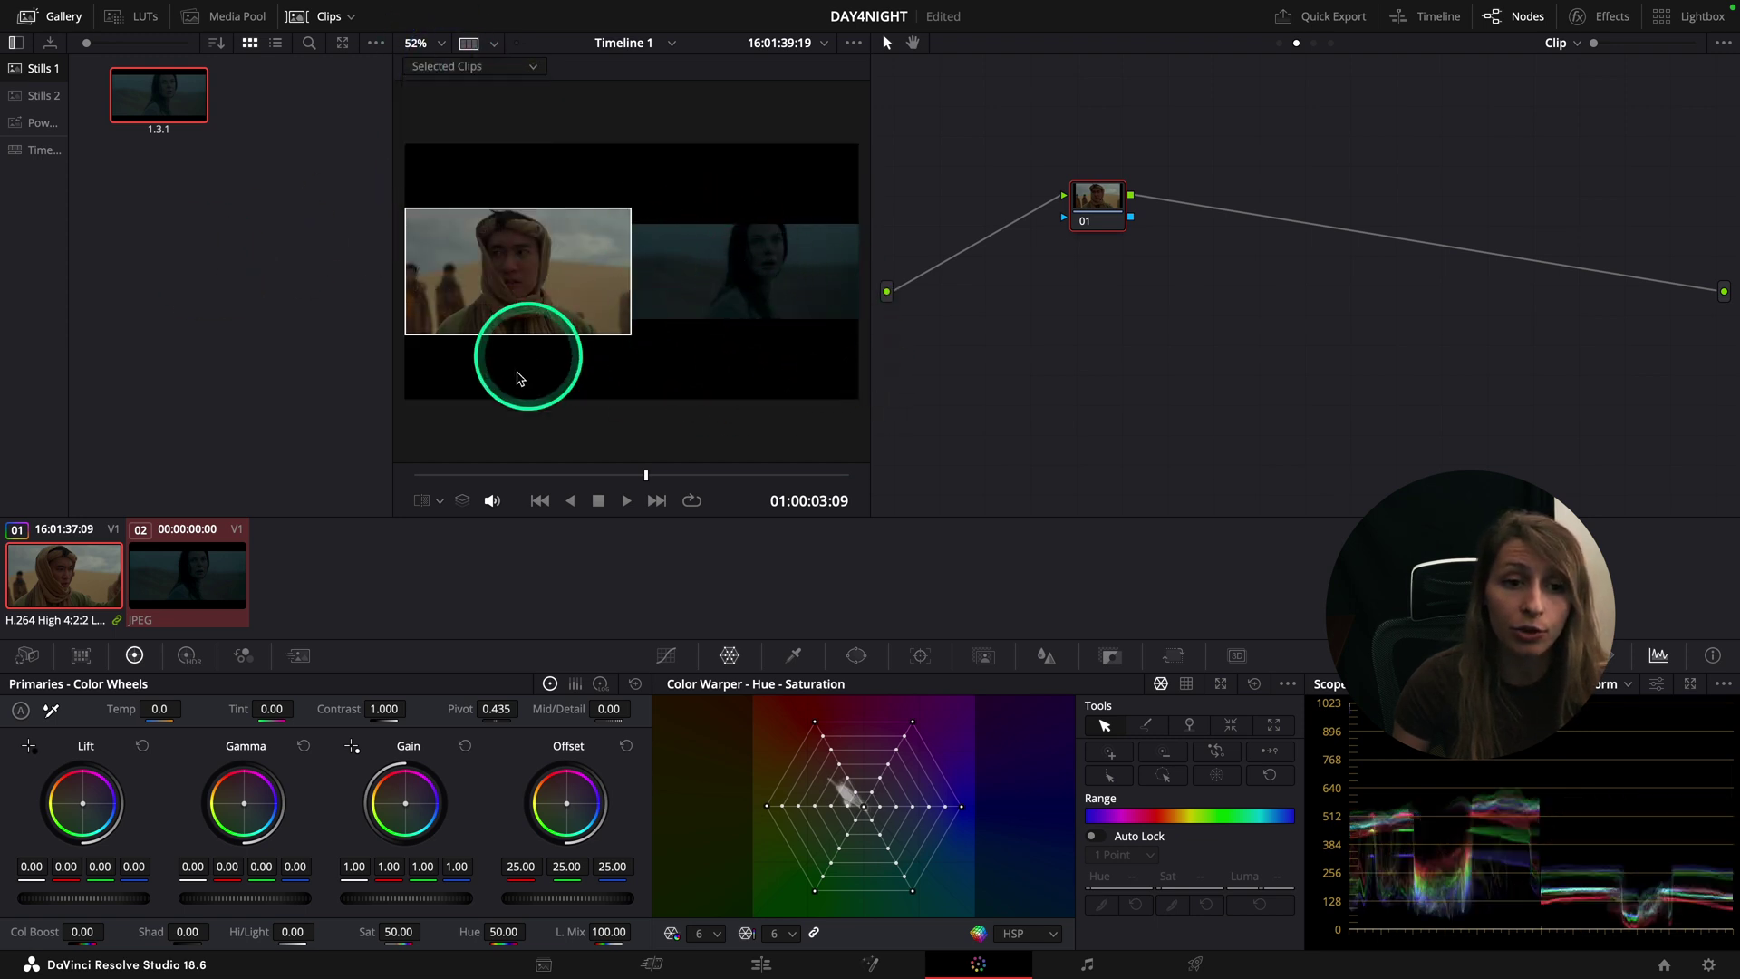
Step: Hide the Gallery to widen the viewer and reposition node 01 in the node graph
left_click(50, 16)
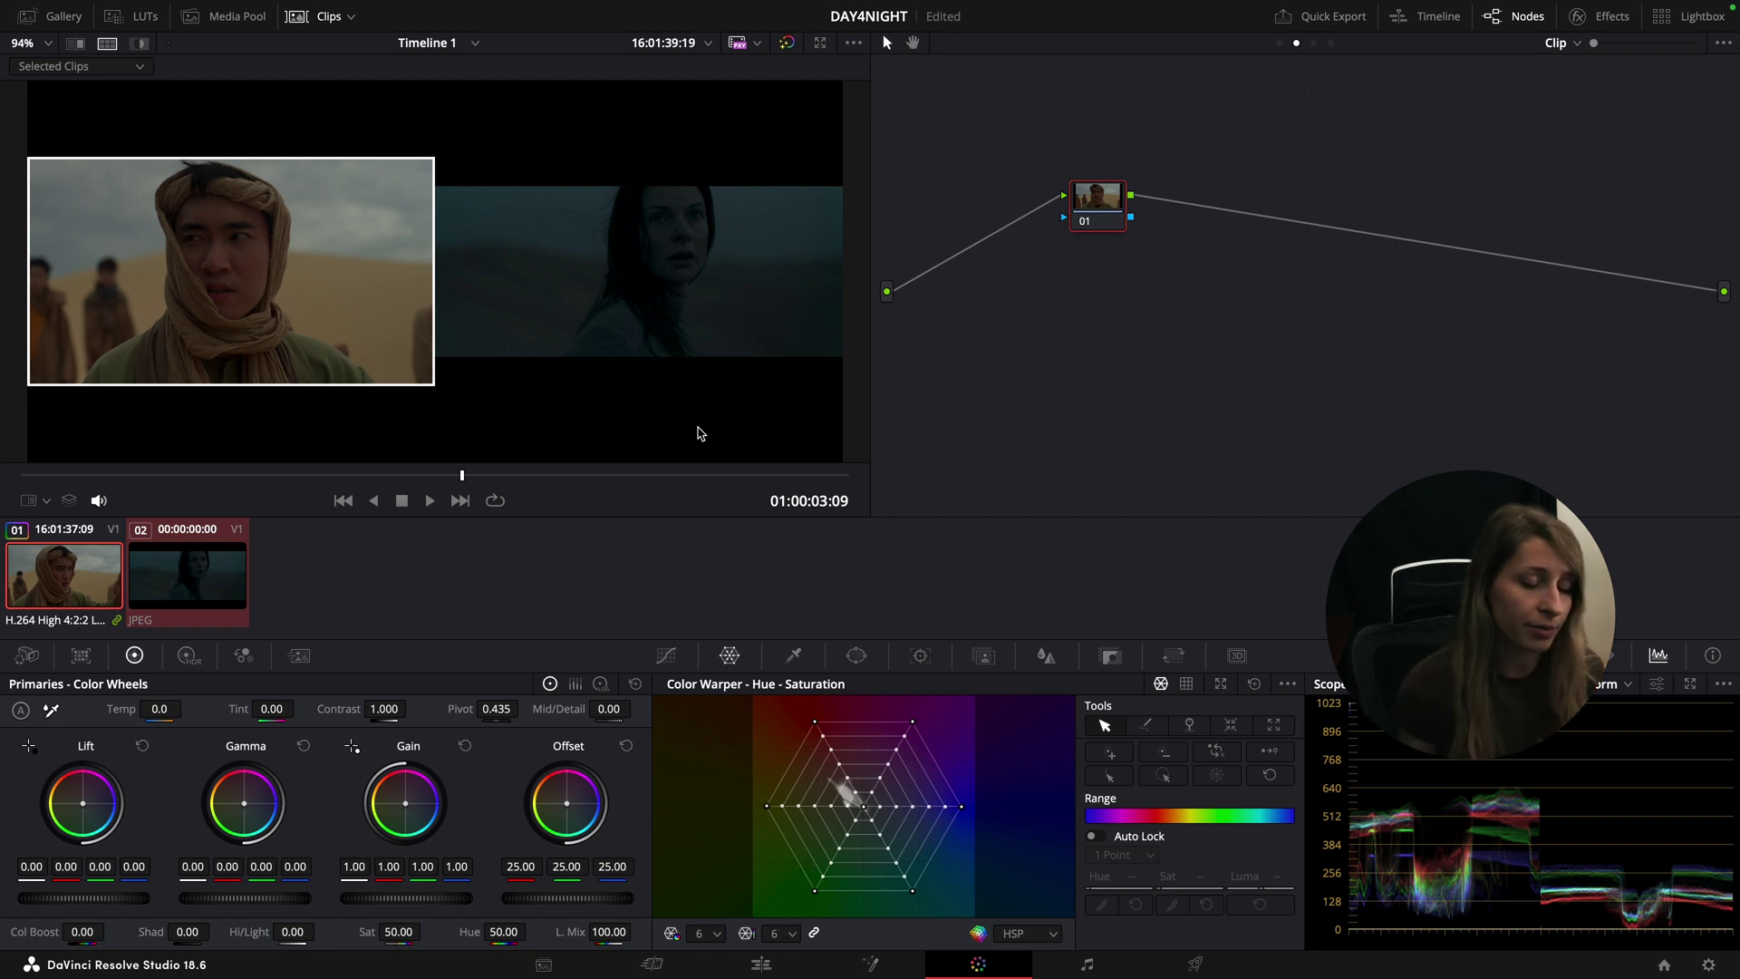
left_click_drag(1097, 202, 1183, 213)
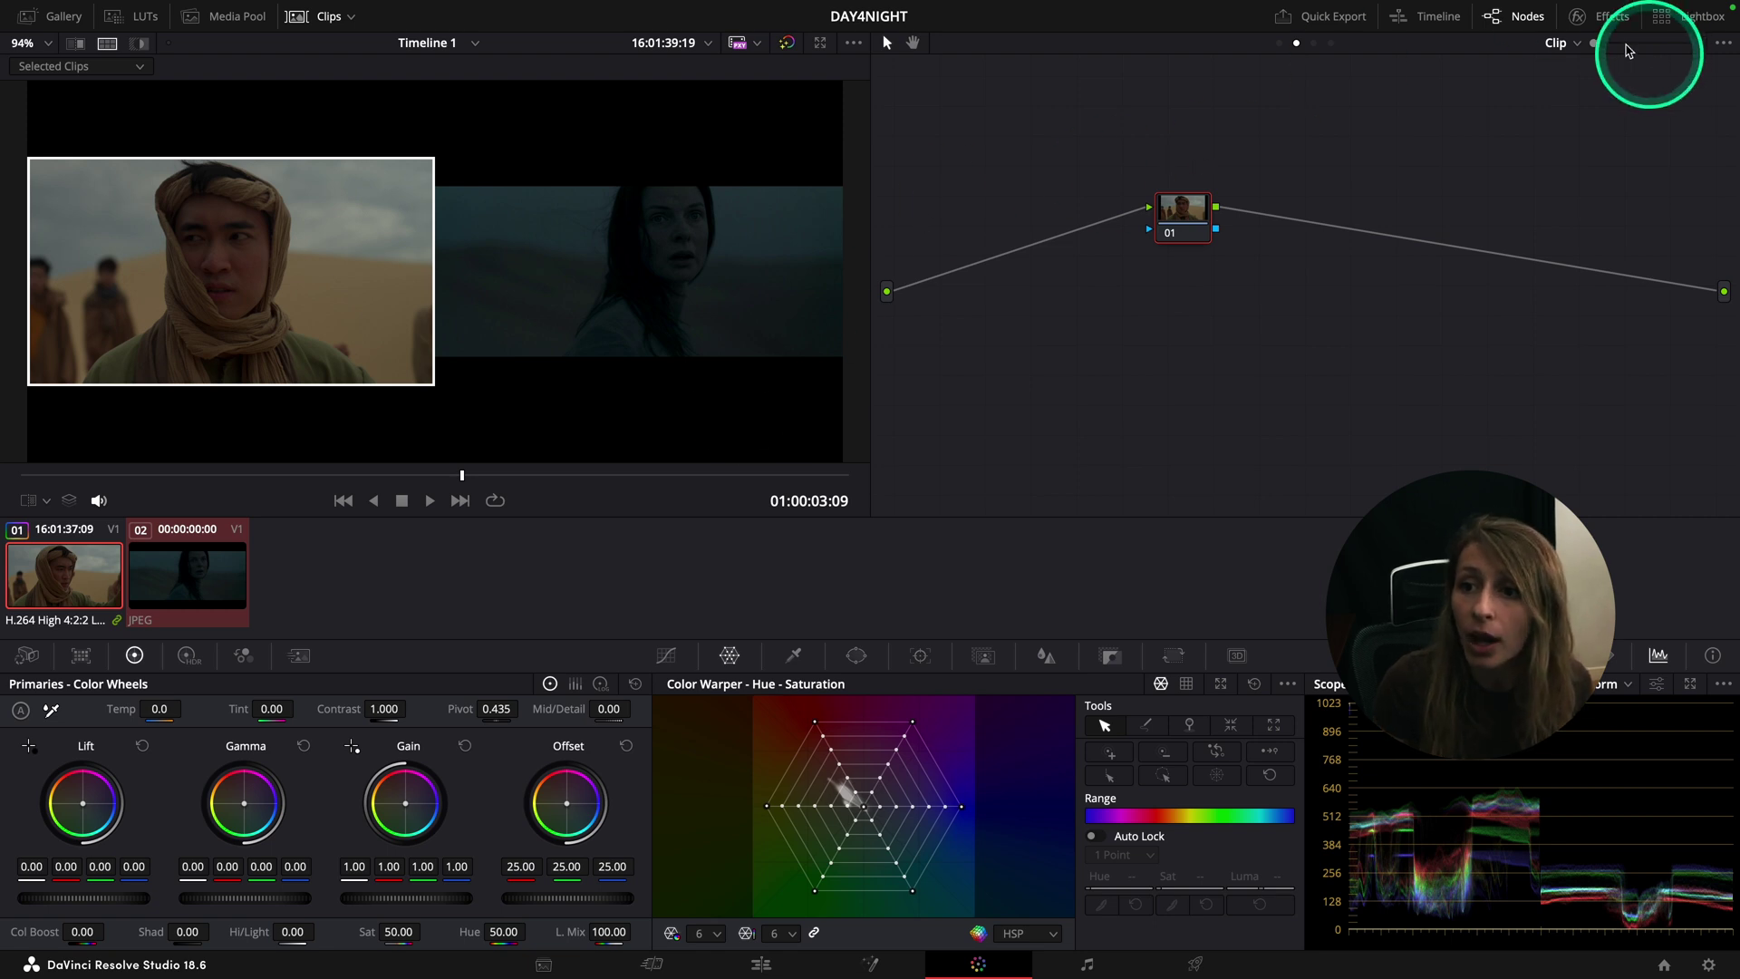
Step: Search the Effects library for 'dehan' and apply Dehancer Pro 6.3.0 to node 01
left_click(1582, 25)
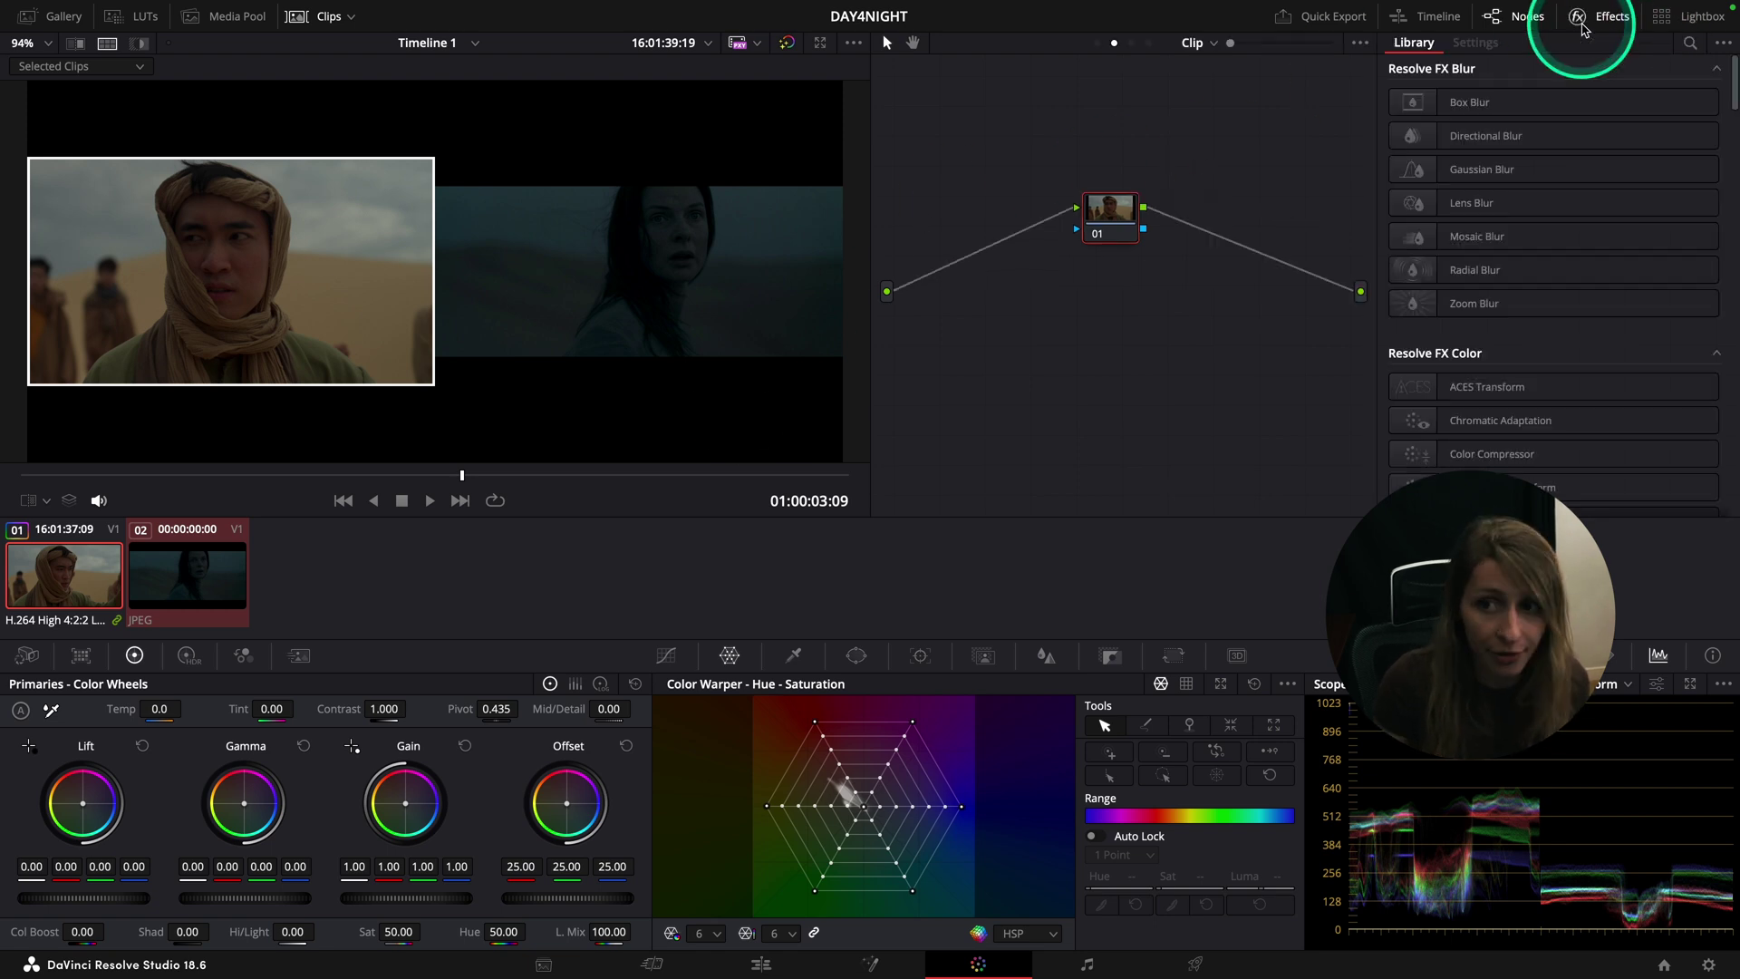
left_click(1688, 43)
type("dehan")
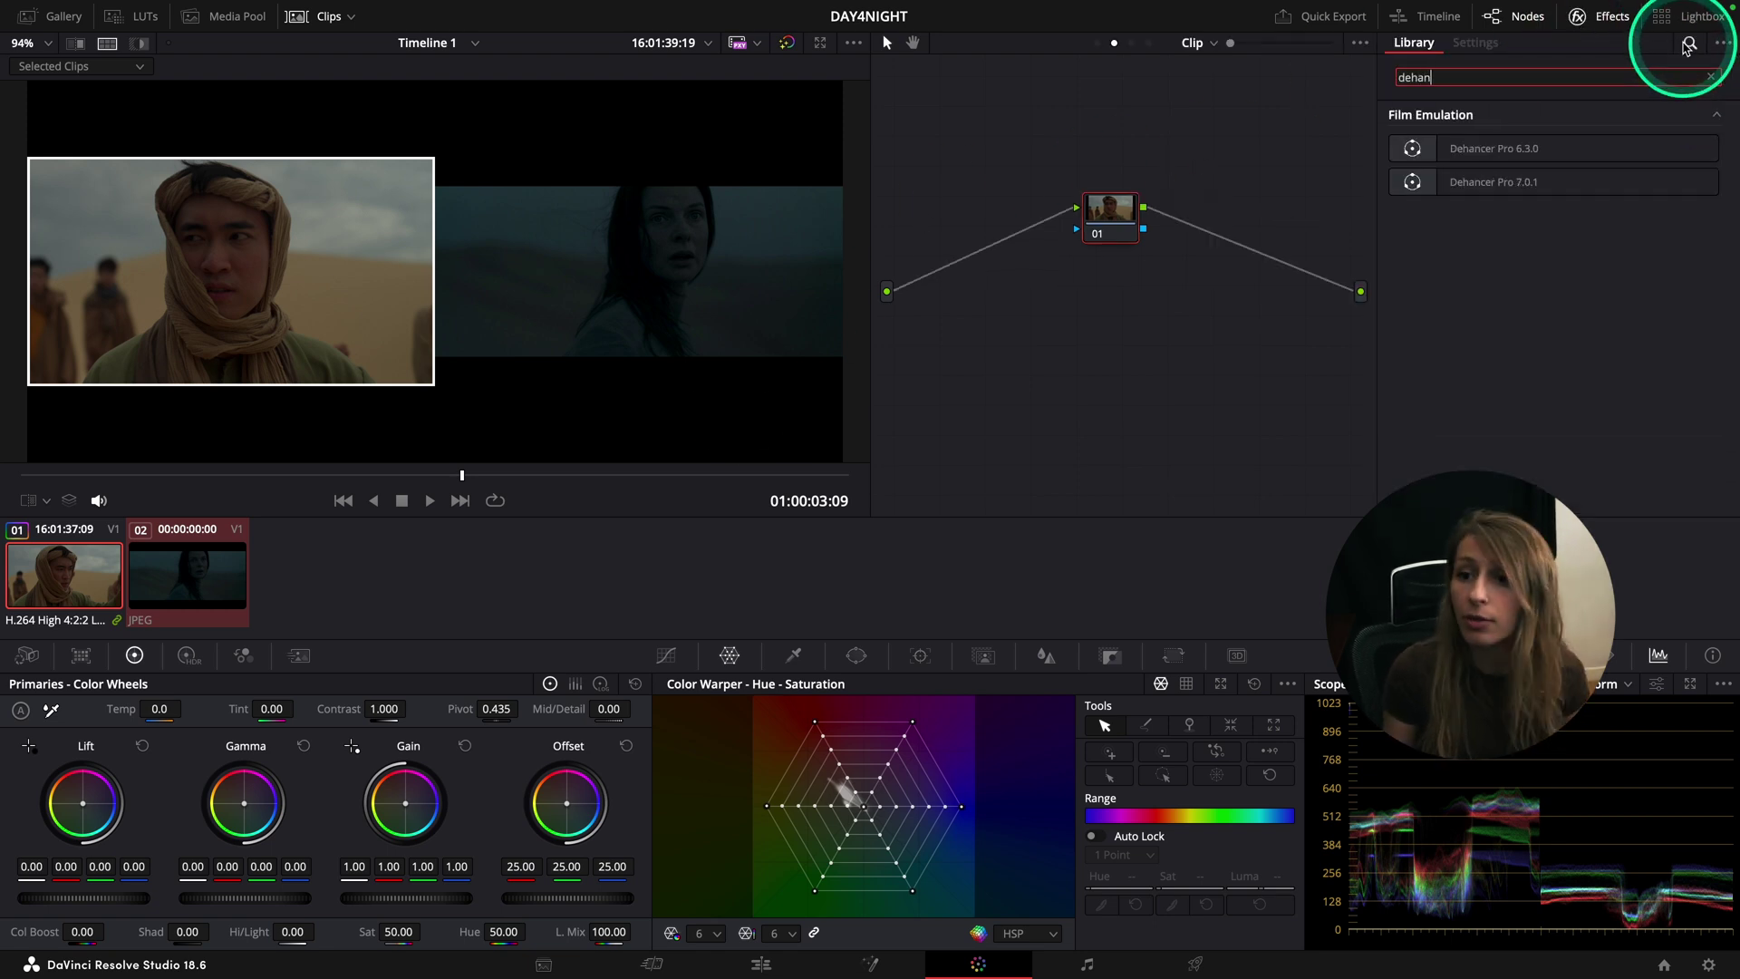
left_click_drag(1530, 148, 1107, 221)
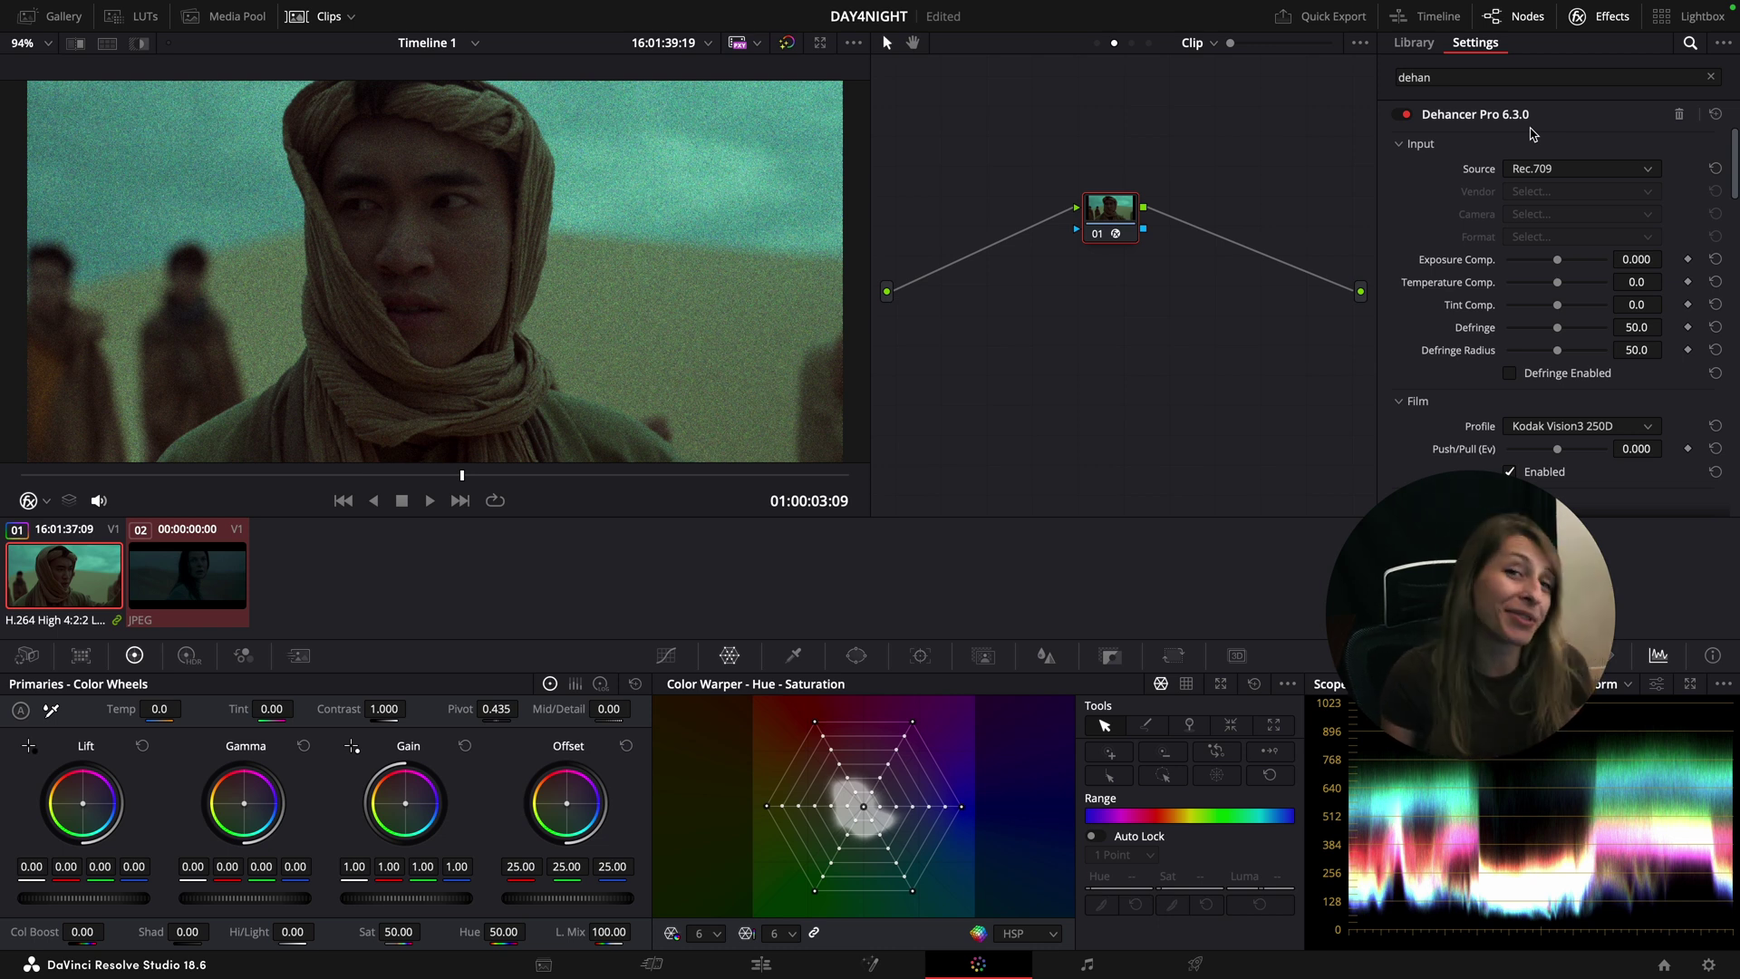
Step: Set Dehancer's Source to DVR WG/Intermediate and Profile to Kodak Vision3 50D, comparing with the reference
left_click(1570, 170)
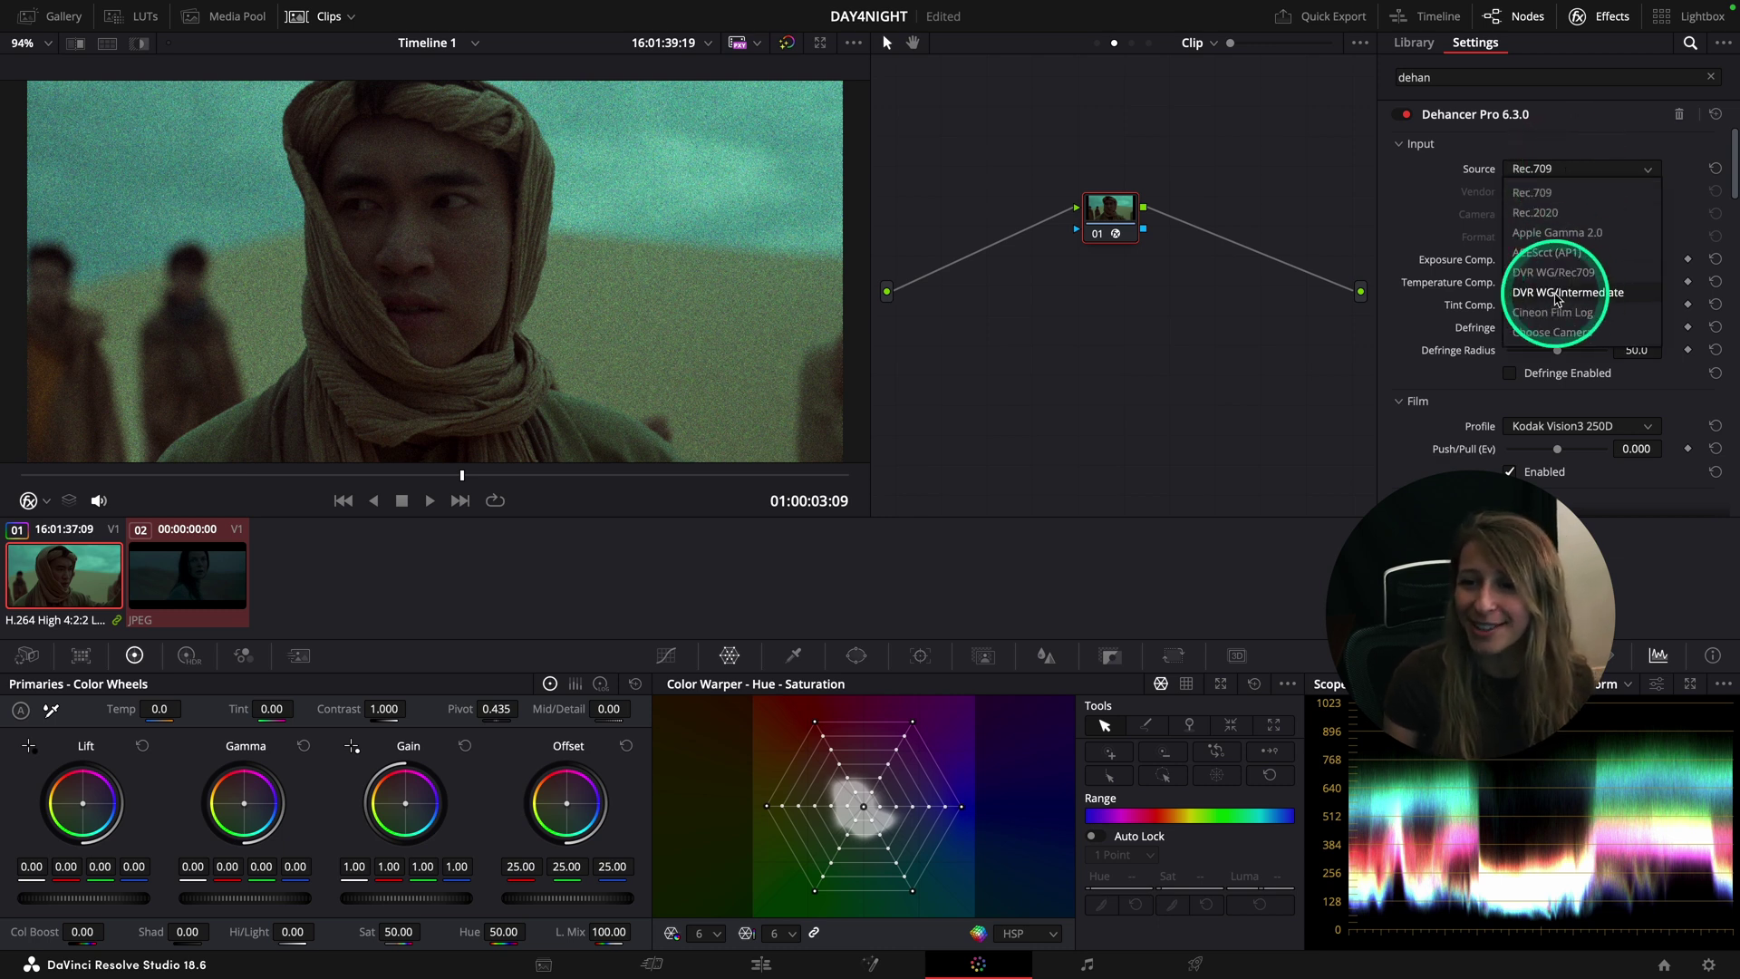
left_click(1565, 292)
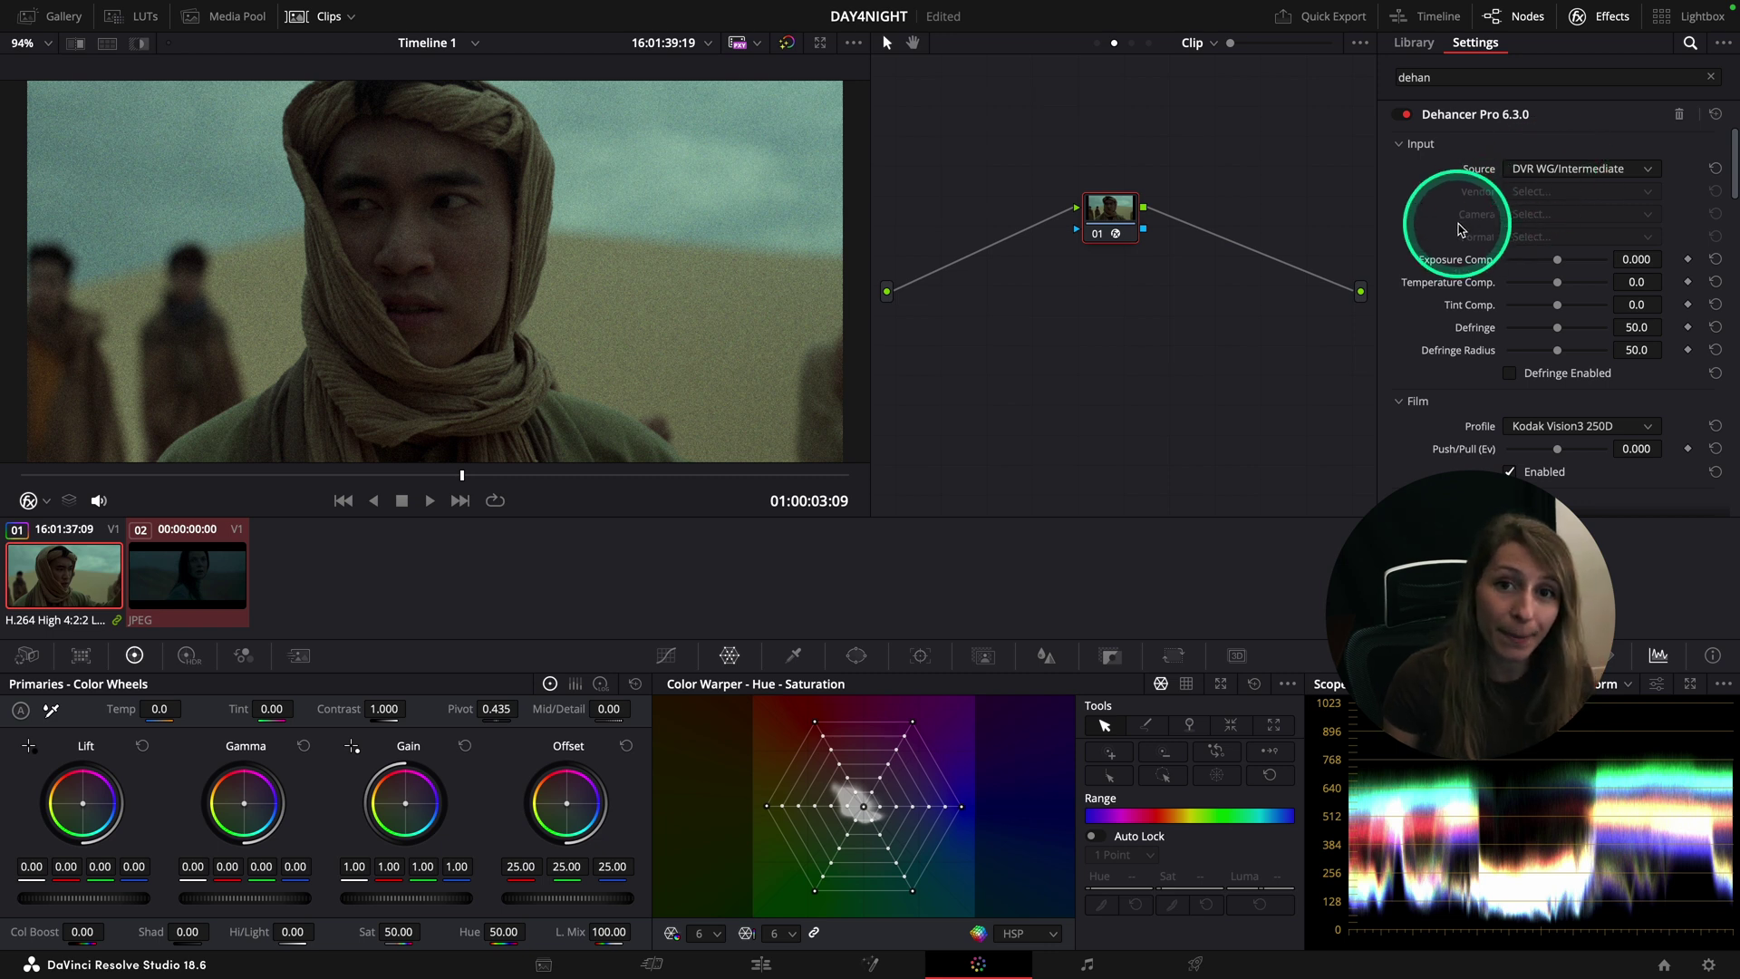
scroll(1450, 258, "down", 4)
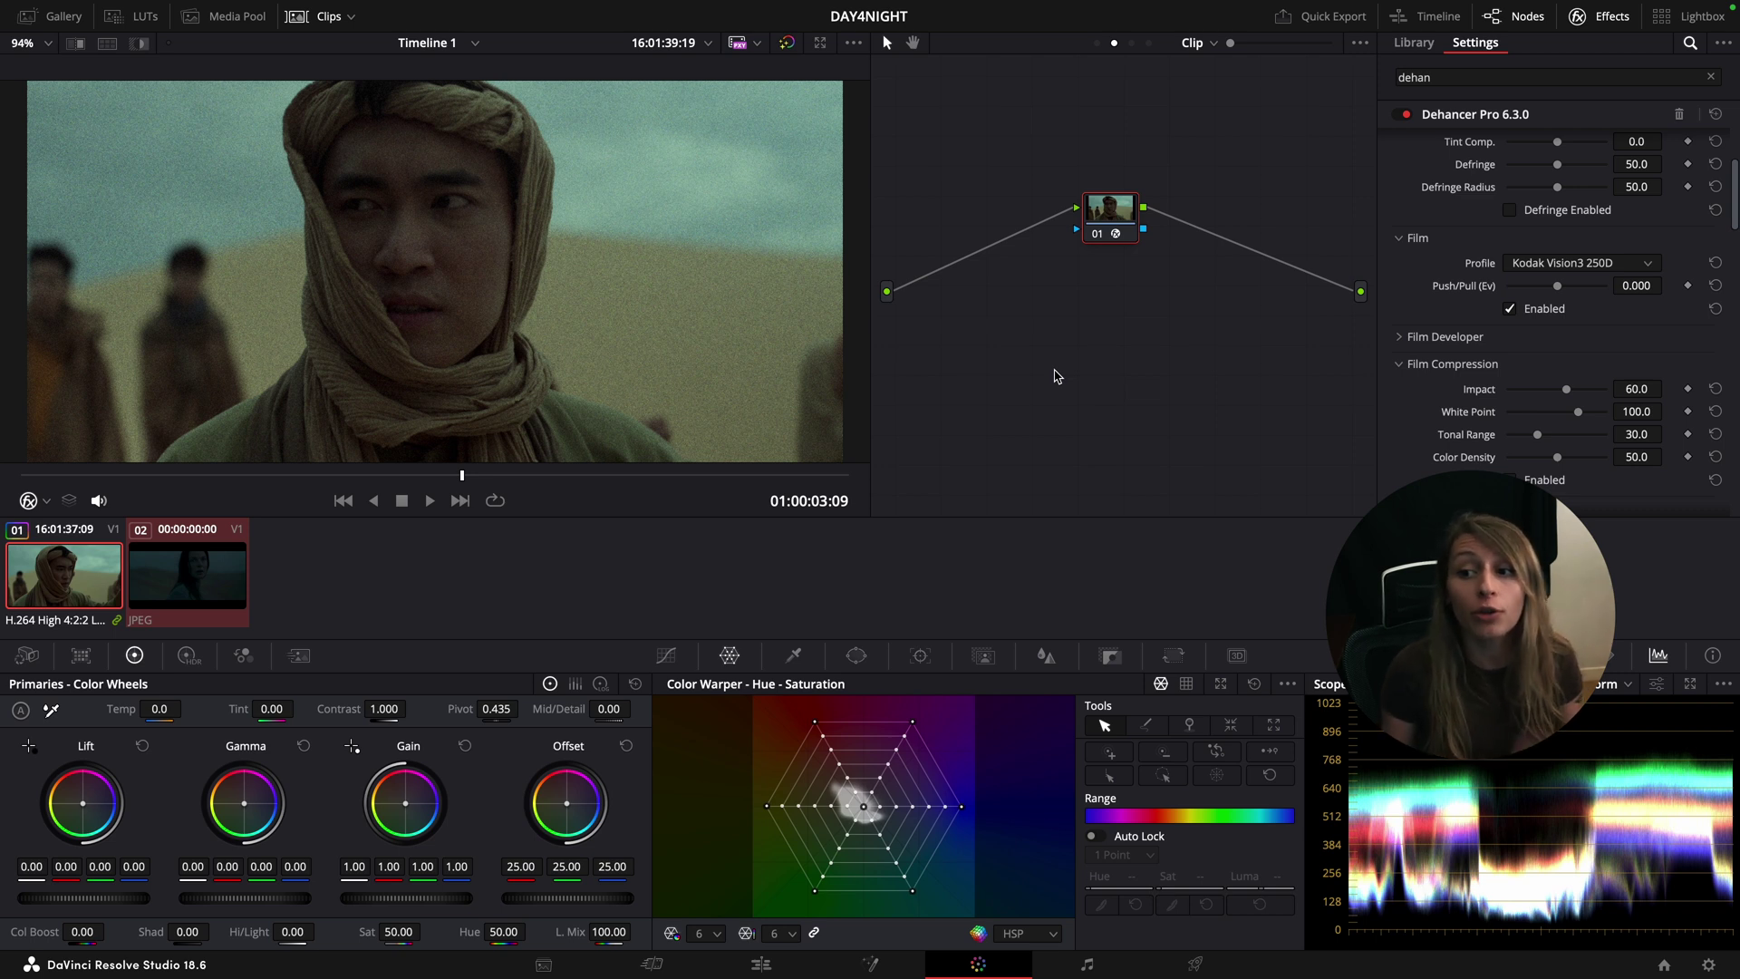
left_click(1552, 265)
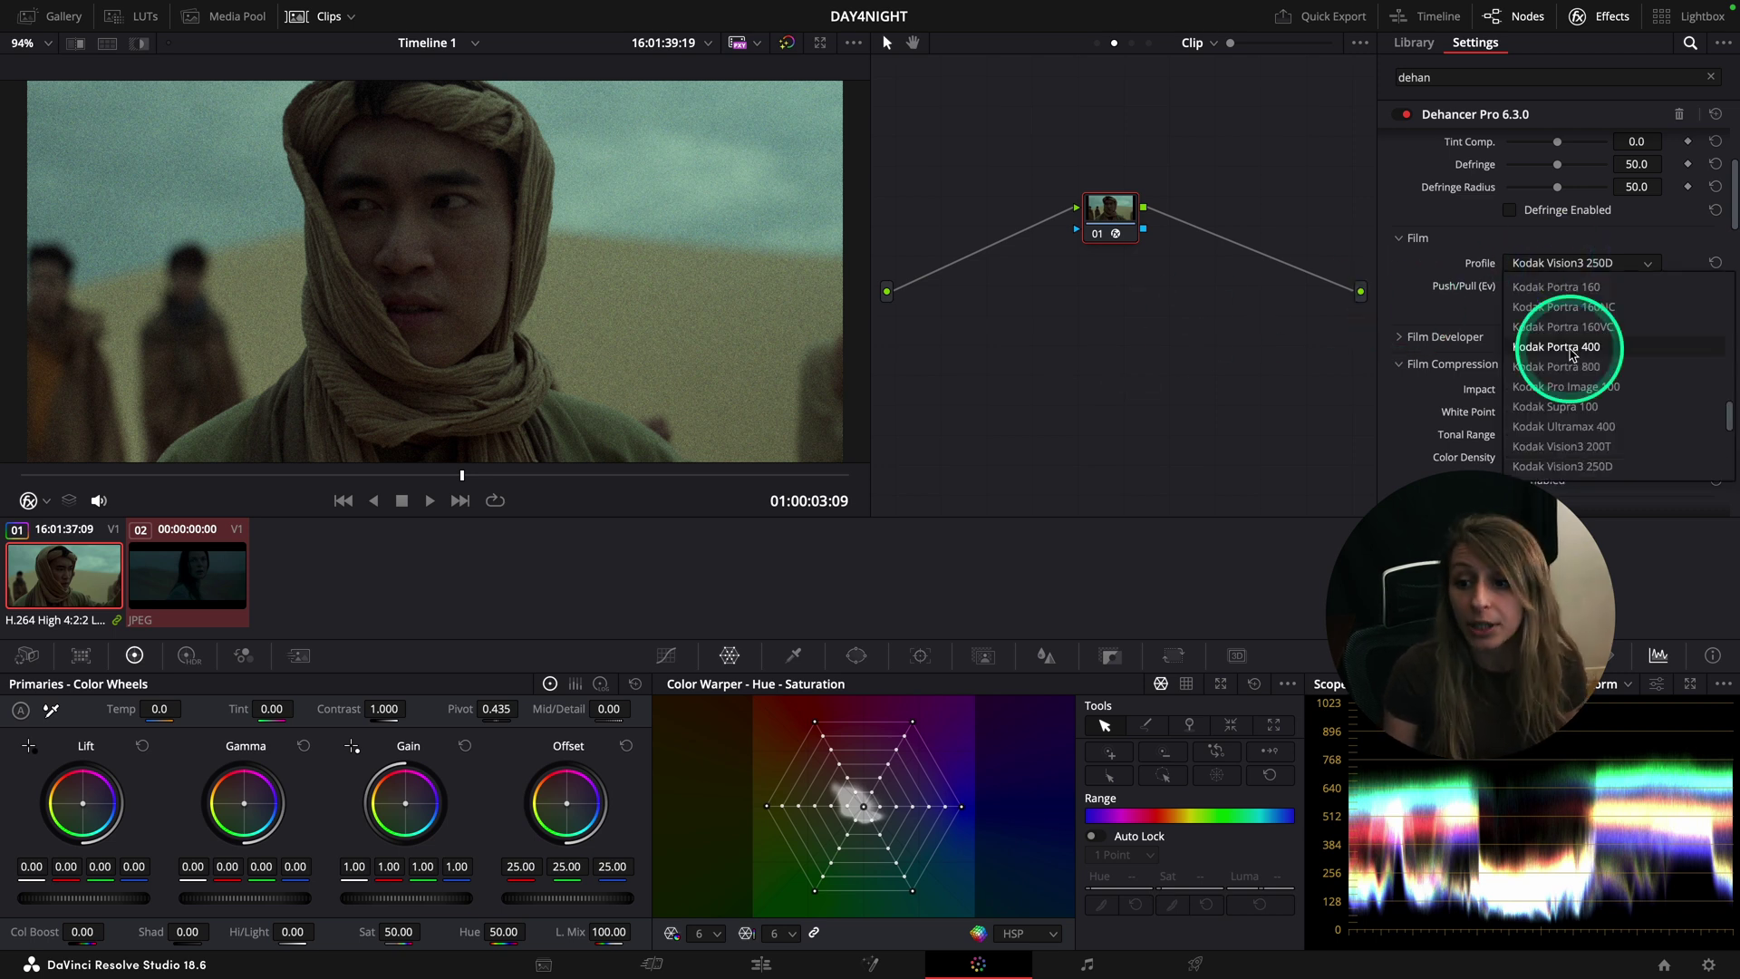
left_click(1563, 446)
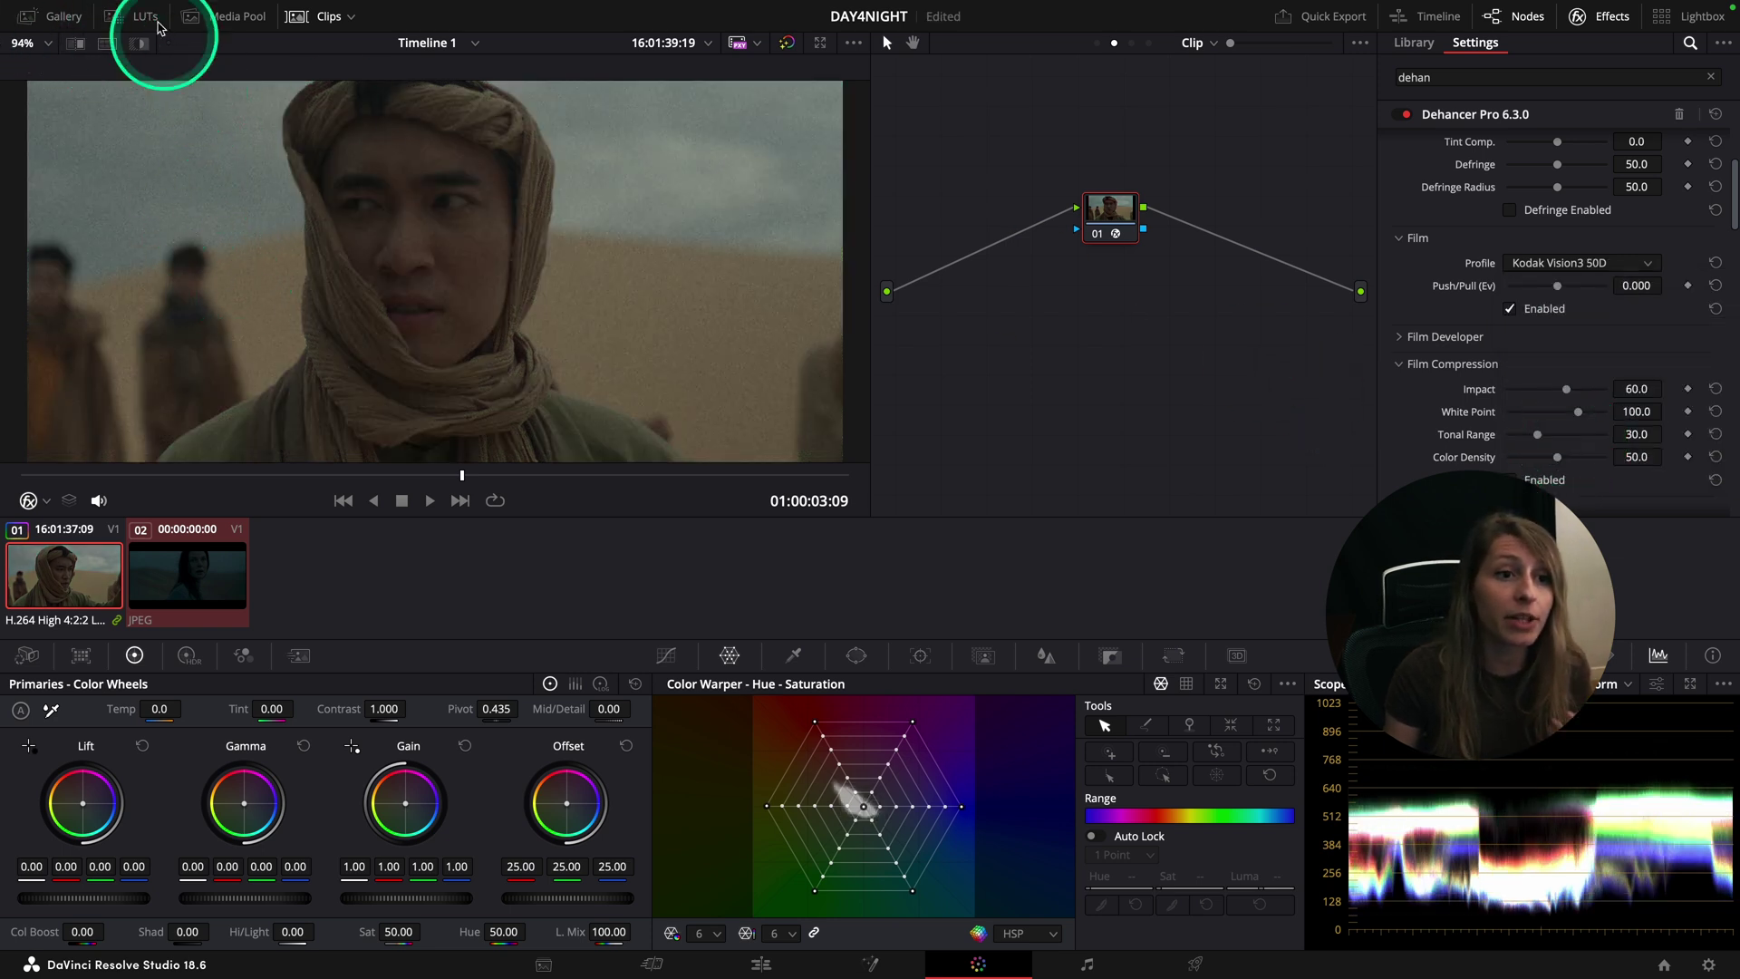
left_click(108, 45)
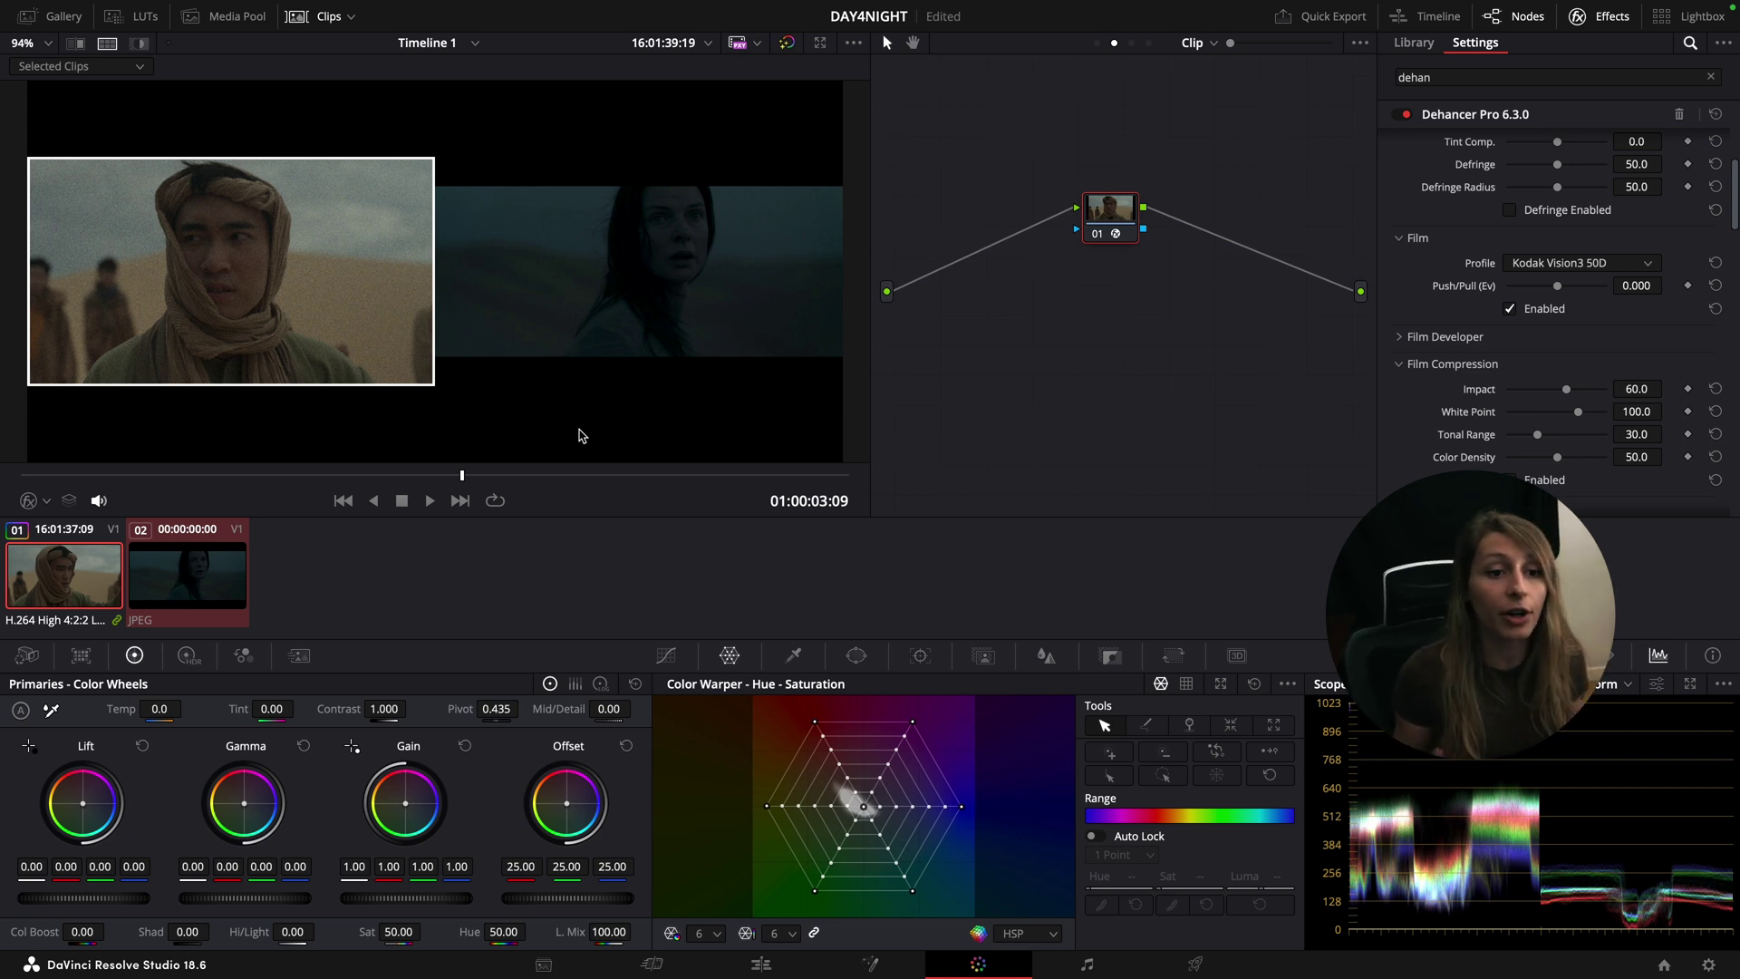
Step: Choose Kodak Endura Glossy Paper as Dehancer's print profile
scroll(1447, 387, "down", 5)
scroll(1447, 387, "down", 4)
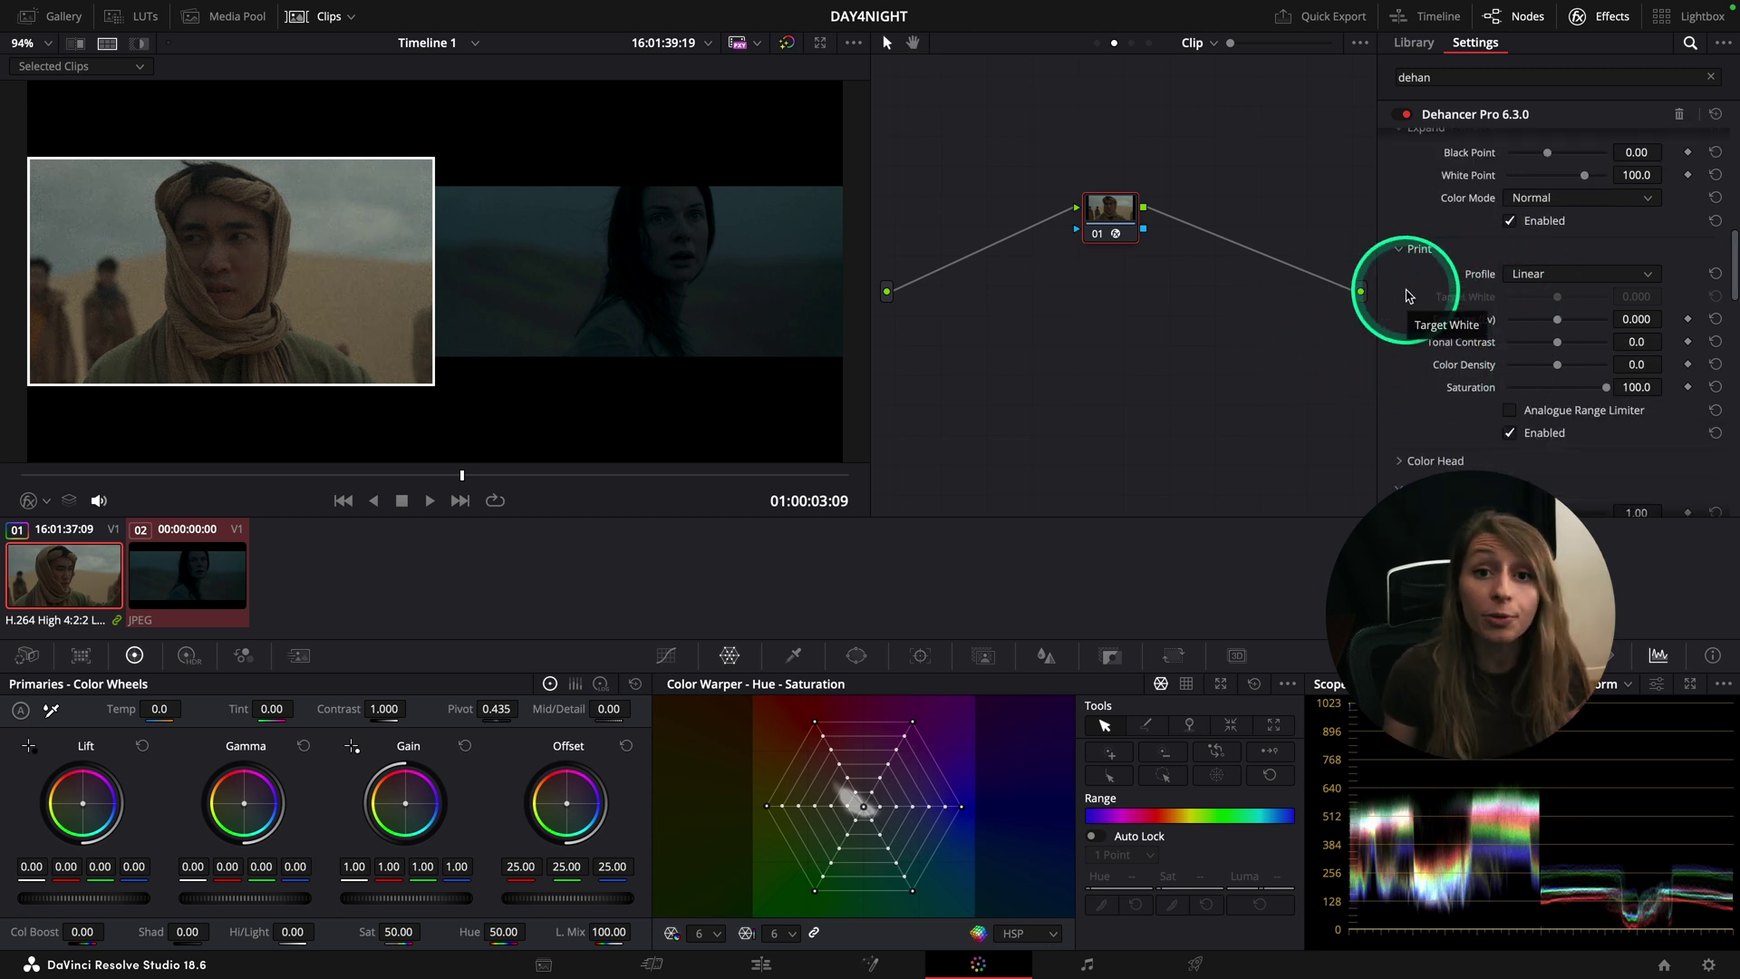
left_click(1541, 273)
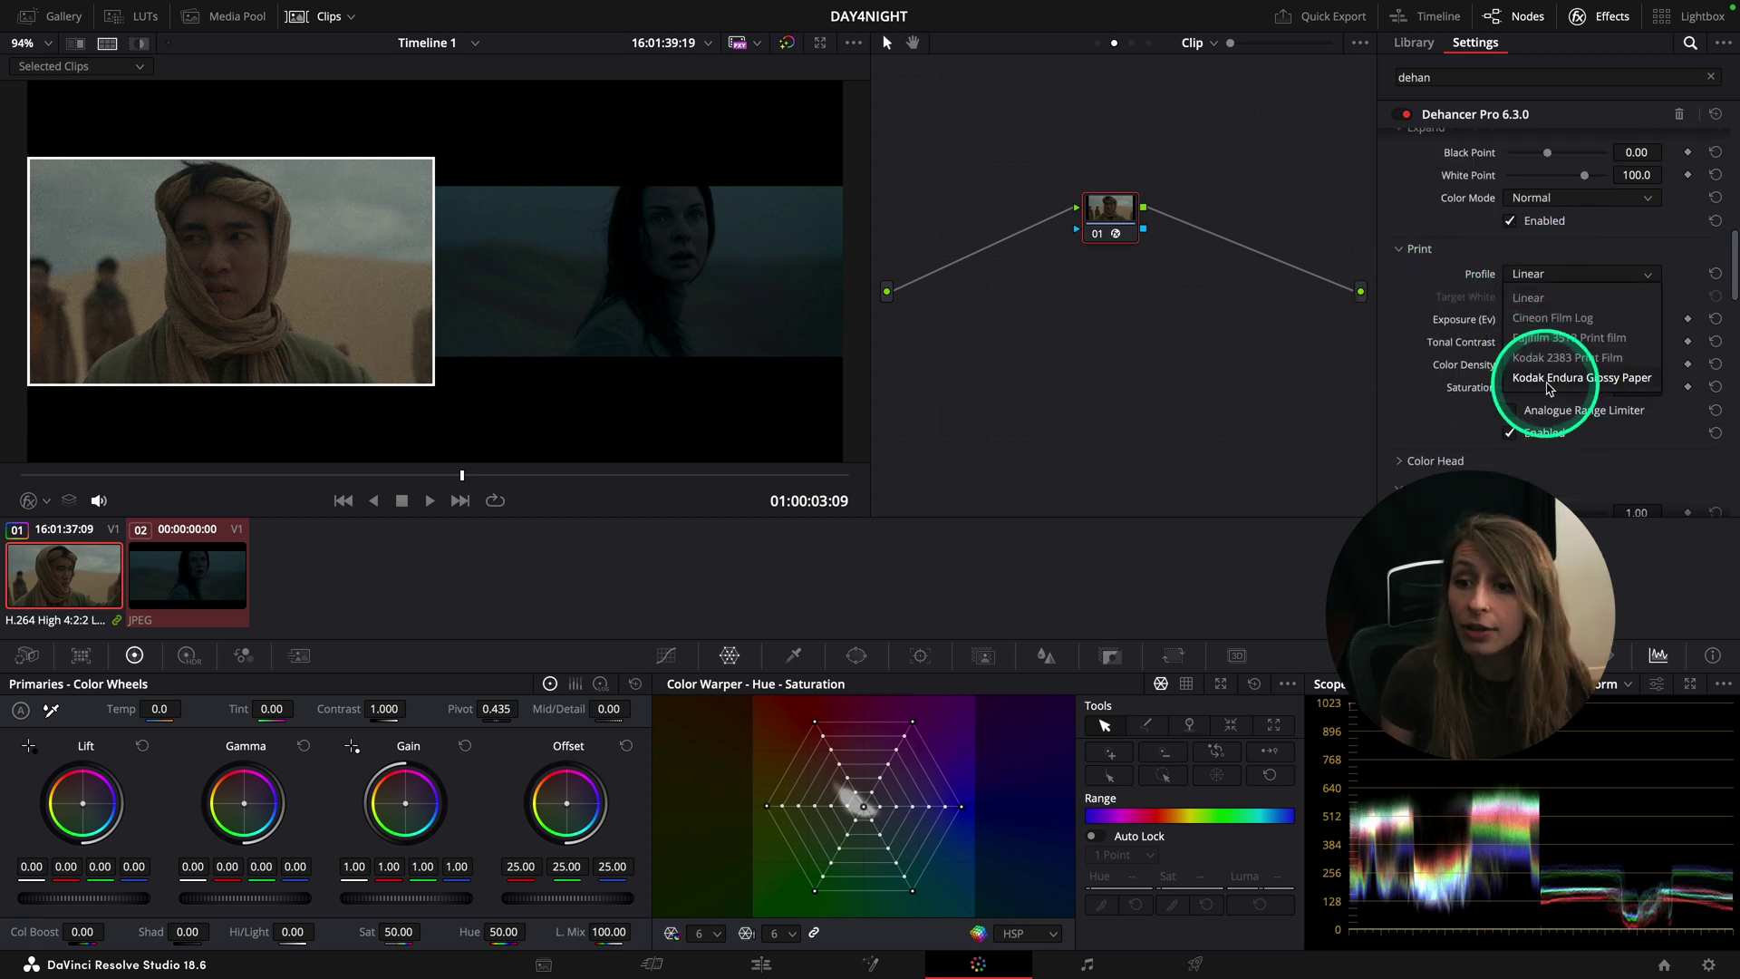
left_click(1574, 379)
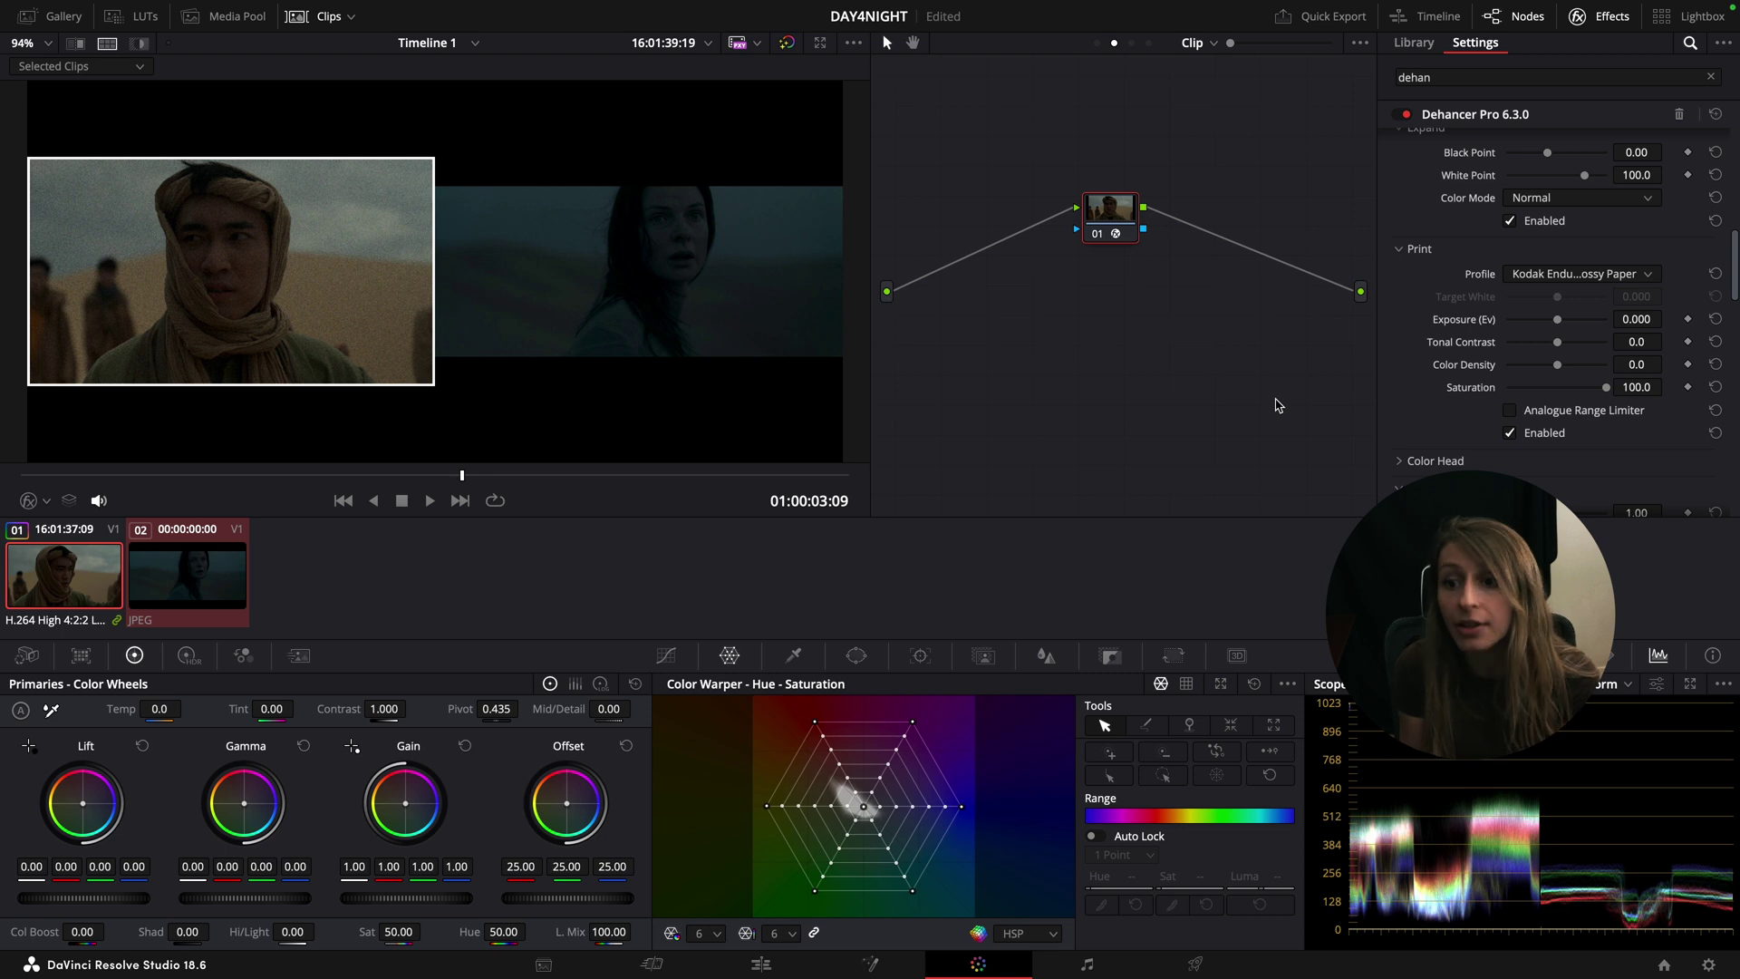
Step: Lower the print Tonal Contrast, settling at about -4.2
left_click(1557, 344)
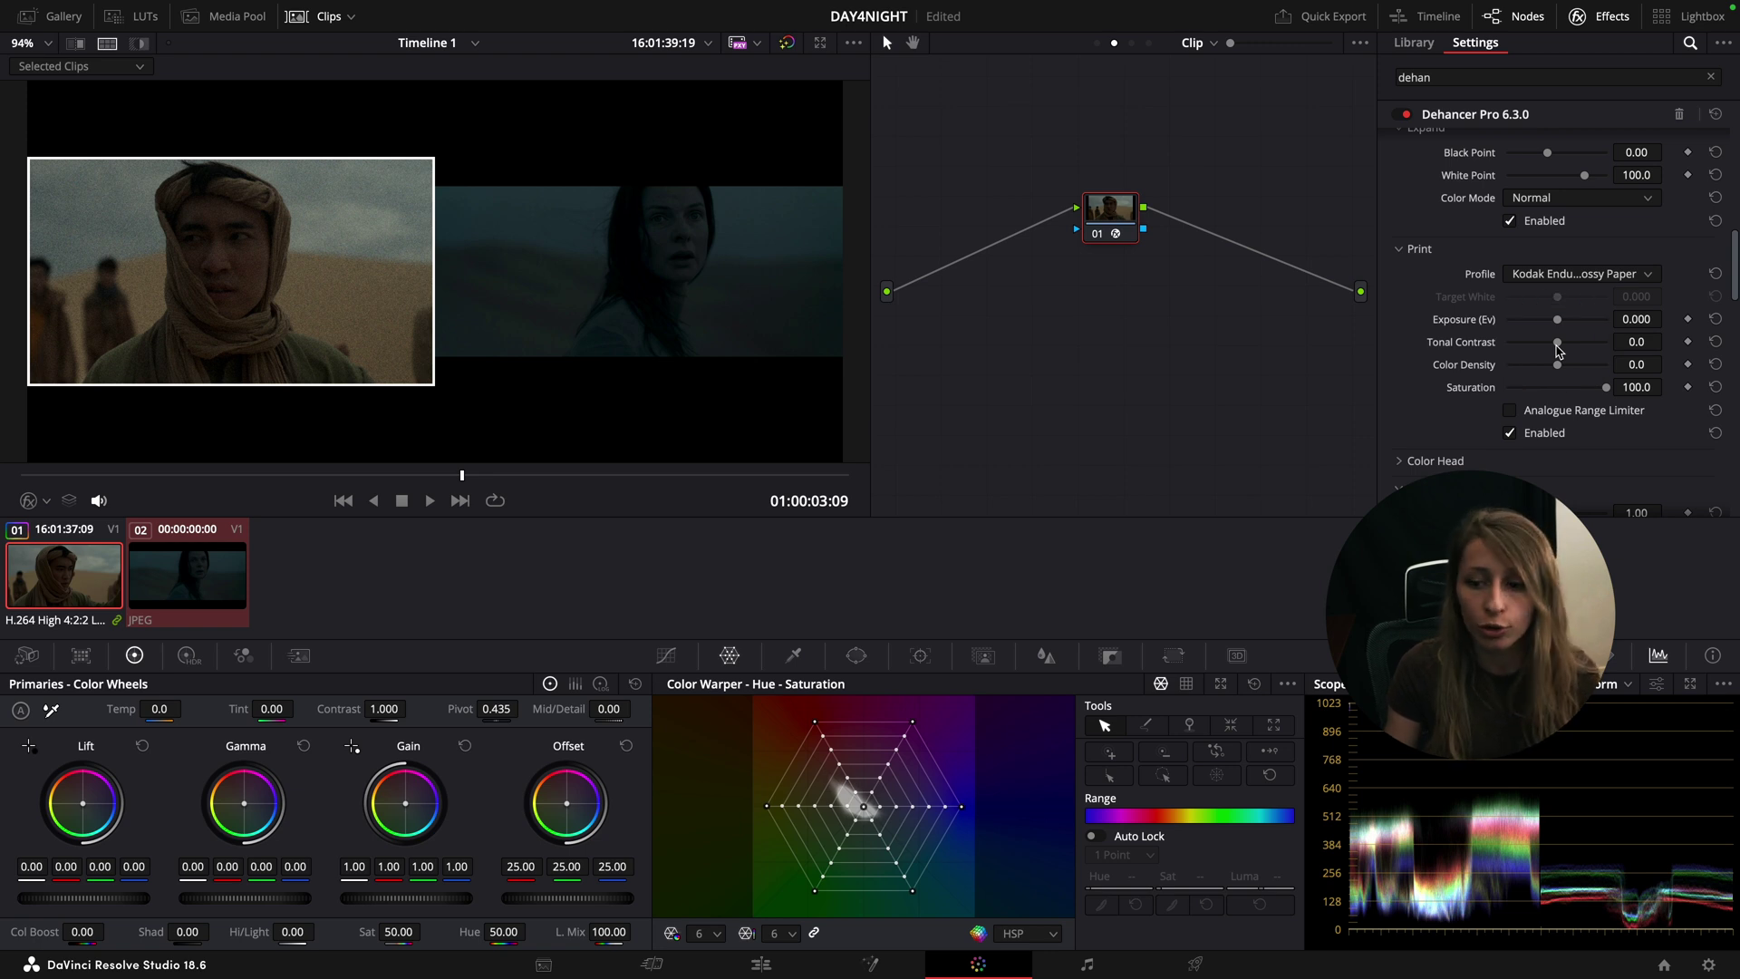
left_click(1557, 345)
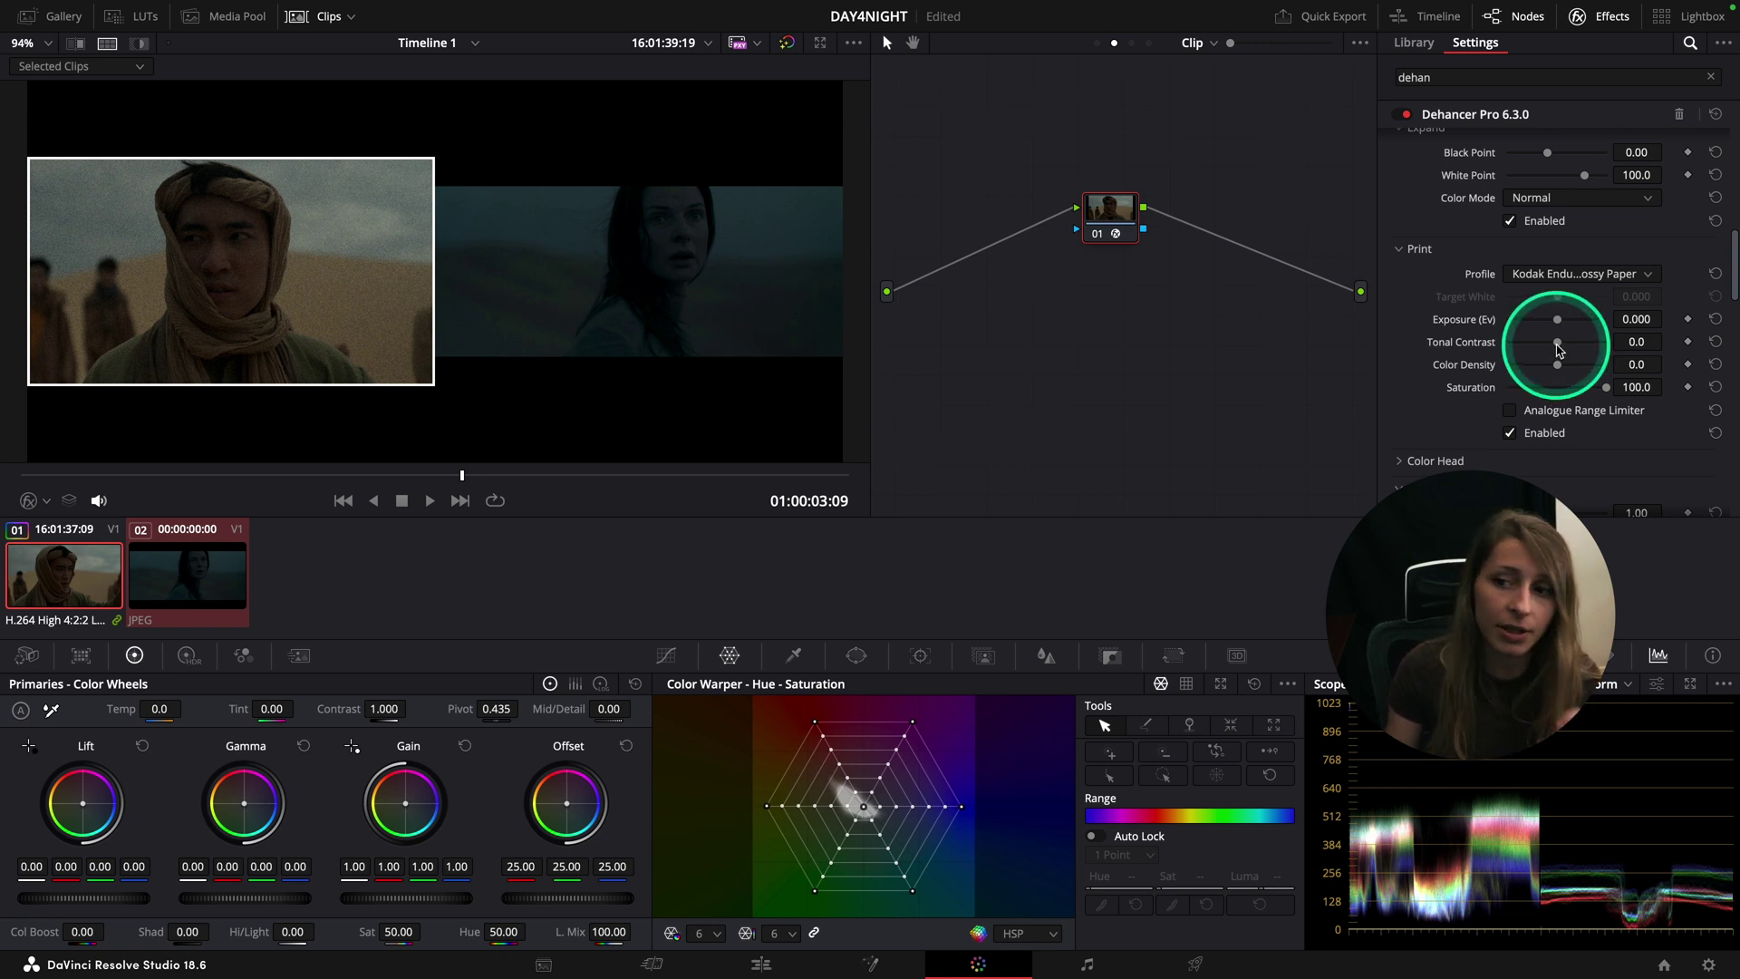
left_click_drag(1559, 349, 1552, 350)
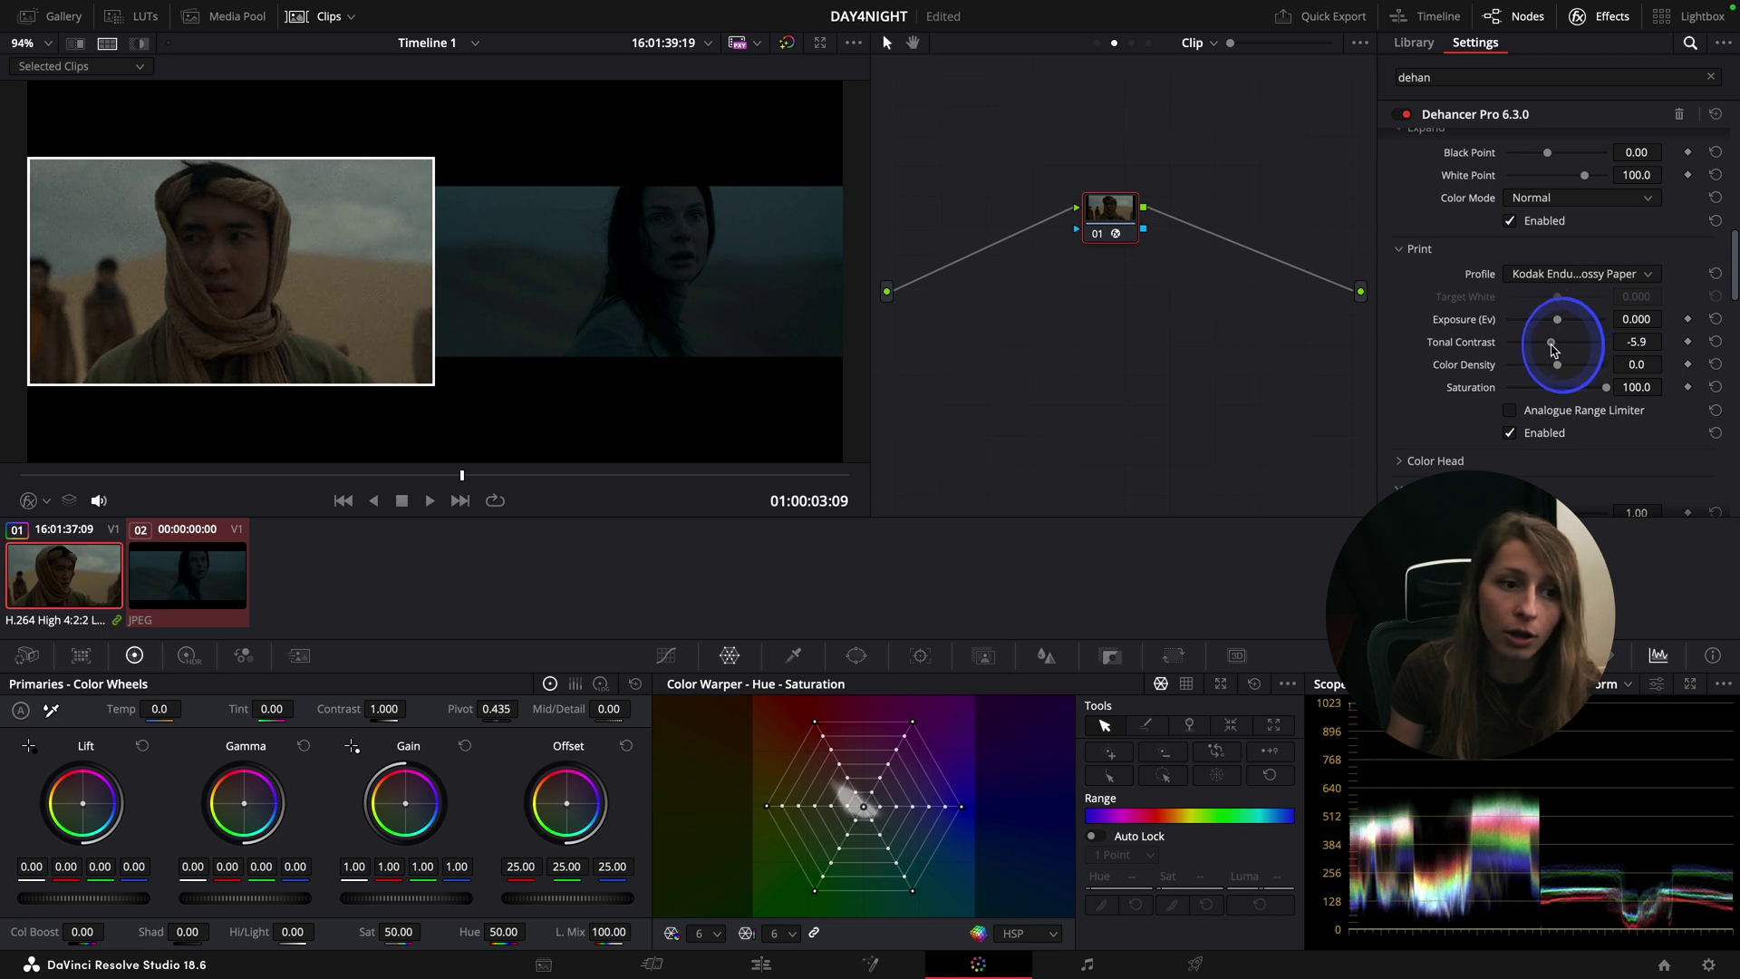
left_click_drag(1553, 351, 1555, 350)
key("ctrl+z")
scroll(1621, 411, "down", 5)
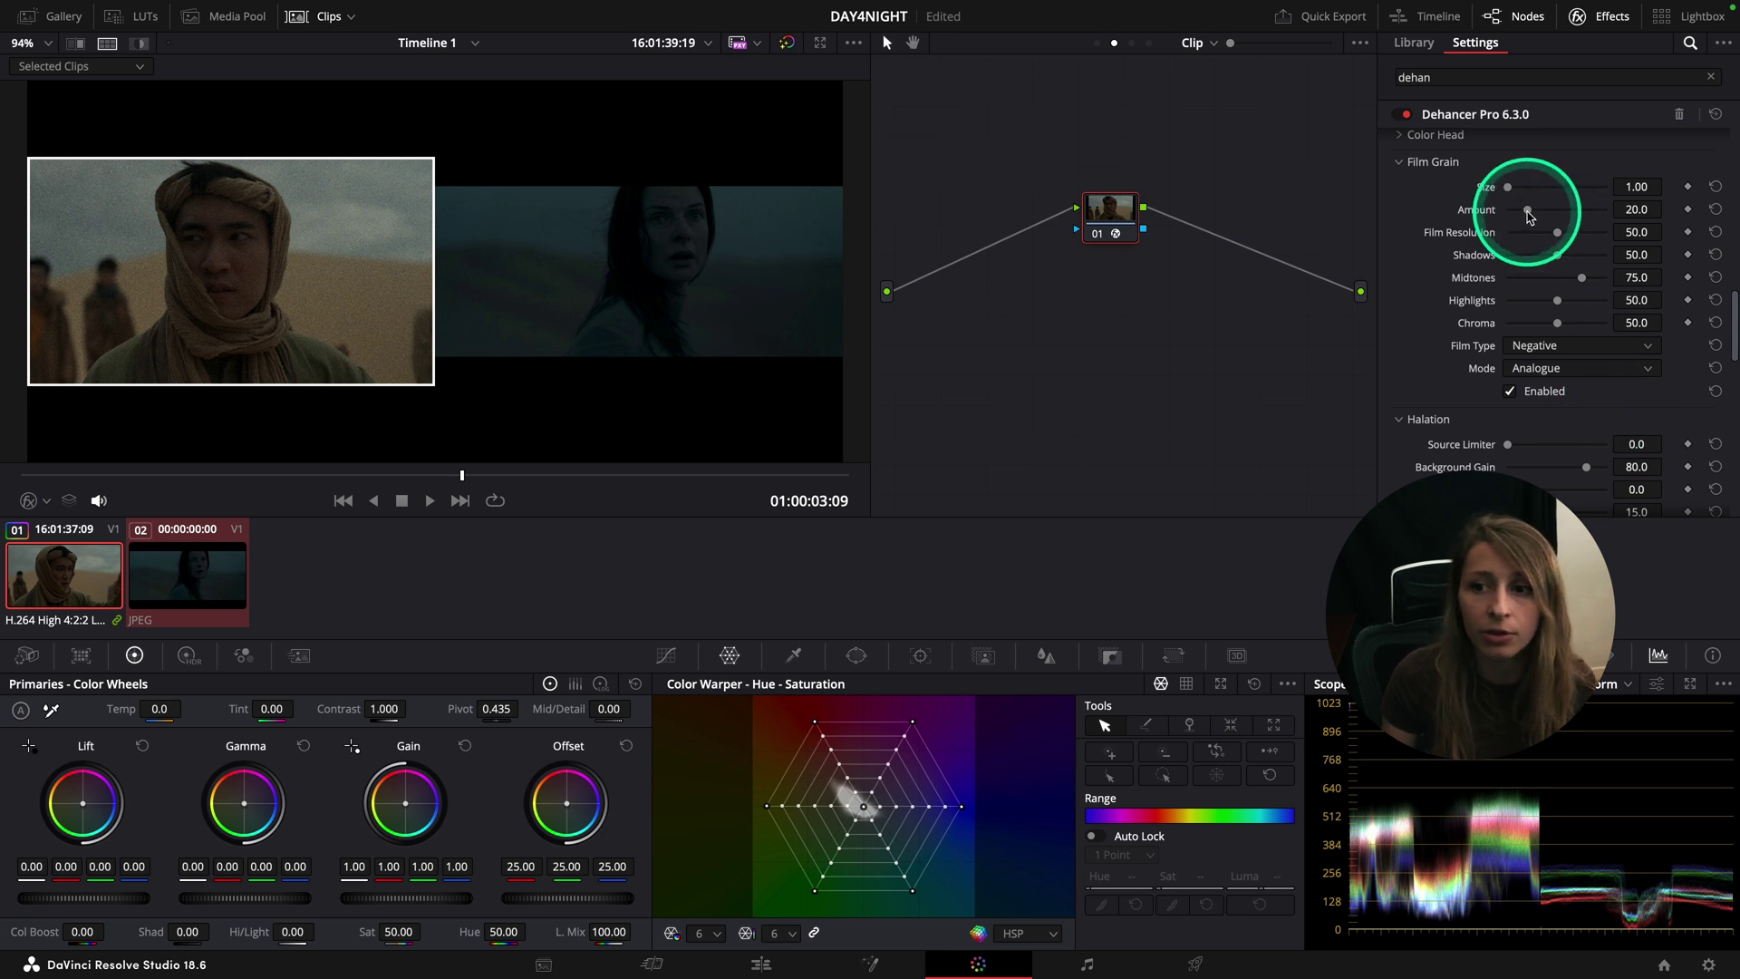
Step: Drag Dehancer's Film Grain Amount down to 8.3
left_click_drag(1528, 213, 1522, 290)
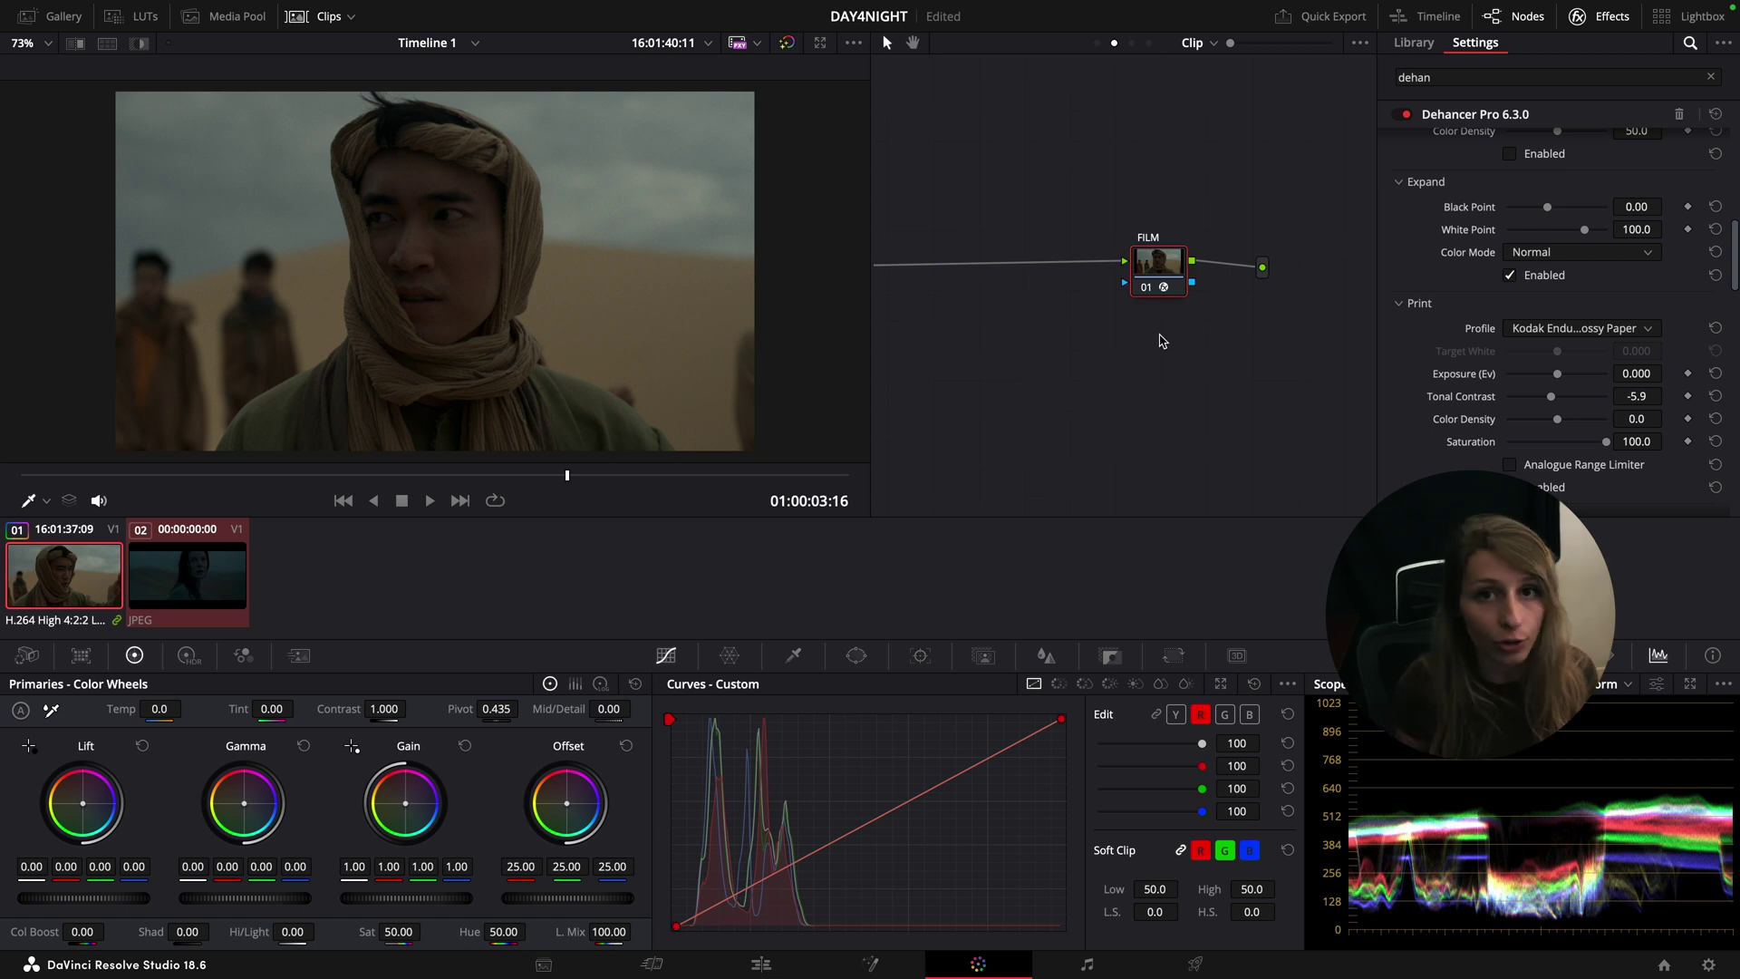
Step: Add a node before FILM with a parallel layer node, label the first CURVES, and link all curve channels
key("shift+s")
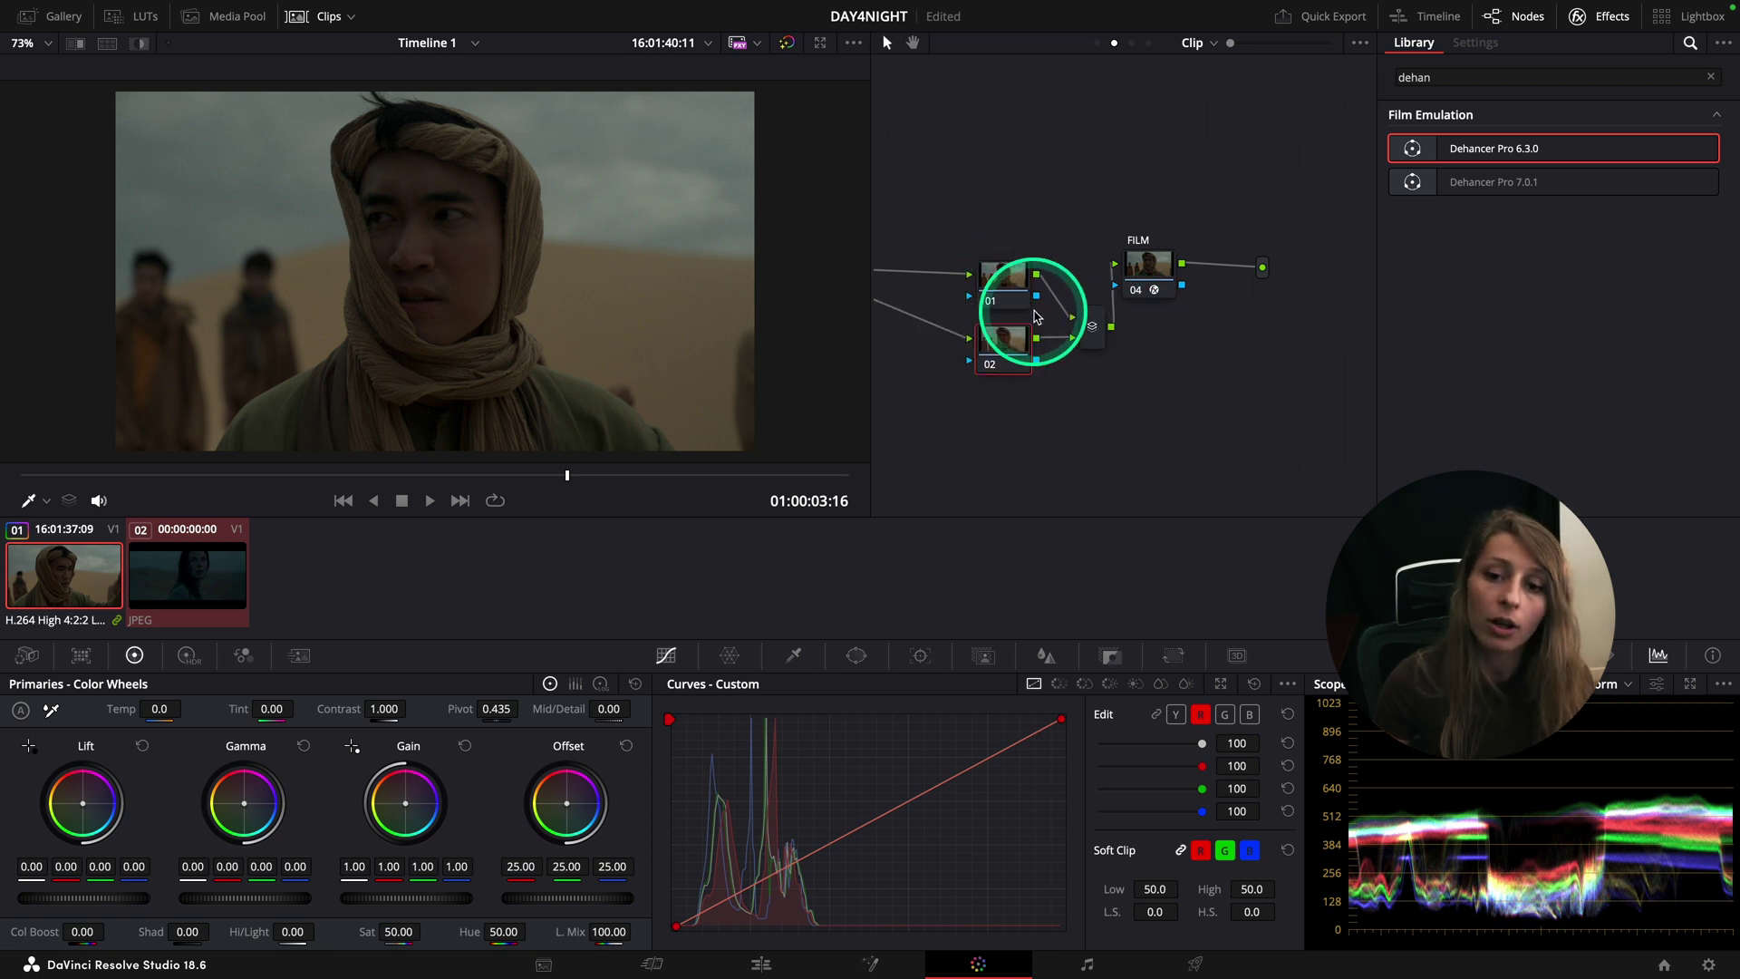
key("alt+l")
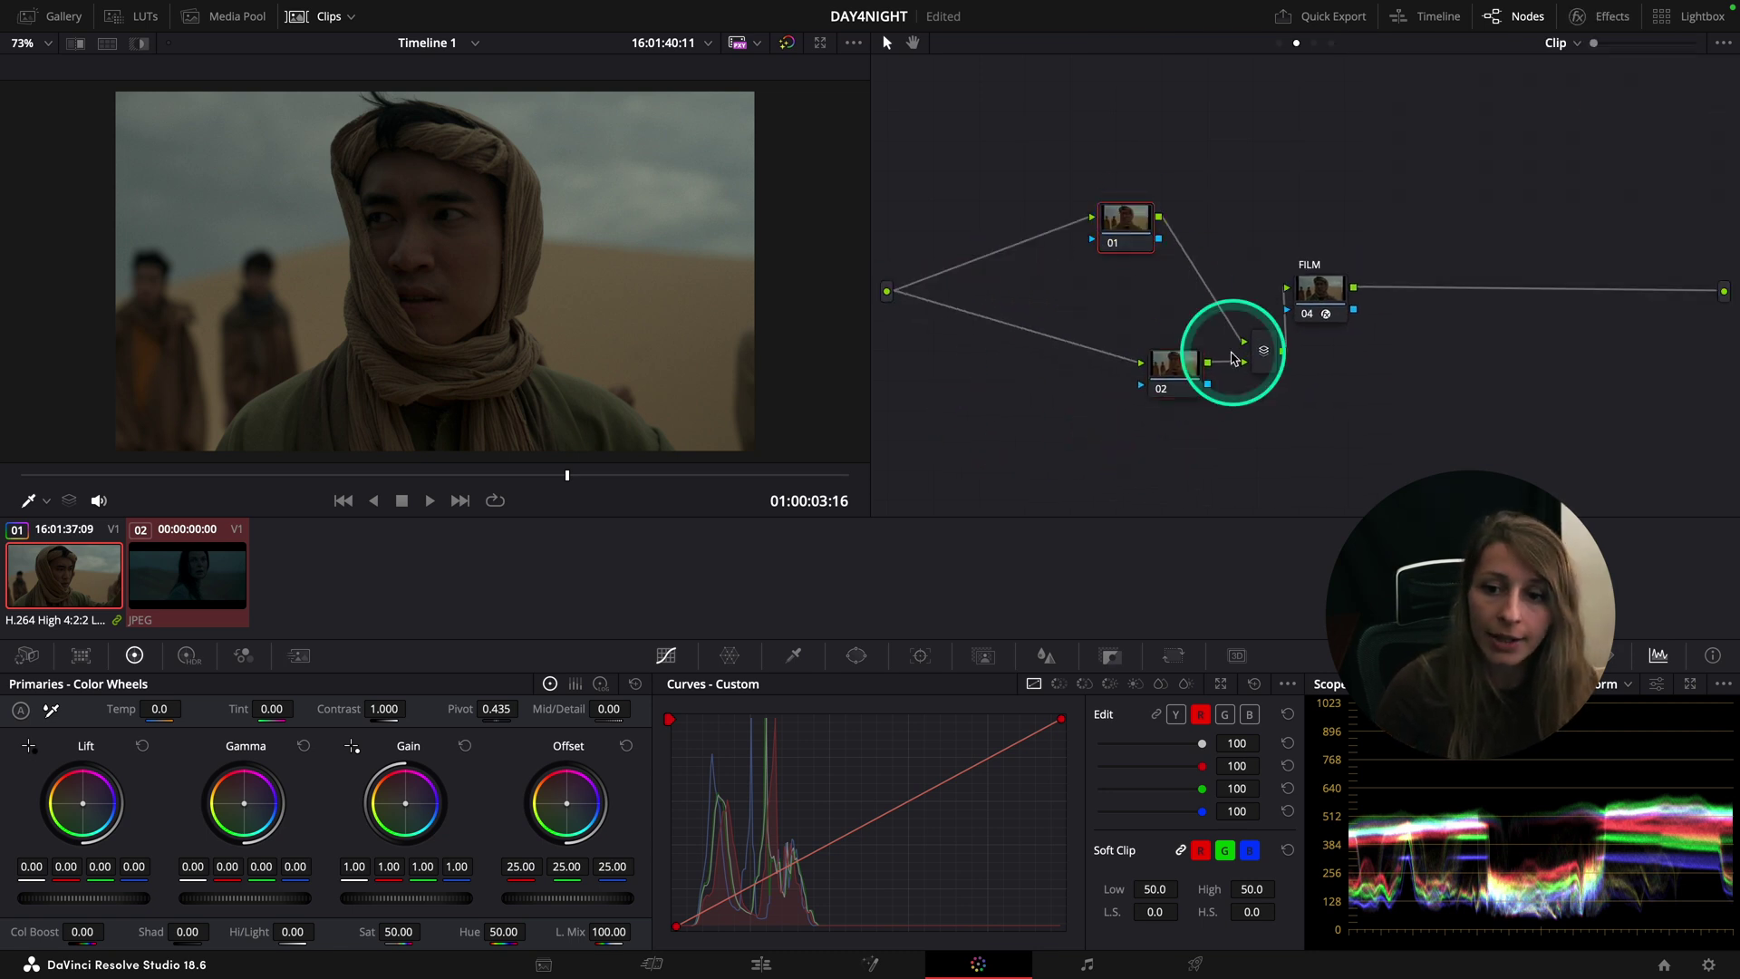
right_click(1105, 217)
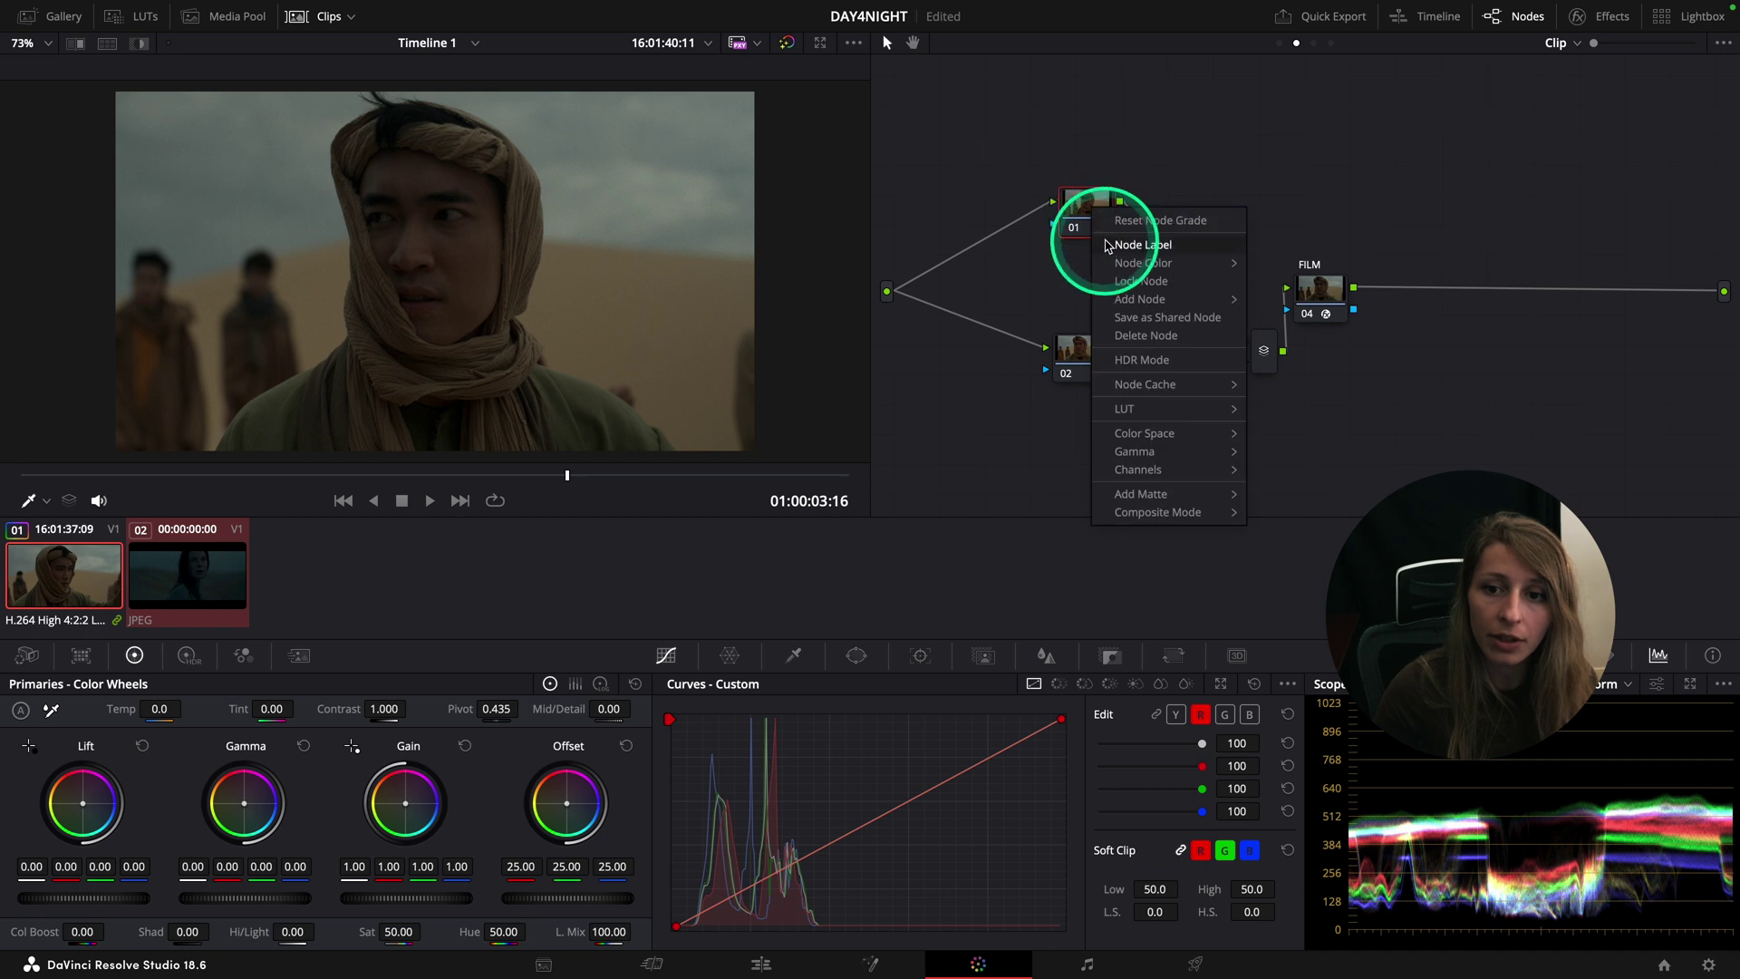
left_click(1104, 226)
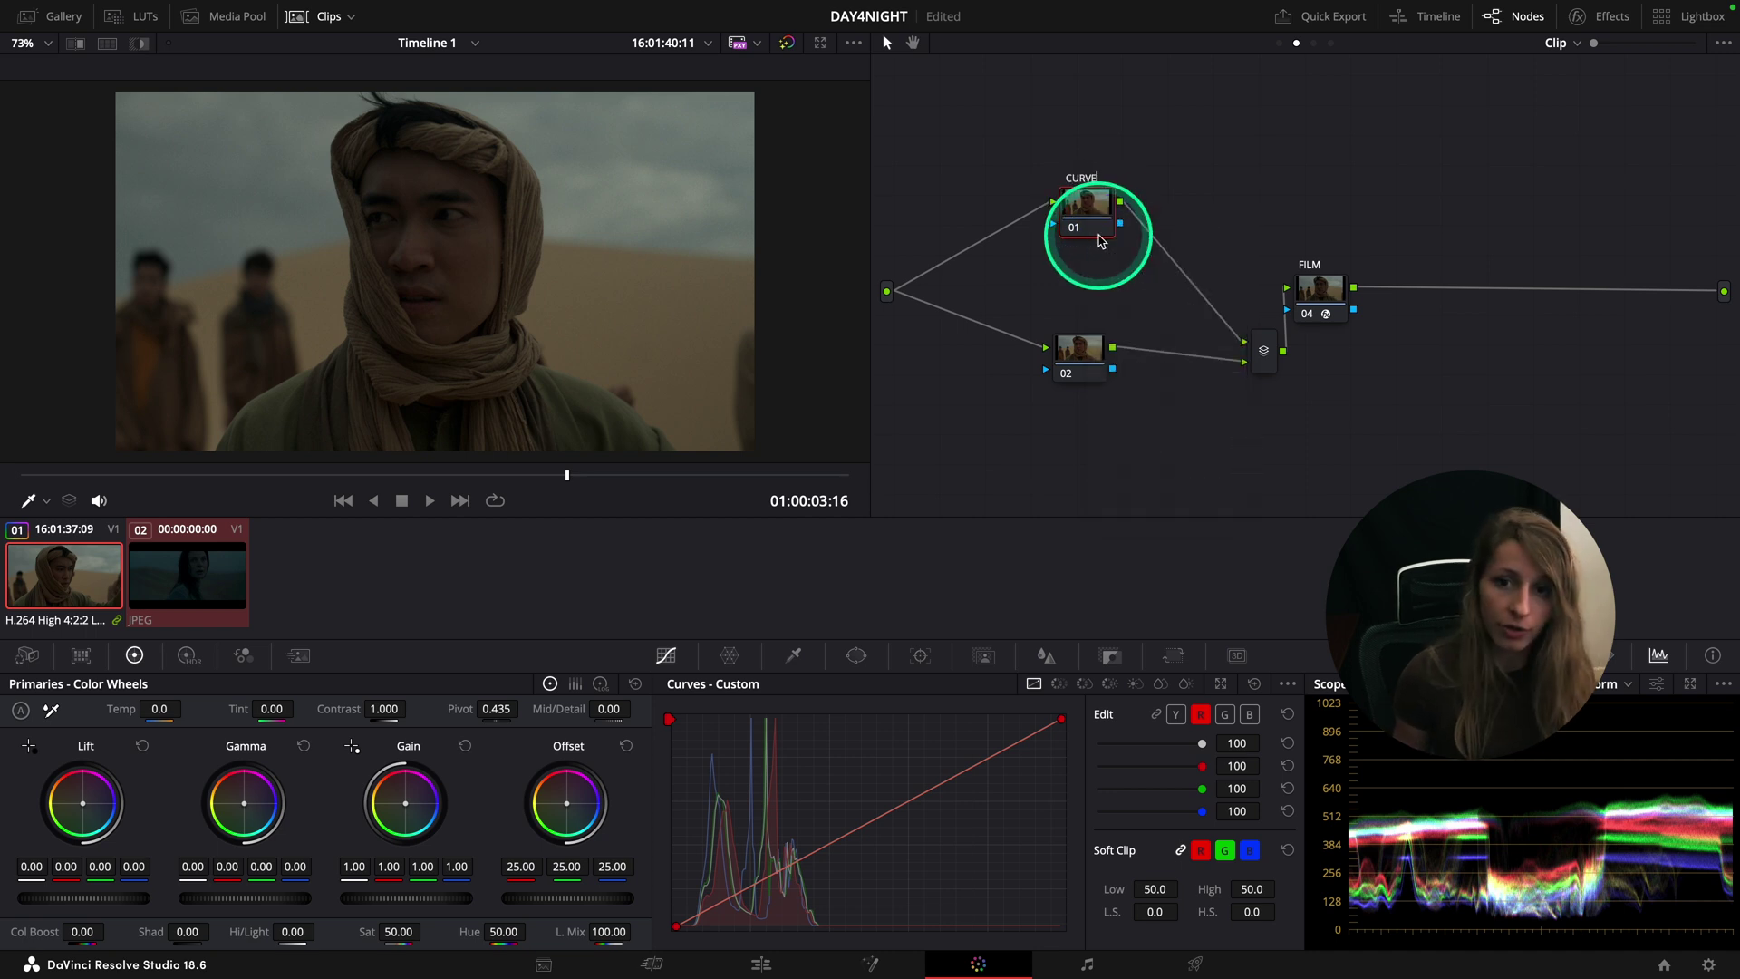
type("S")
key("Return")
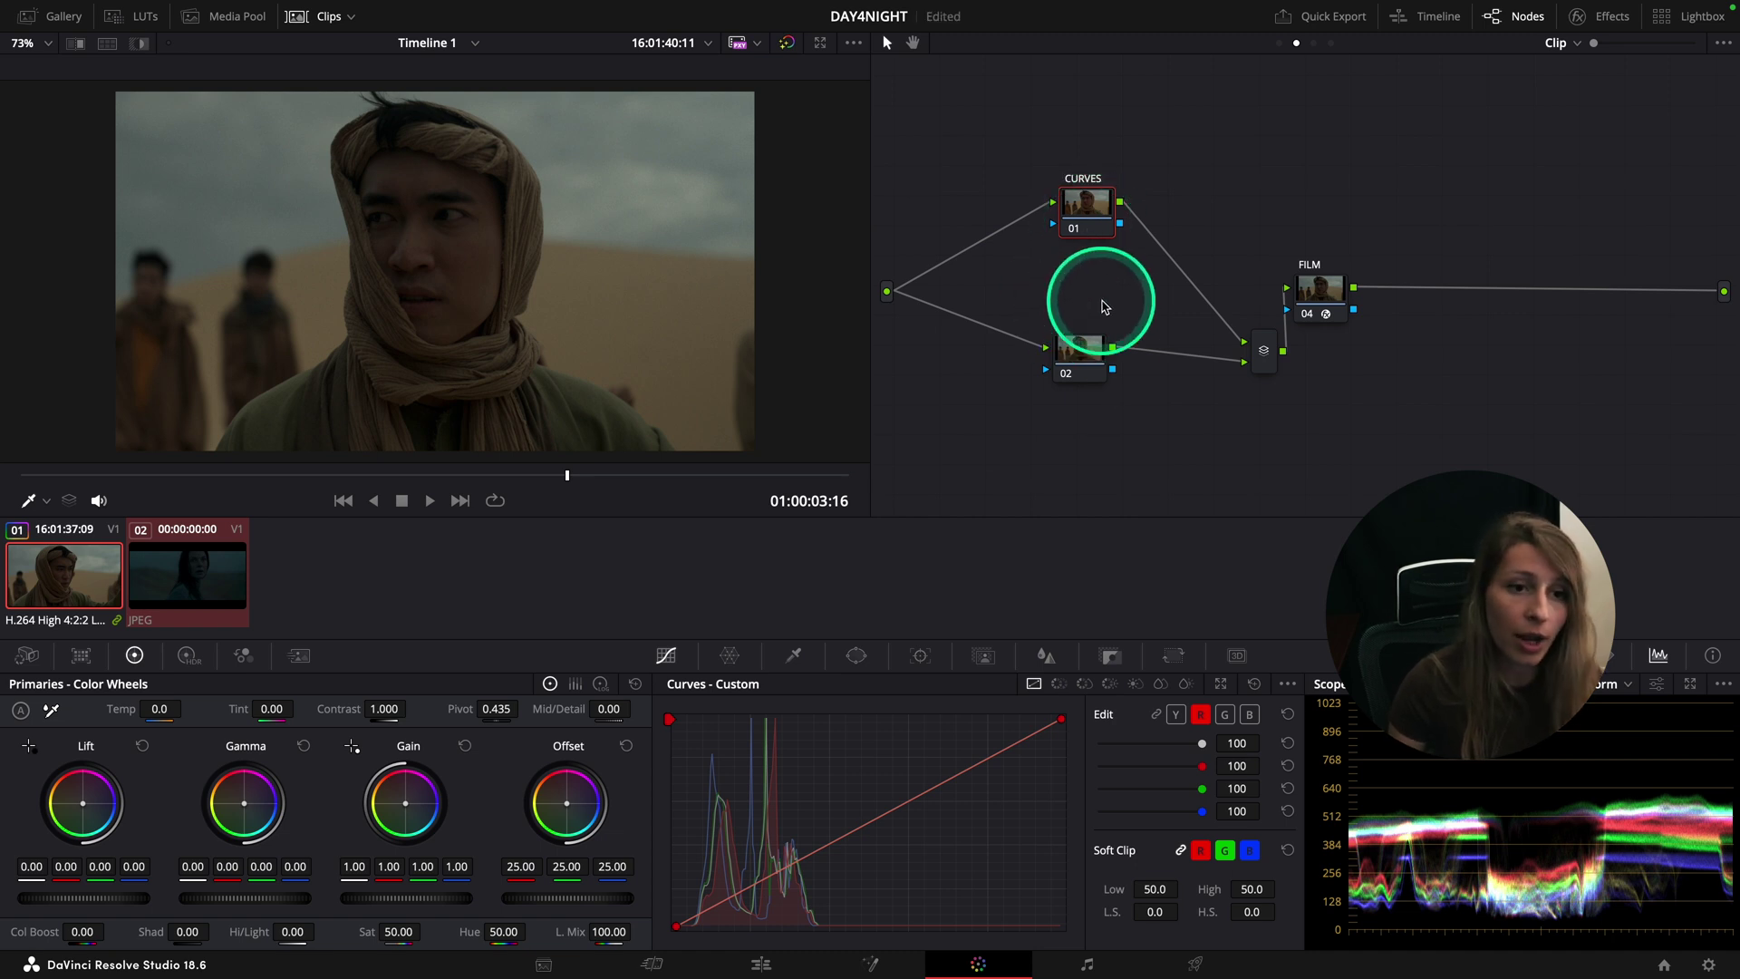
left_click(1254, 683)
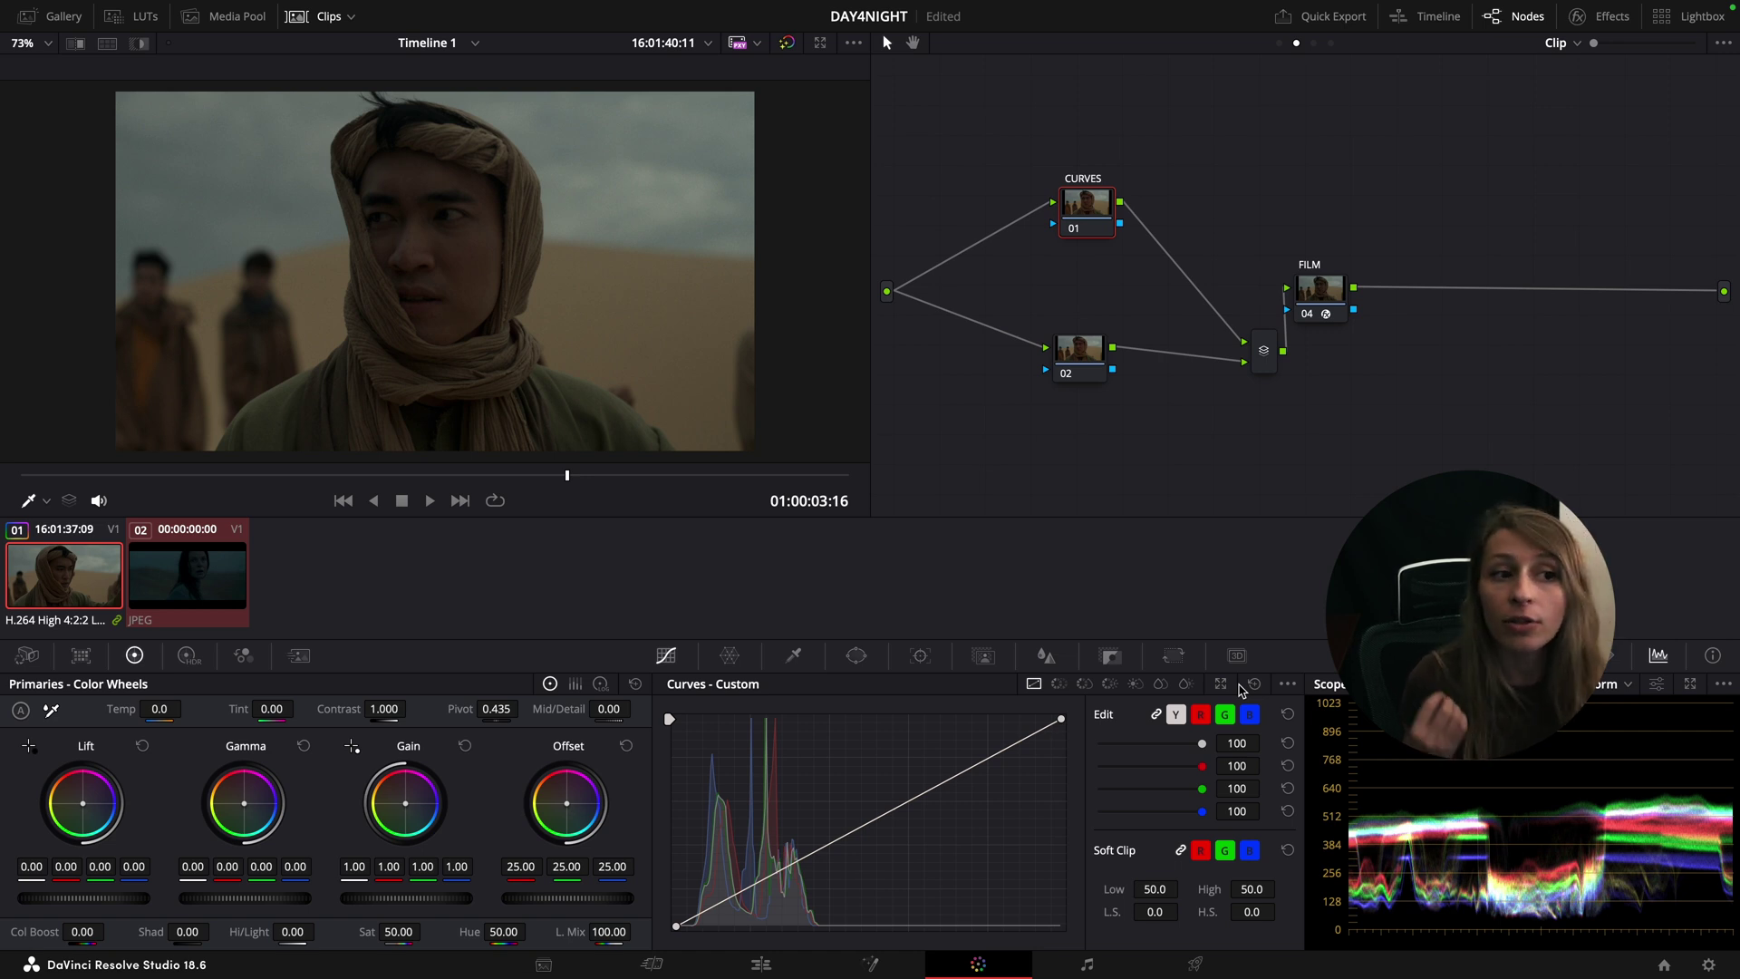
Step: Show the shot beside the reference and pop the Curves panel out into a floating window
left_click(107, 42)
left_click(459, 360)
scroll(462, 332, "up", 2)
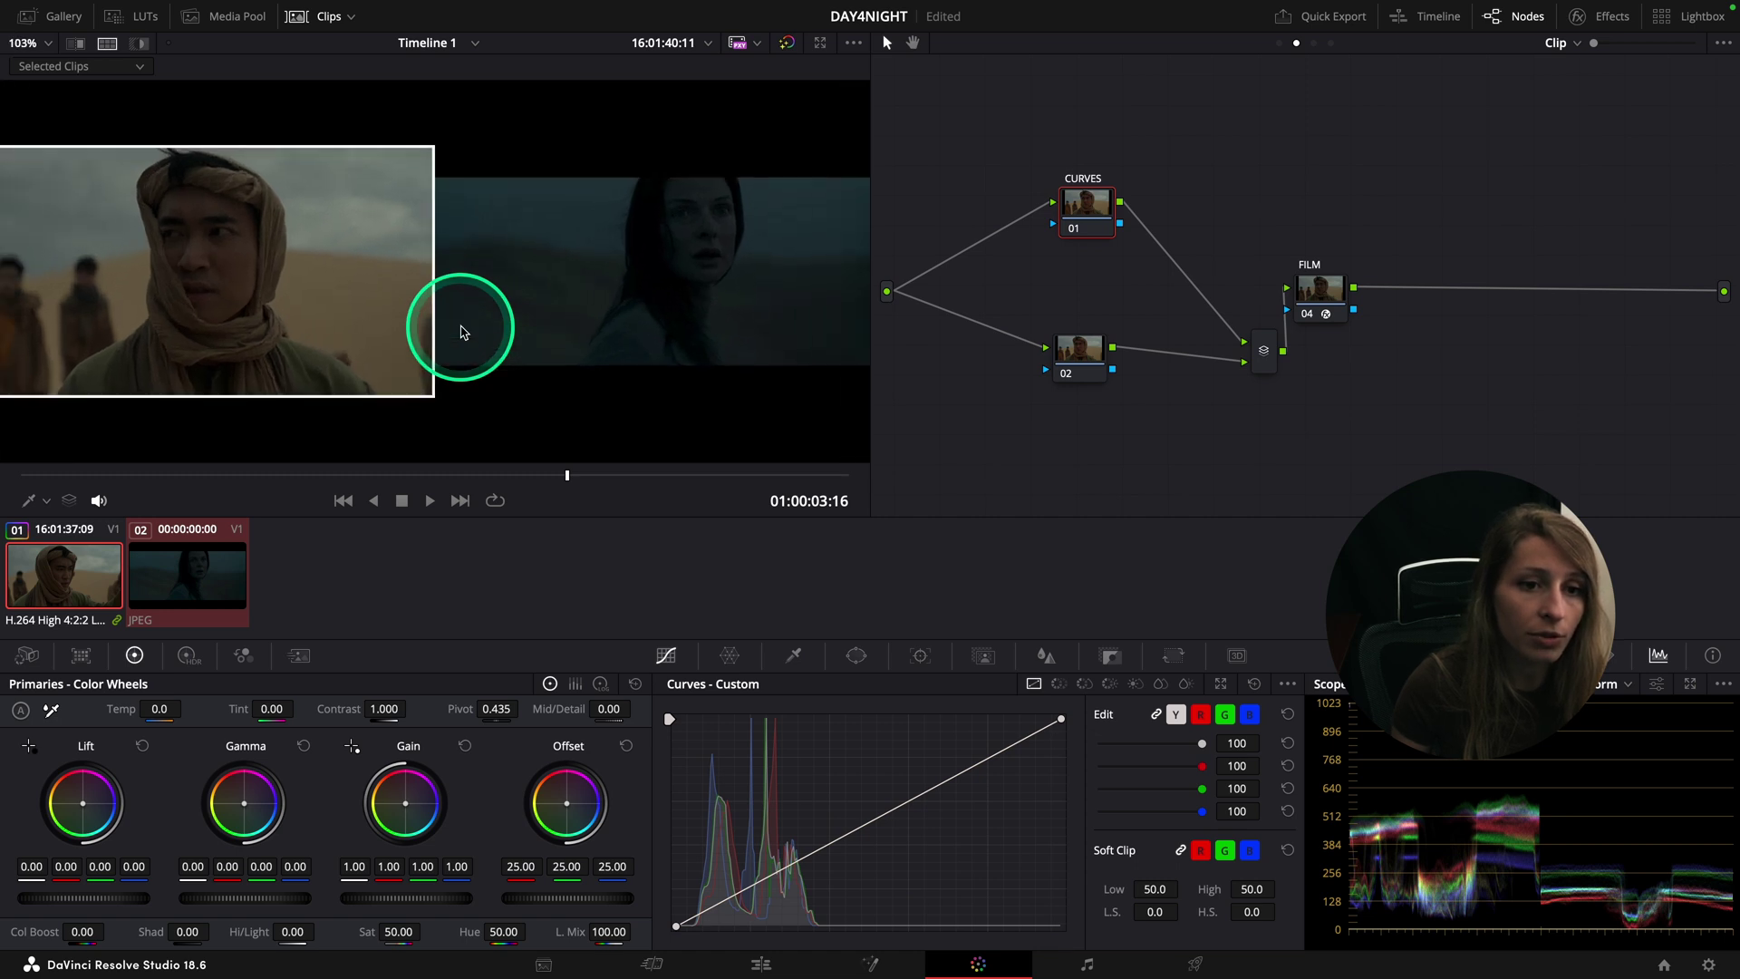
left_click(1222, 686)
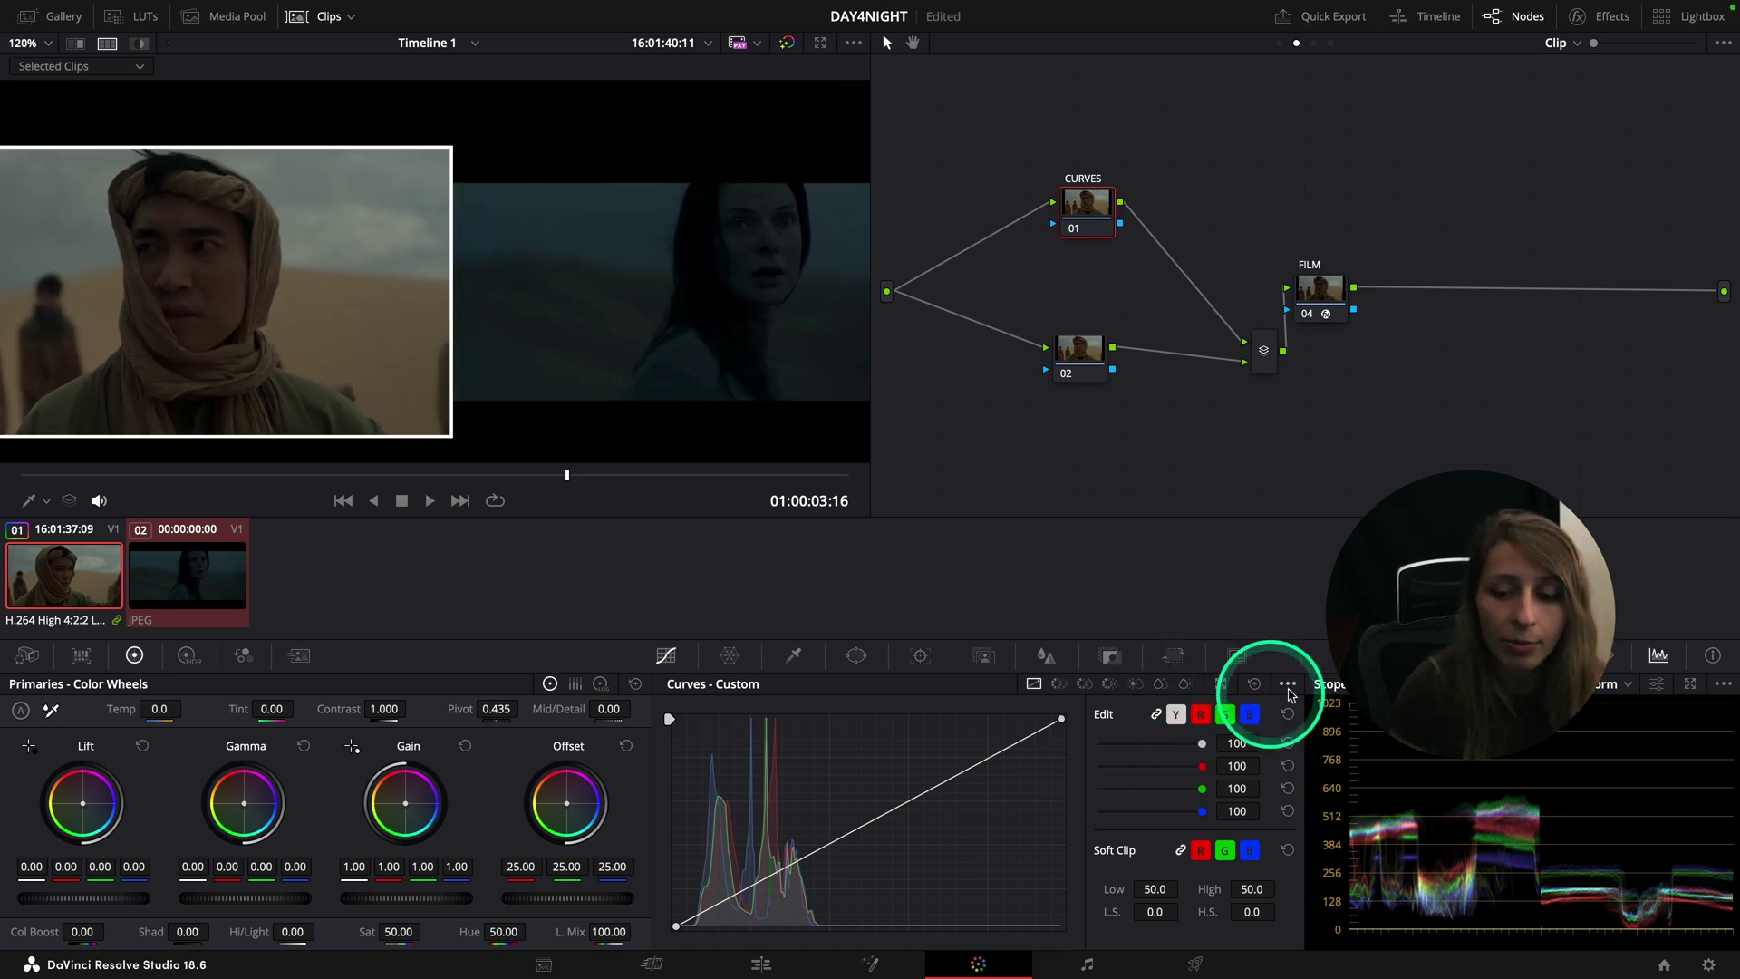
left_click(1222, 686)
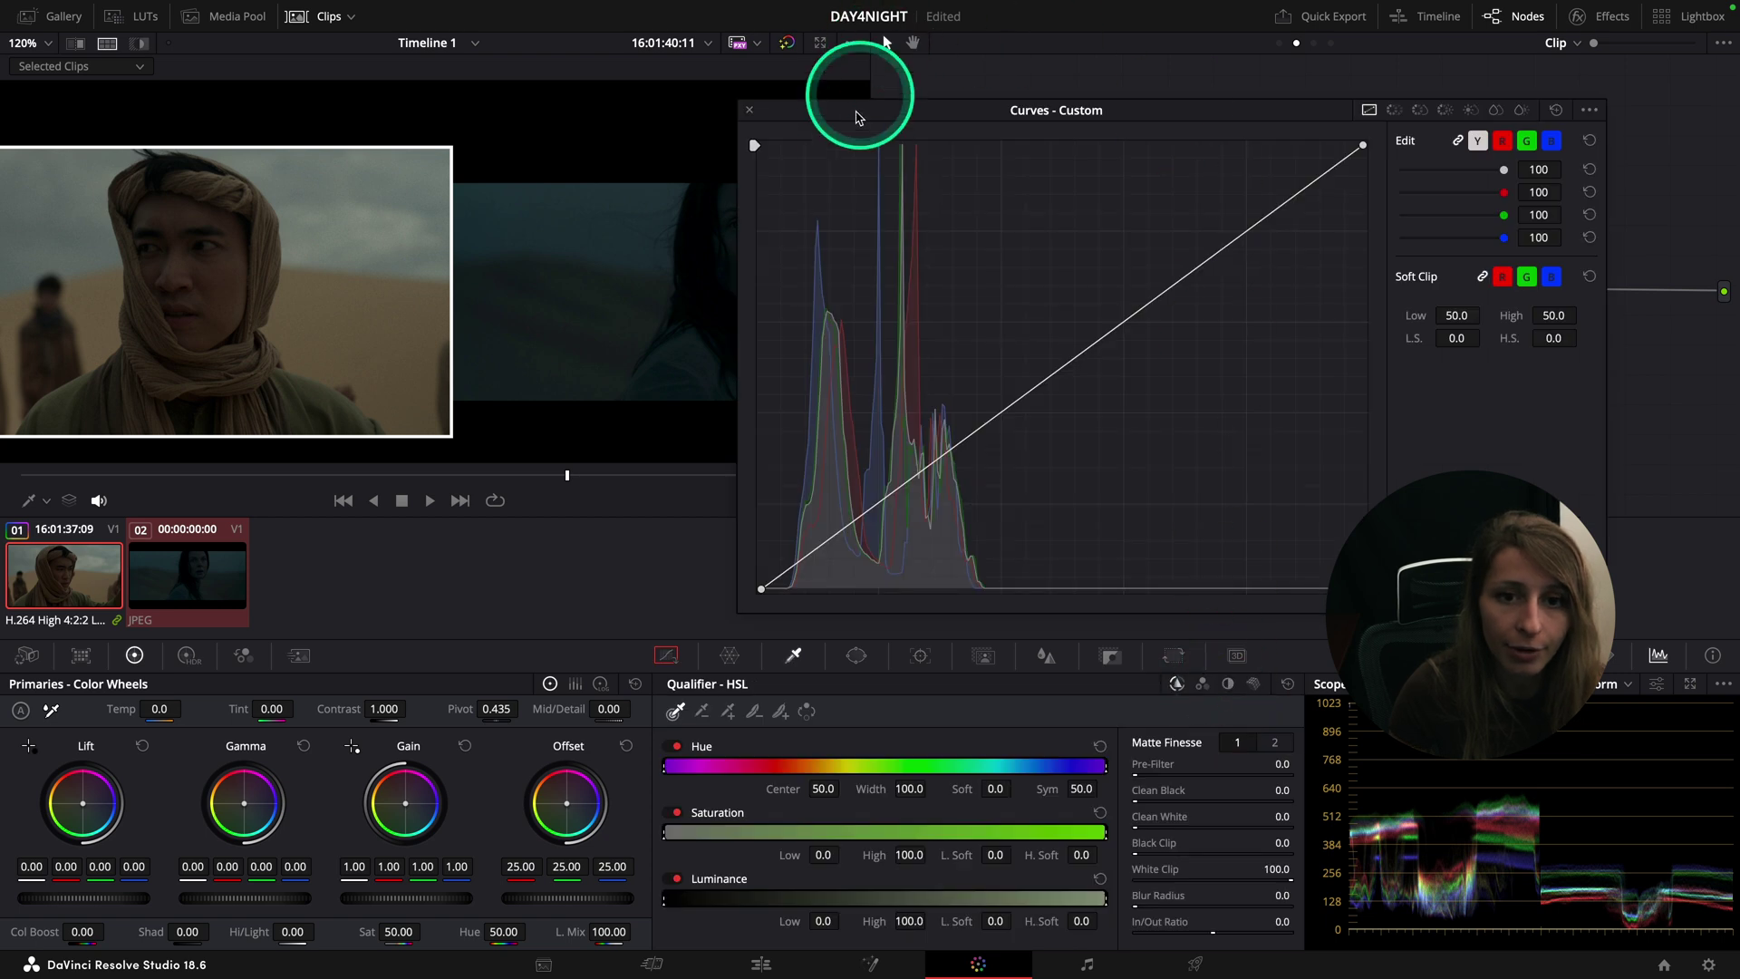
left_click_drag(855, 117, 982, 128)
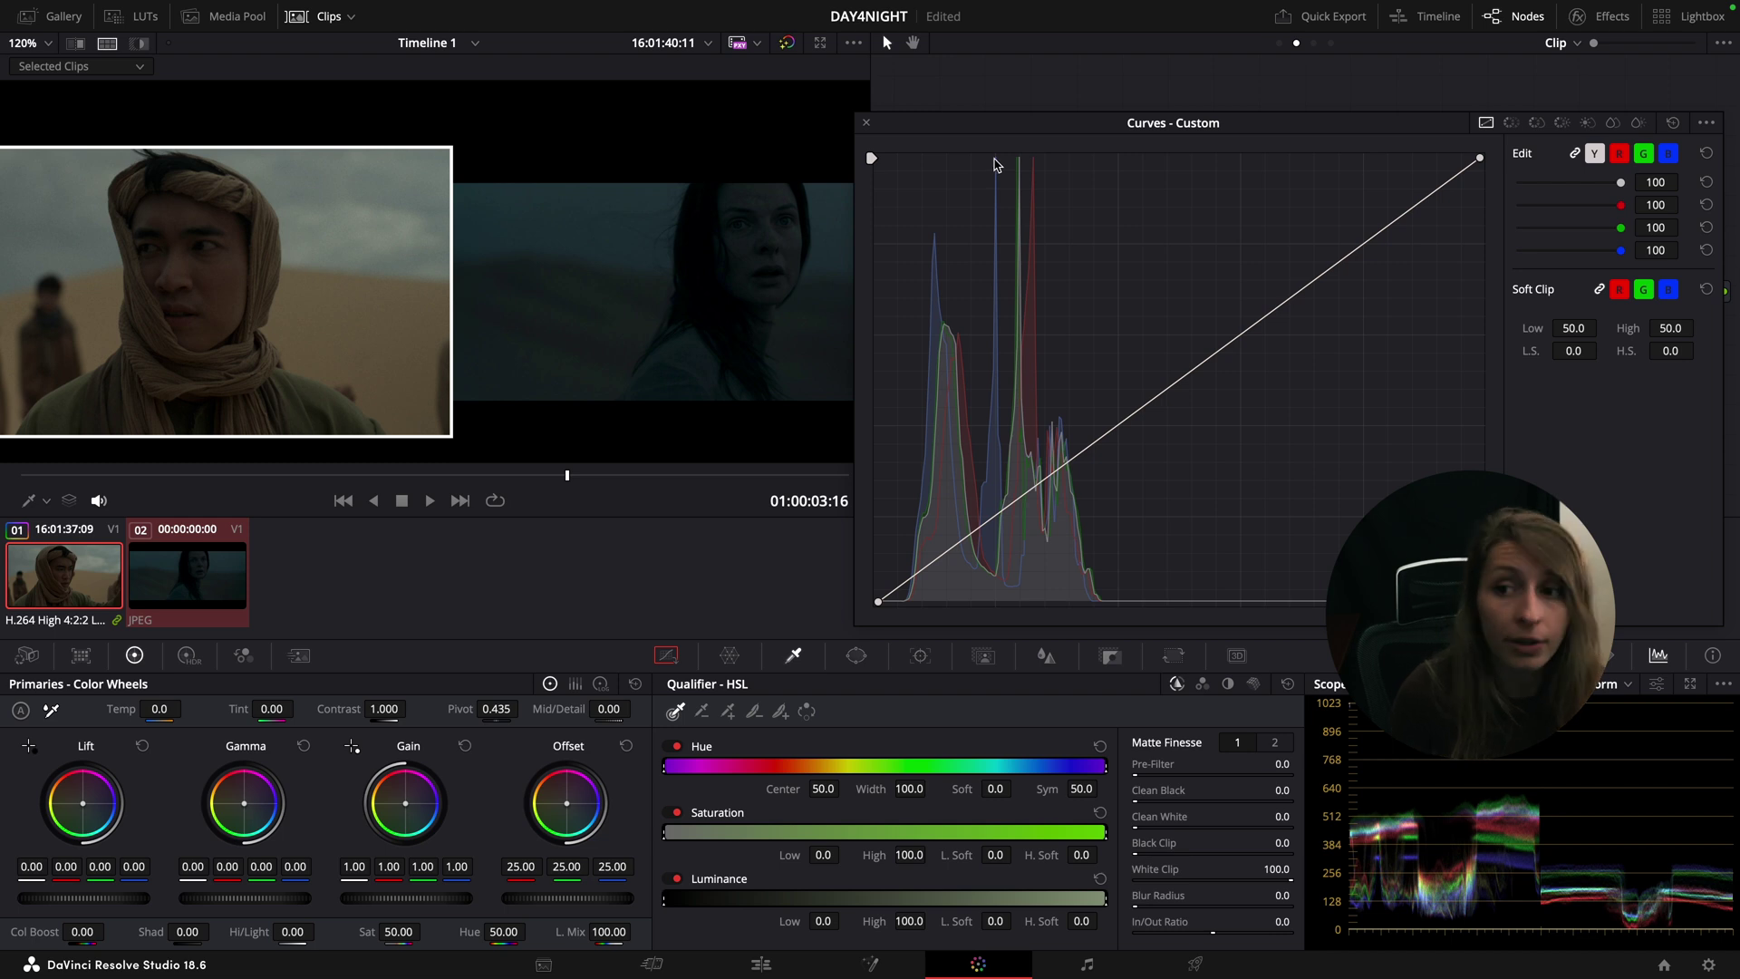
Step: Pull the luma curve's white point far down and add low points shaping the shadows
left_click_drag(1480, 158, 1480, 375)
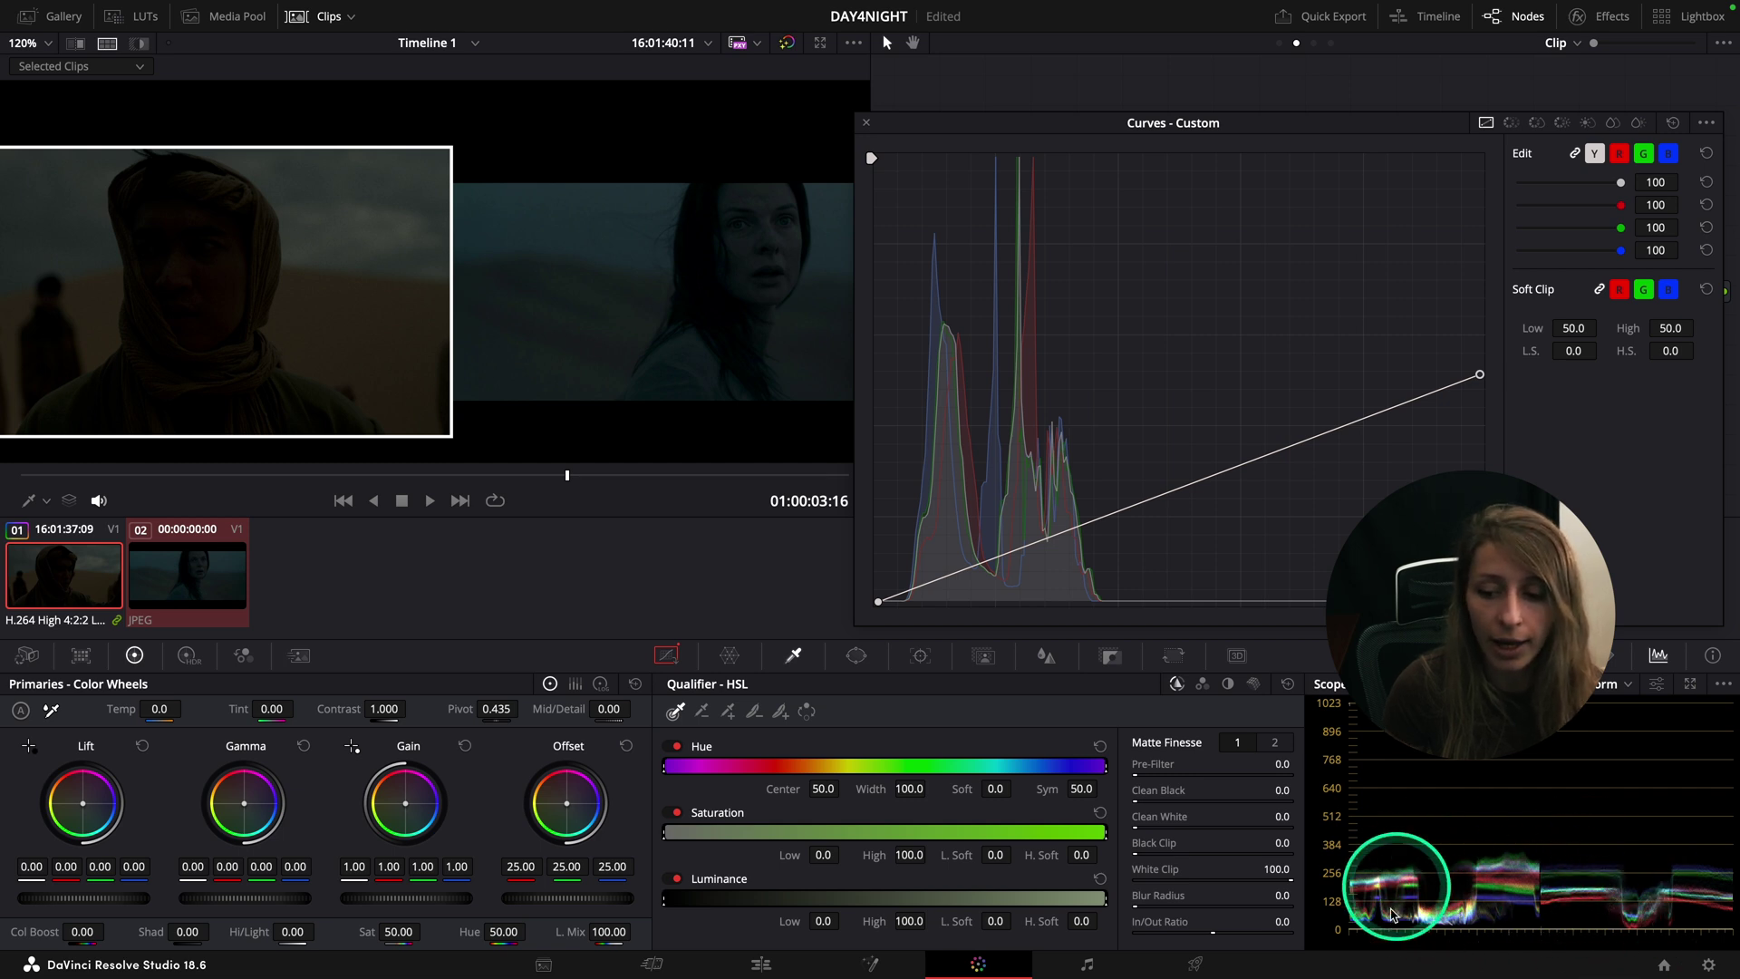
mouse_move(1480, 374)
left_mouse_down()
mouse_move(1486, 291)
mouse_move(1491, 406)
mouse_move(1490, 359)
mouse_move(1486, 379)
left_mouse_up()
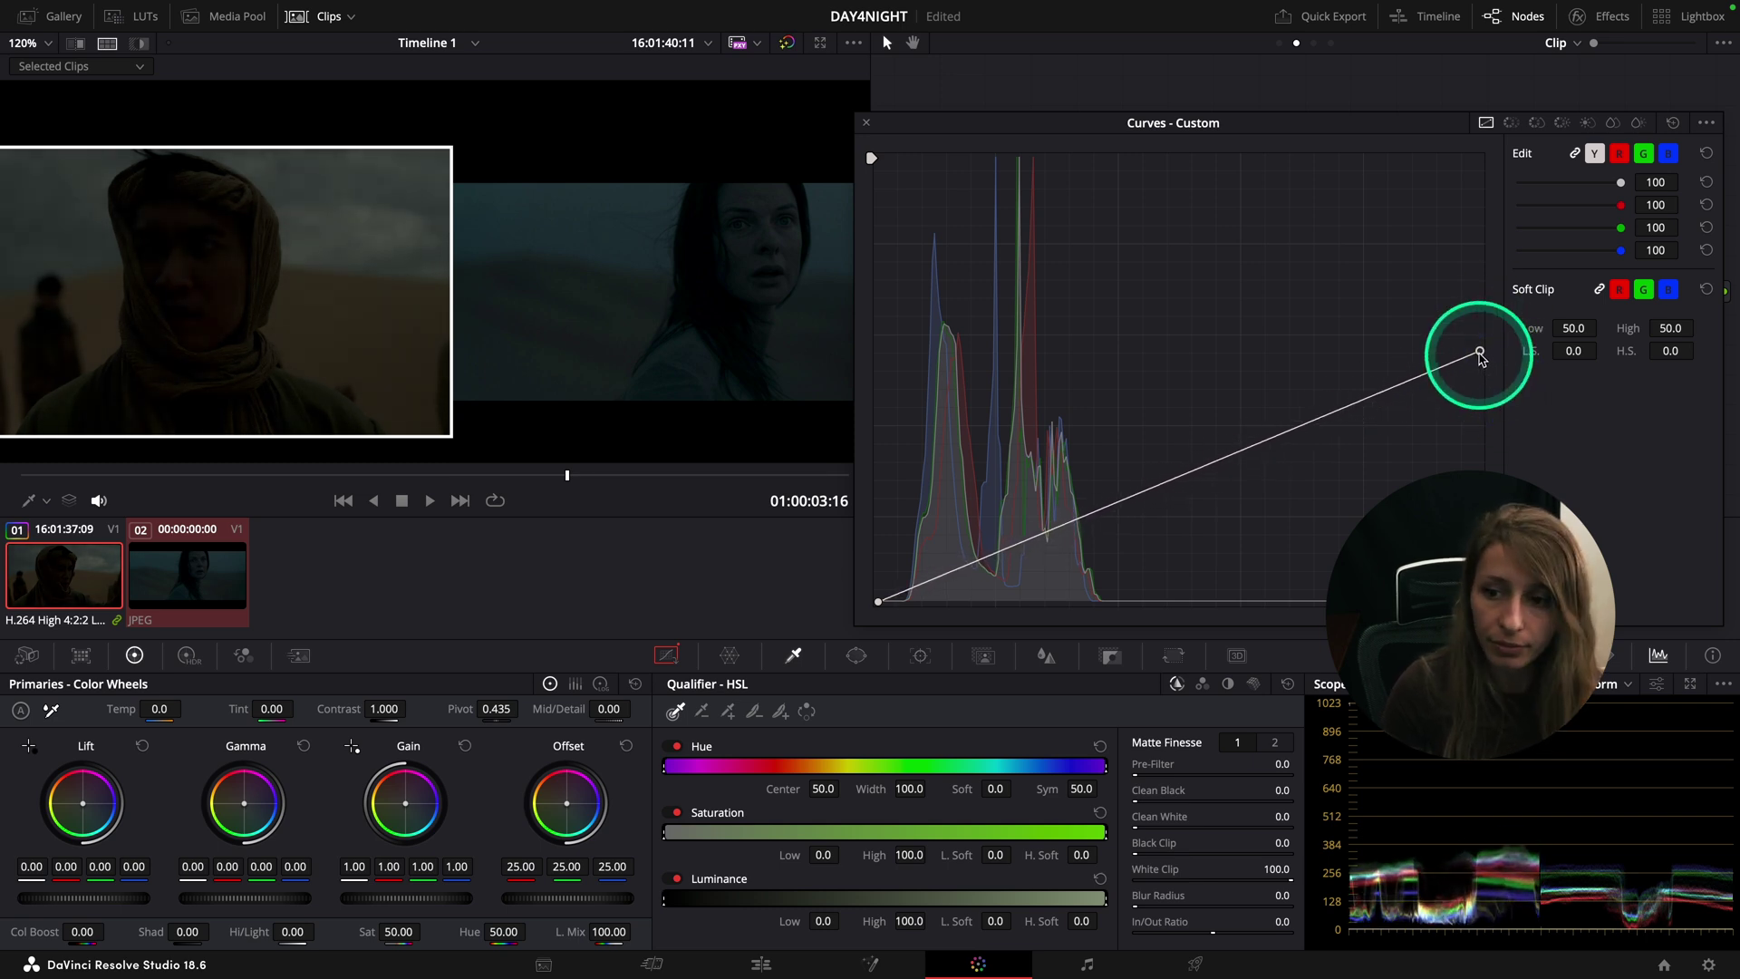
left_click_drag(1480, 355, 1496, 364)
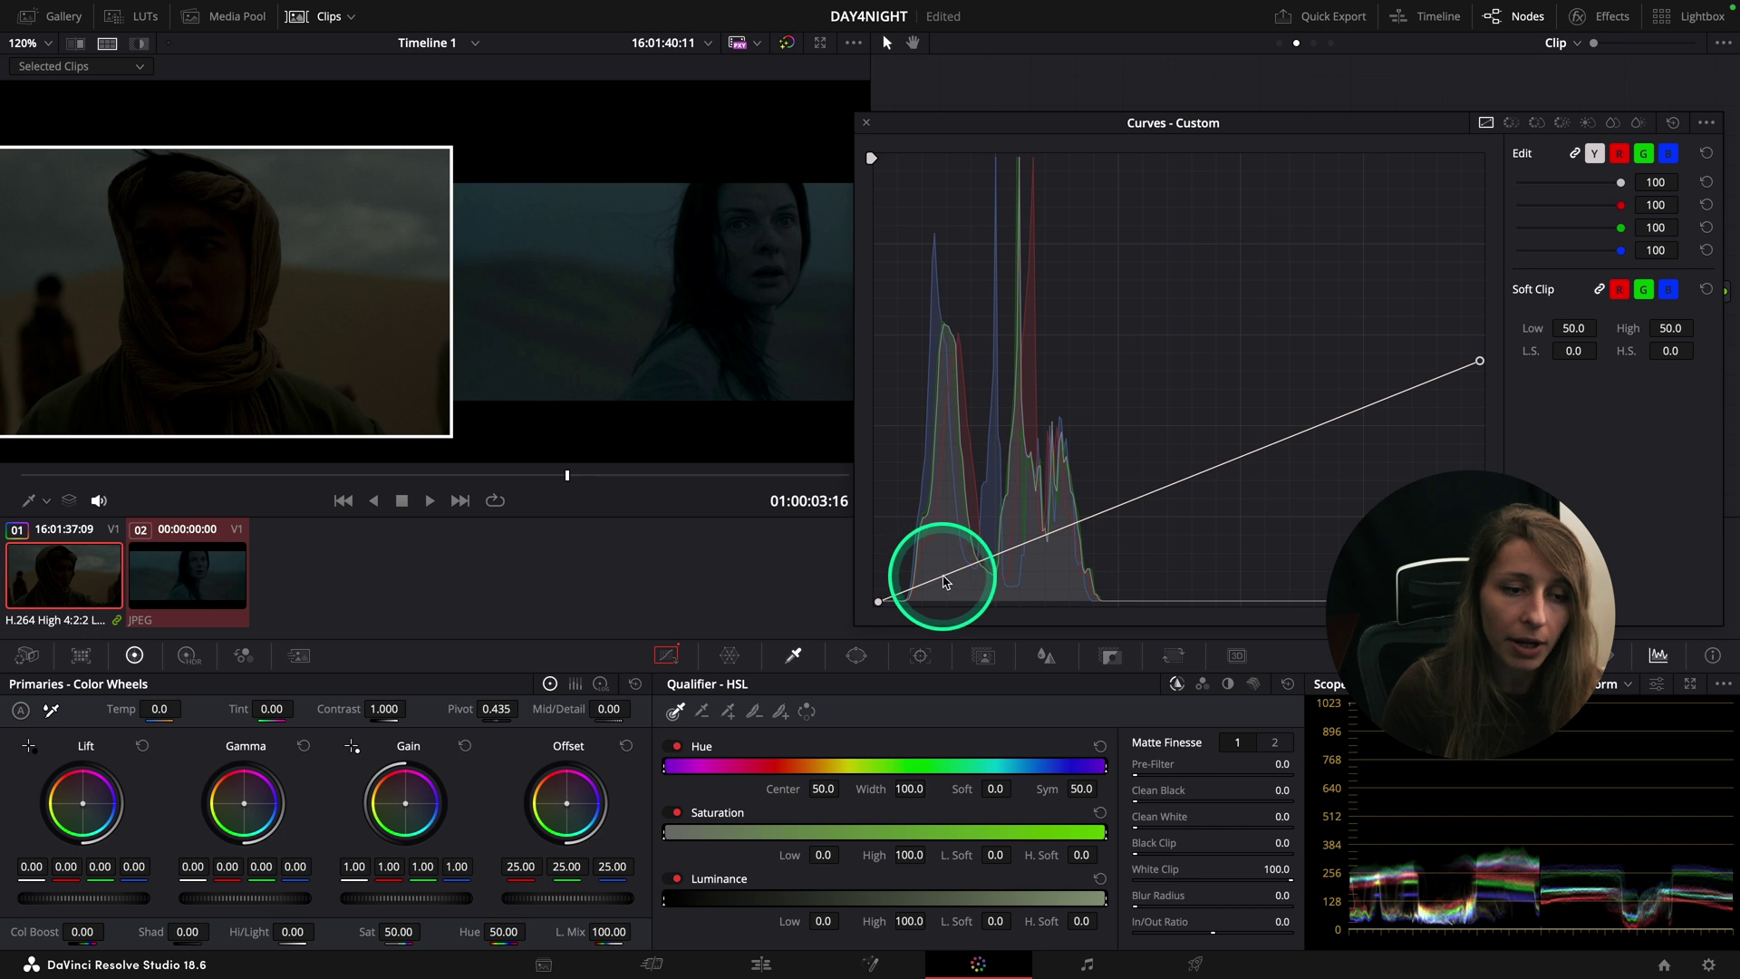
left_click_drag(943, 580, 972, 555)
left_click(1009, 550)
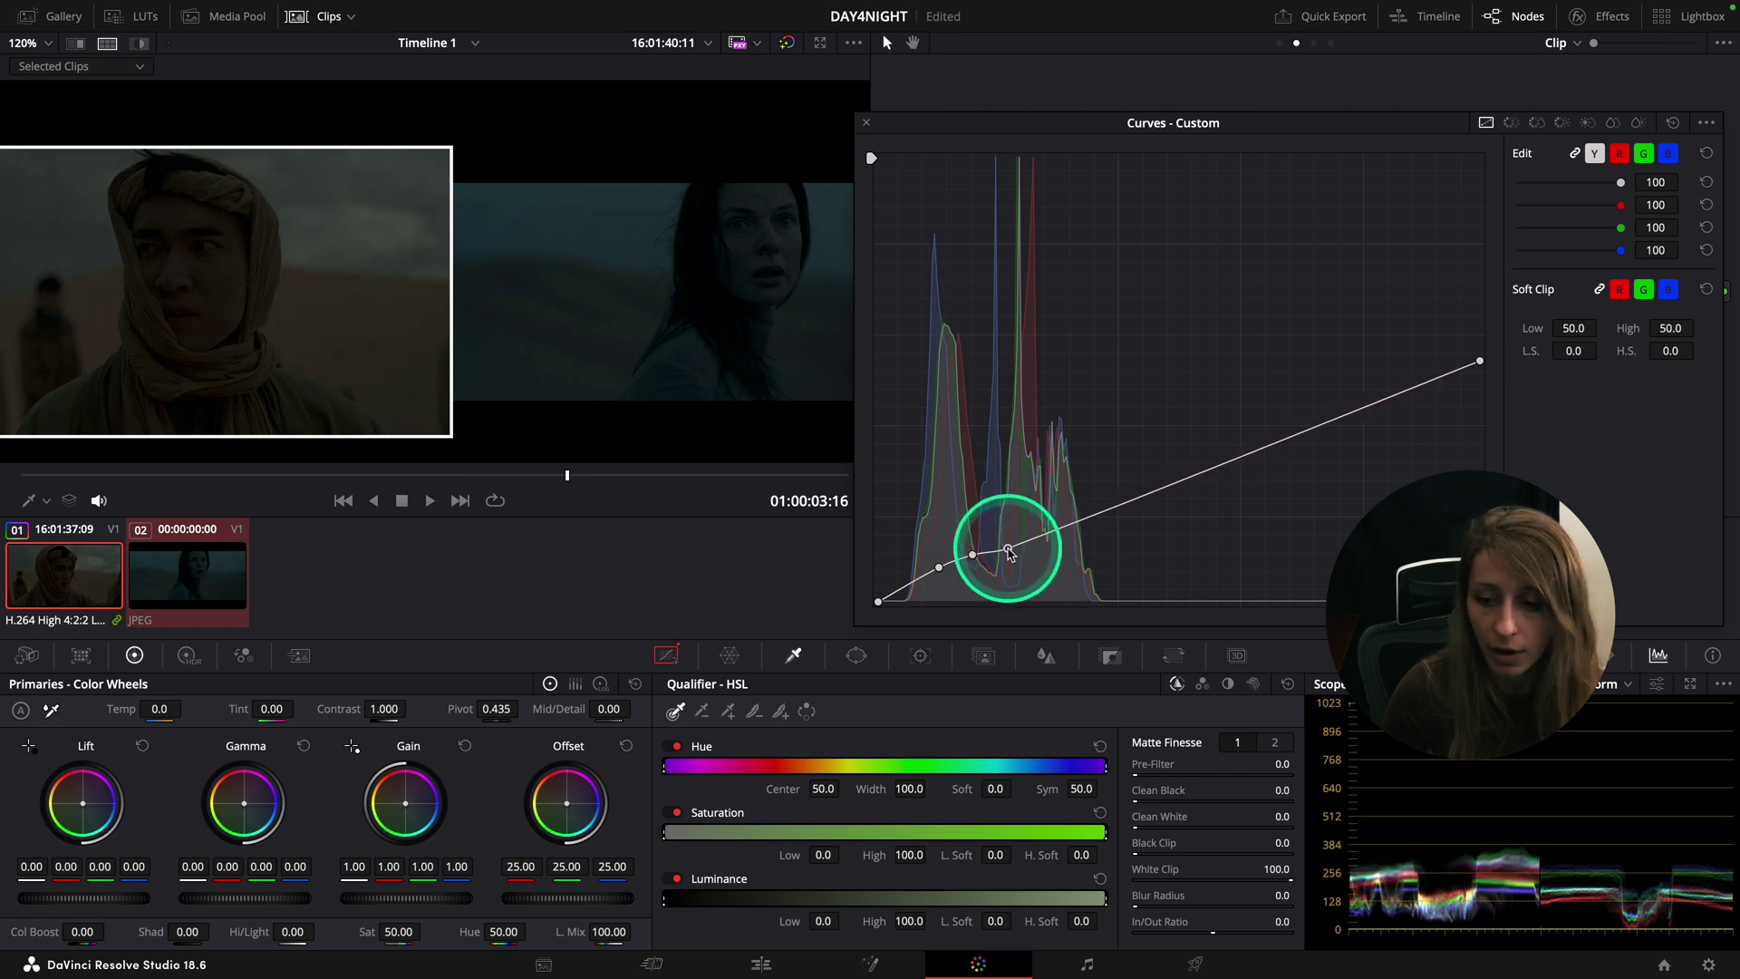
left_click_drag(1055, 538, 1057, 541)
left_click(913, 585)
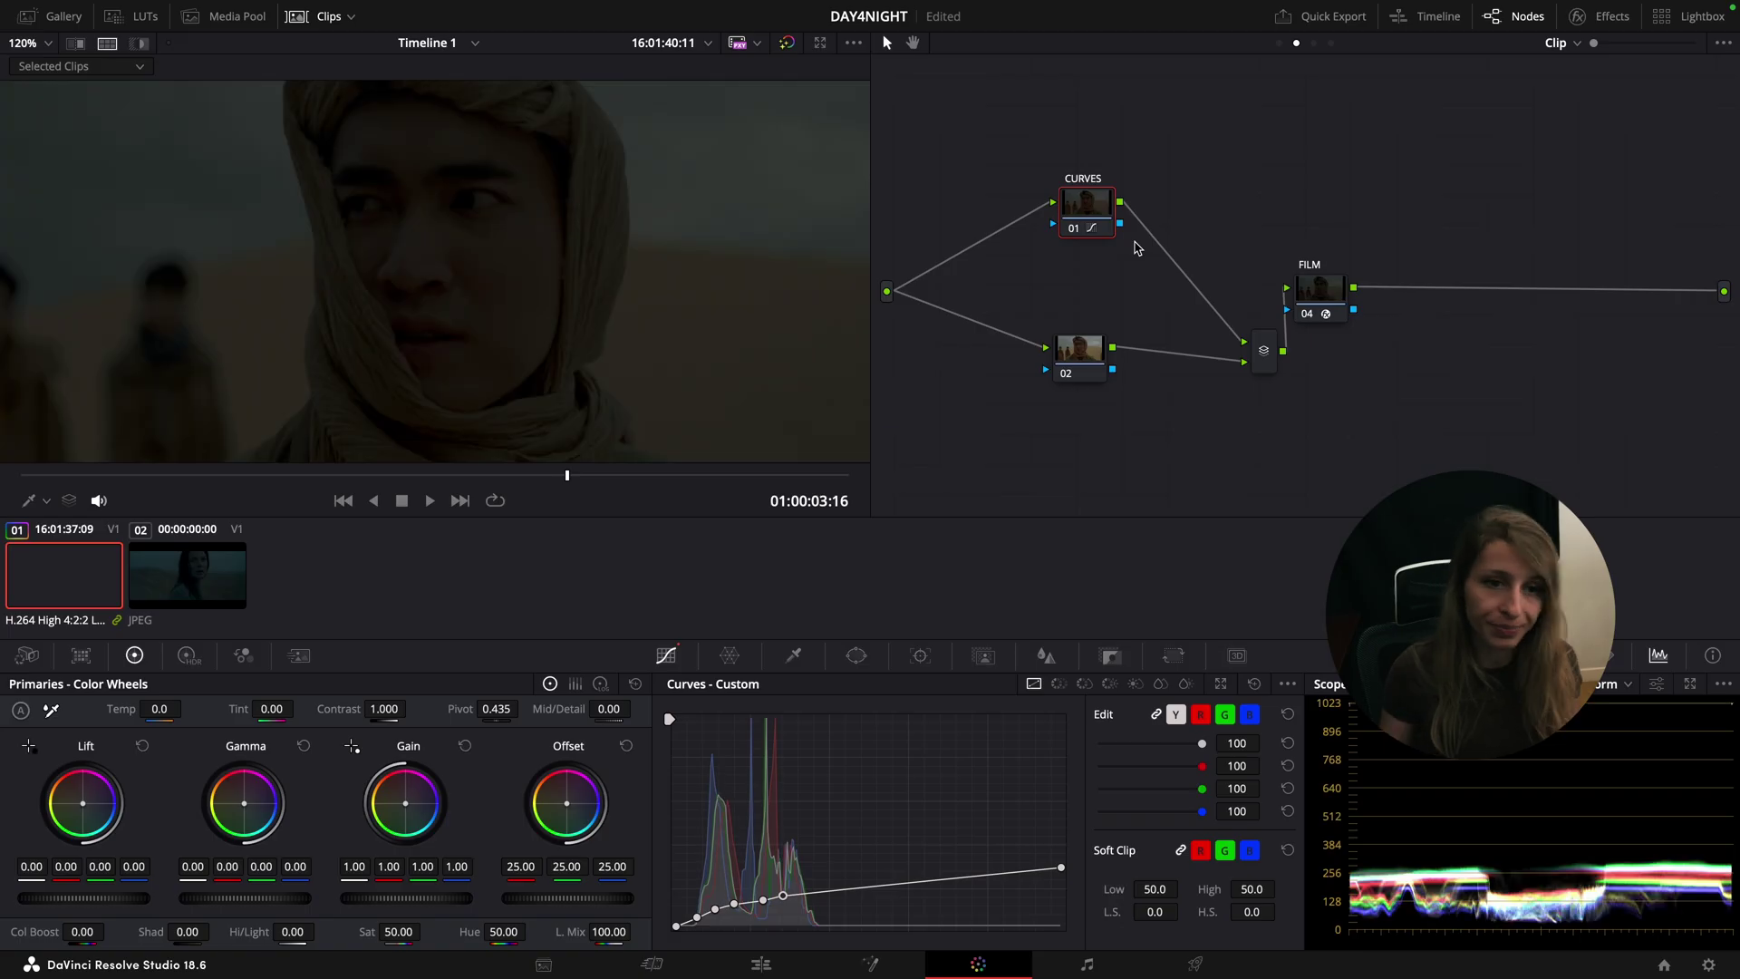
Step: Compare against the reference clip, insert a BALANCE node before CURVES, then add another node ahead of BALANCE
left_click(217, 567, "ctrl")
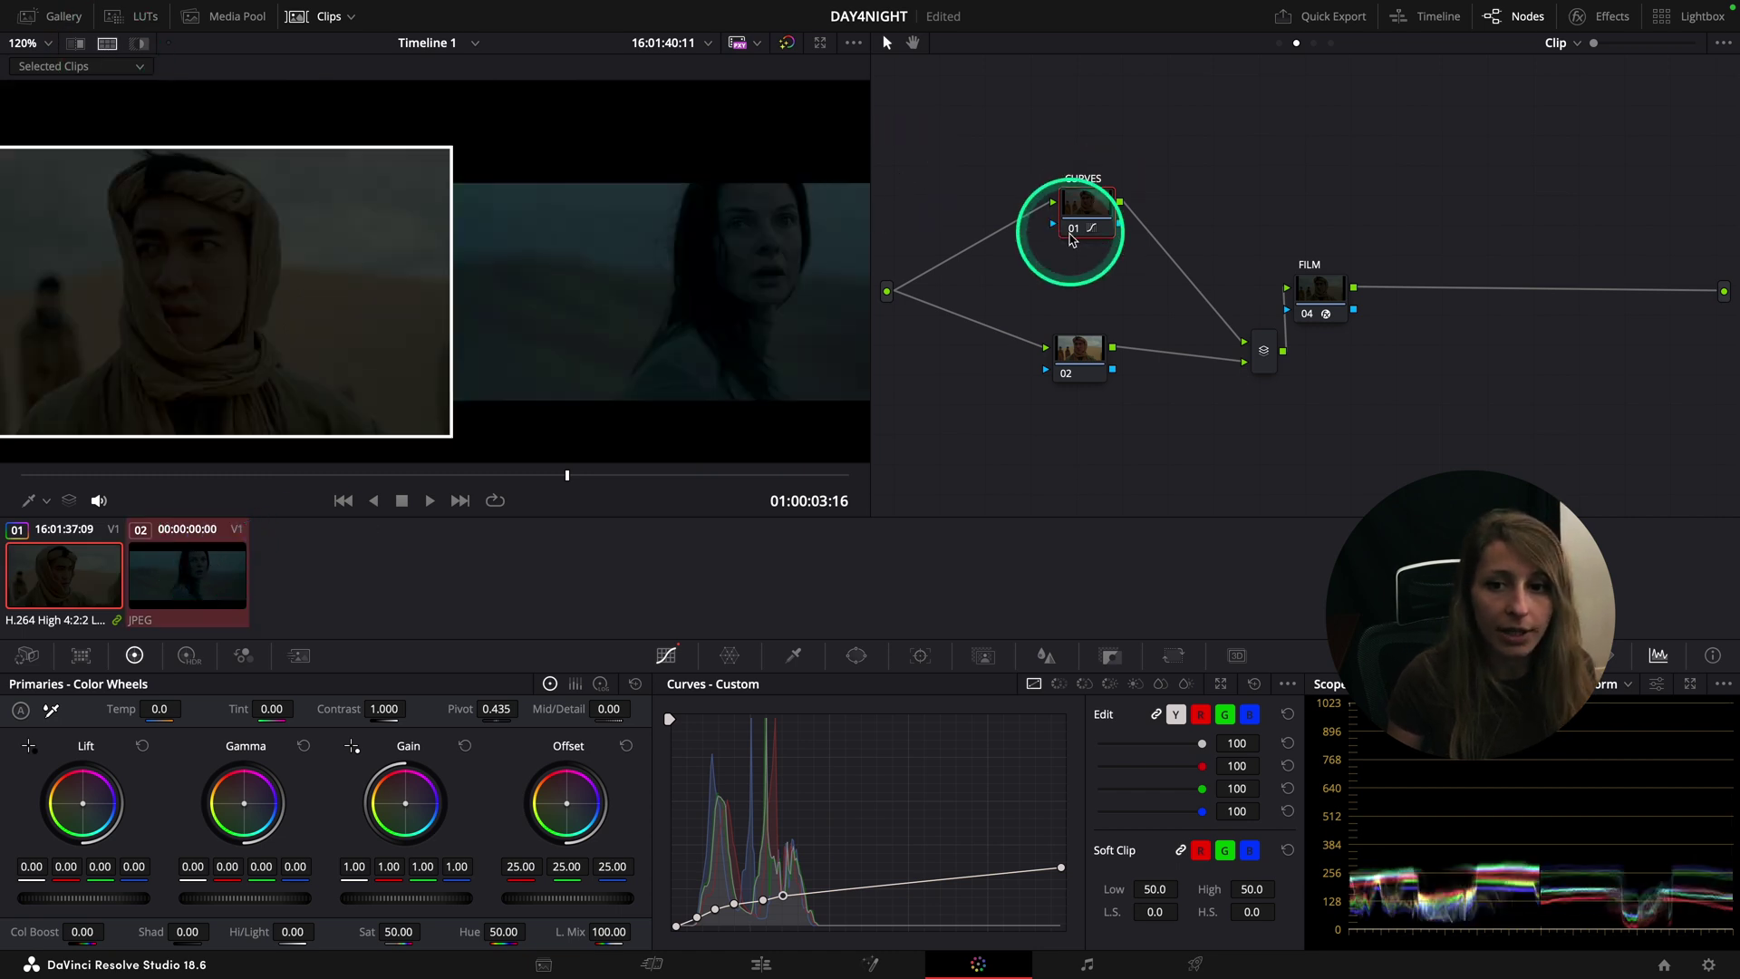
left_click_drag(1087, 204, 980, 233)
key("shift+s")
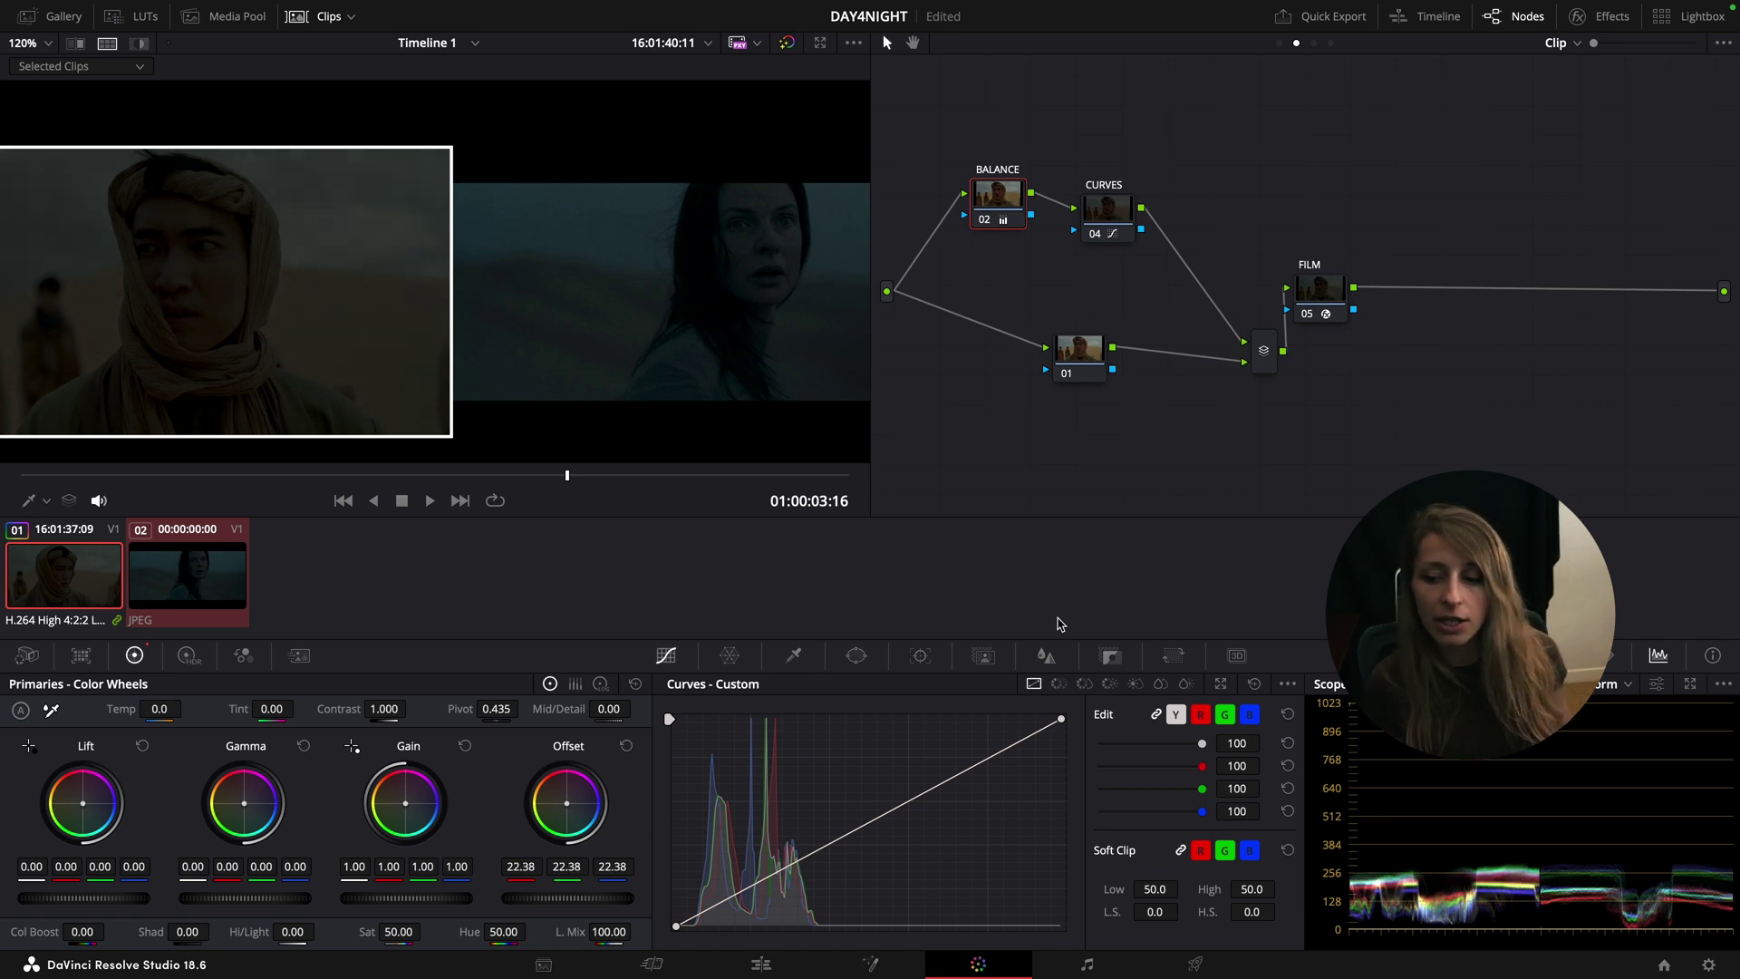
left_click(1067, 255)
key("shift+s")
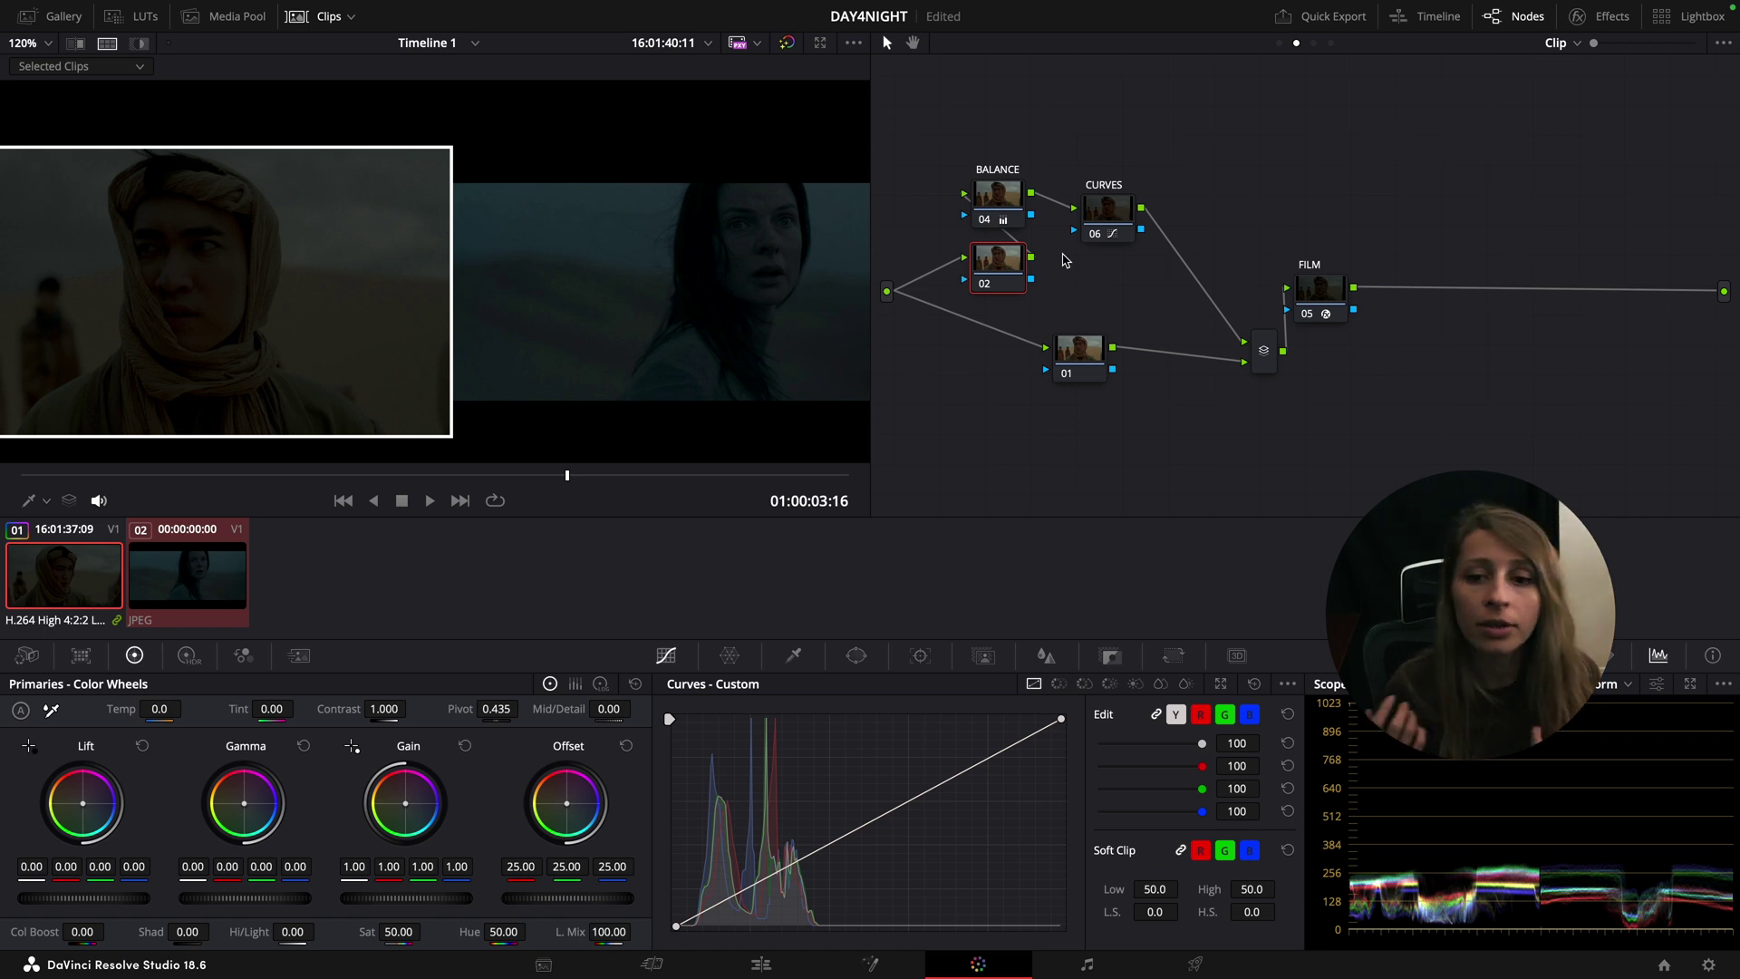
Step: Position the new node below BALANCE and label it HDR
left_click_drag(998, 261, 984, 266)
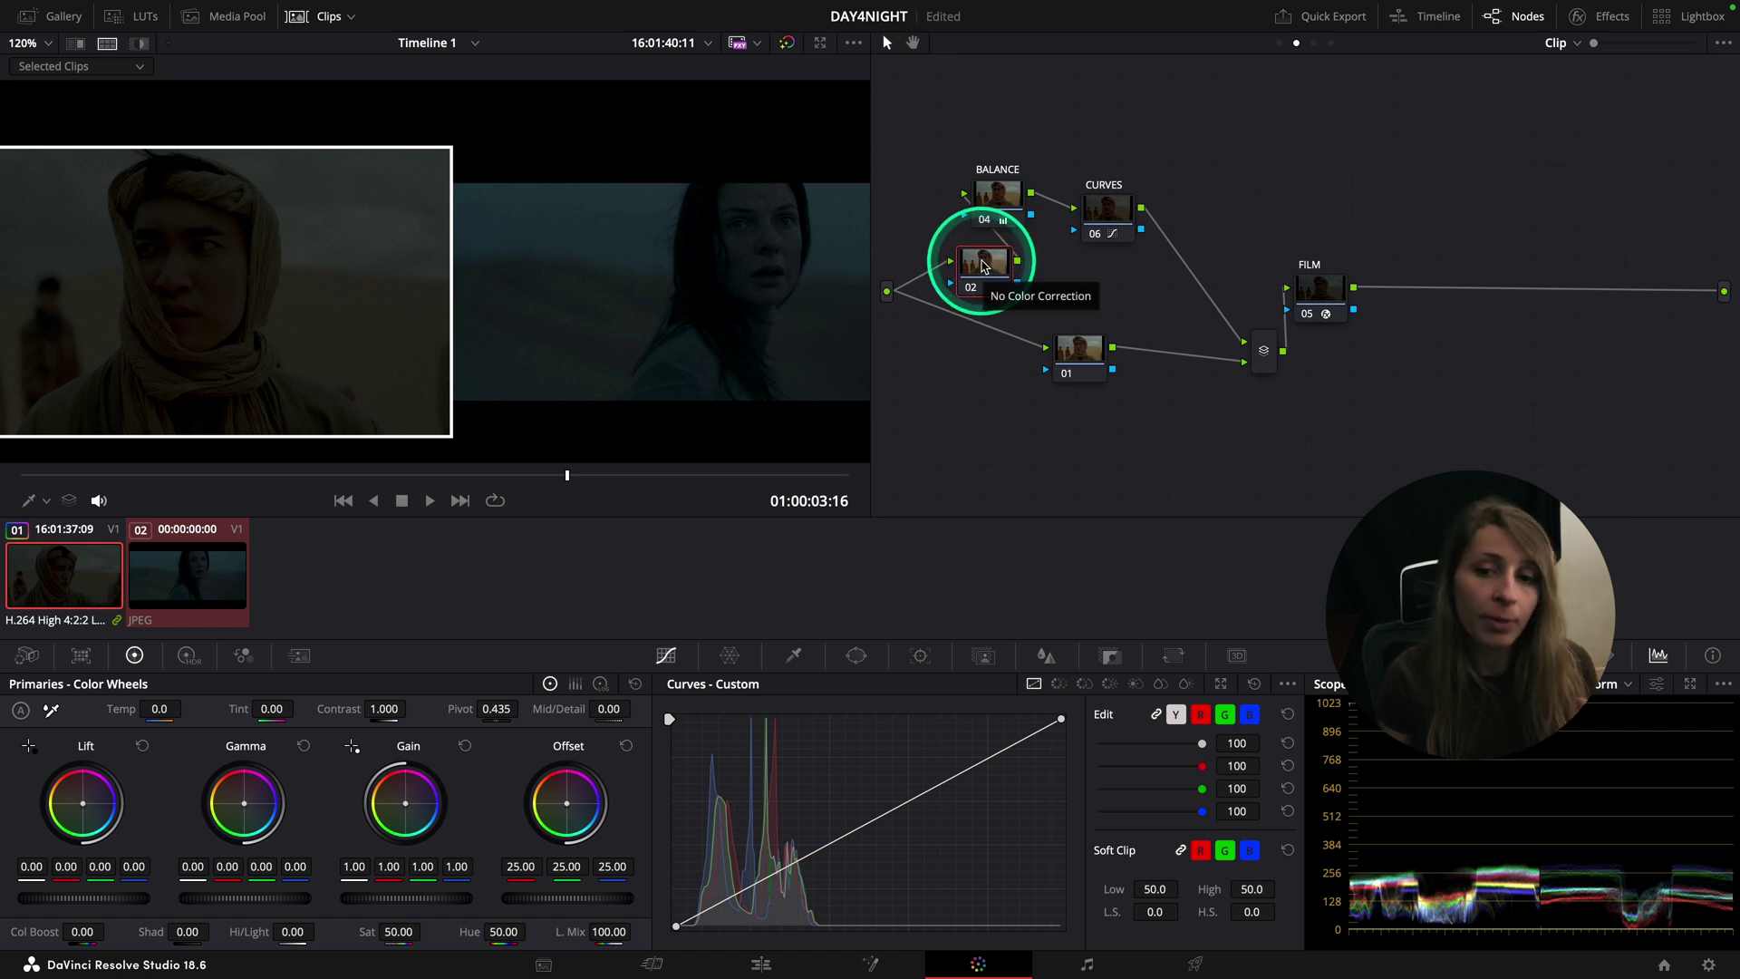
right_click(984, 272)
left_click(1002, 297)
type("HDR")
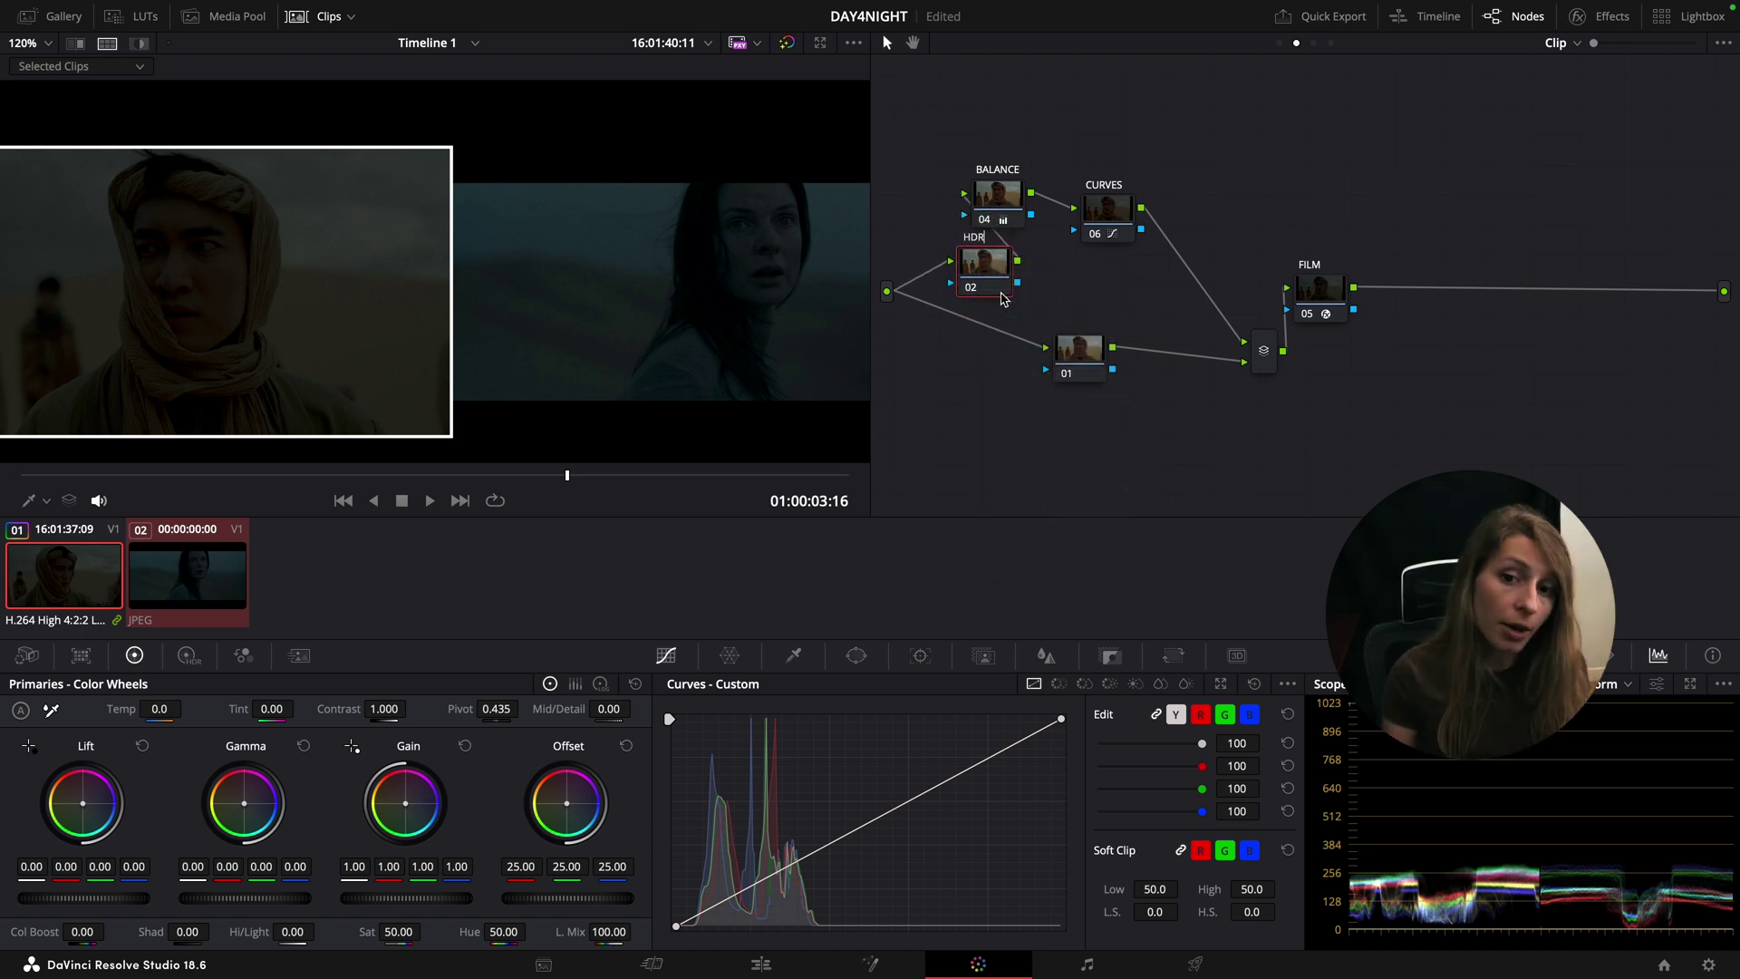
left_click(1083, 273)
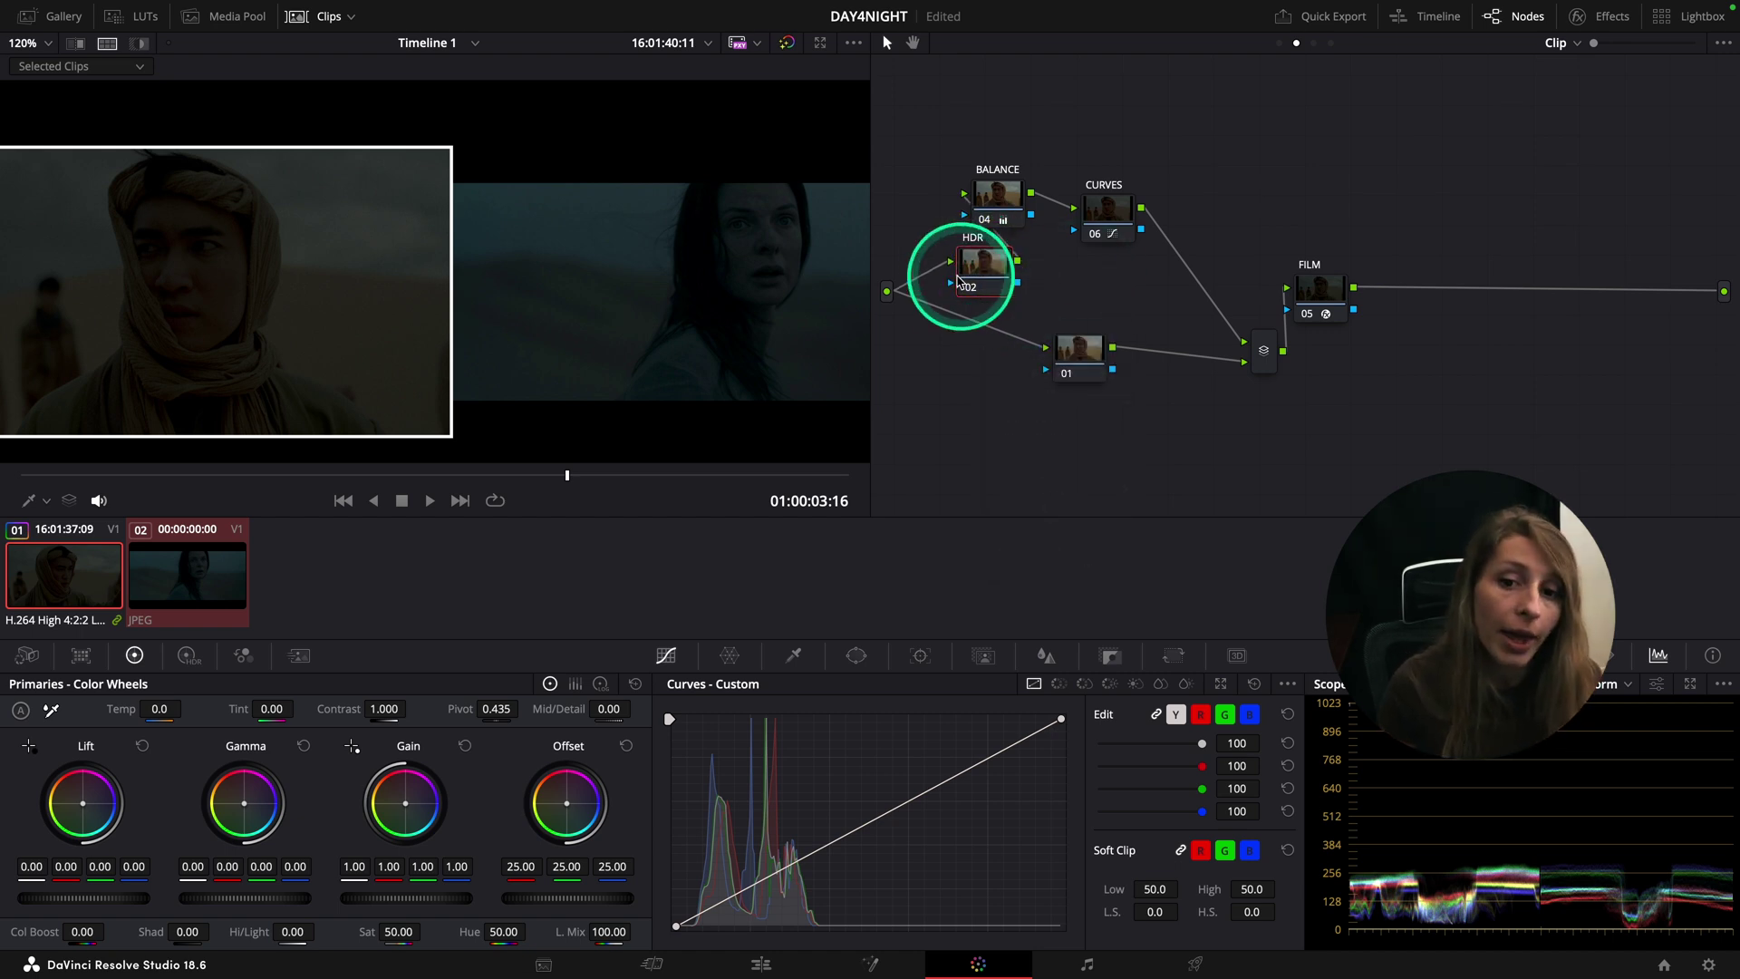
Step: In the HDR palette, set the curves gamma to Linear and show the Dark and Shadow zone wheels
left_click(188, 656)
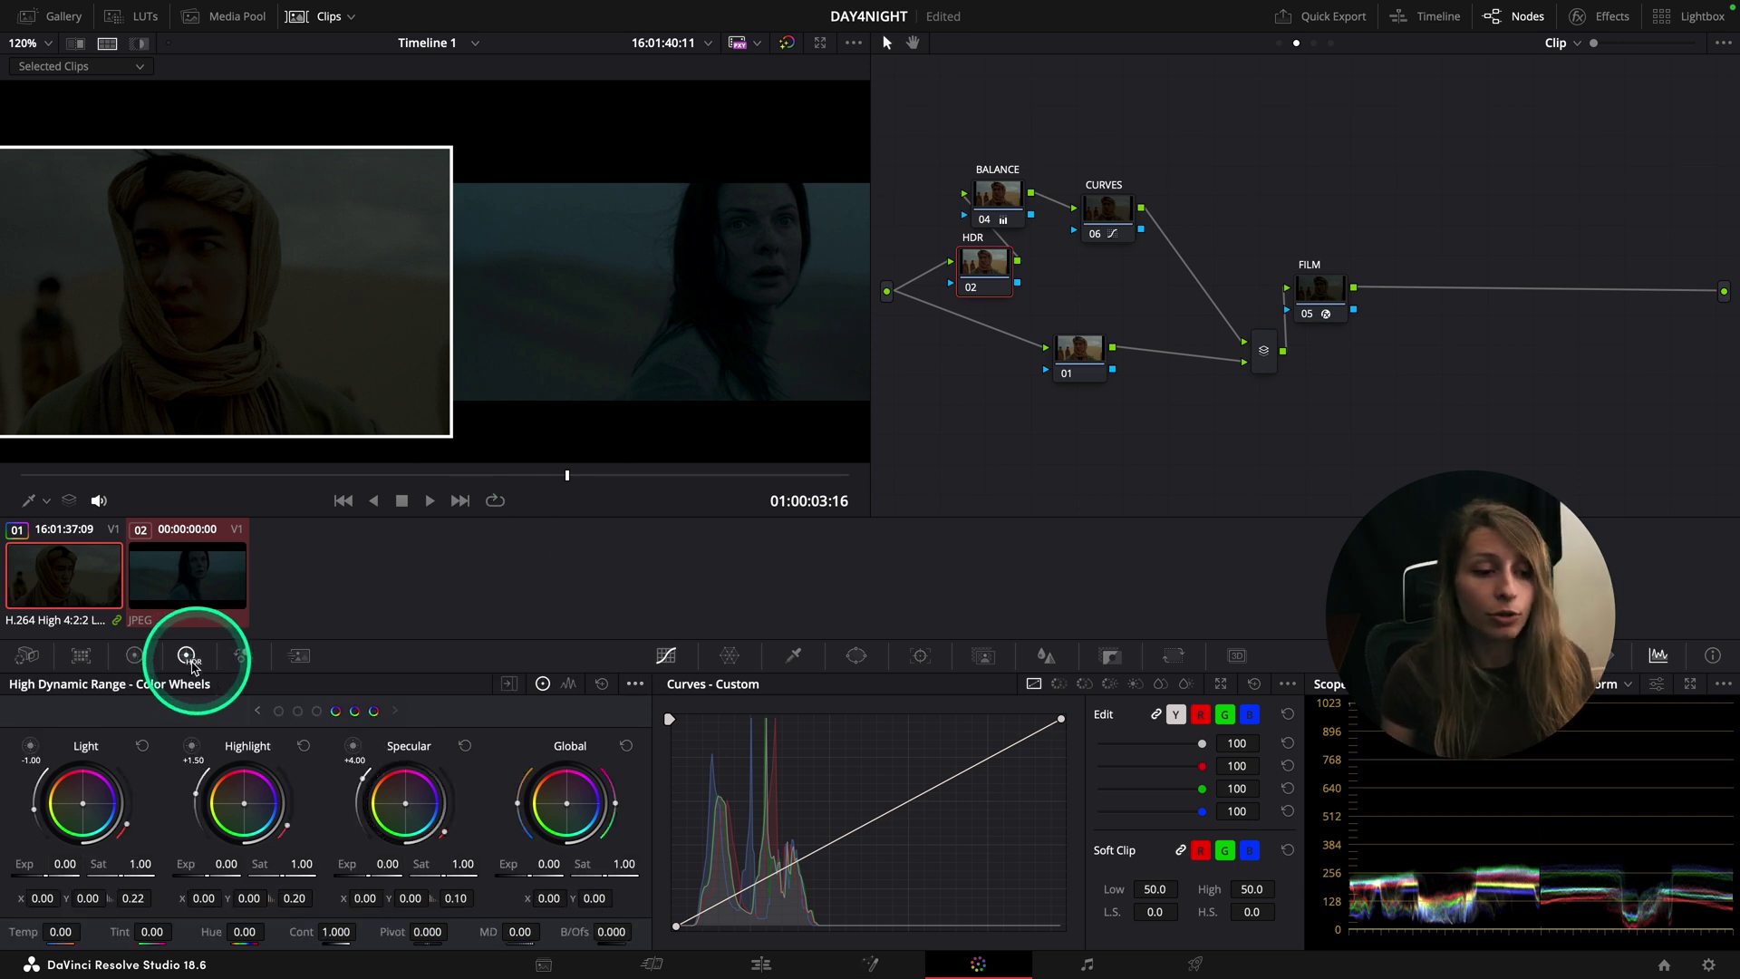
left_click(635, 687)
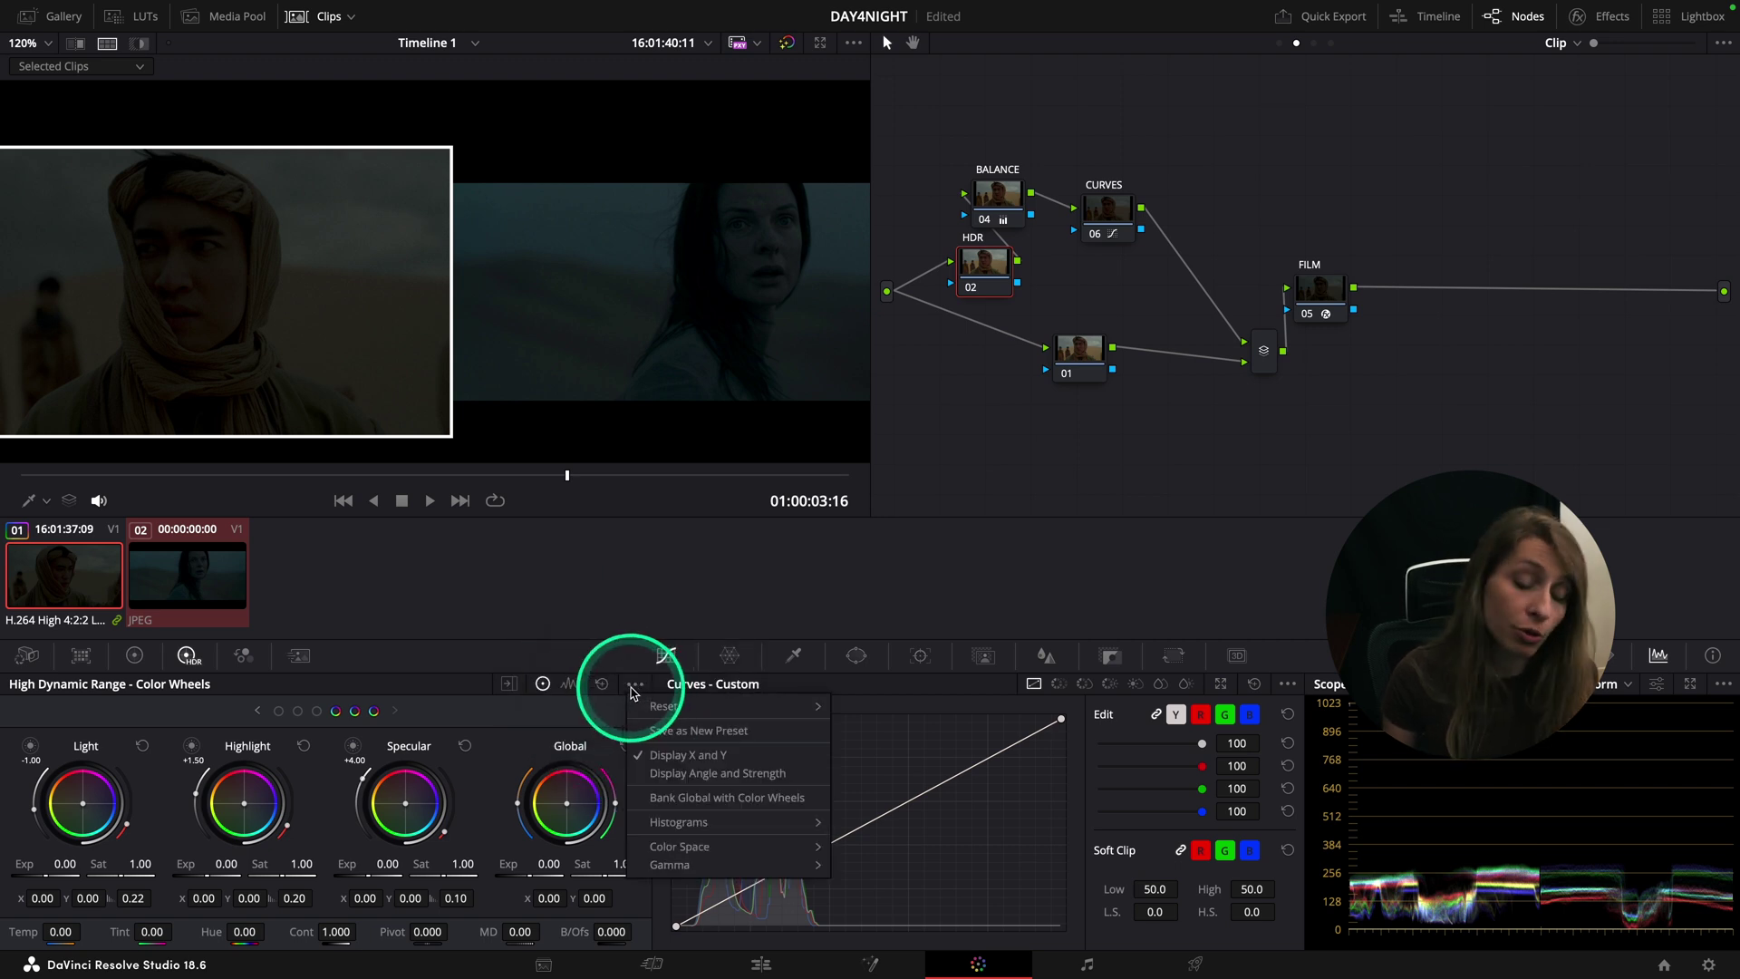
mouse_move(689, 864)
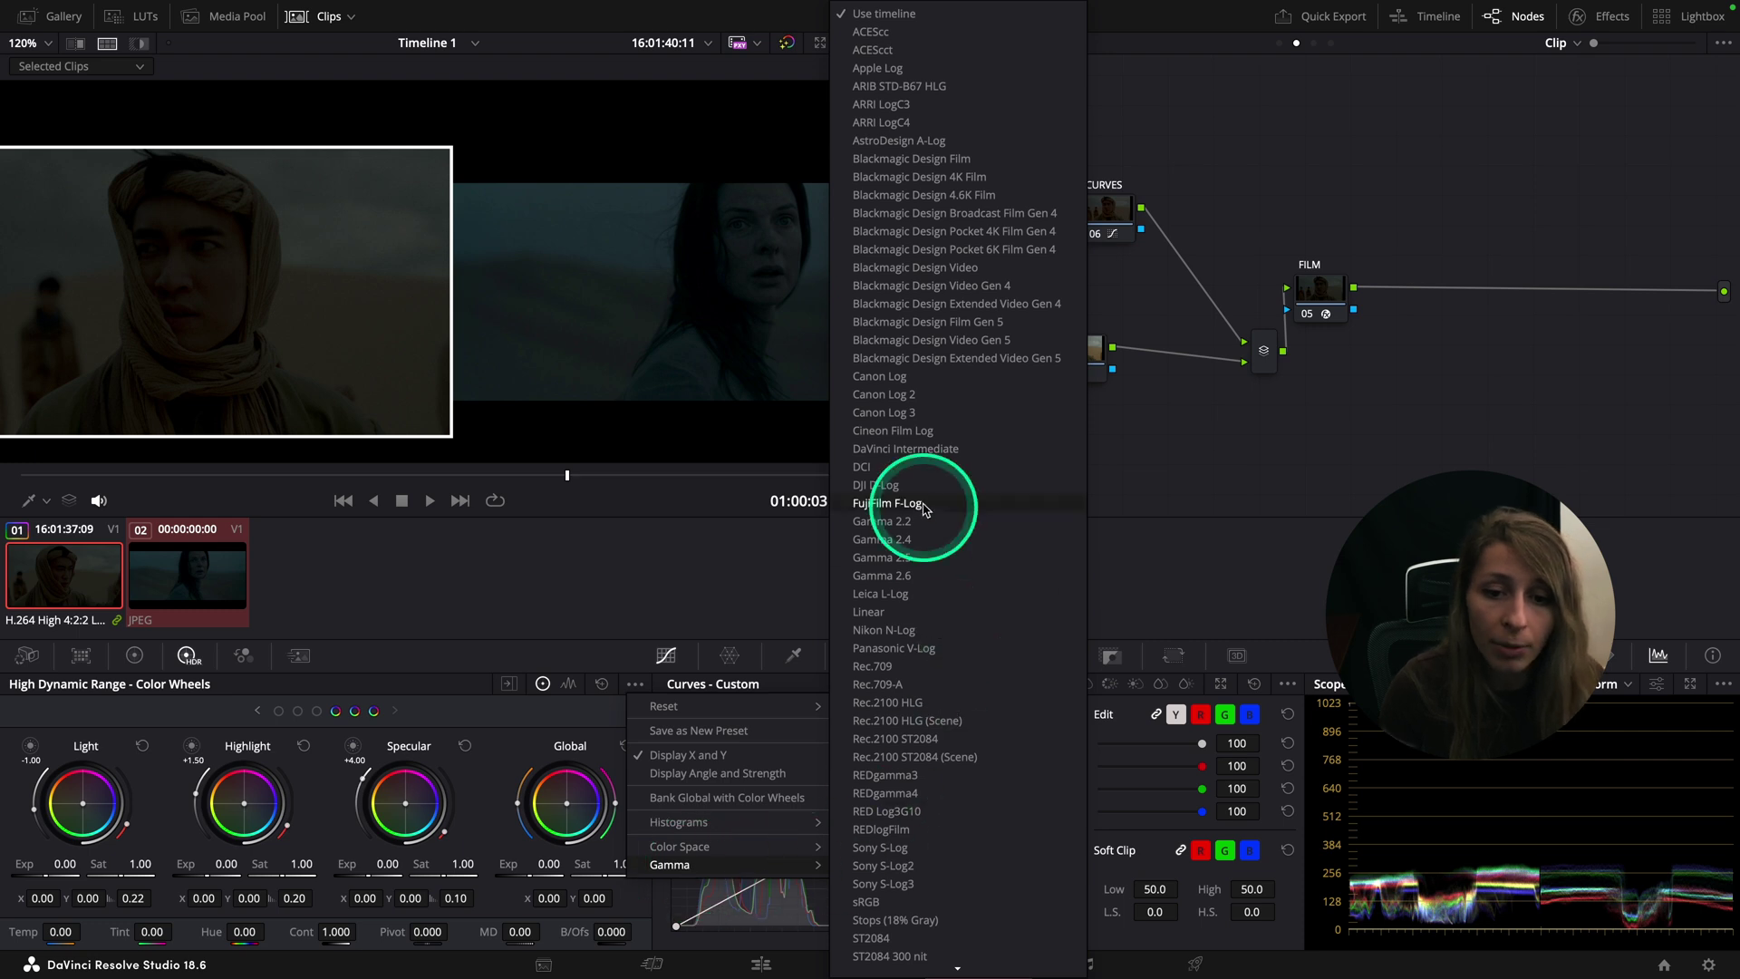
left_click(877, 615)
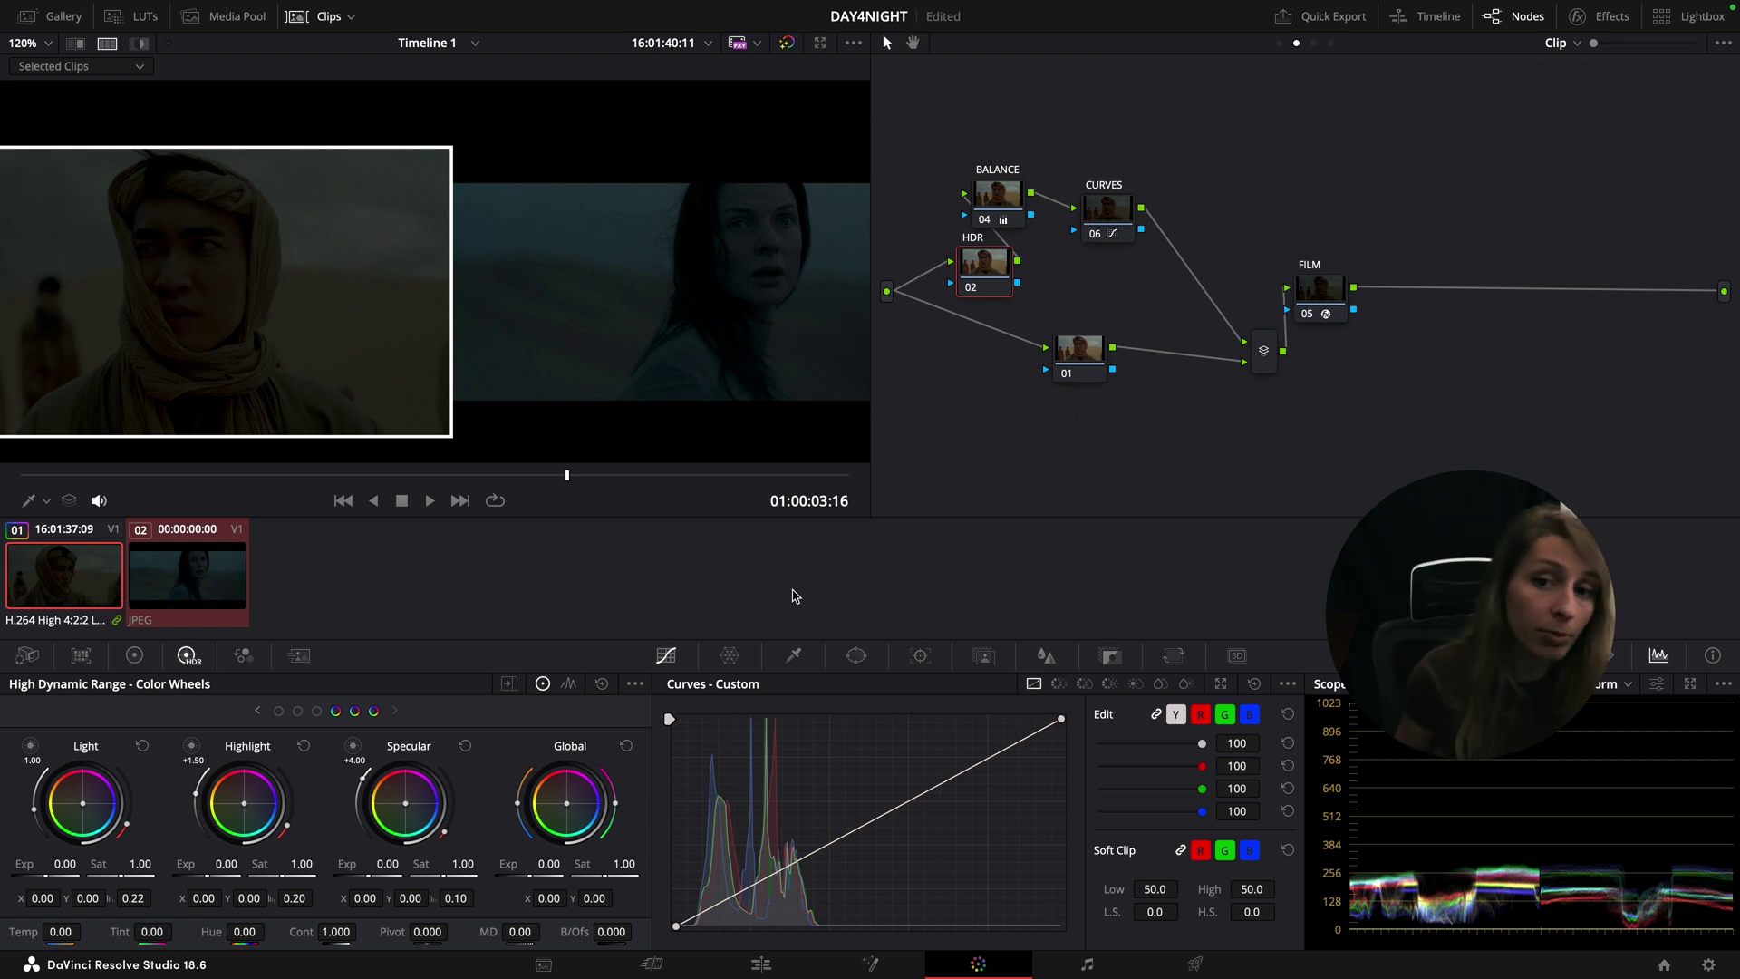
left_click(278, 710)
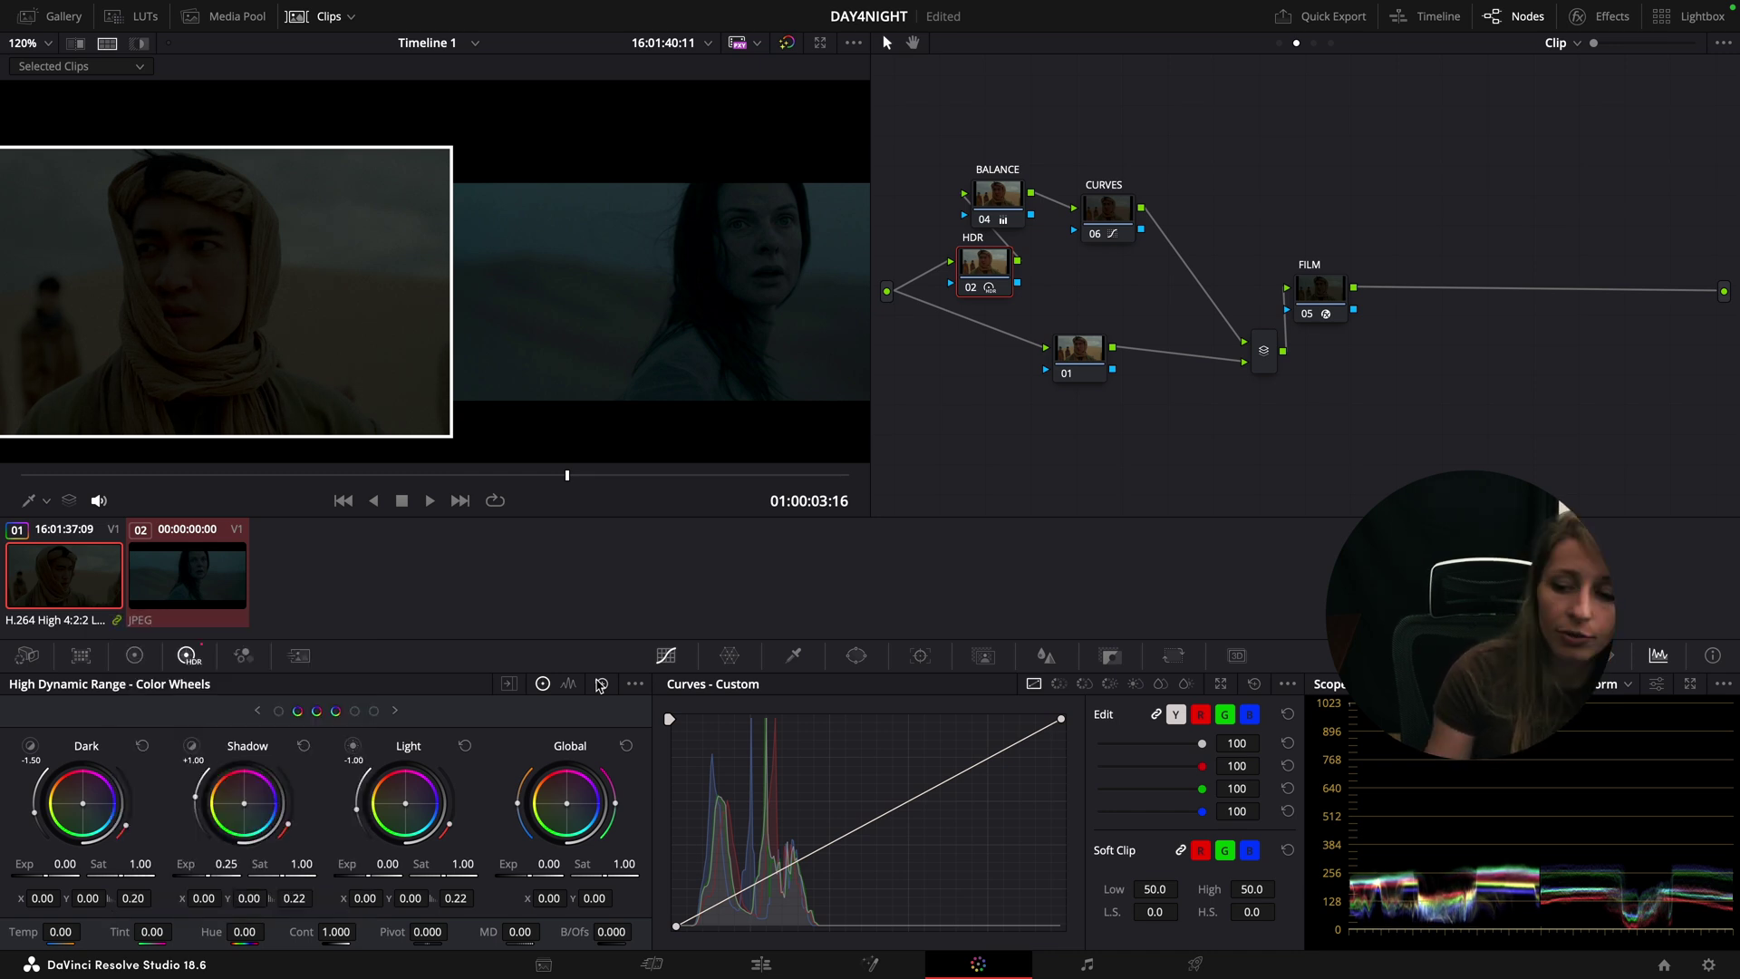
Step: Lower the HDR Highlight exposure to -0.13 against the reference, then view the desert shot alone
key("shift+z")
key("ctrl+alt+w")
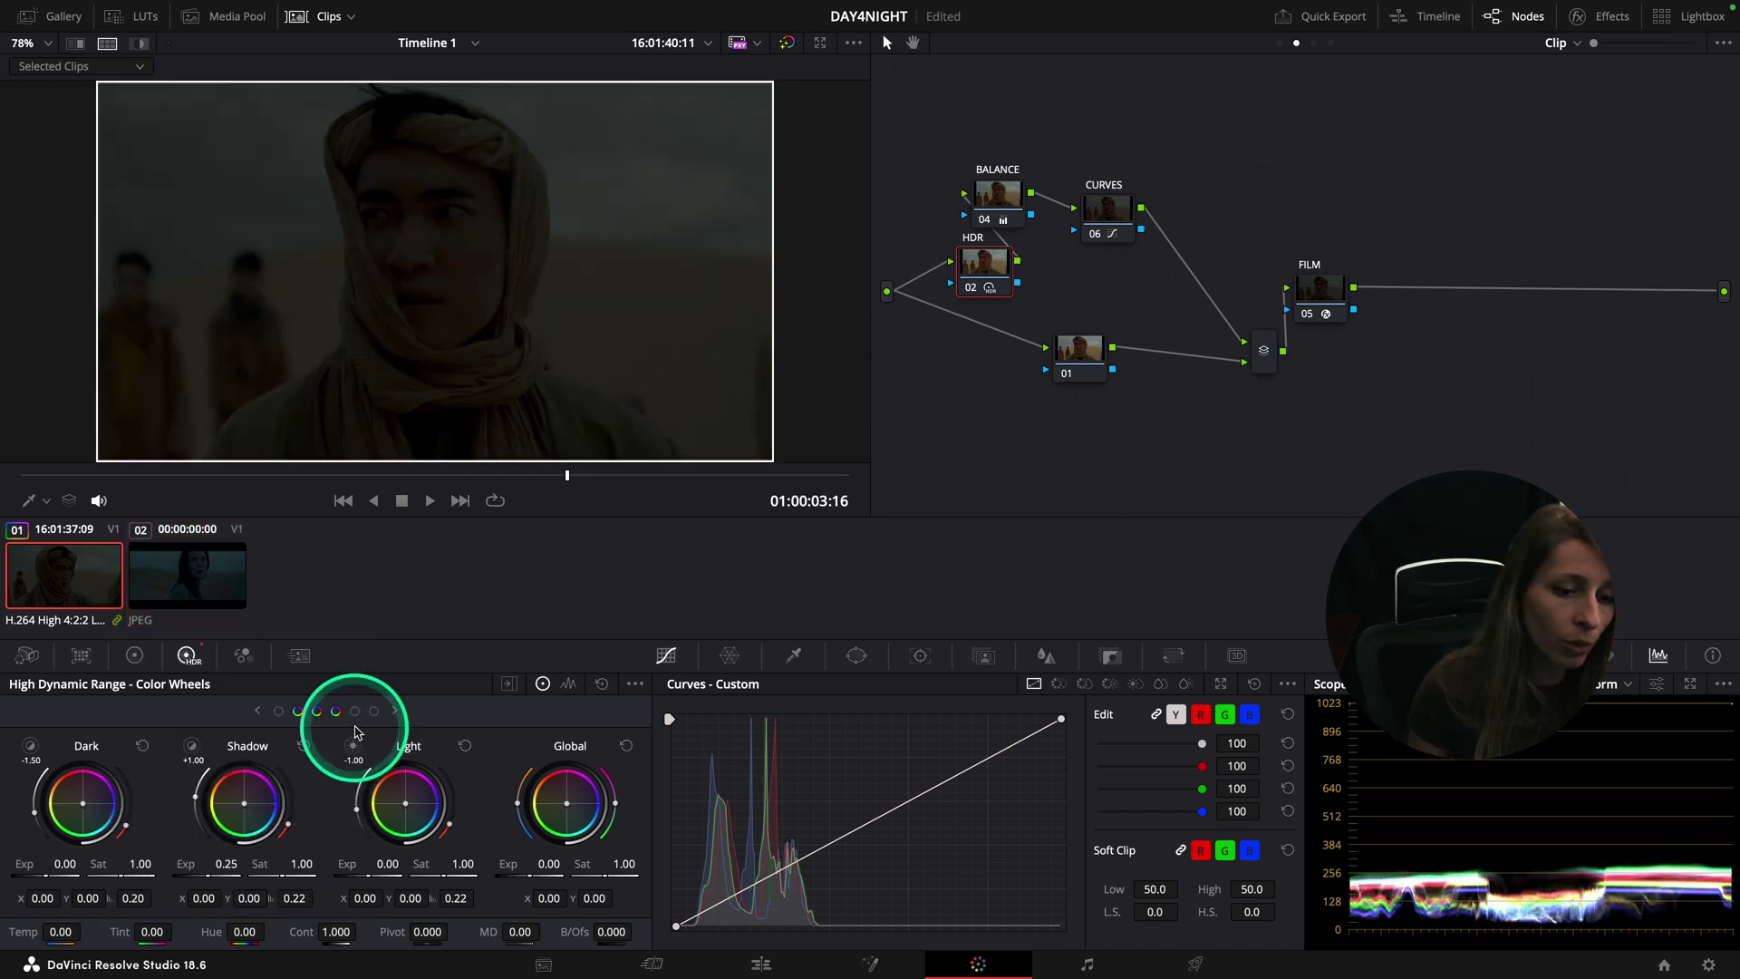
left_click(355, 712)
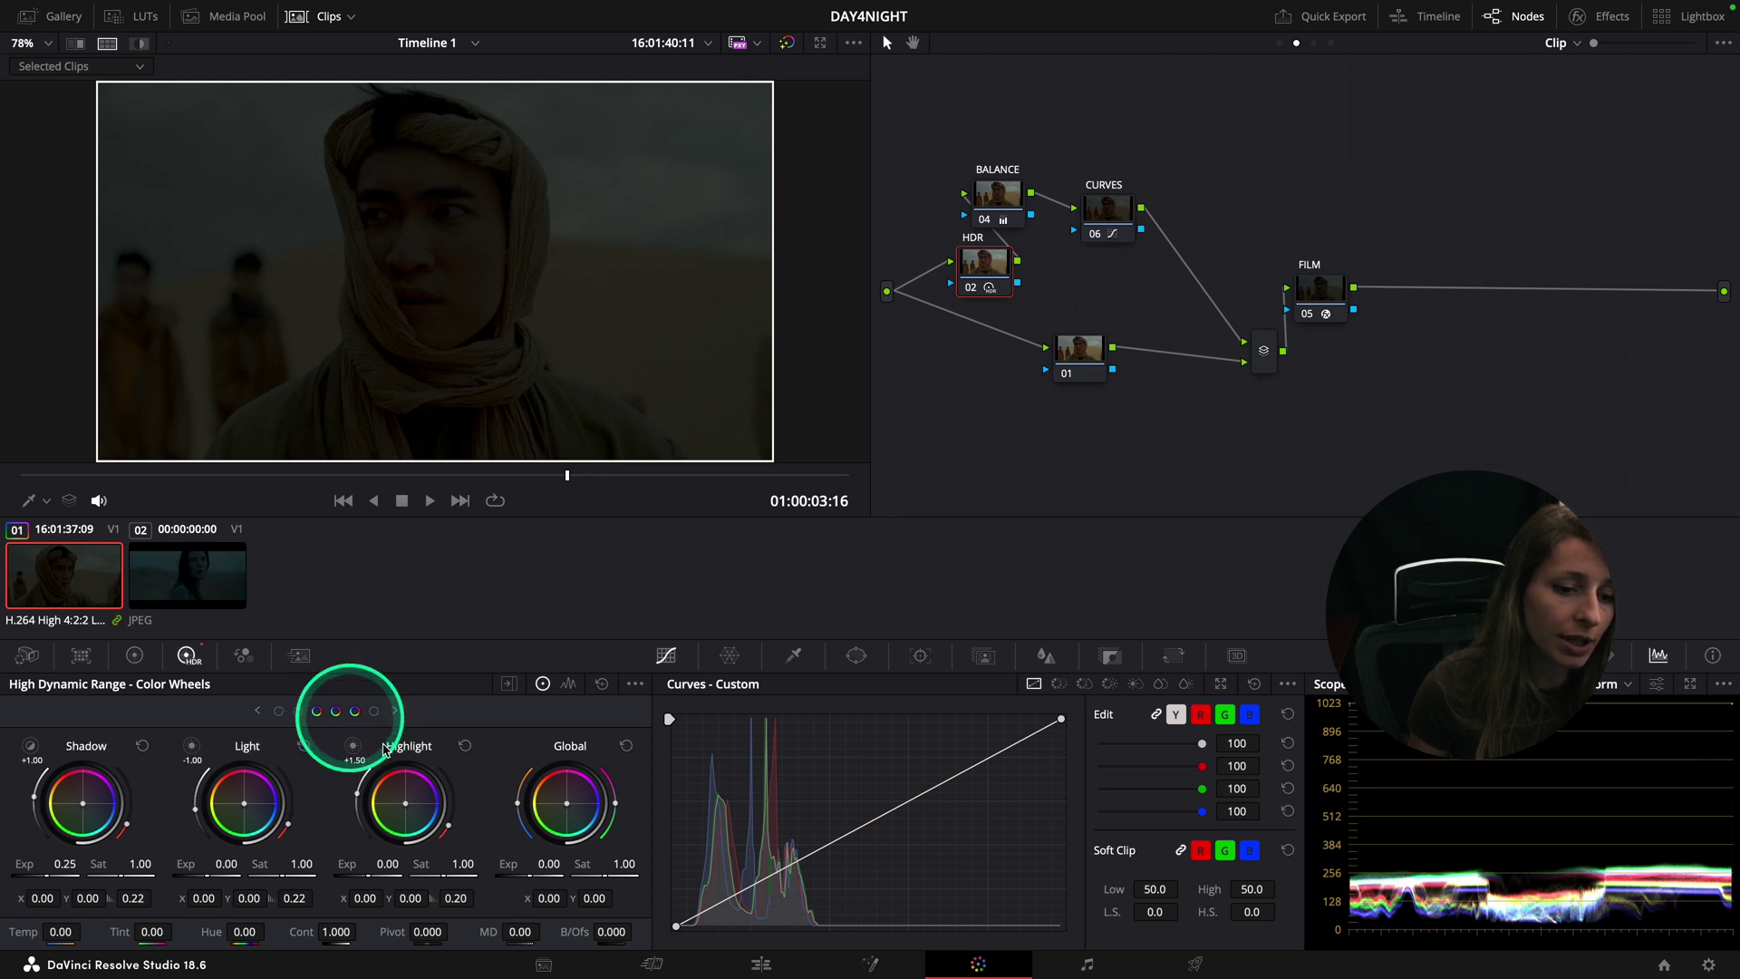
left_click(173, 585, "ctrl")
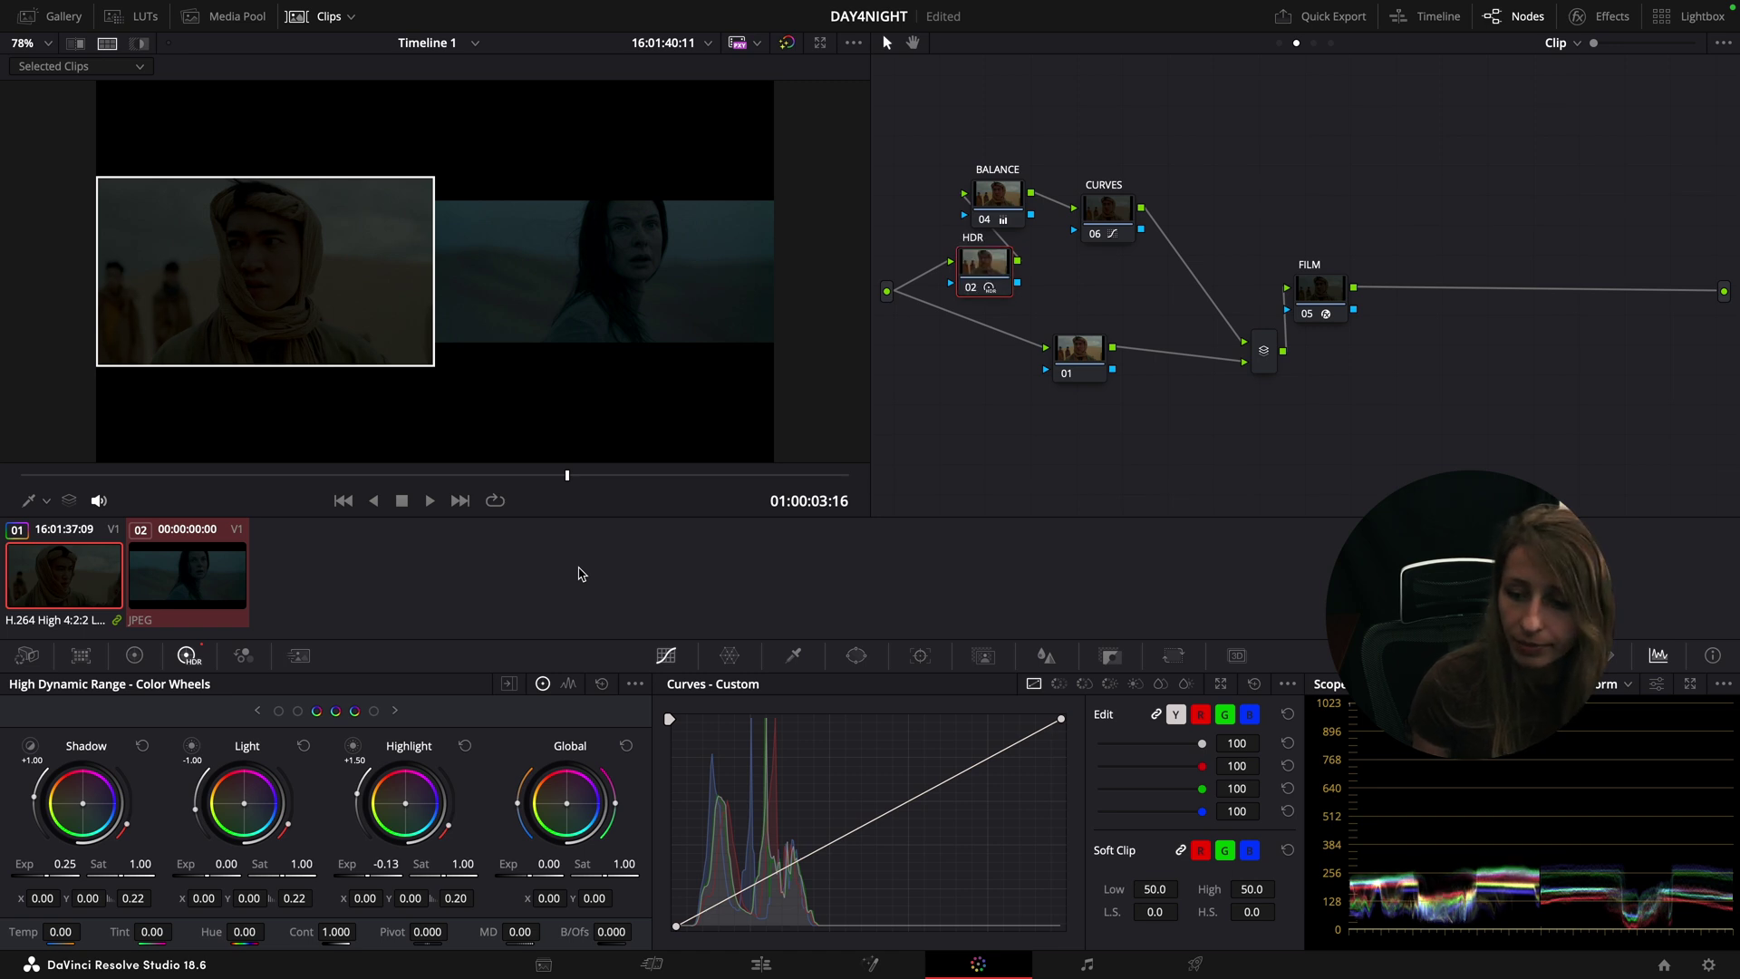
left_click(107, 43)
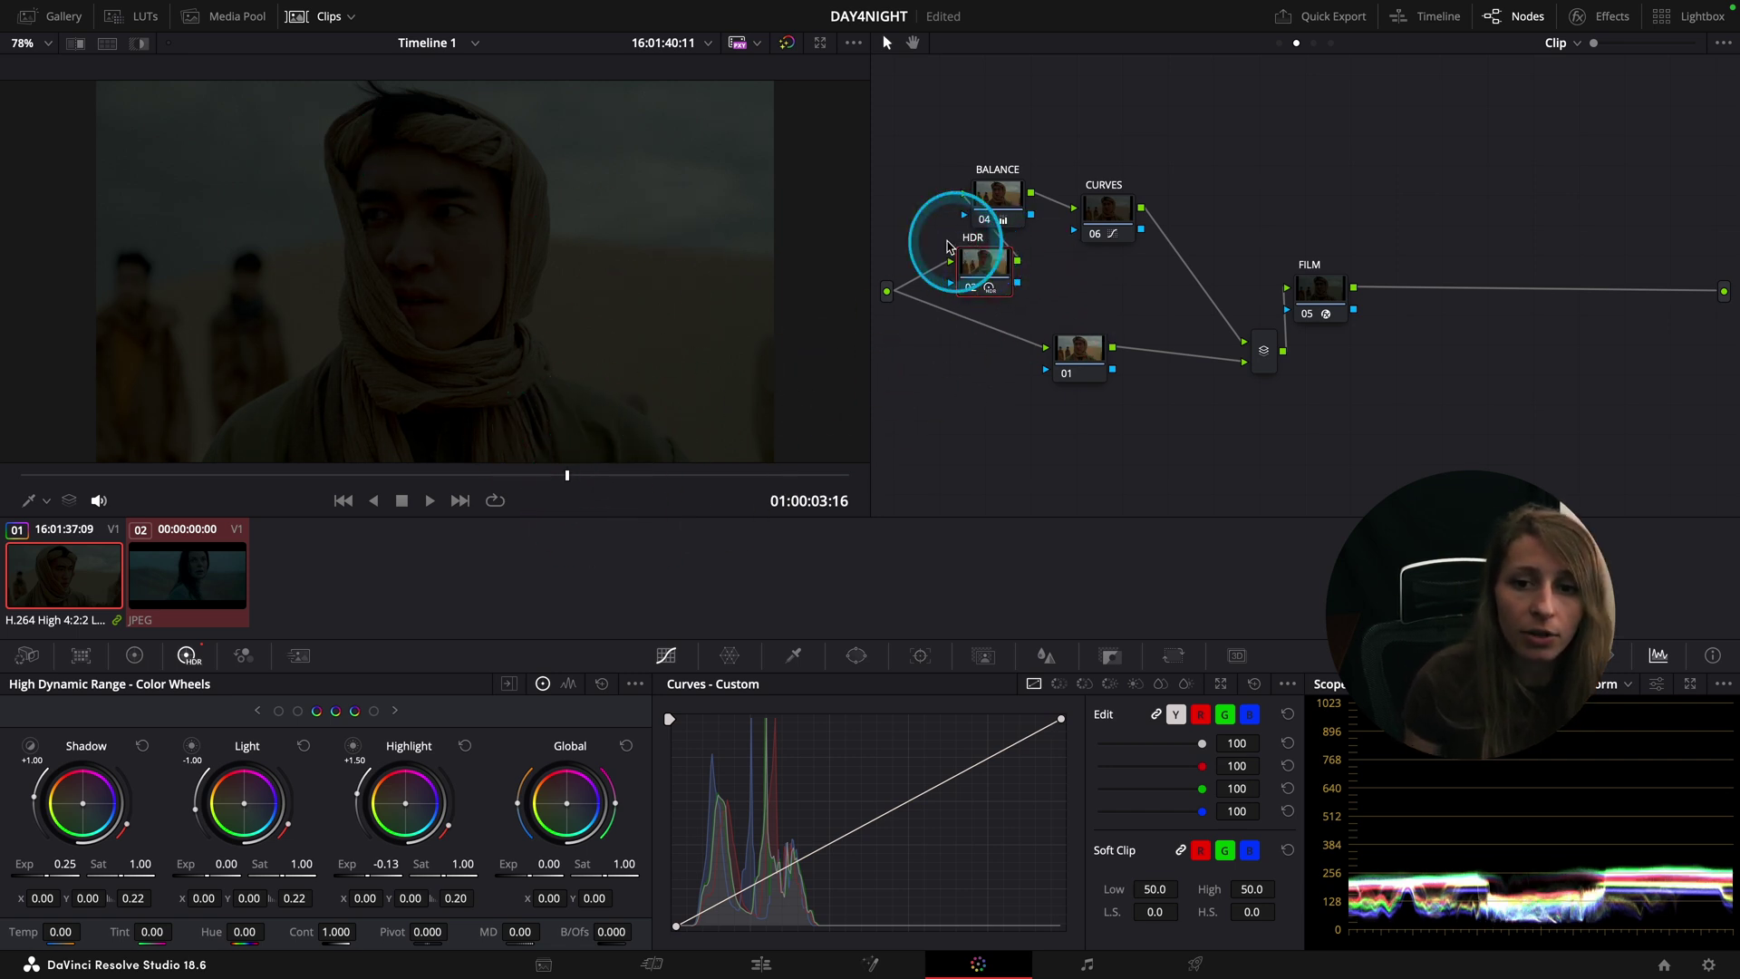
Step: Tidy the node layout and label lower-branch node 01 as 'HUES'
left_click_drag(983, 264, 898, 228)
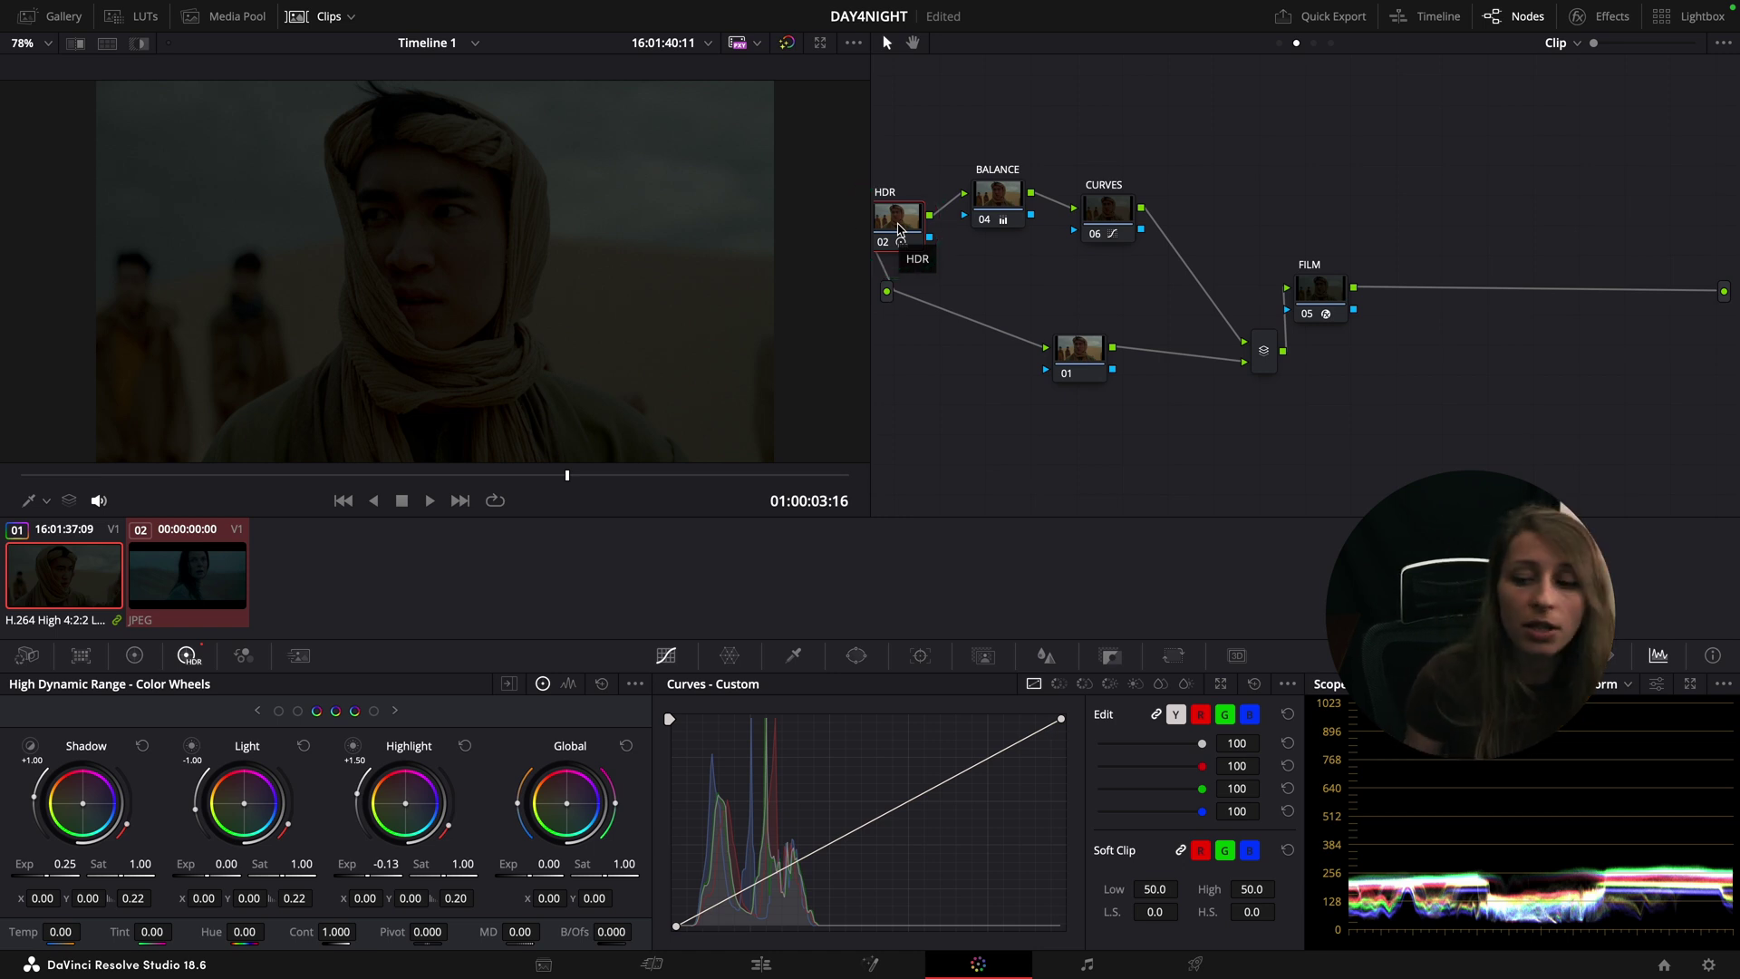
left_click(1081, 359)
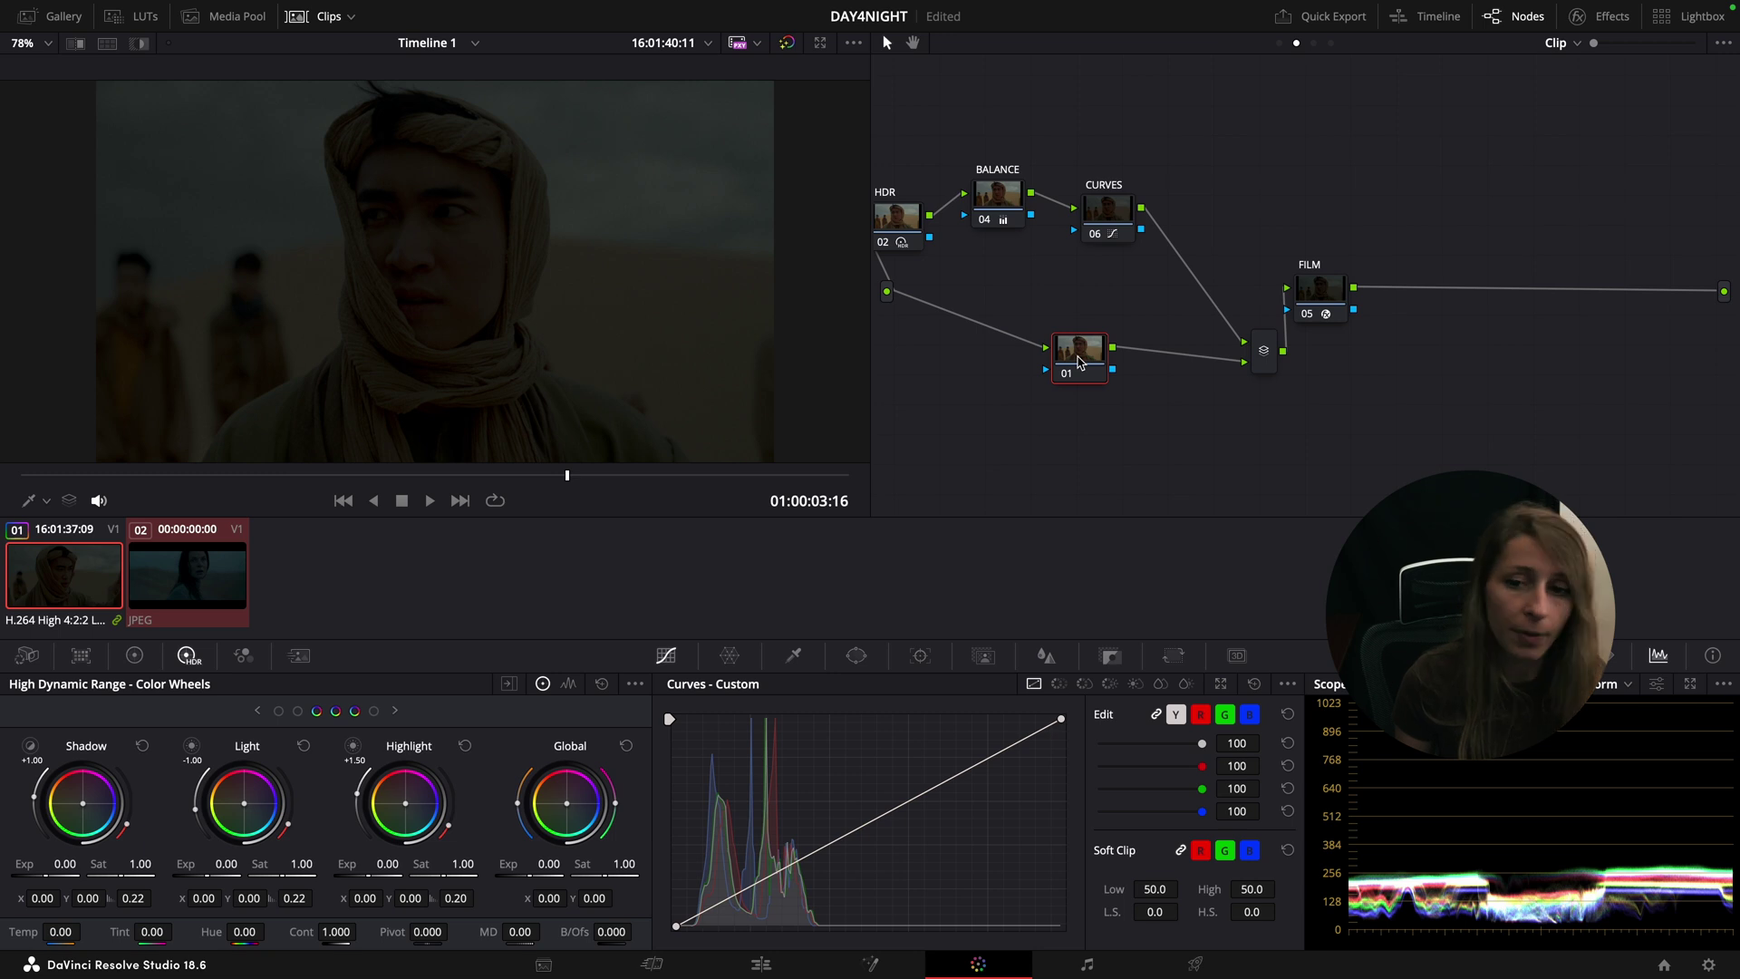
left_click_drag(1081, 363, 1081, 374)
right_click(1078, 371)
left_click(1113, 409)
left_click(1090, 393)
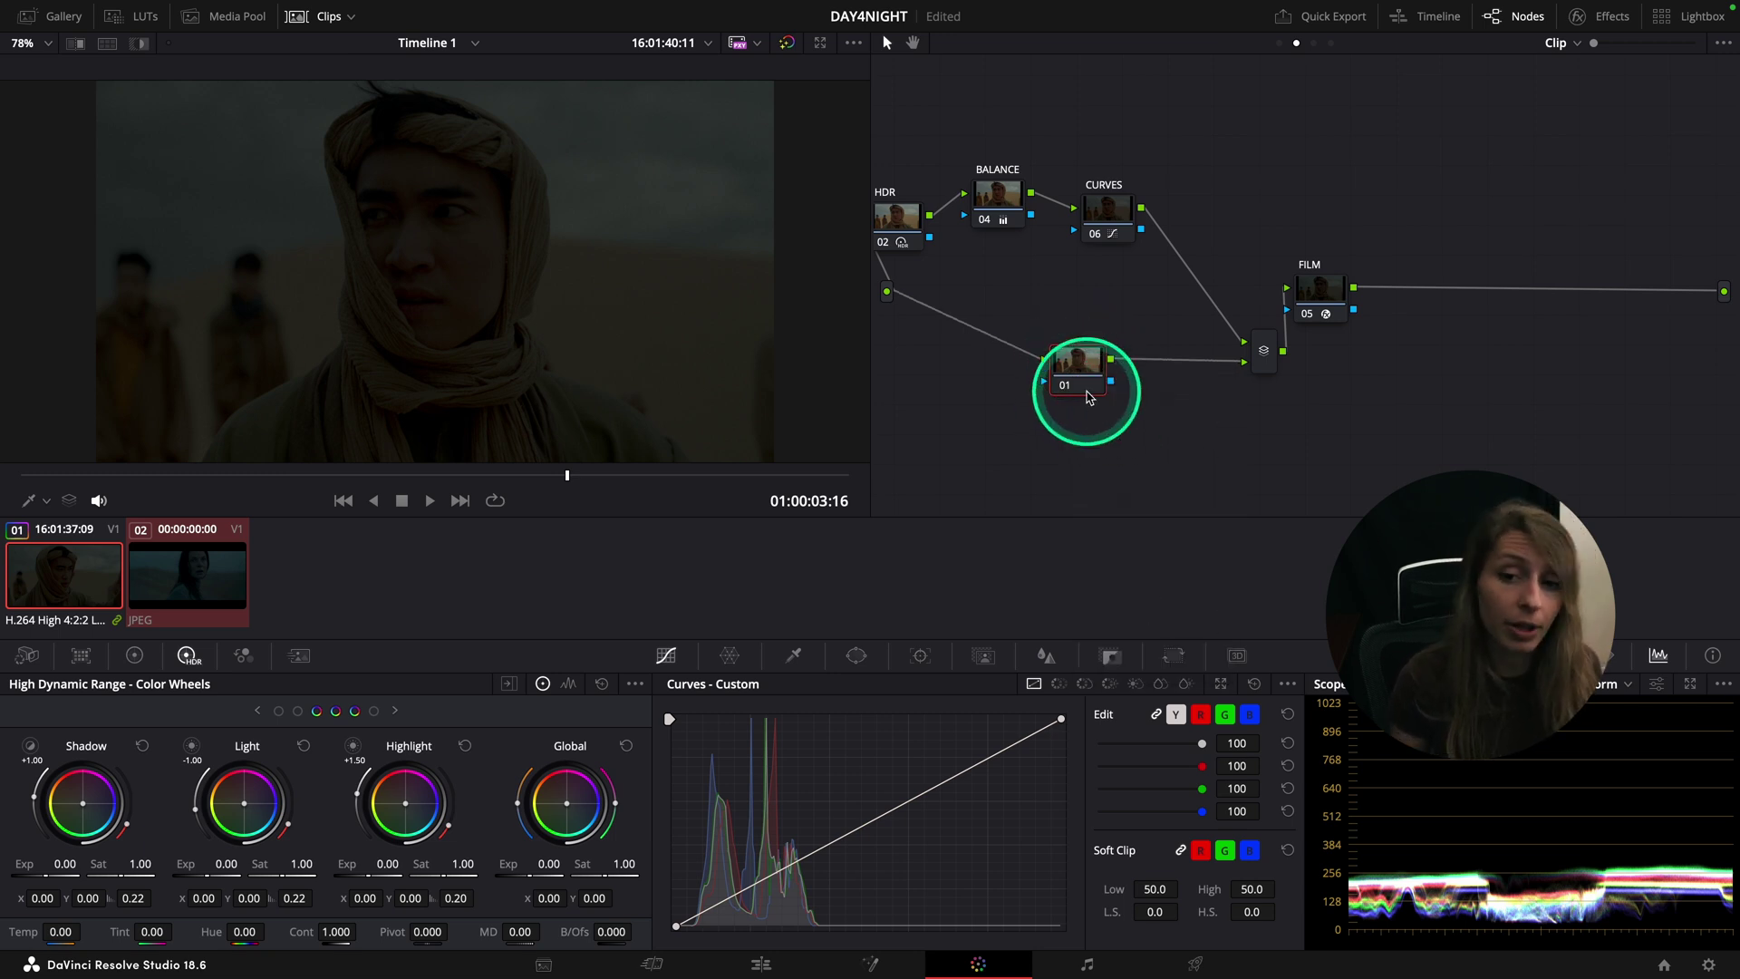
type("HUES")
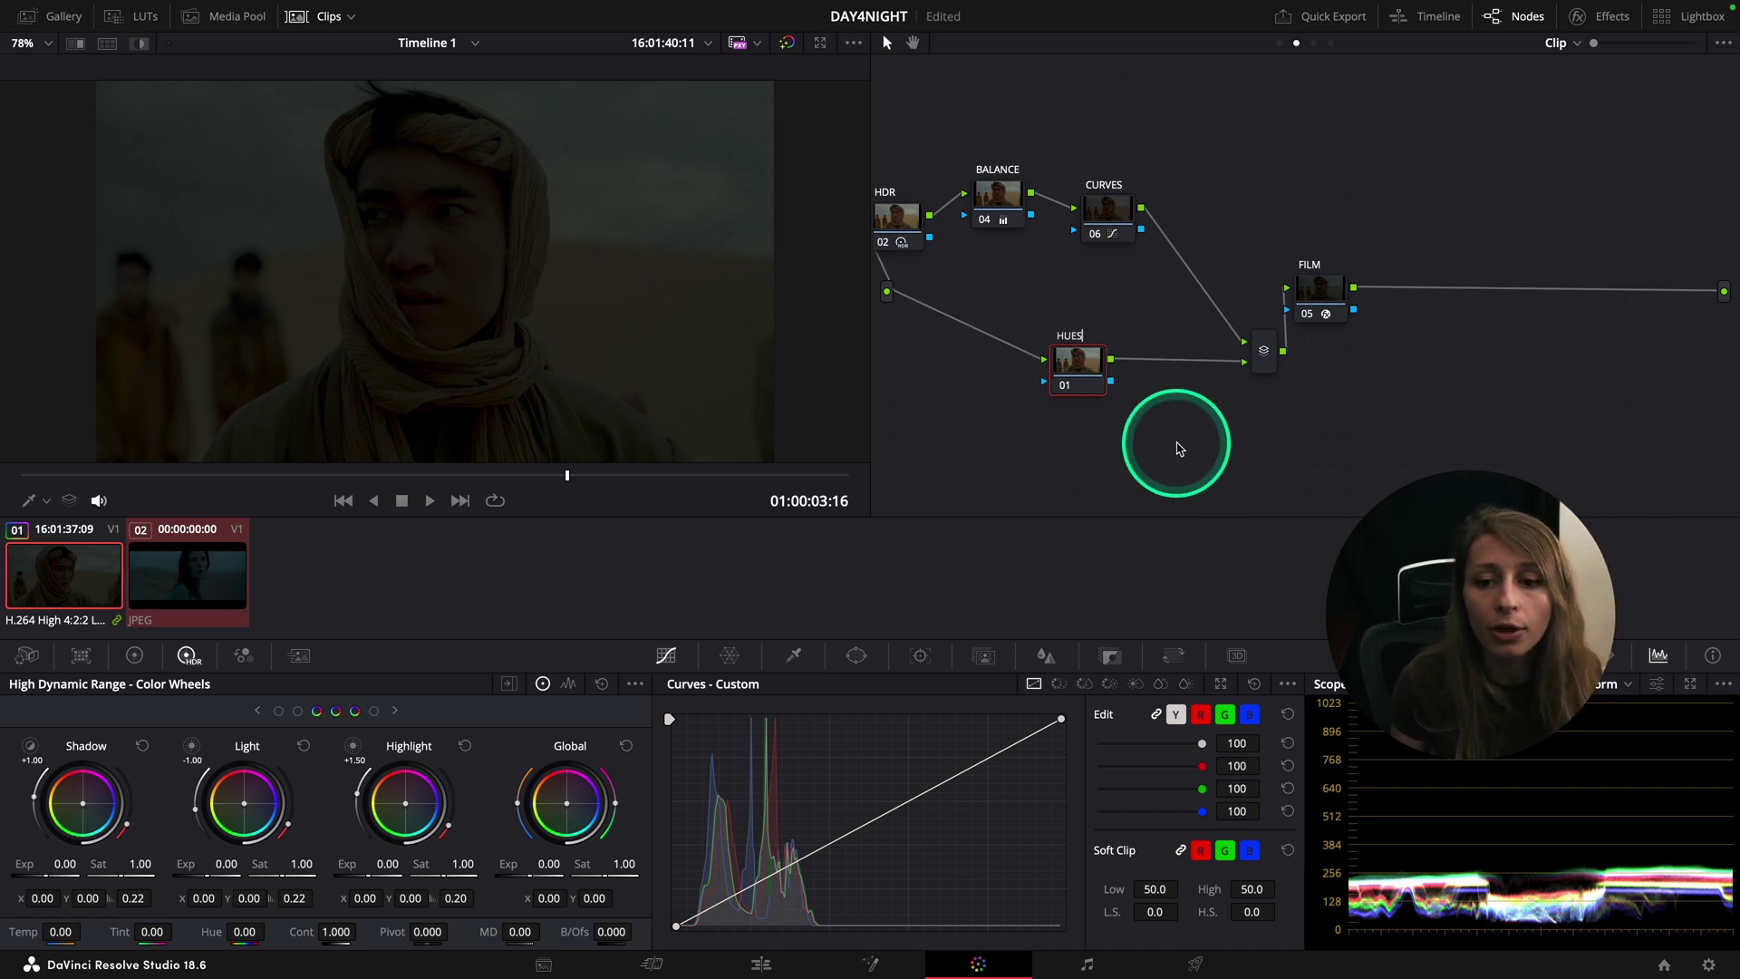
Step: Expand and unlink the RGB curves, then pull the red curve down in the shadows
left_click(1221, 684)
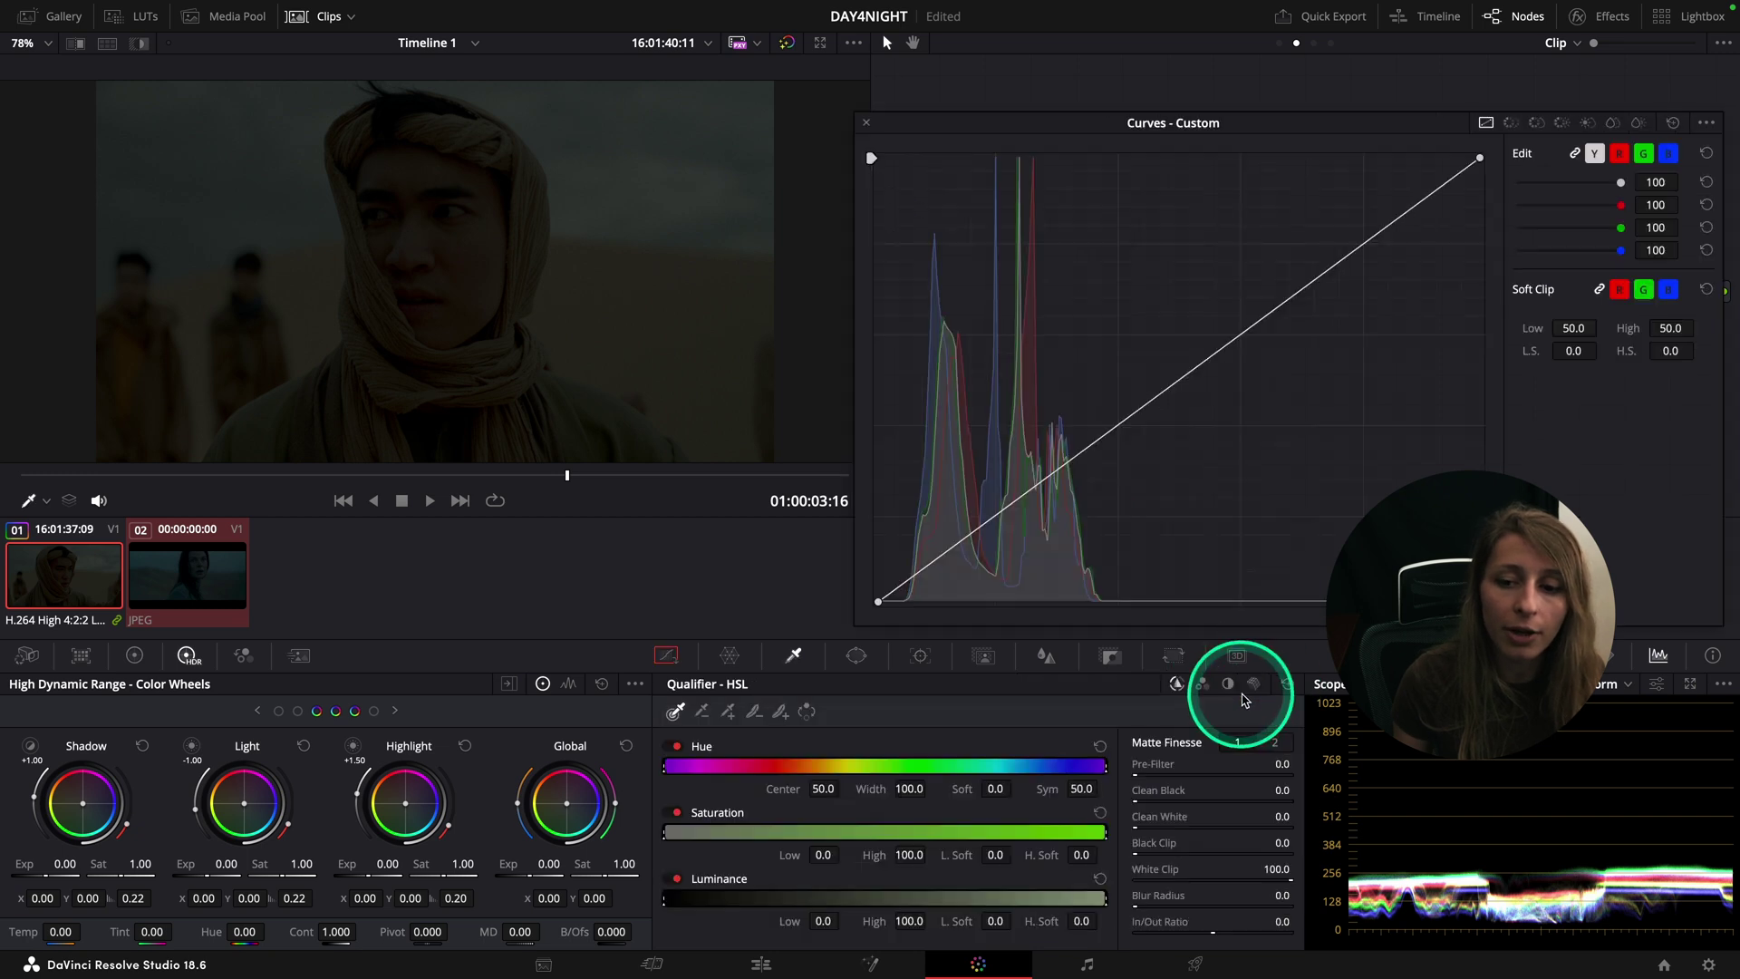
left_click(1577, 154)
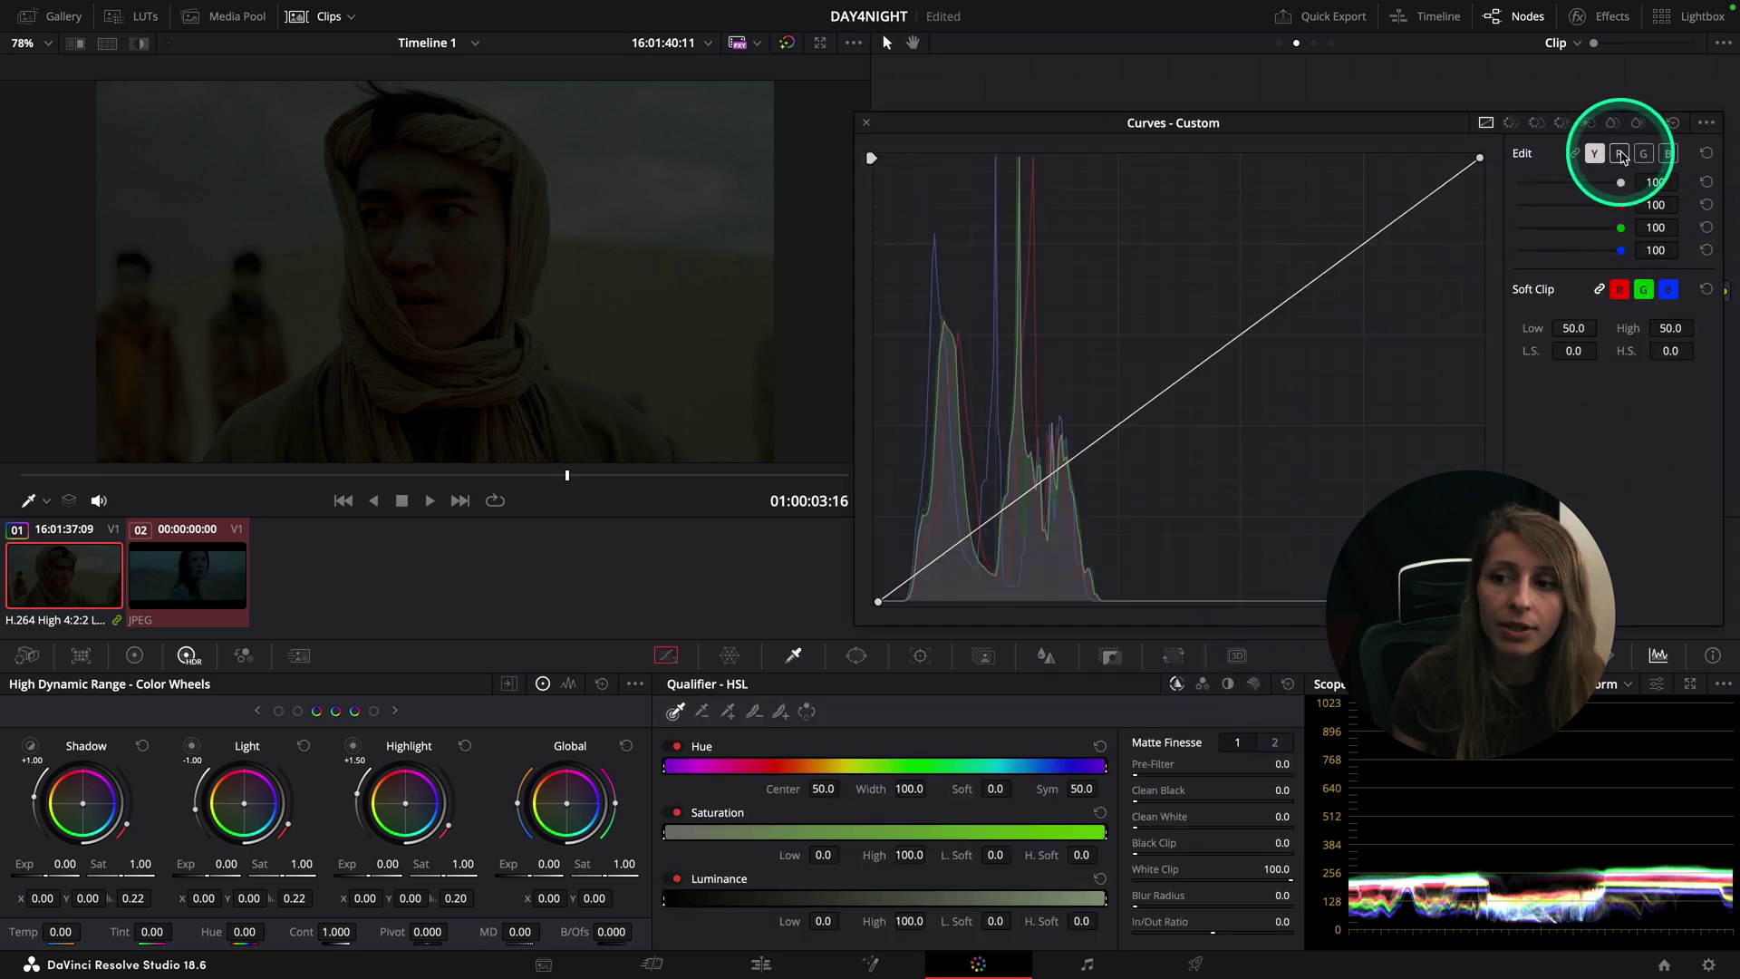
left_click(106, 45)
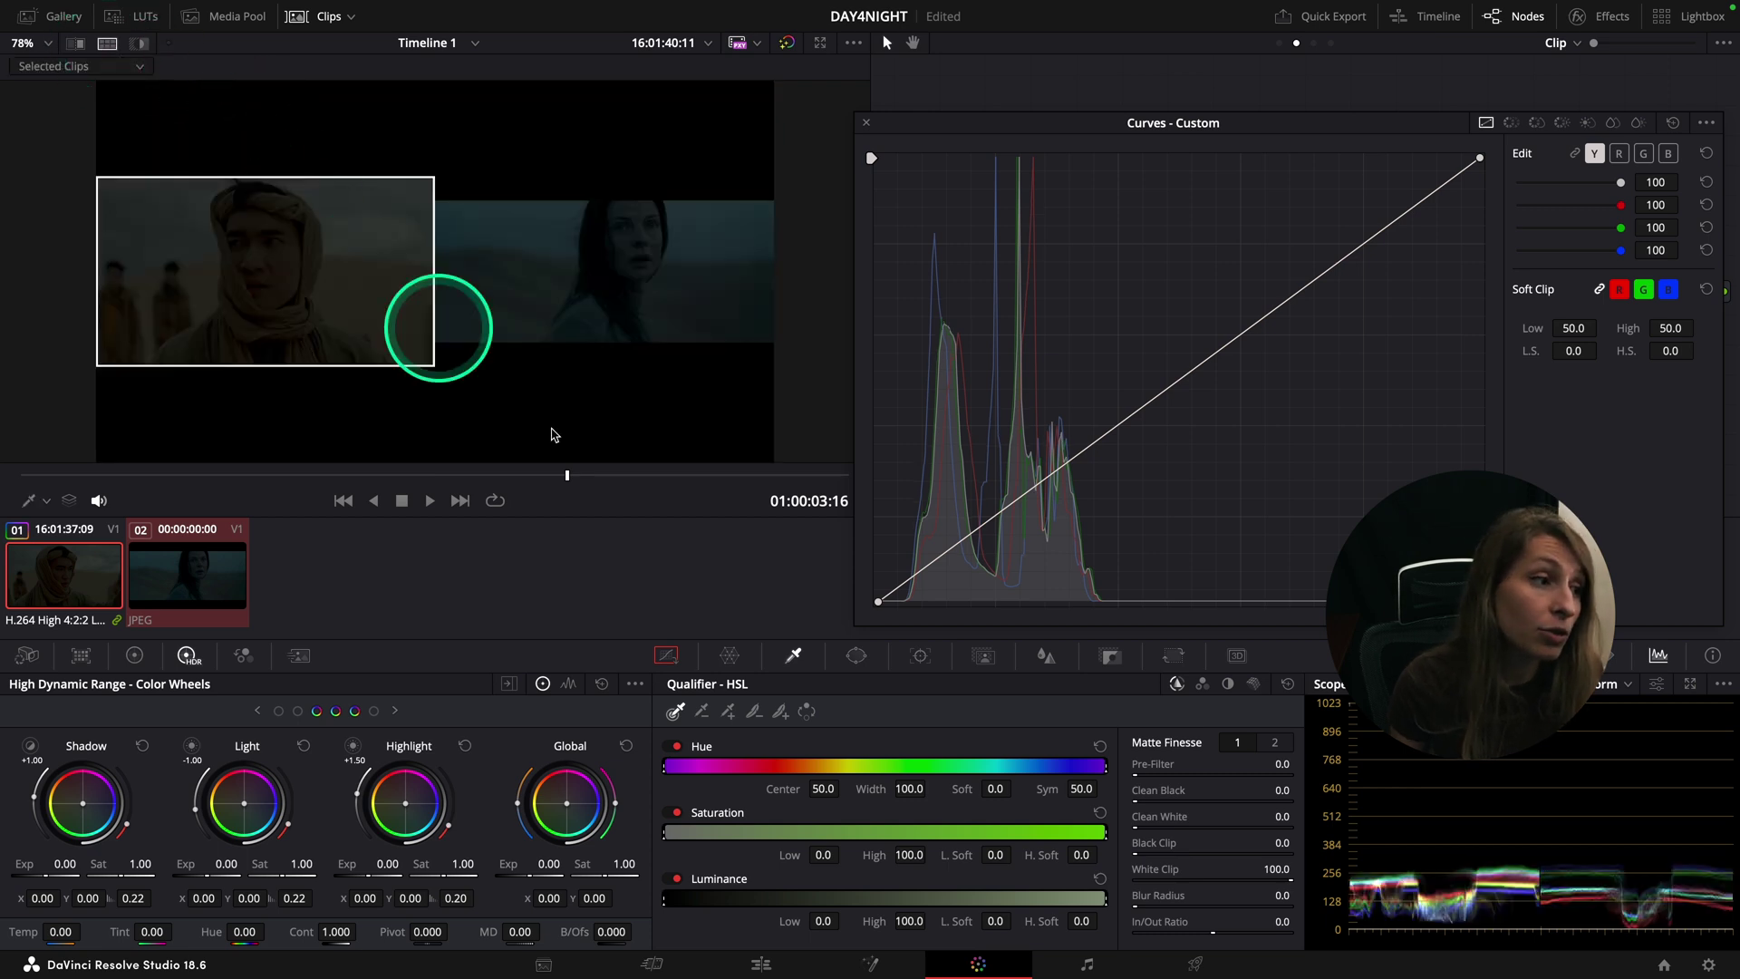
left_click(1620, 154)
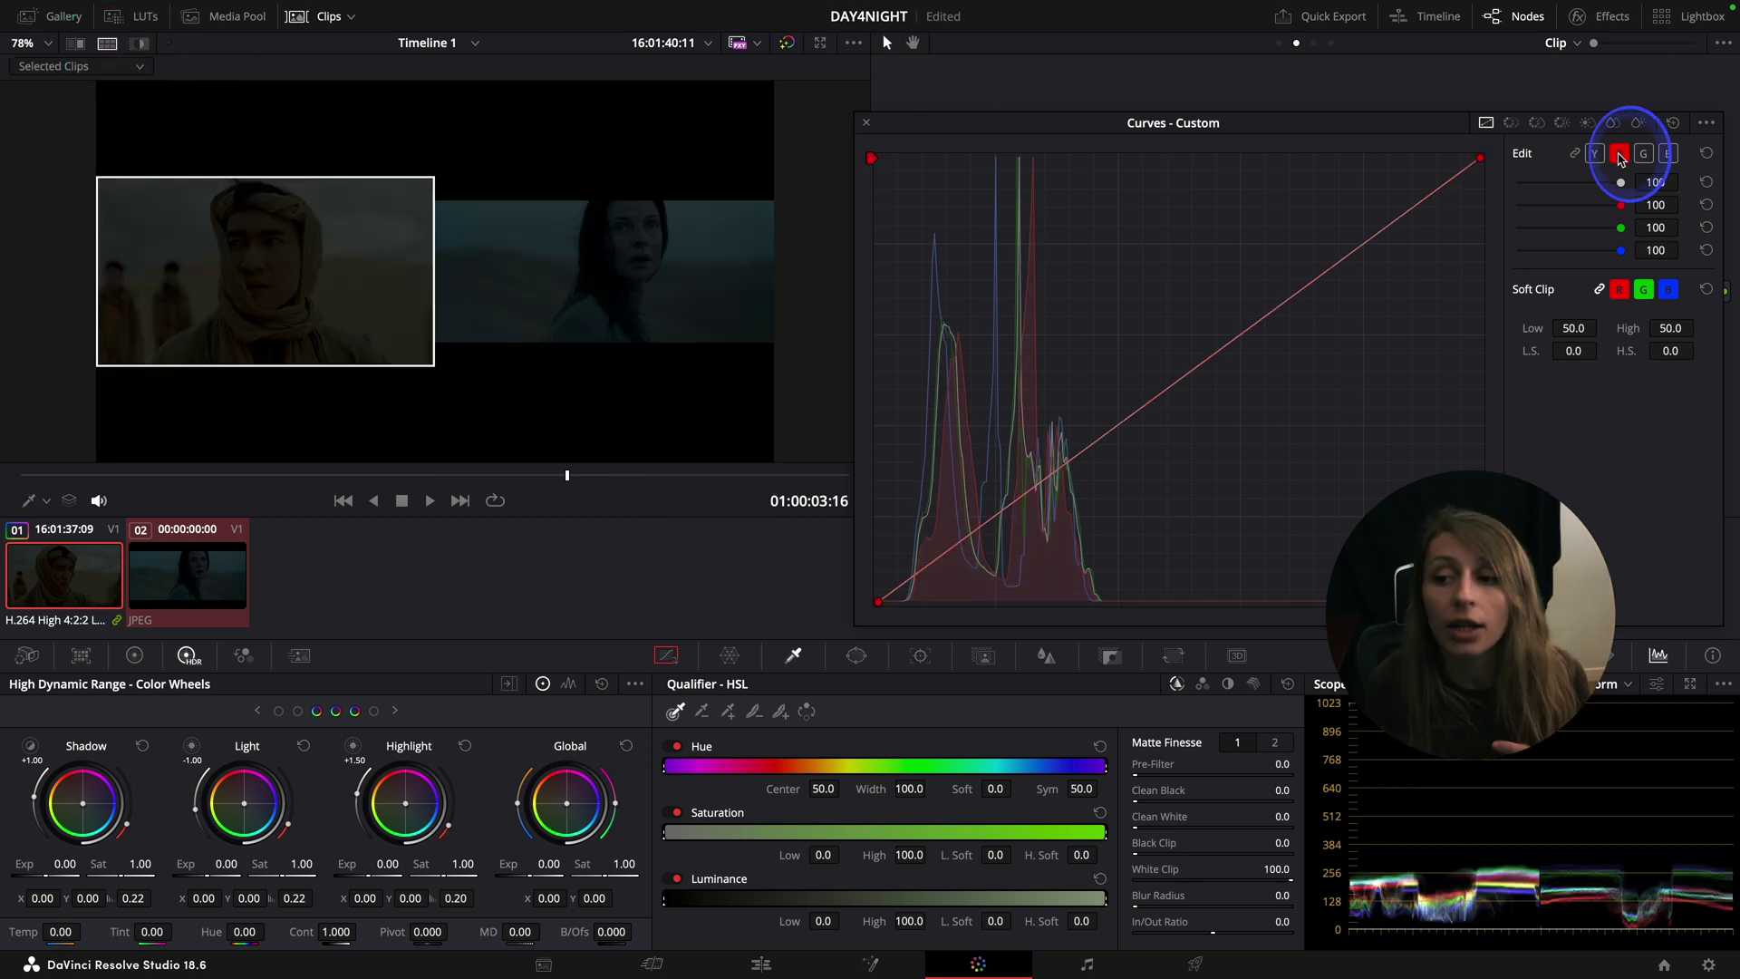
left_click(1071, 460)
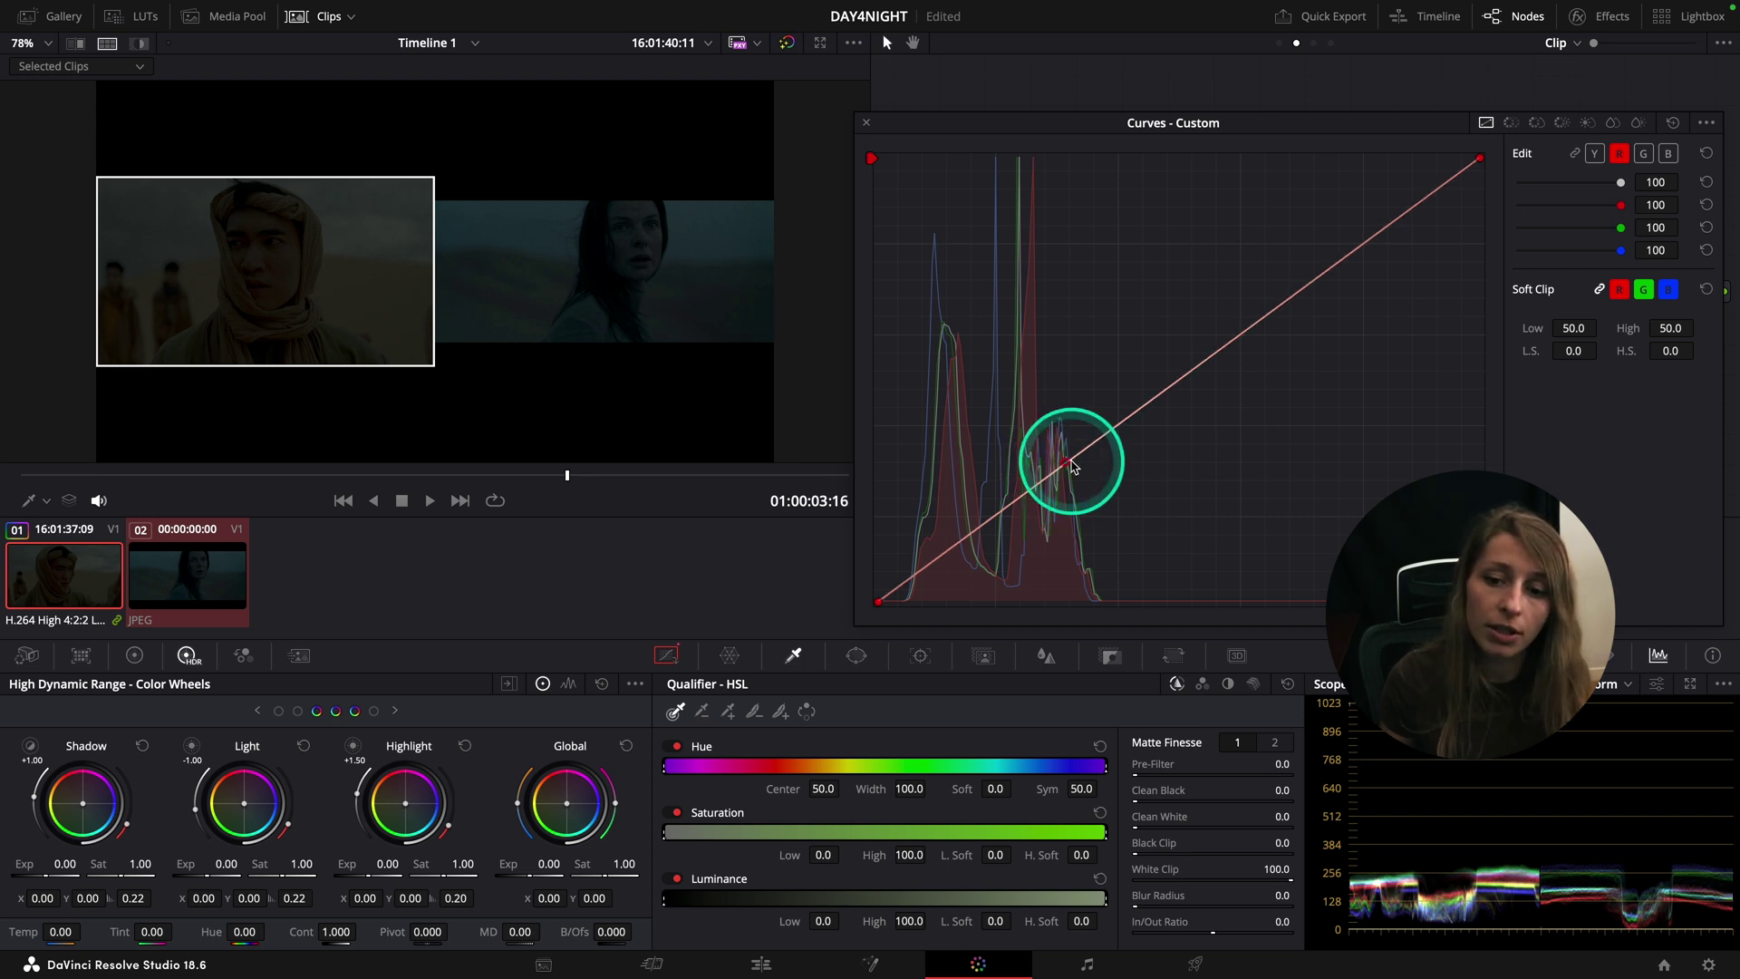
left_click(953, 577)
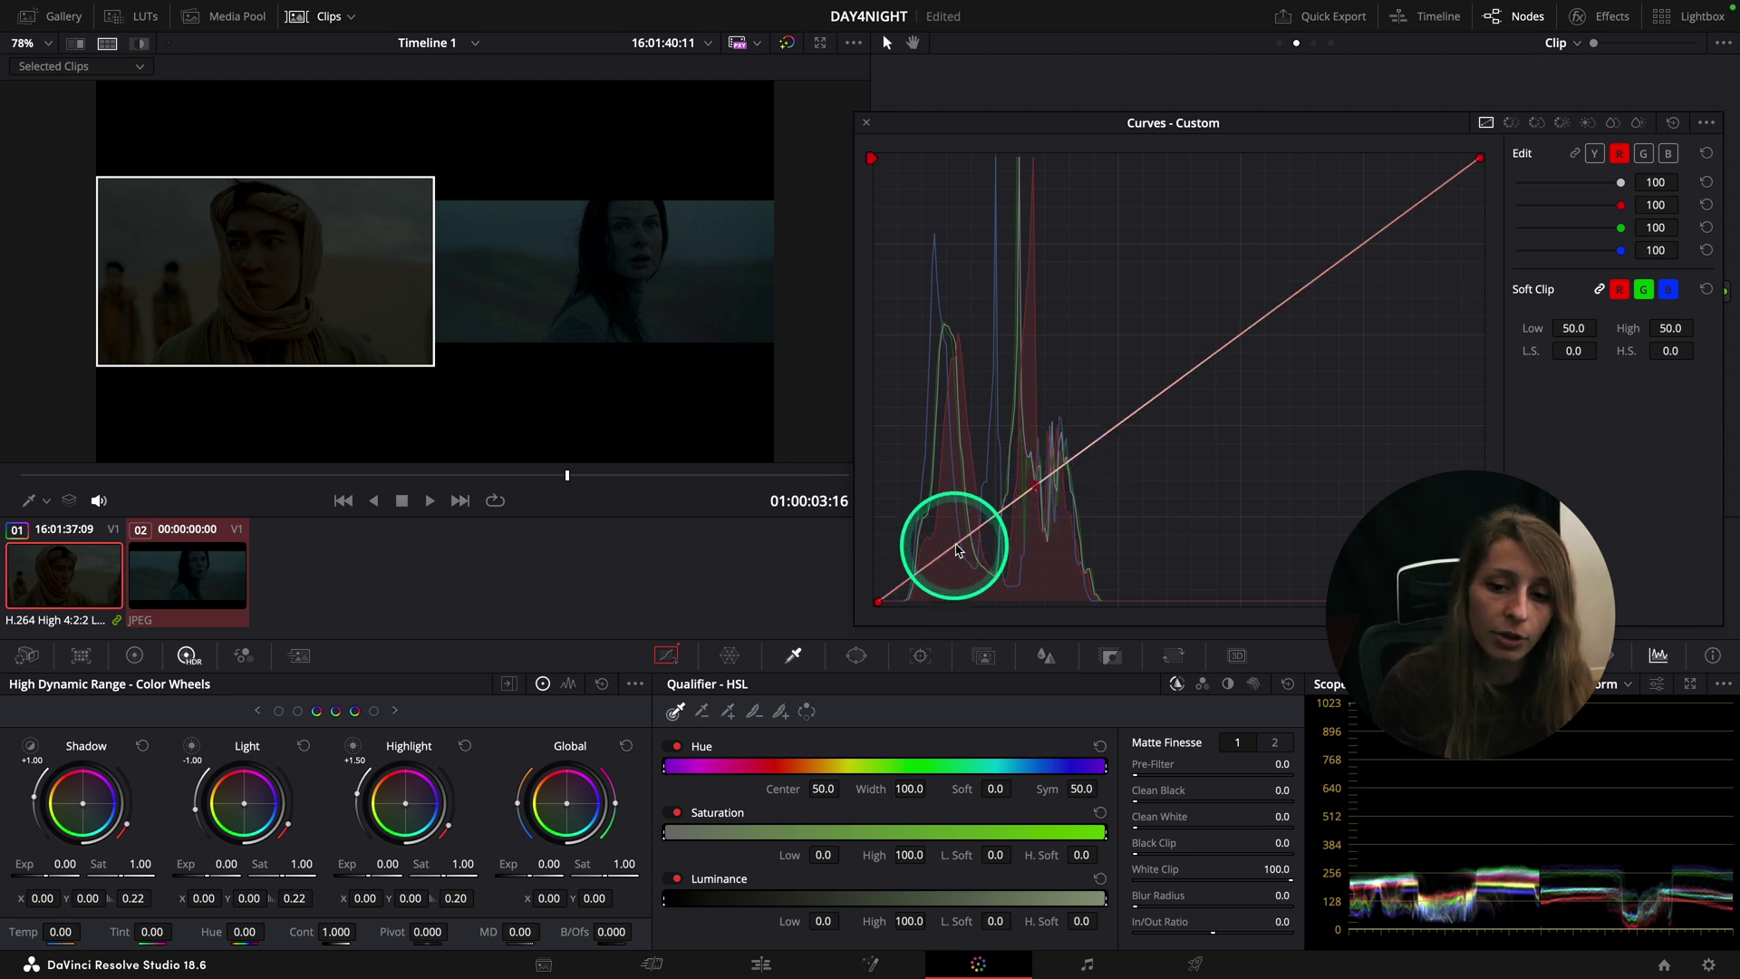
left_click(958, 550)
left_click_drag(958, 550, 963, 555)
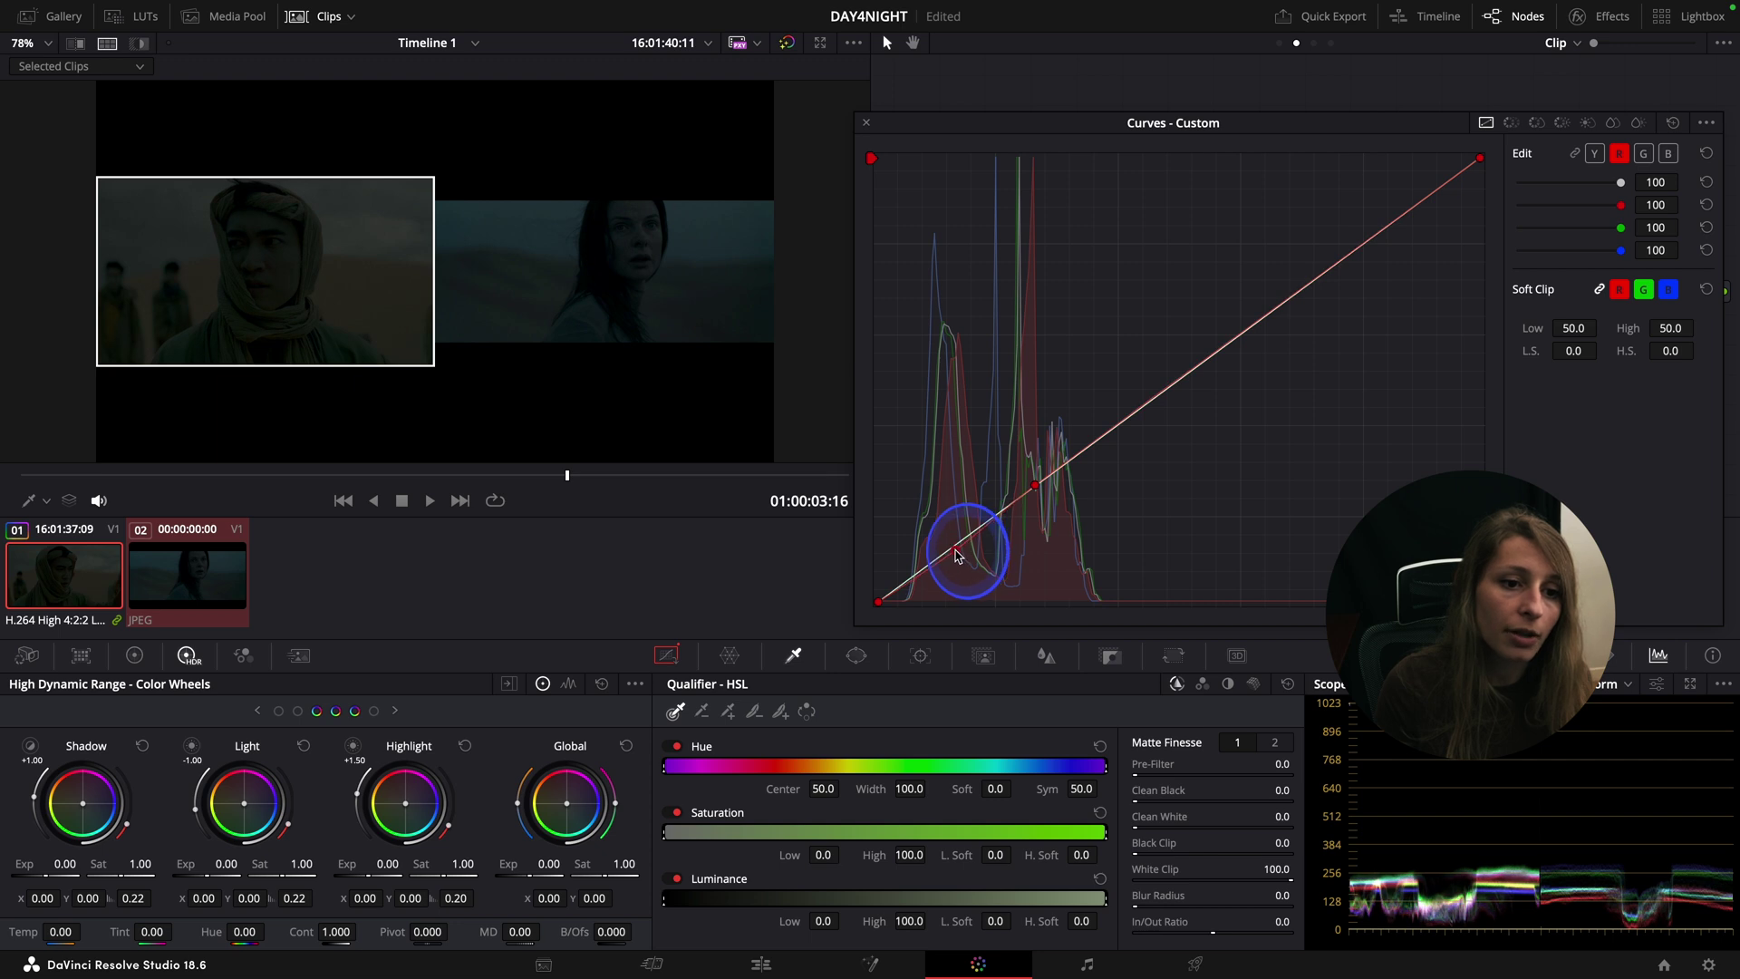
left_click_drag(961, 556, 962, 557)
Step: Add midtone and shadow points on the green curve and adjust its shadows
left_click(1643, 154)
left_click(1052, 475)
left_click(956, 554)
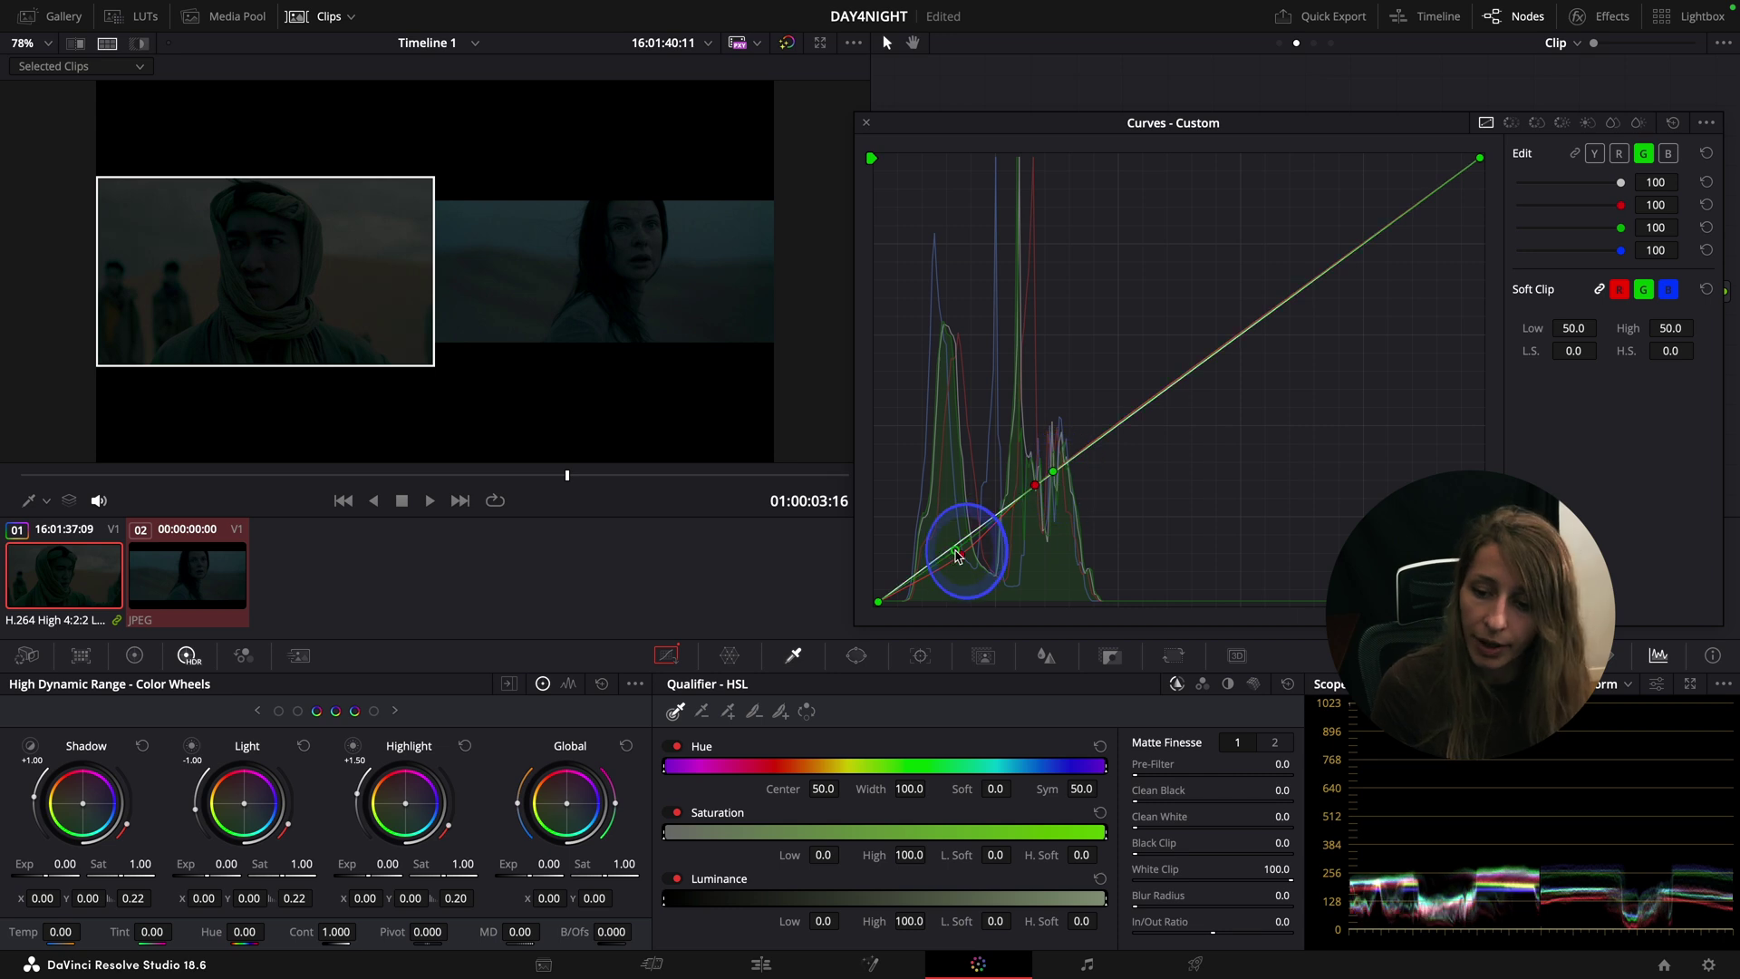
left_click_drag(954, 556, 950, 556)
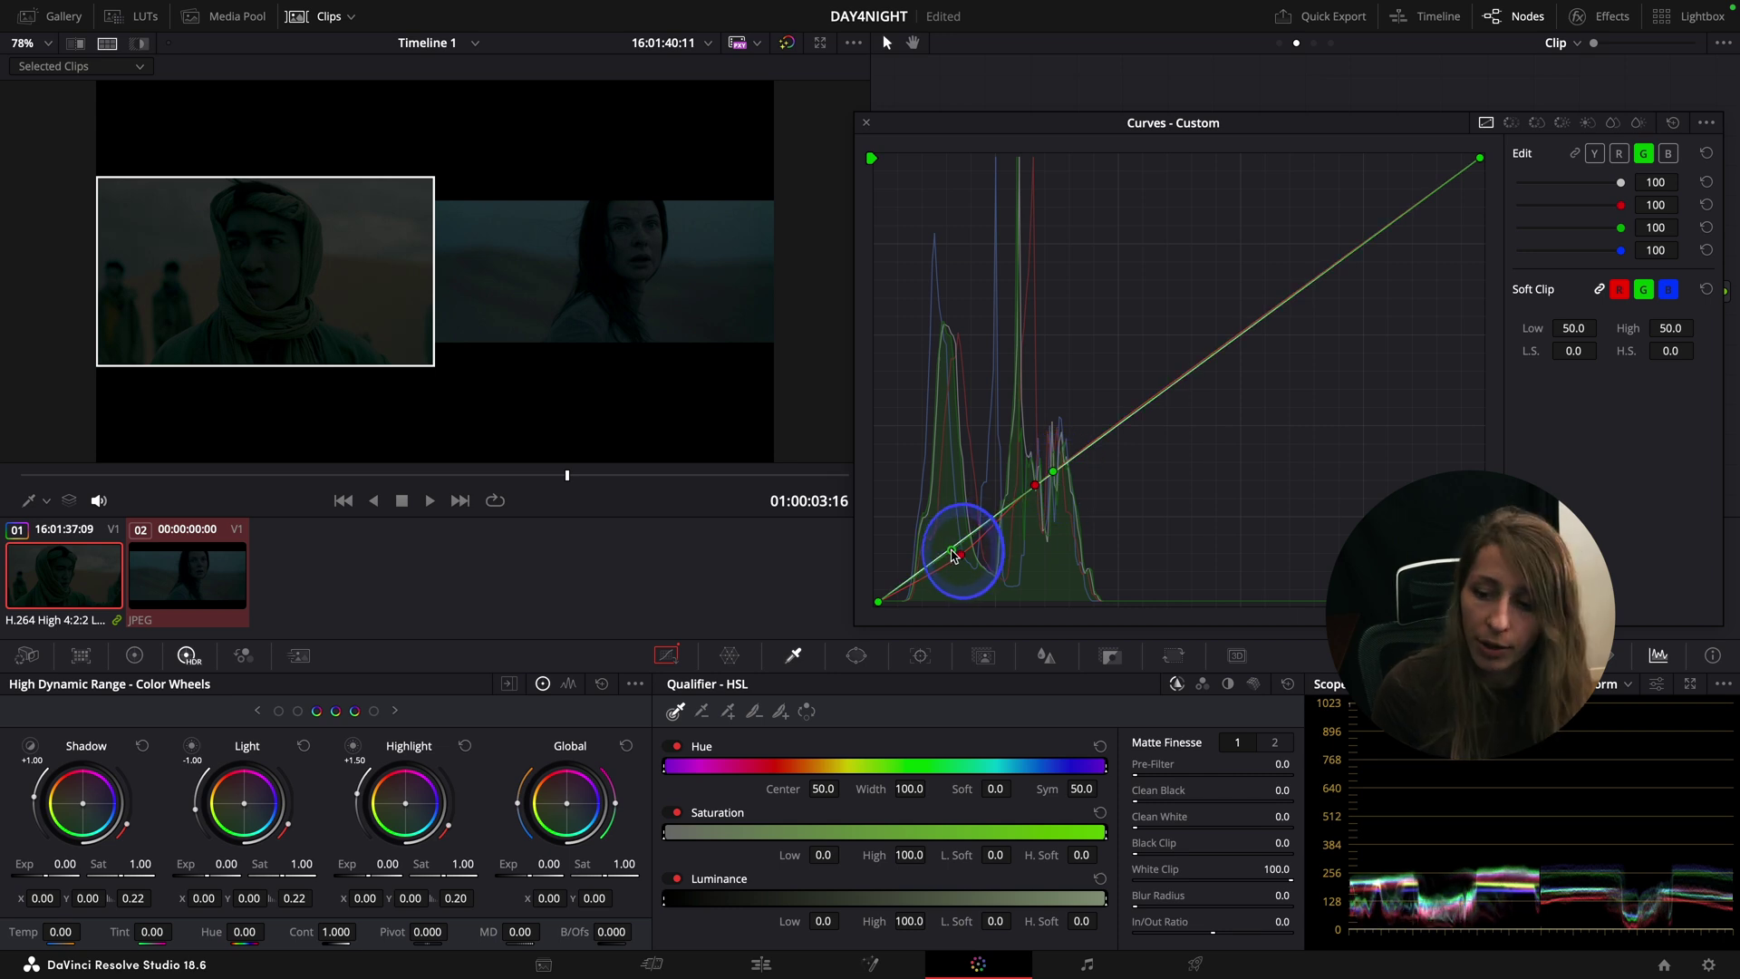
Step: Lift the blue curve in the shadows and fine-tune the green and blue points
left_click(1668, 153)
left_click(1069, 459)
left_click(956, 545)
left_click_drag(956, 545, 950, 546)
mouse_move(1073, 456)
left_mouse_down()
mouse_move(1127, 427)
mouse_move(1049, 478)
left_mouse_up()
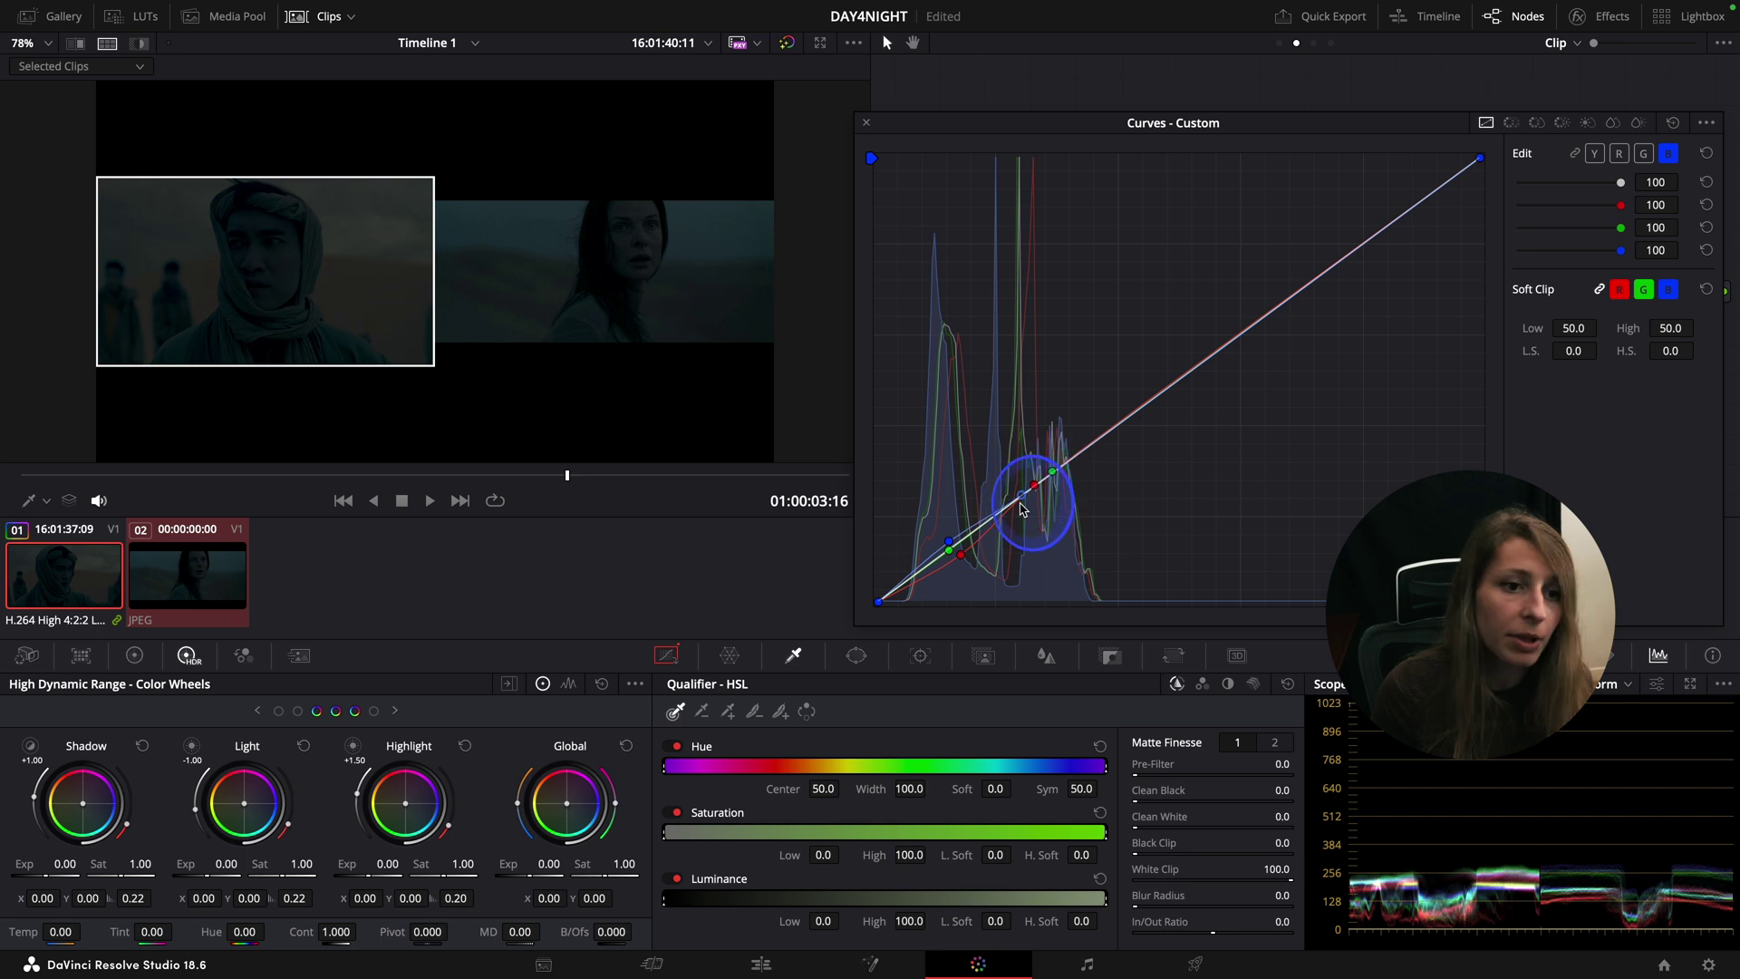
left_click(949, 546)
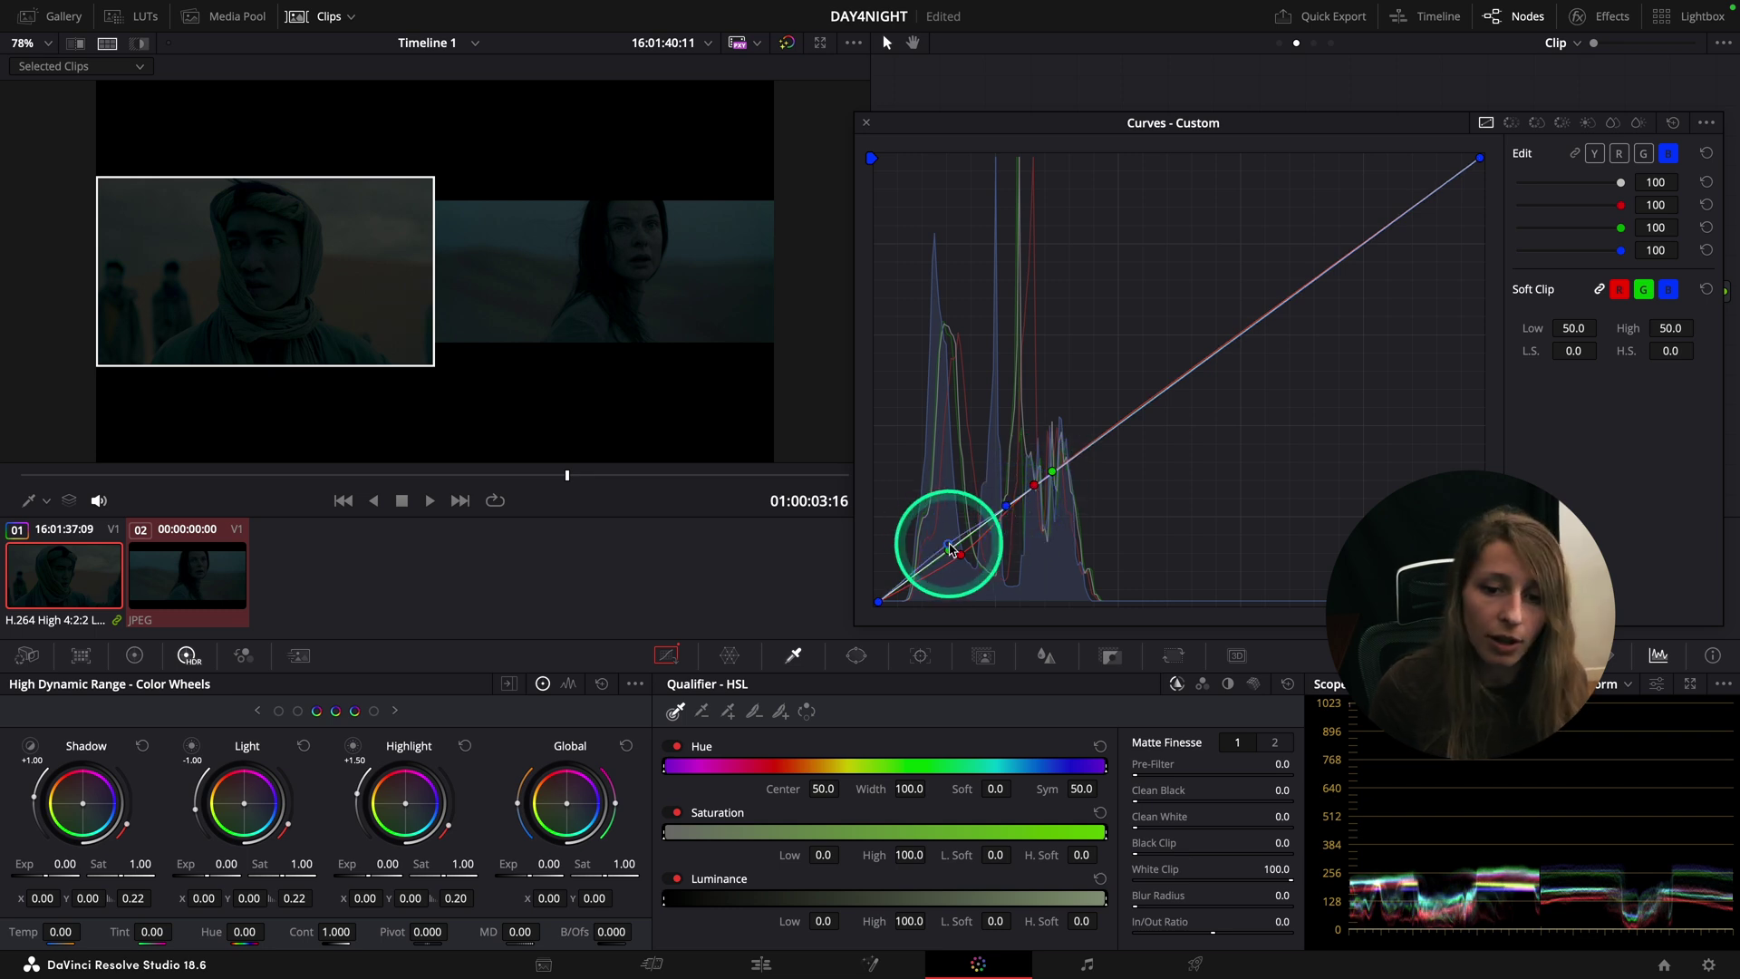
left_click(1035, 487)
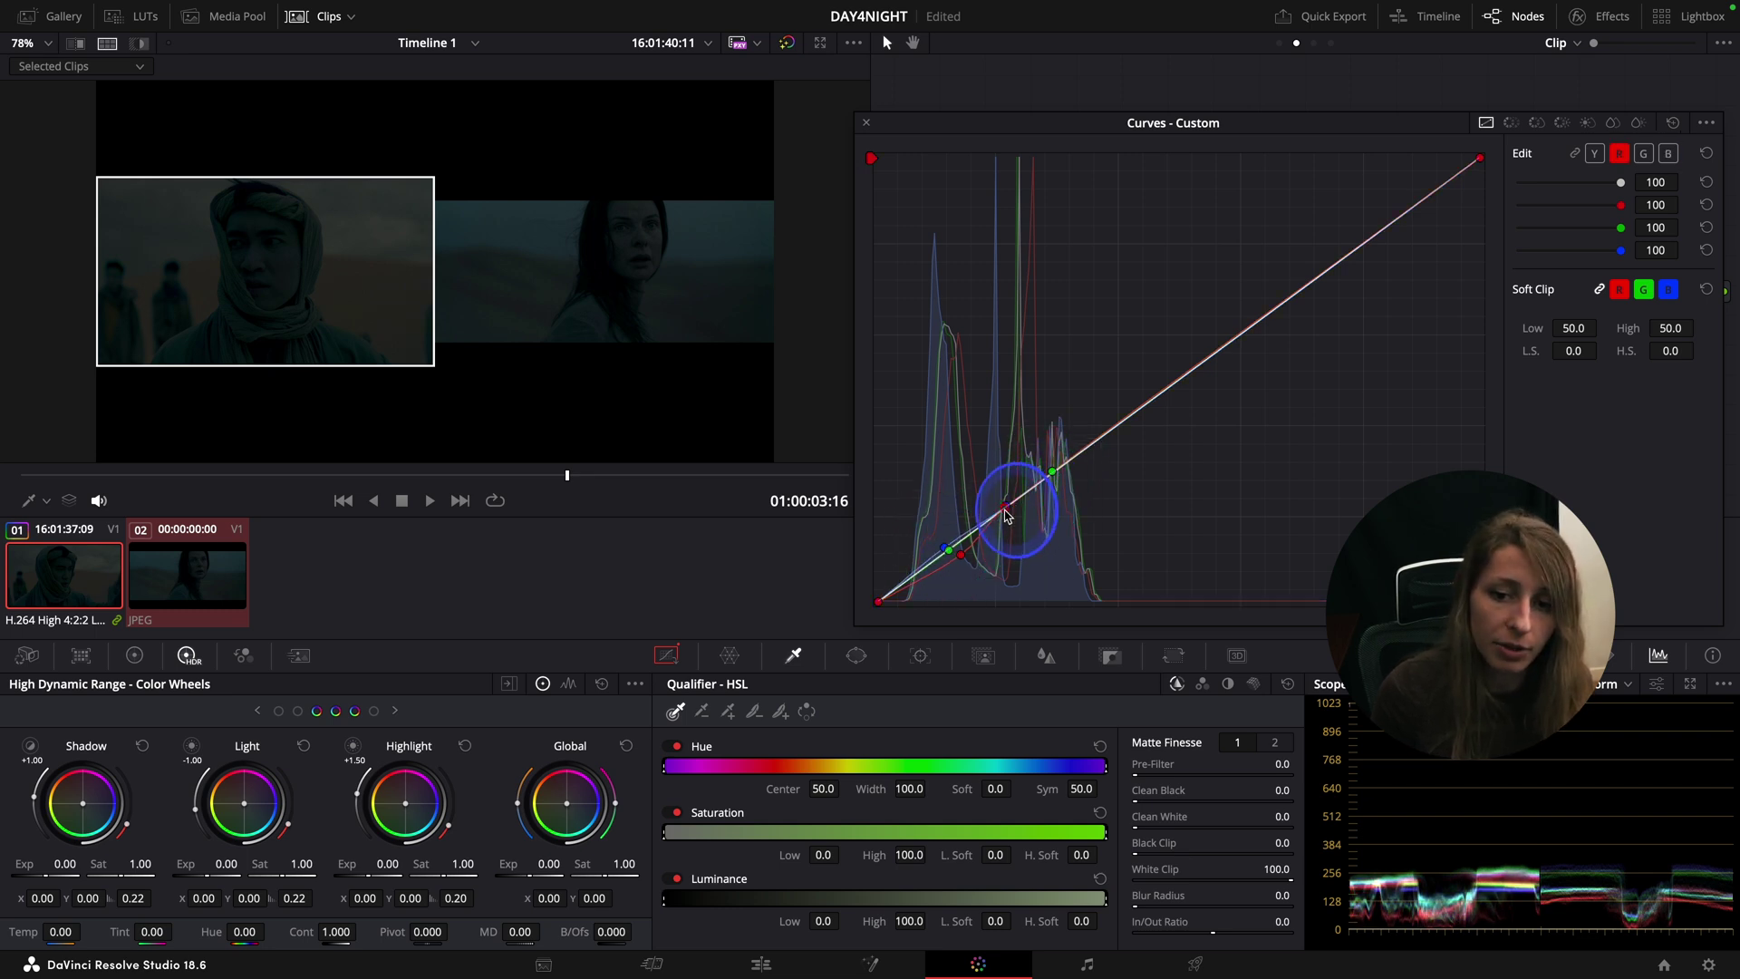
left_click_drag(1052, 473, 1045, 480)
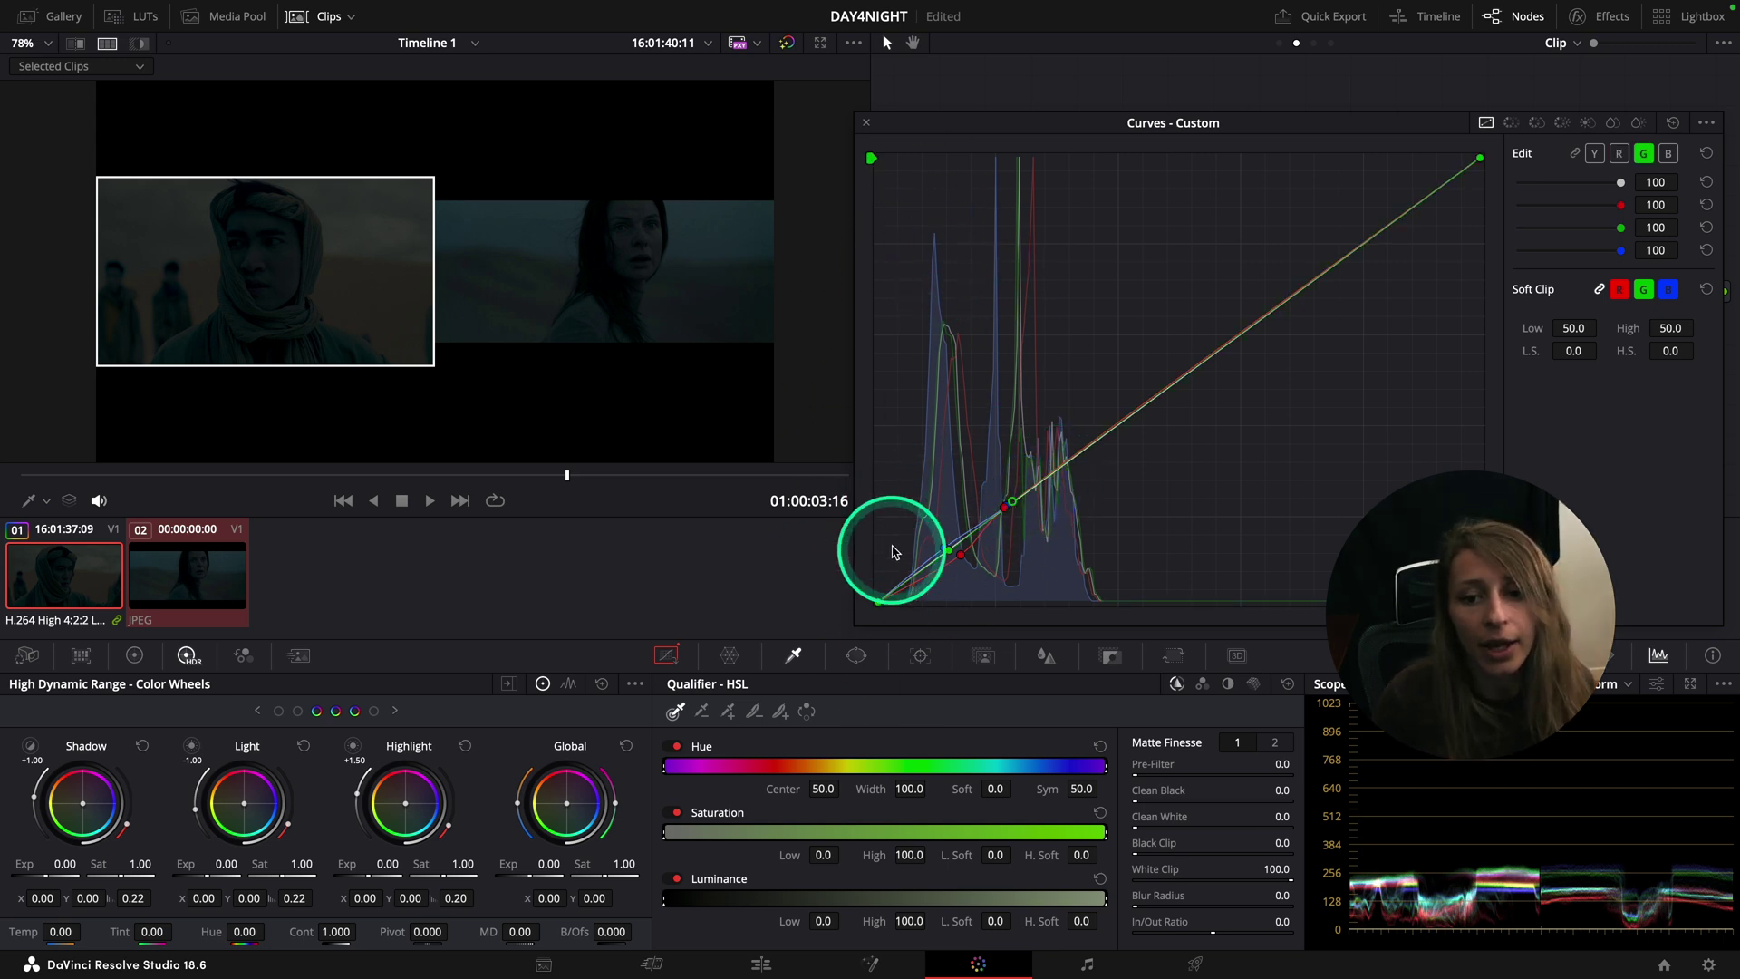
left_click(947, 550)
left_click_drag(949, 556, 945, 554)
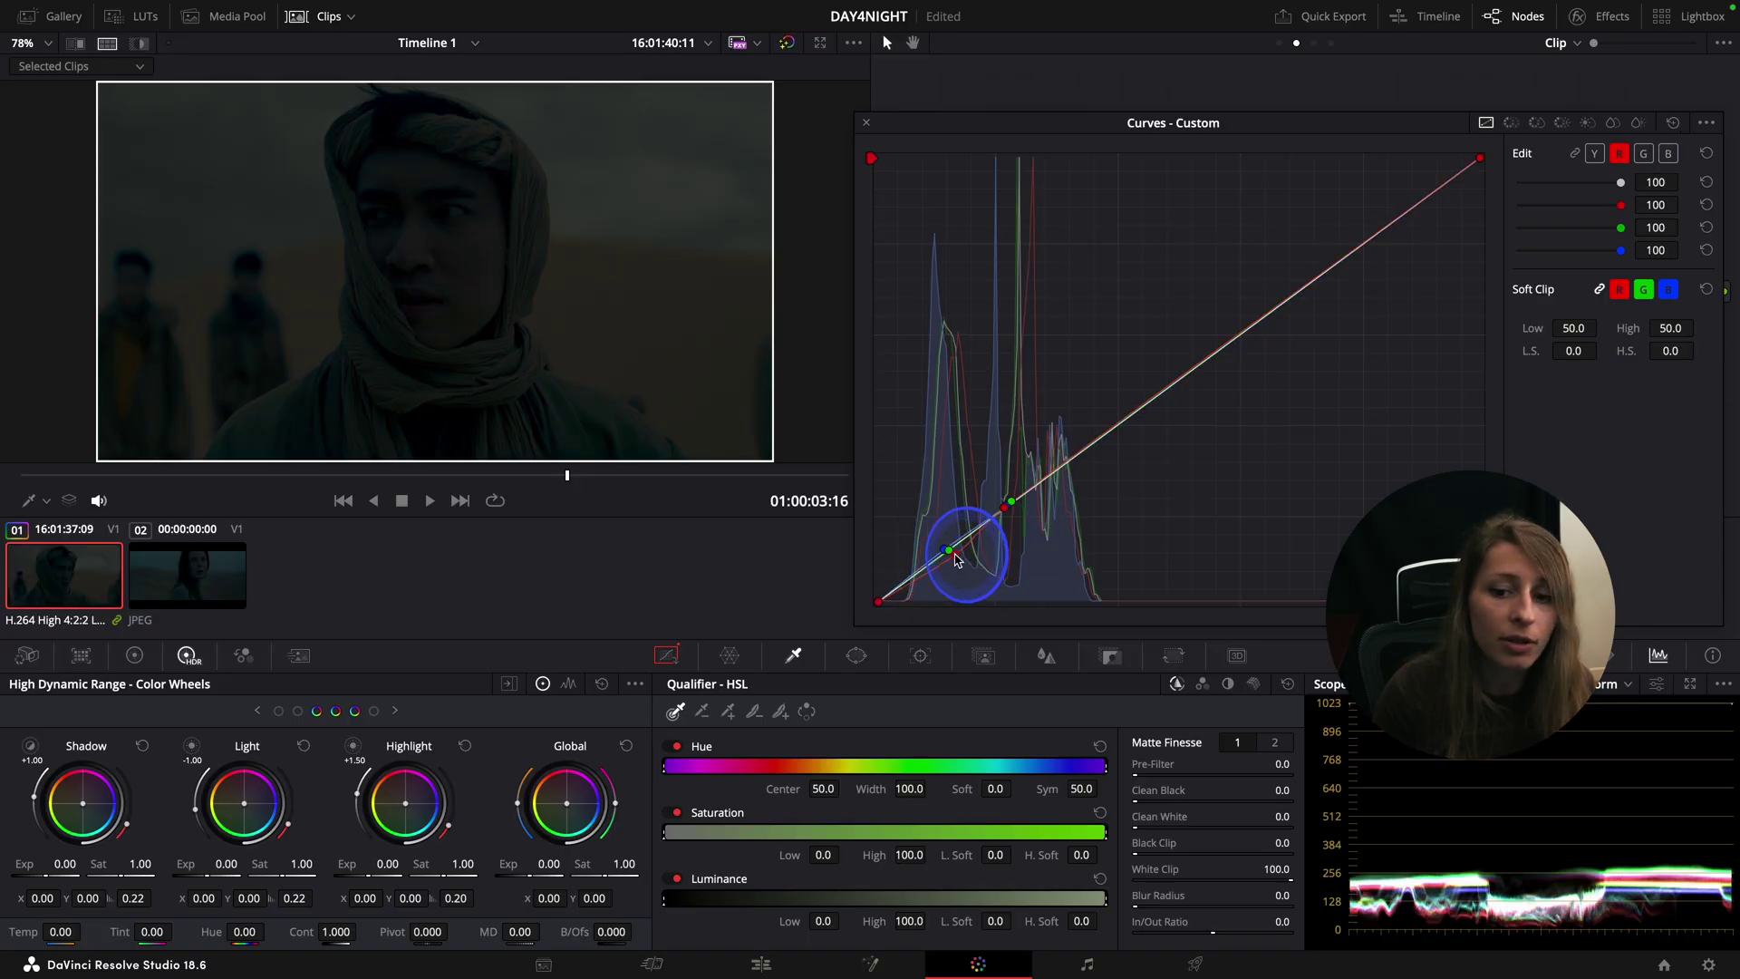
Step: Bring the reference clip into the comparison and return to grading the desert close-up
left_click(235, 160)
left_click(187, 571, "ctrl")
left_click(631, 471)
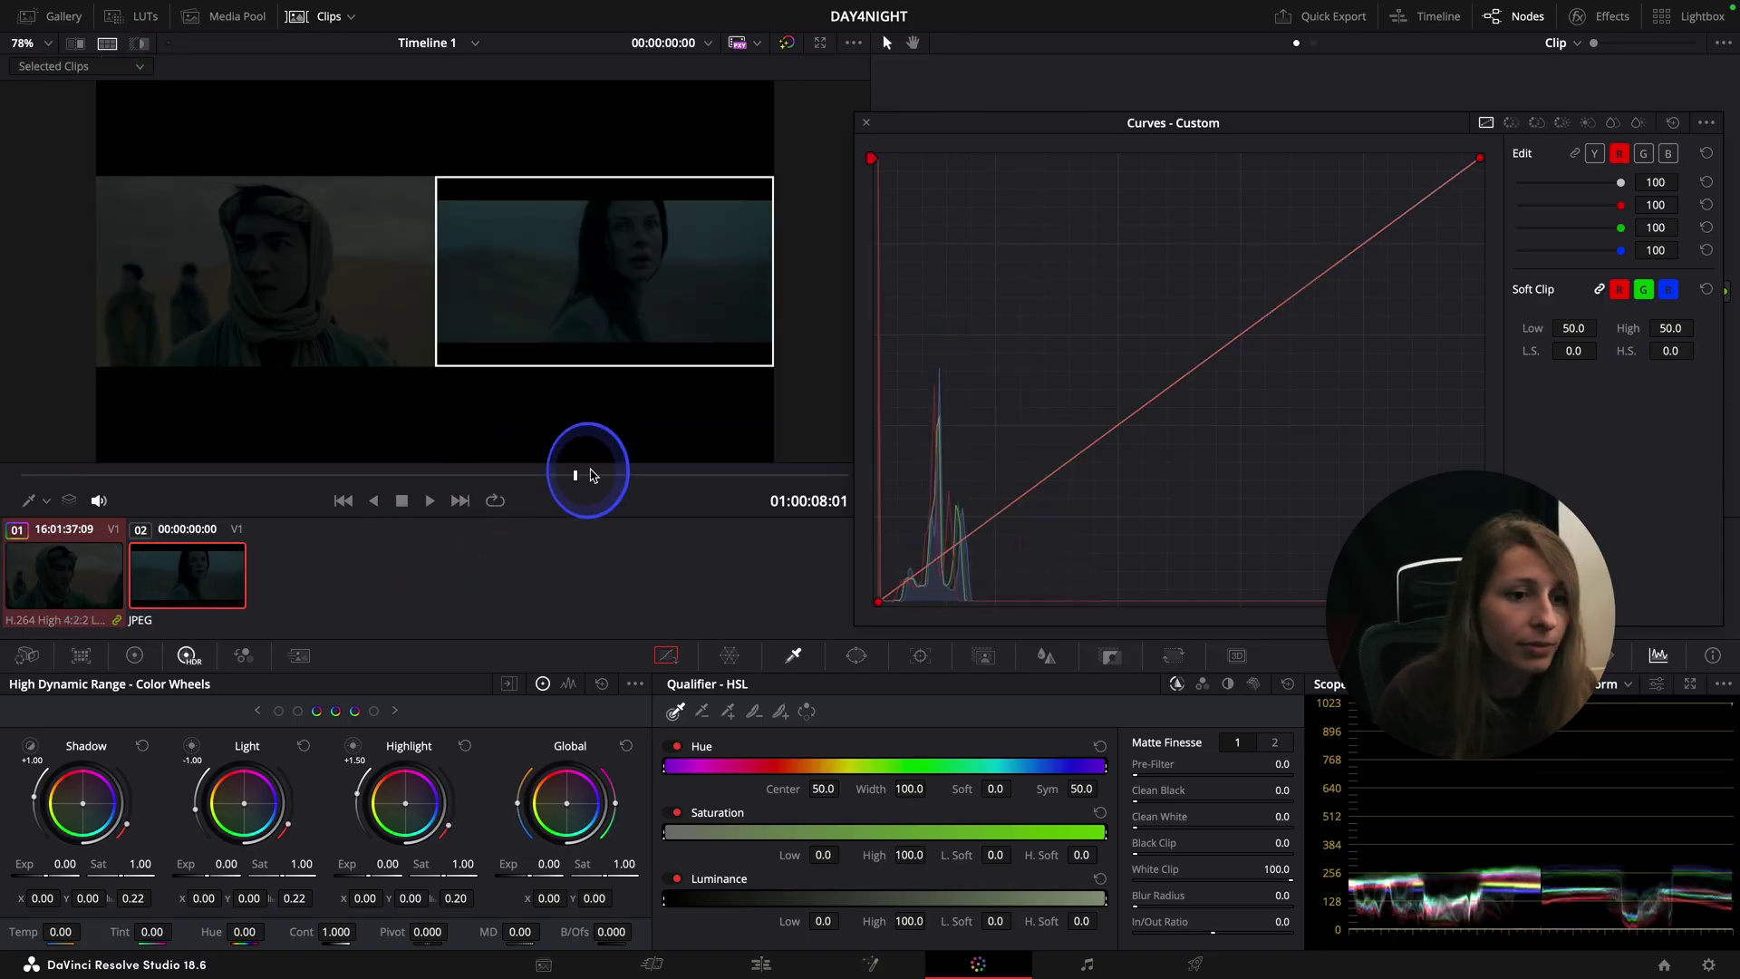
left_click(969, 518)
key("Up")
left_click(567, 473)
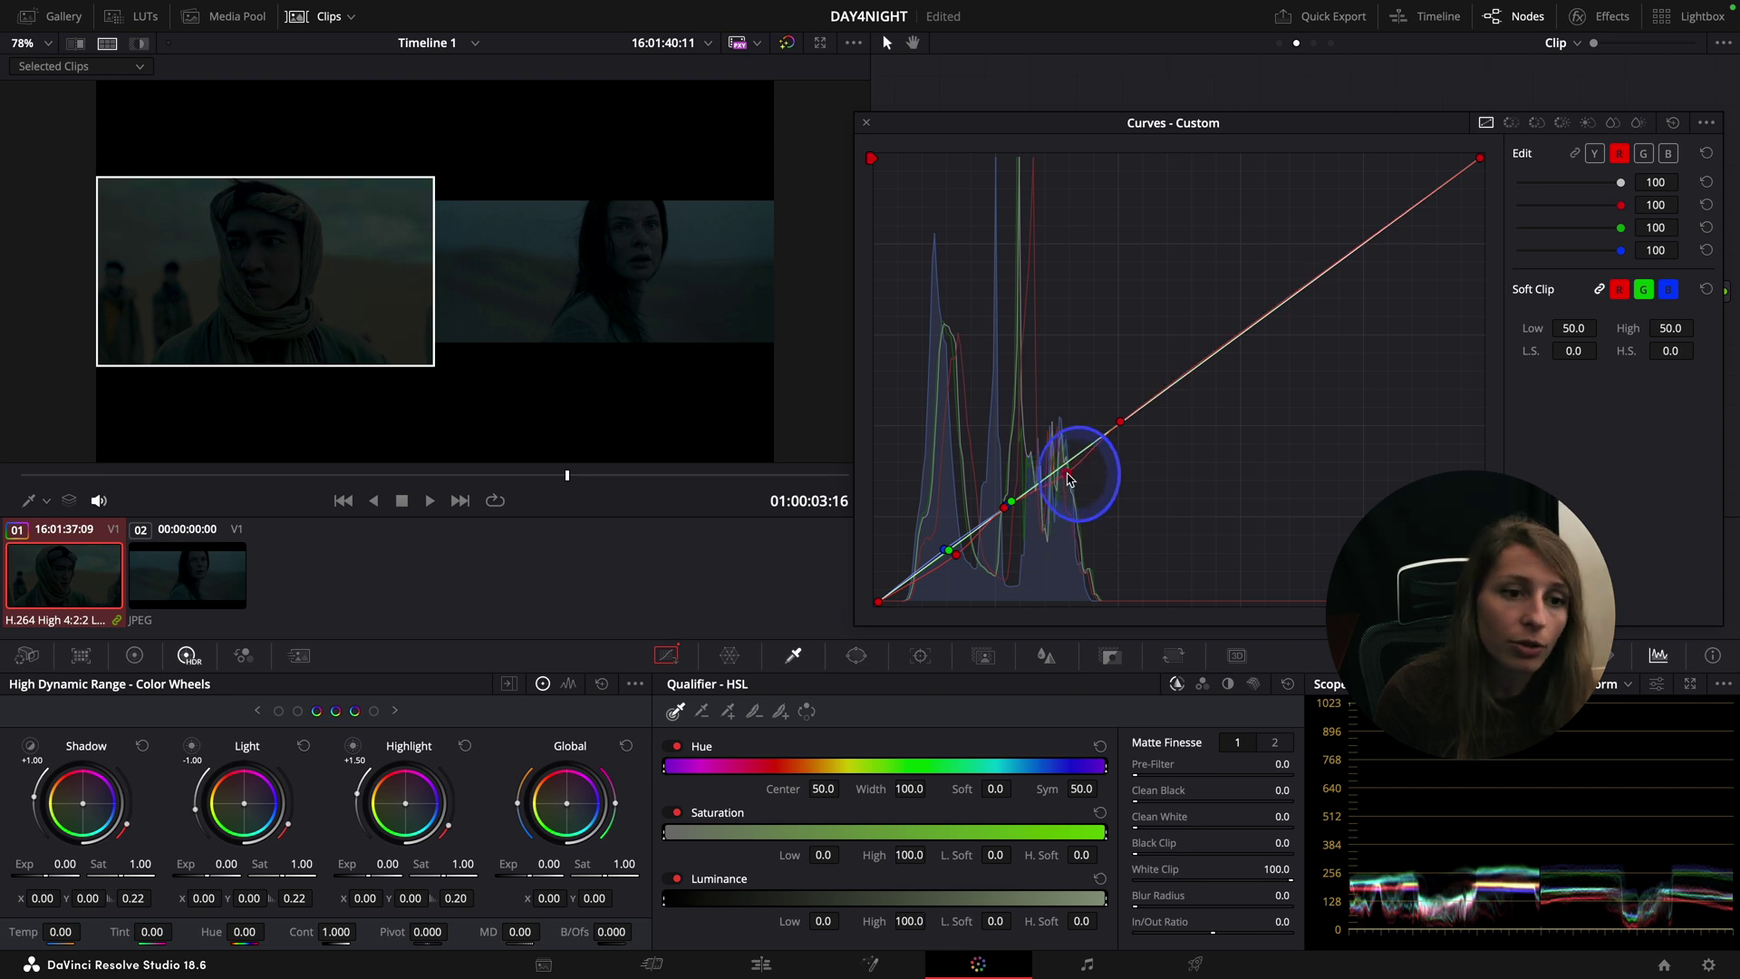
Step: Add upper-midtone points on the green and blue curves, then add a new node after HUES
left_click(1643, 153)
left_click(1139, 408)
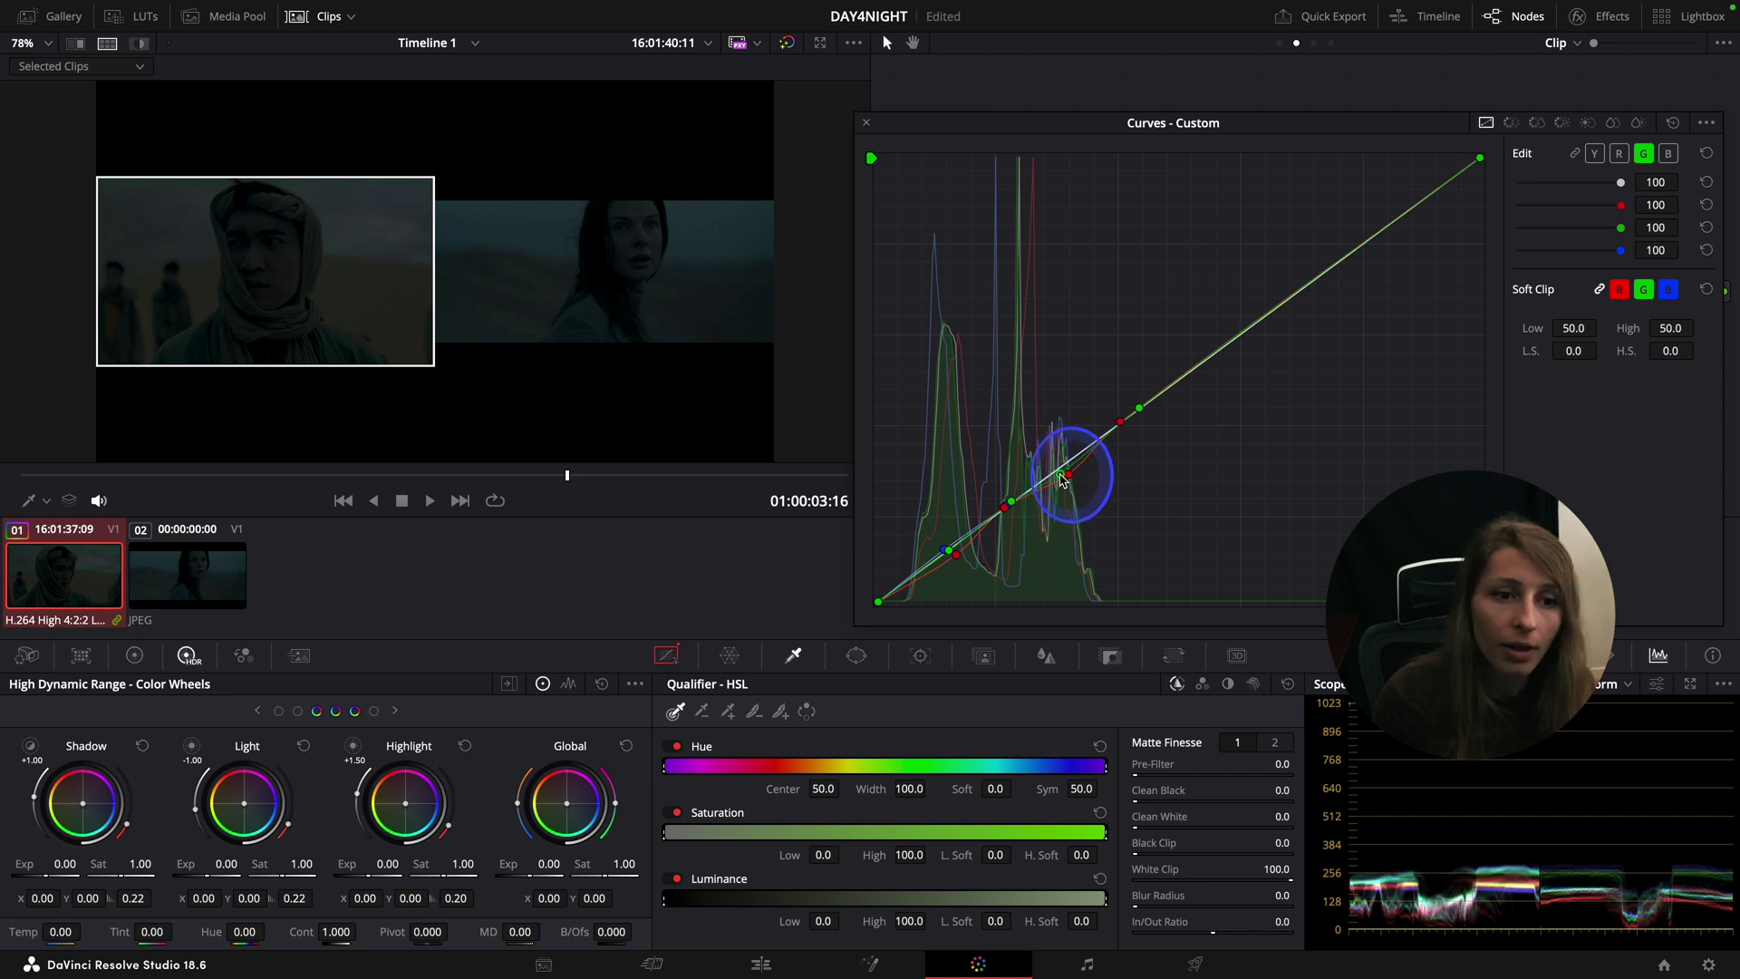
left_click(1668, 153)
left_click(1150, 400)
left_click(1061, 472)
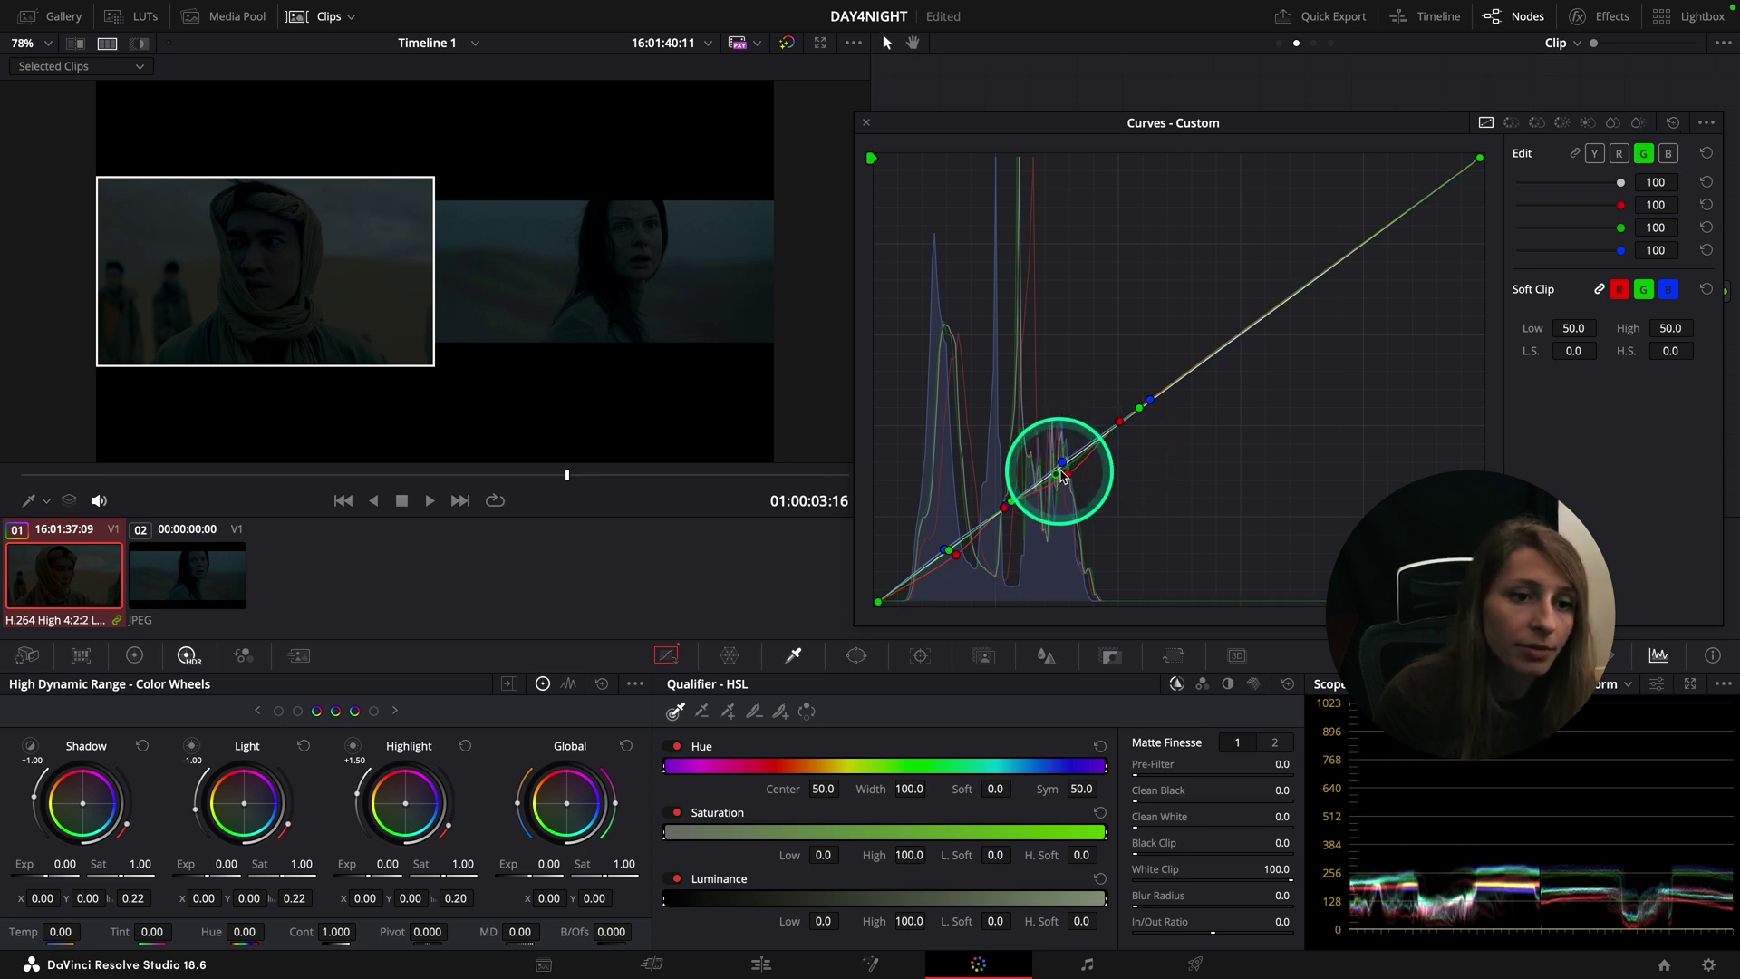
left_click(945, 556)
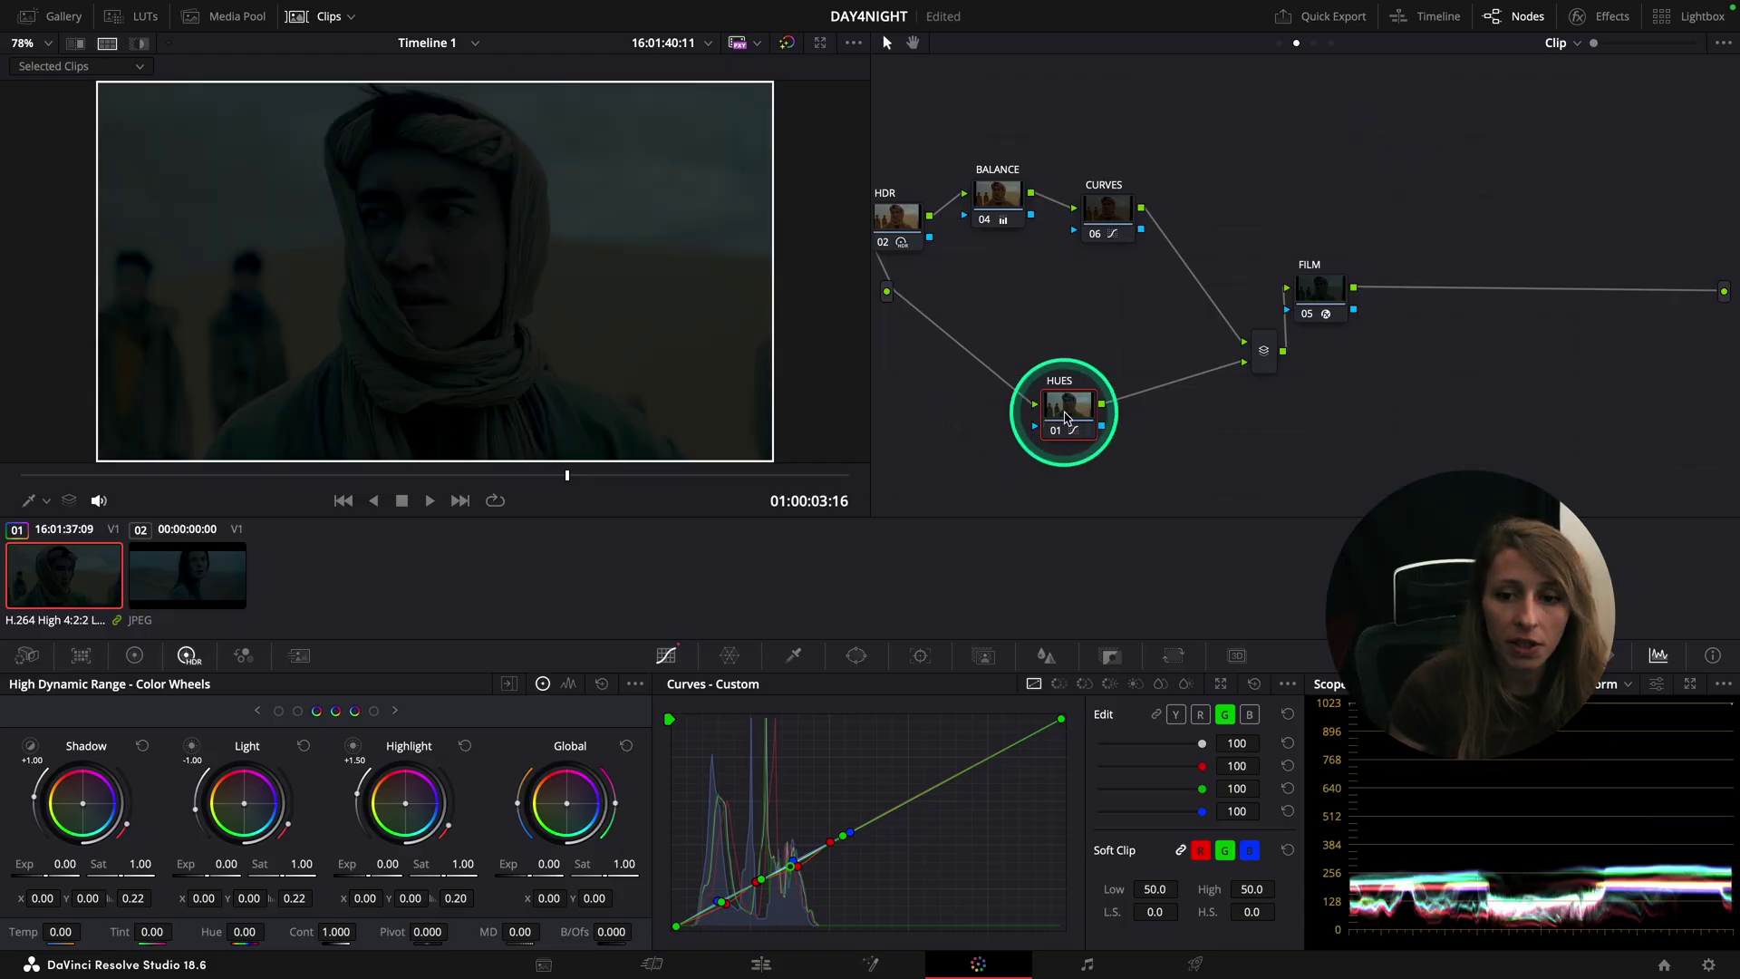
left_click_drag(1070, 415, 1044, 415)
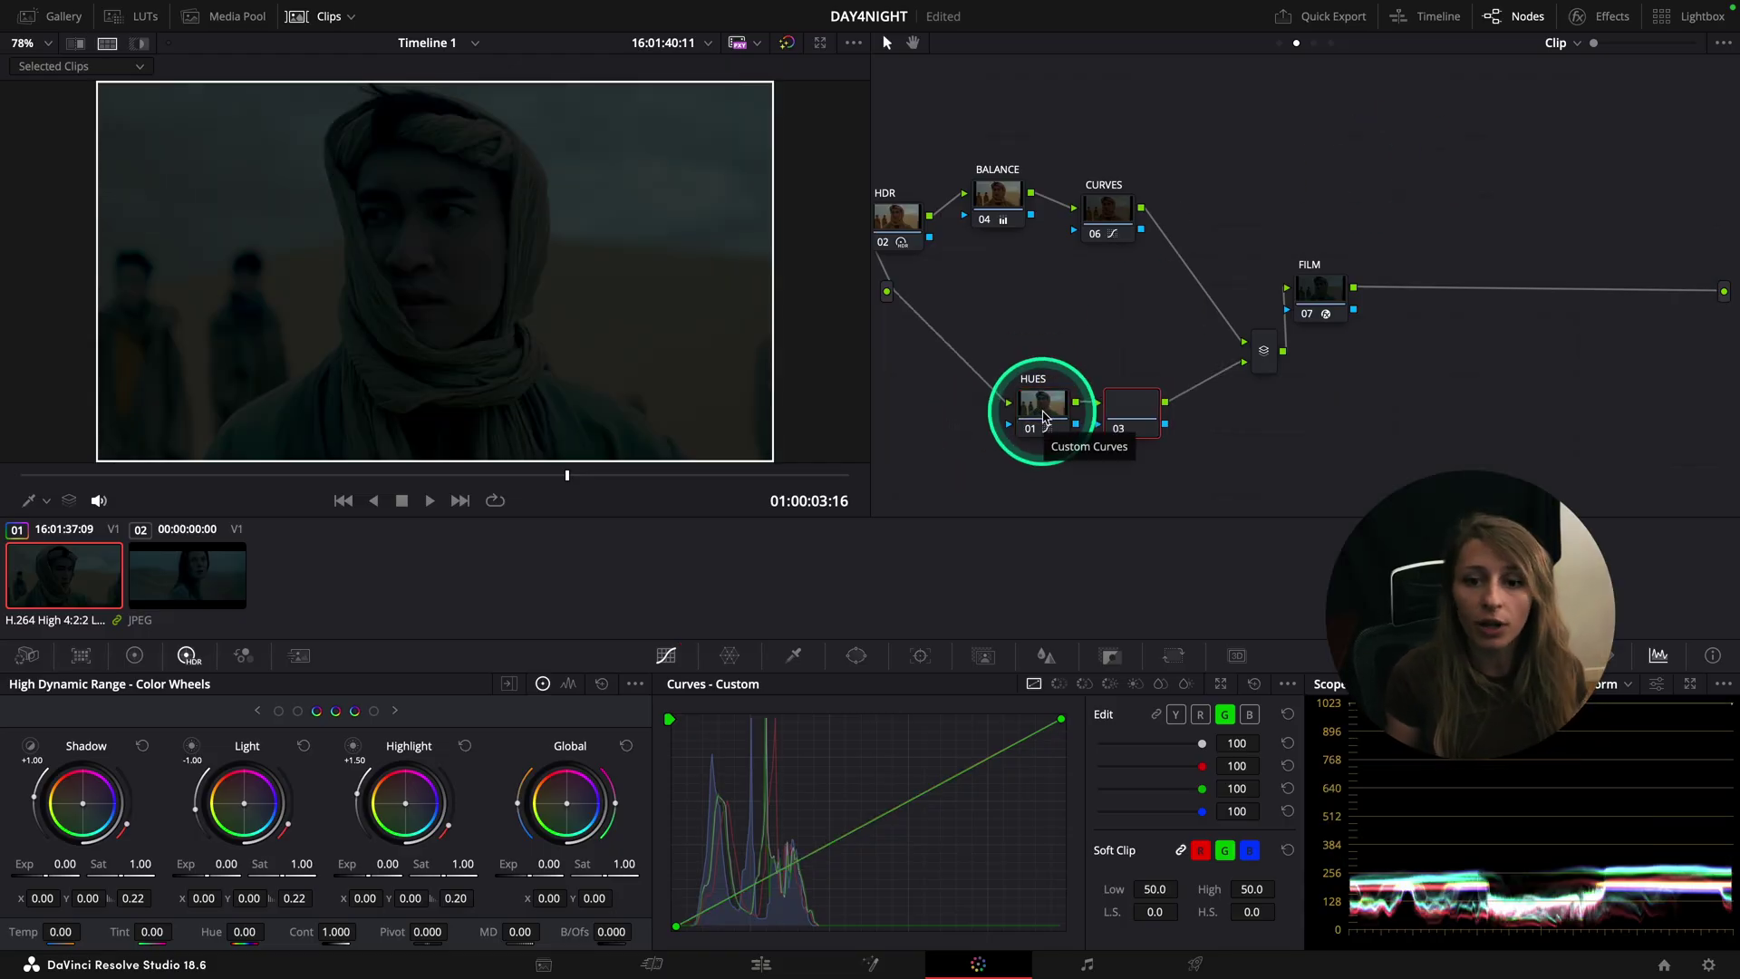
key("ctrl+z")
Step: In the expanded Color Warper, pull the orange hue vertex toward green while comparing with the reference
left_click(161, 620, "ctrl")
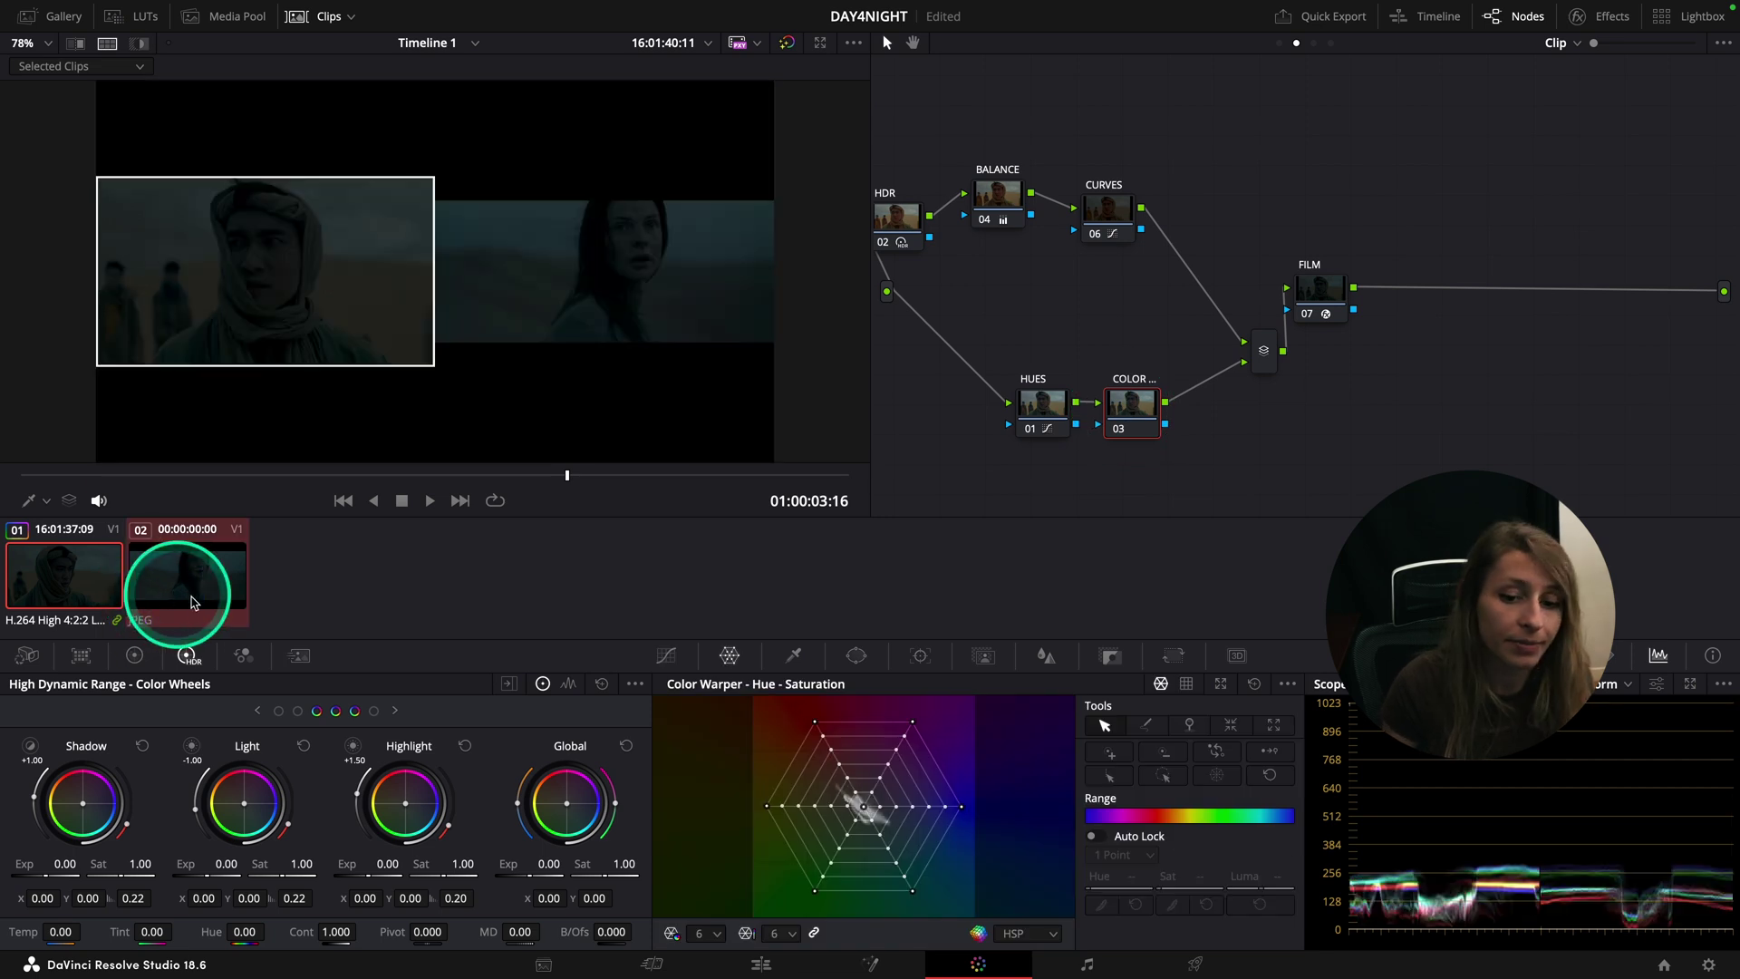
left_click(1221, 684)
left_click_drag(1169, 150, 929, 841)
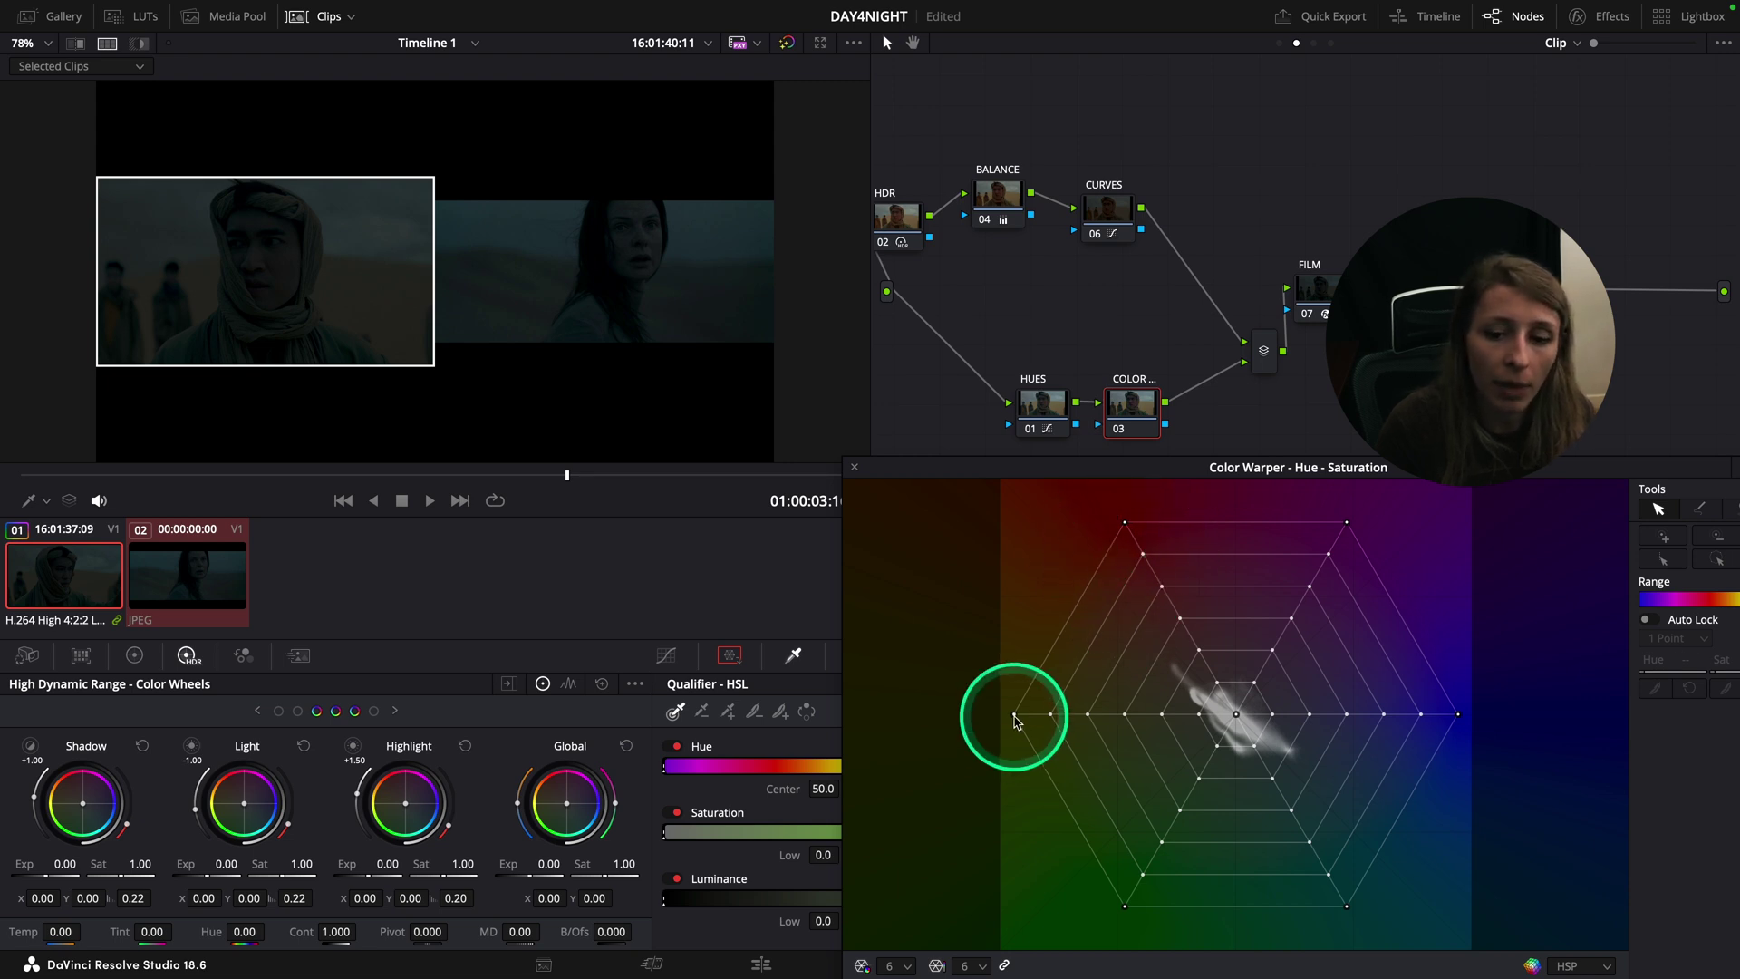
left_click_drag(1015, 719, 1041, 748)
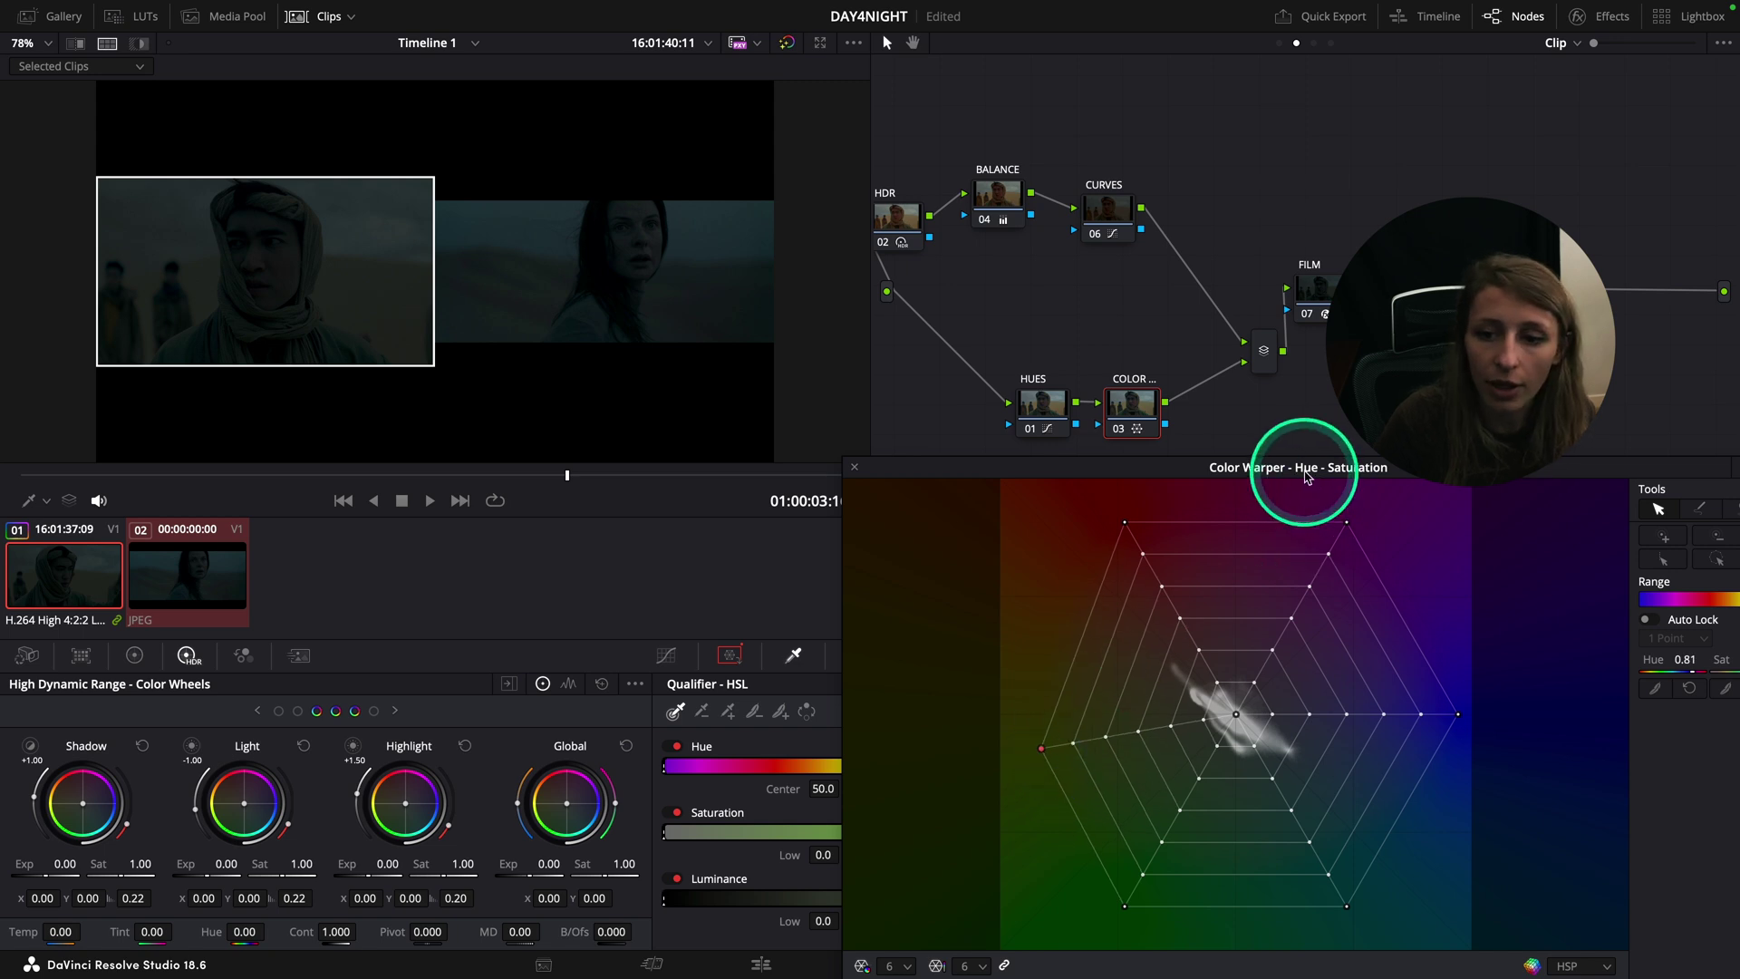
left_click_drag(1306, 472, 1296, 114)
left_click_drag(1036, 391, 1077, 460)
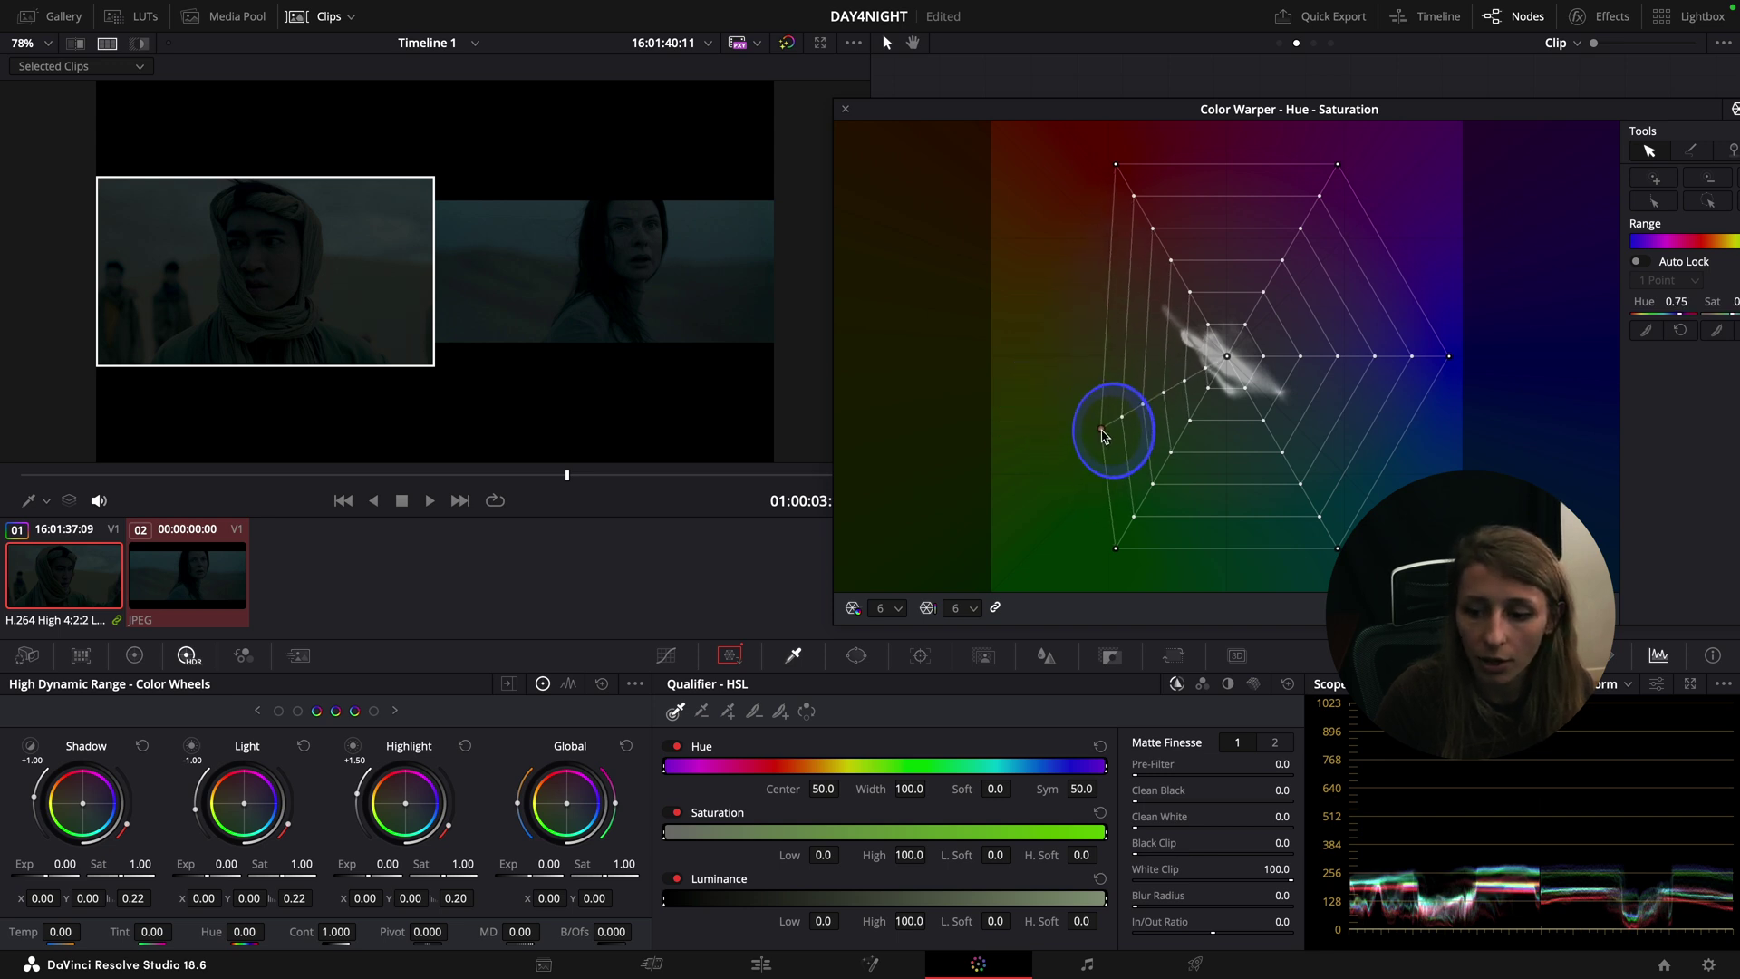
left_click_drag(1100, 443, 1090, 446)
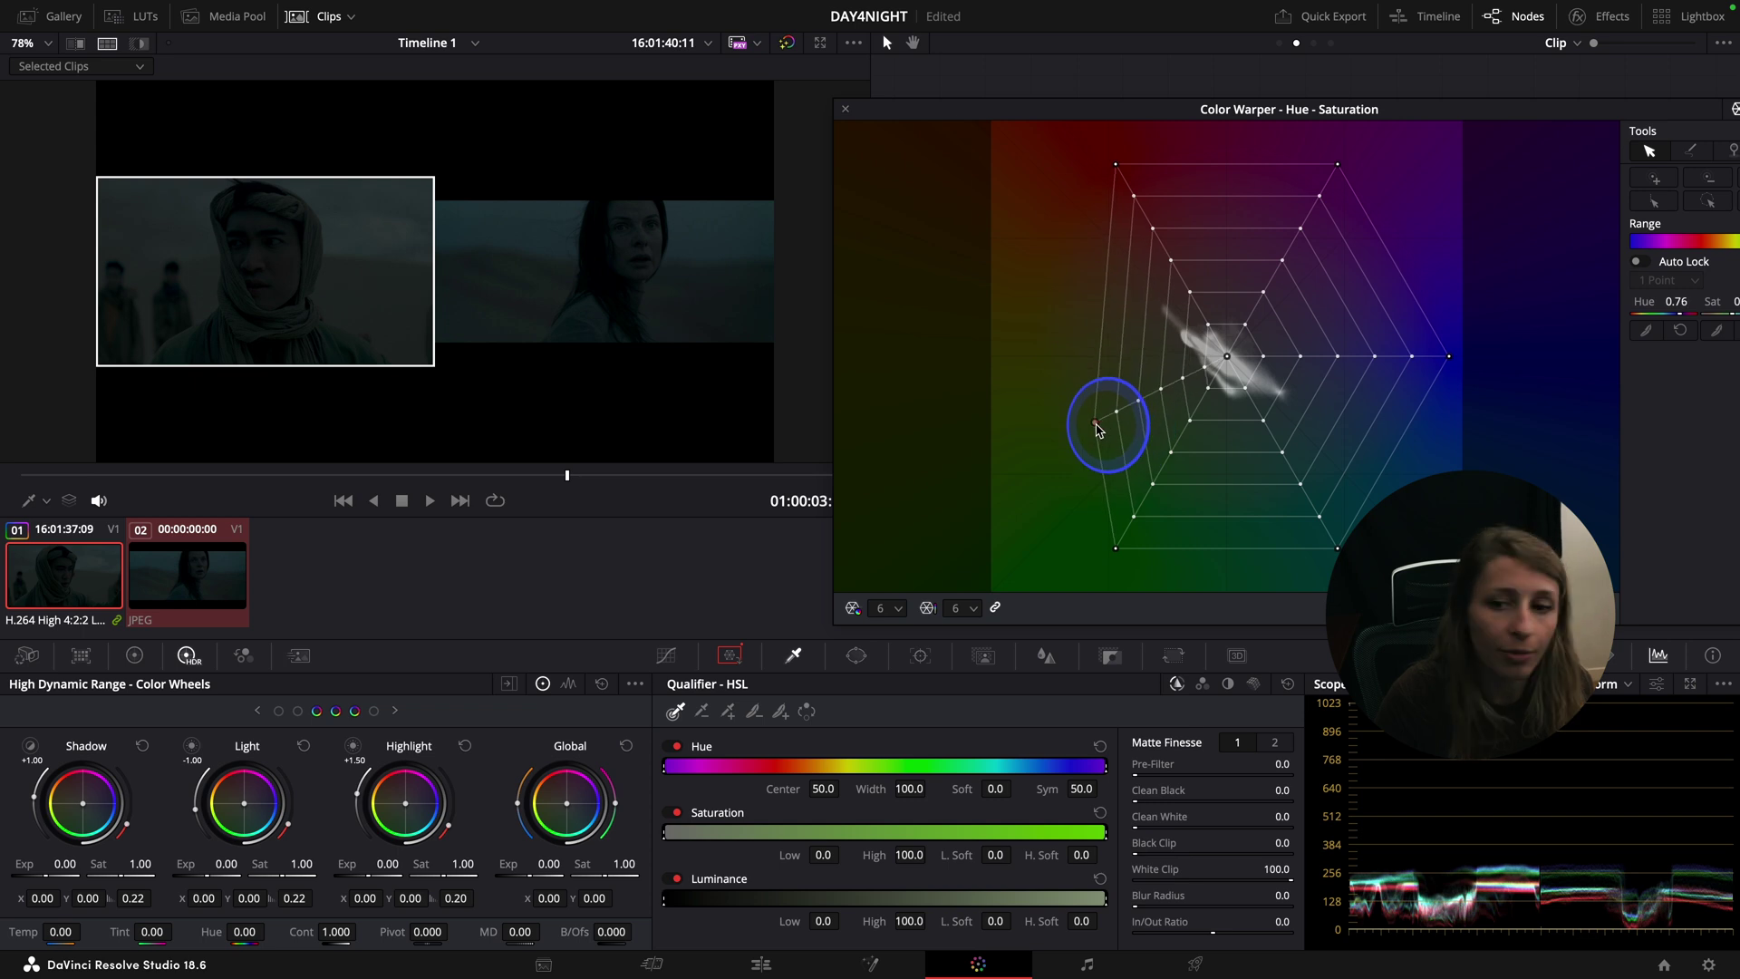
left_click_drag(1102, 424, 1134, 437)
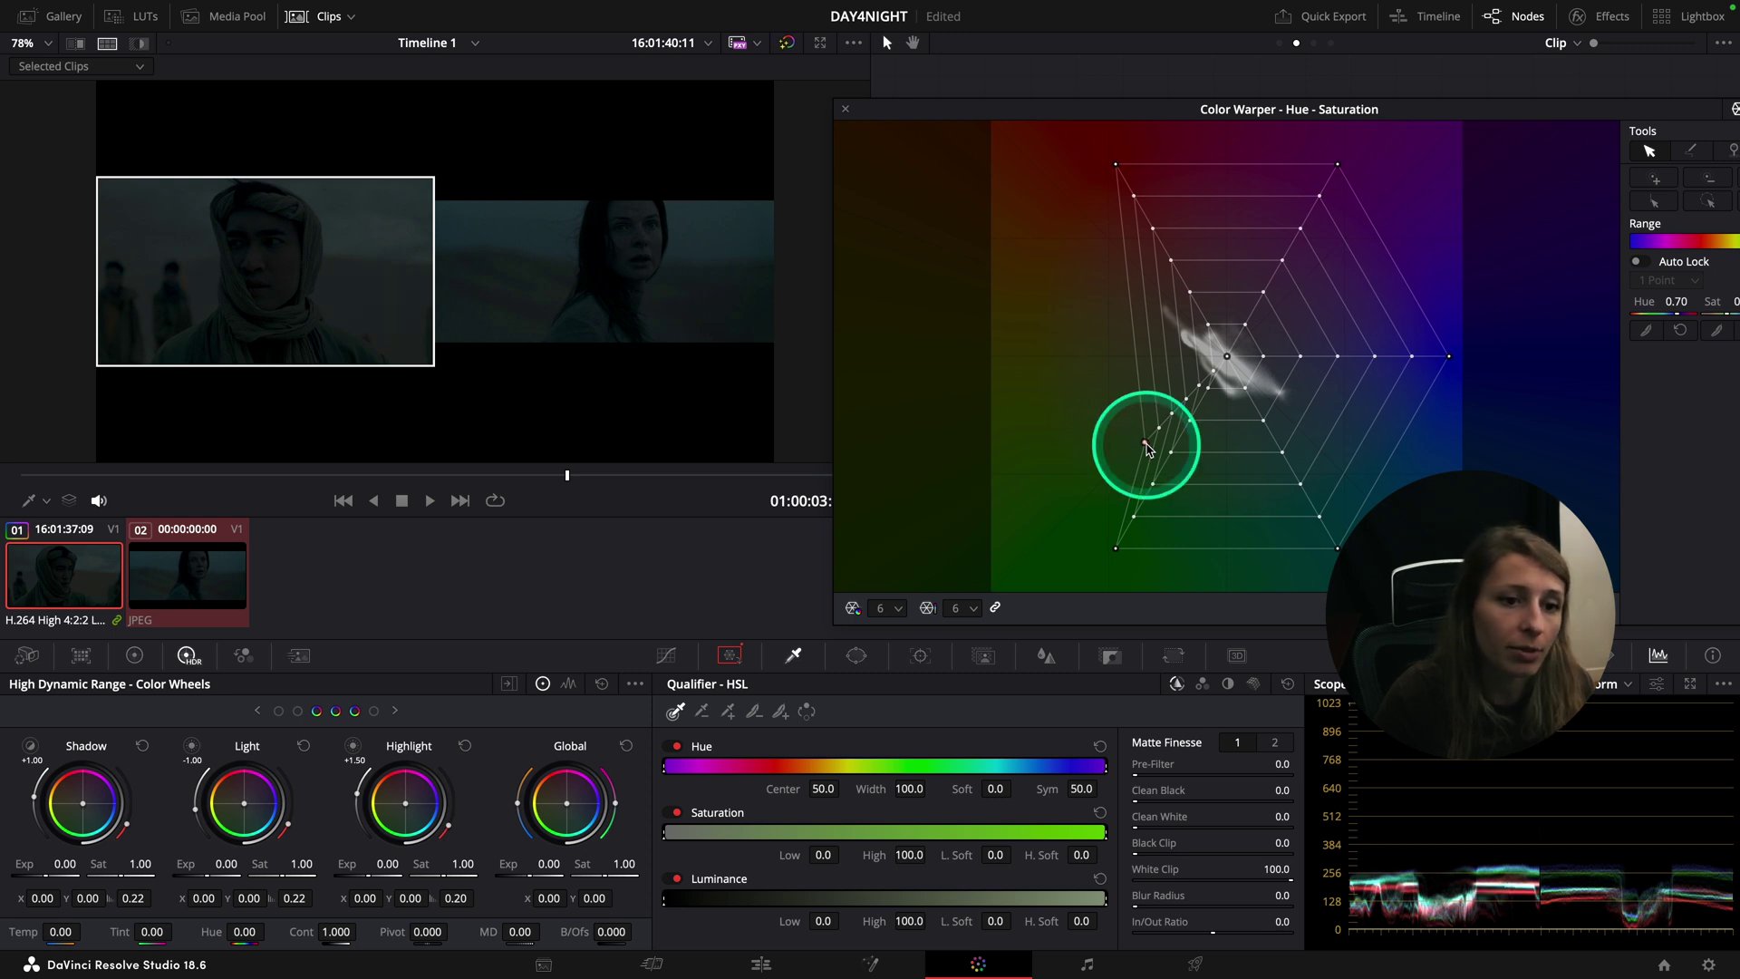
left_click_drag(1146, 444, 1118, 442)
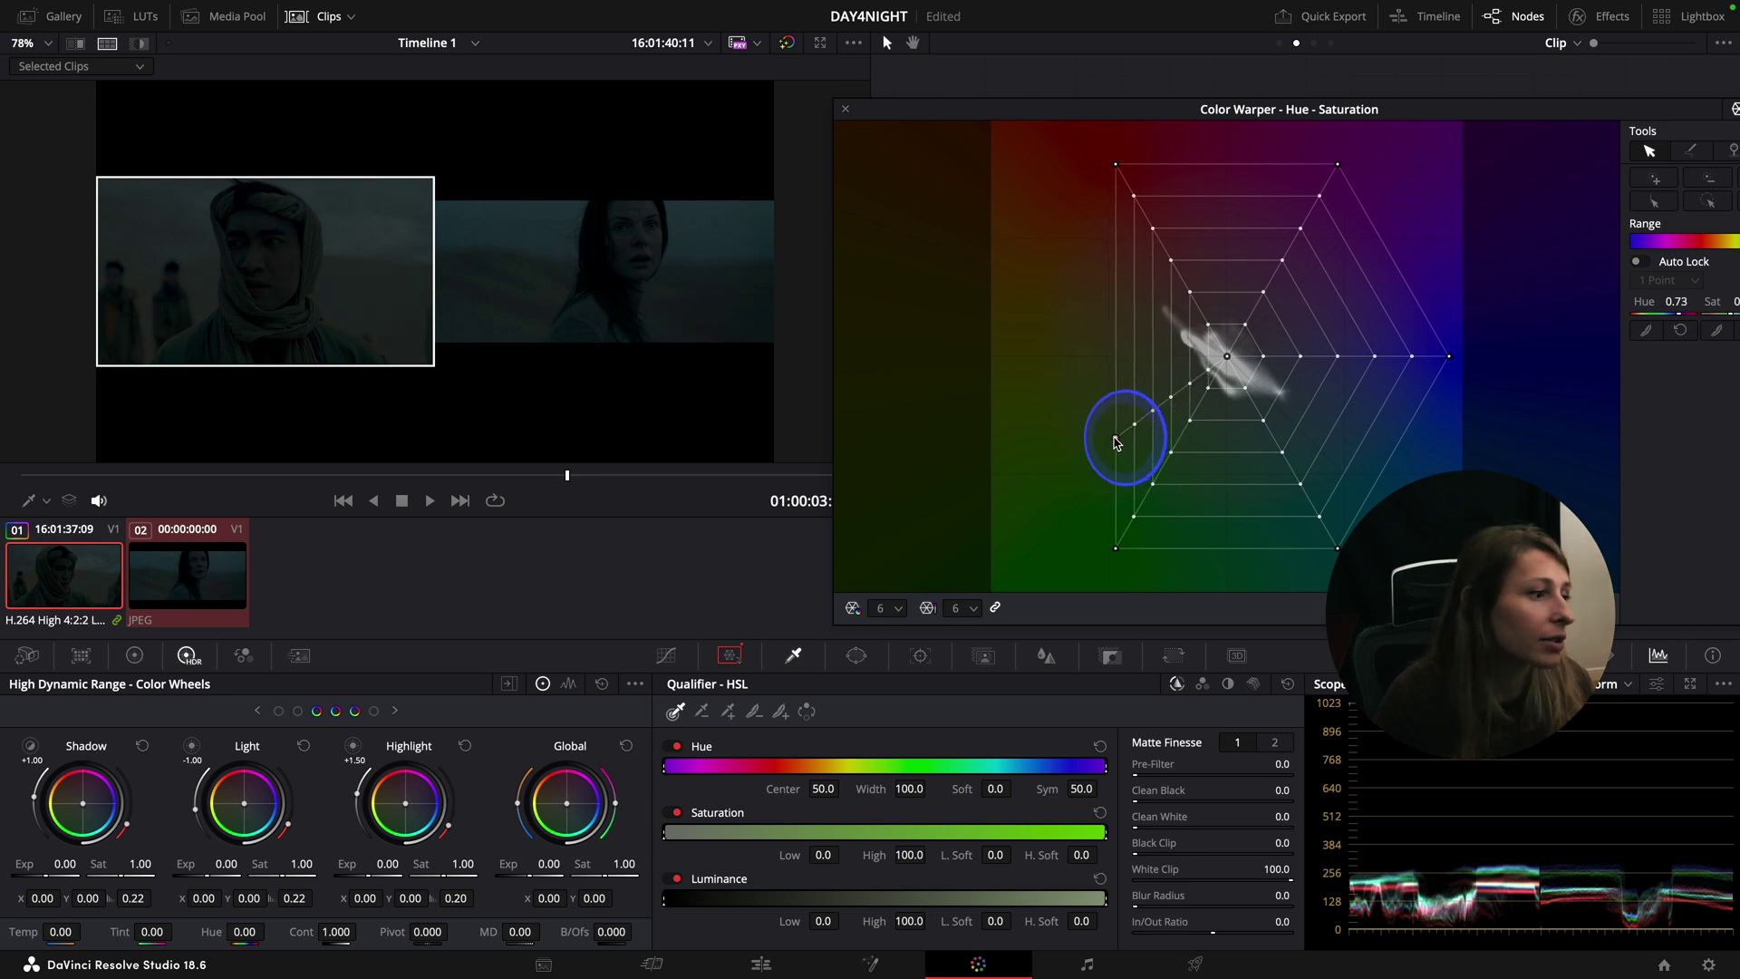
left_click(1119, 443)
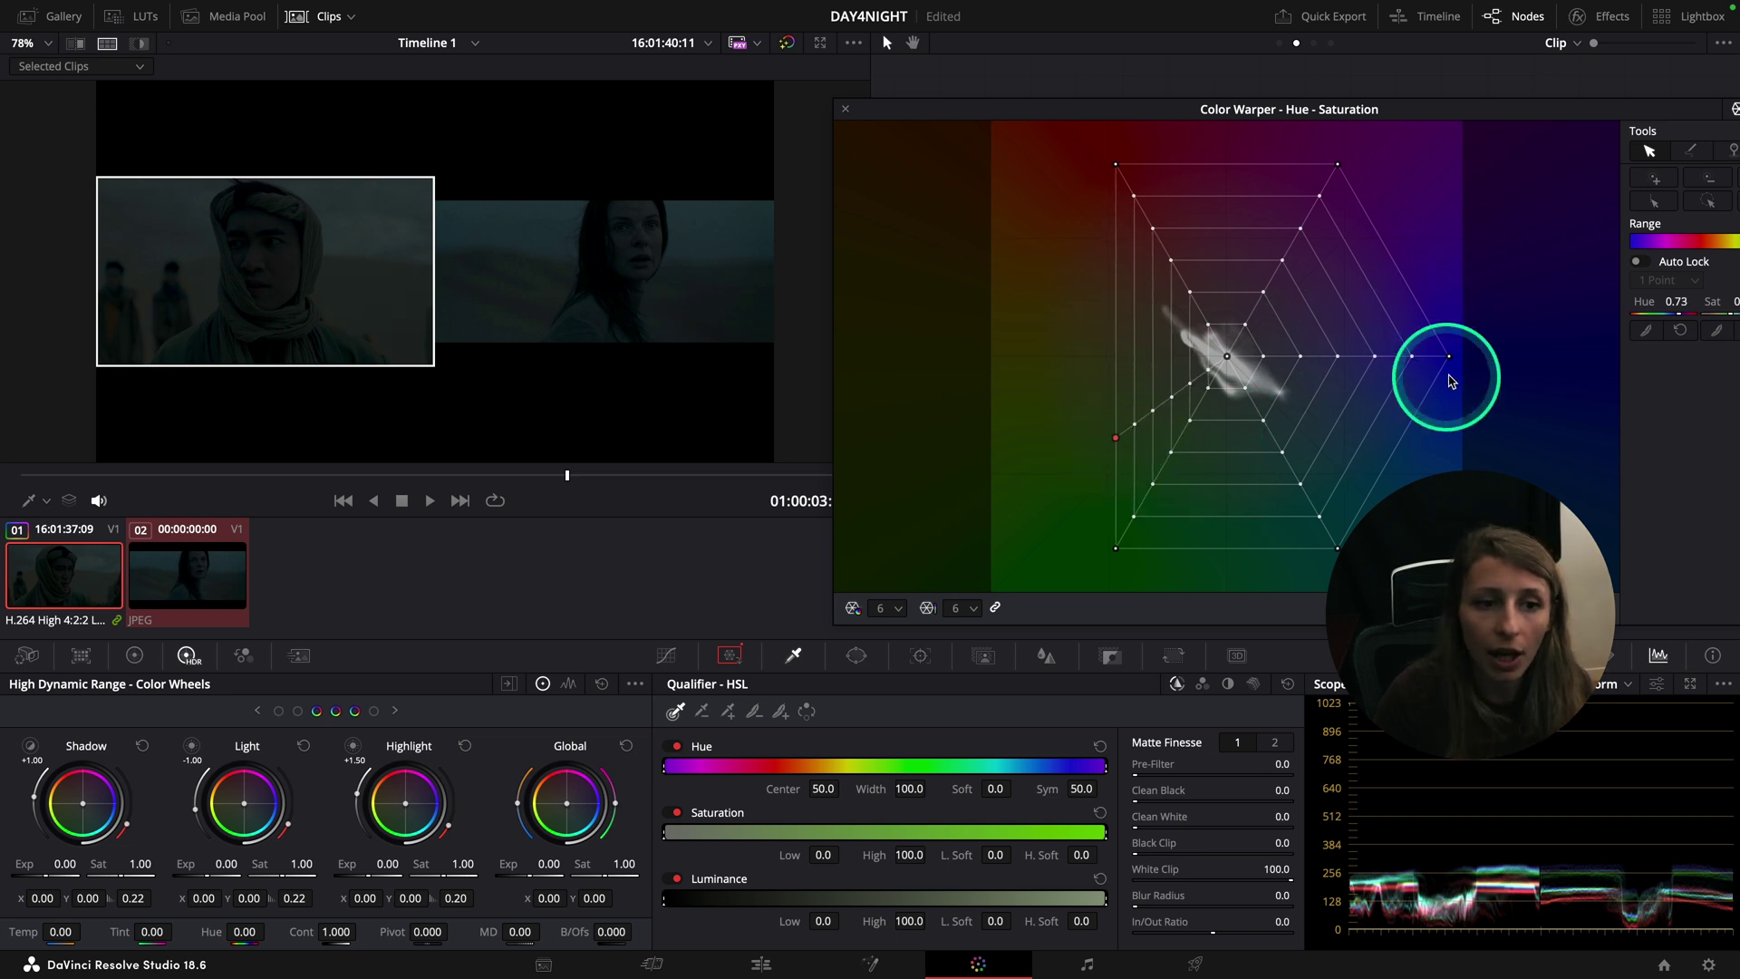
Step: Drag the blue-purple hue vertex downward toward cyan in the Color Warper
left_click_drag(1448, 360, 1449, 437)
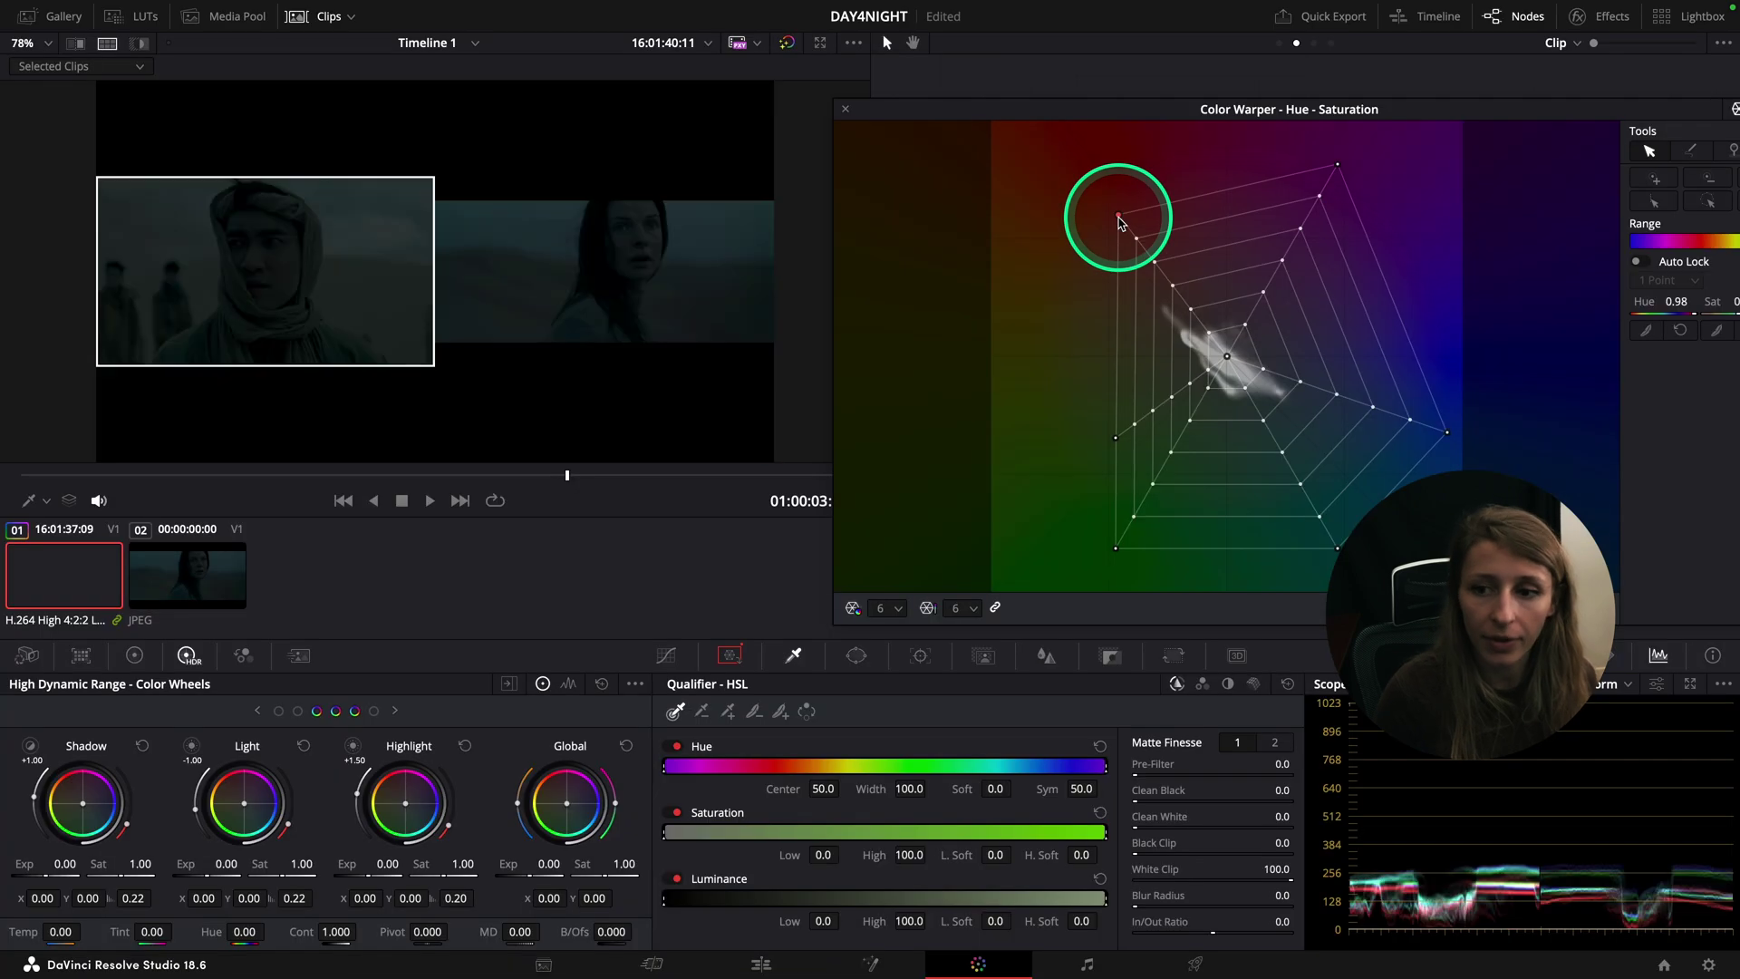
Step: Collapse the Color Warper, reposition FILM, and select the new empty node 07 before it
left_click(837, 109)
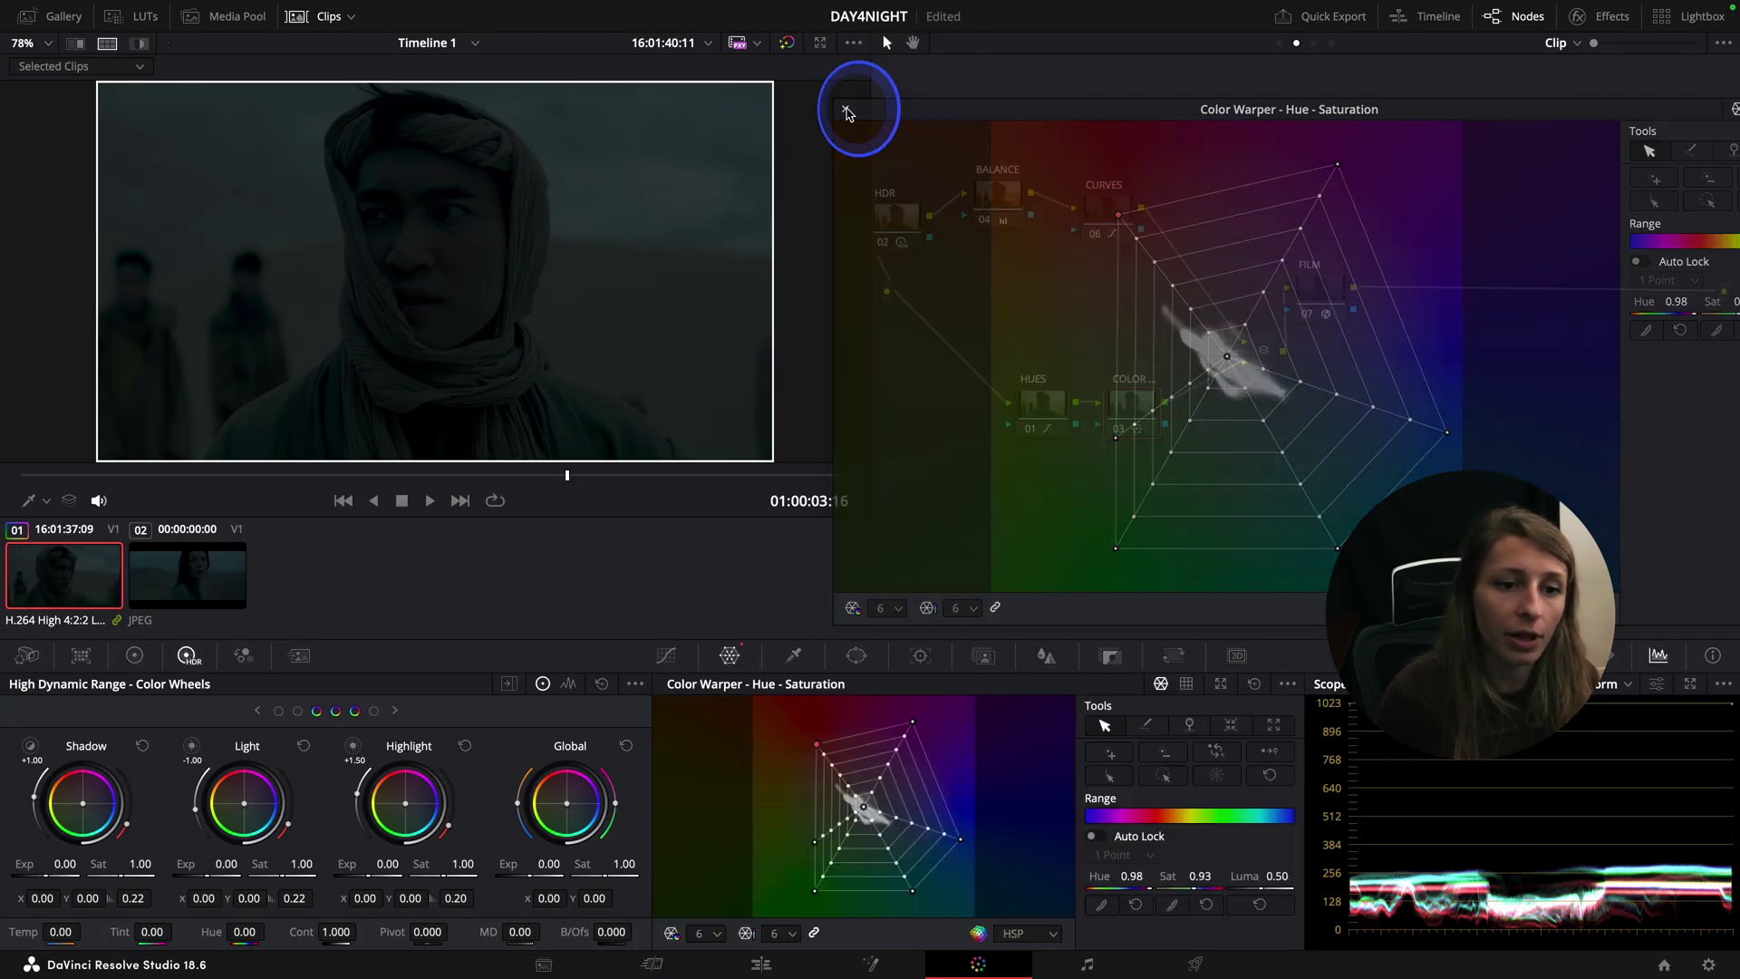
left_click(172, 583, "ctrl")
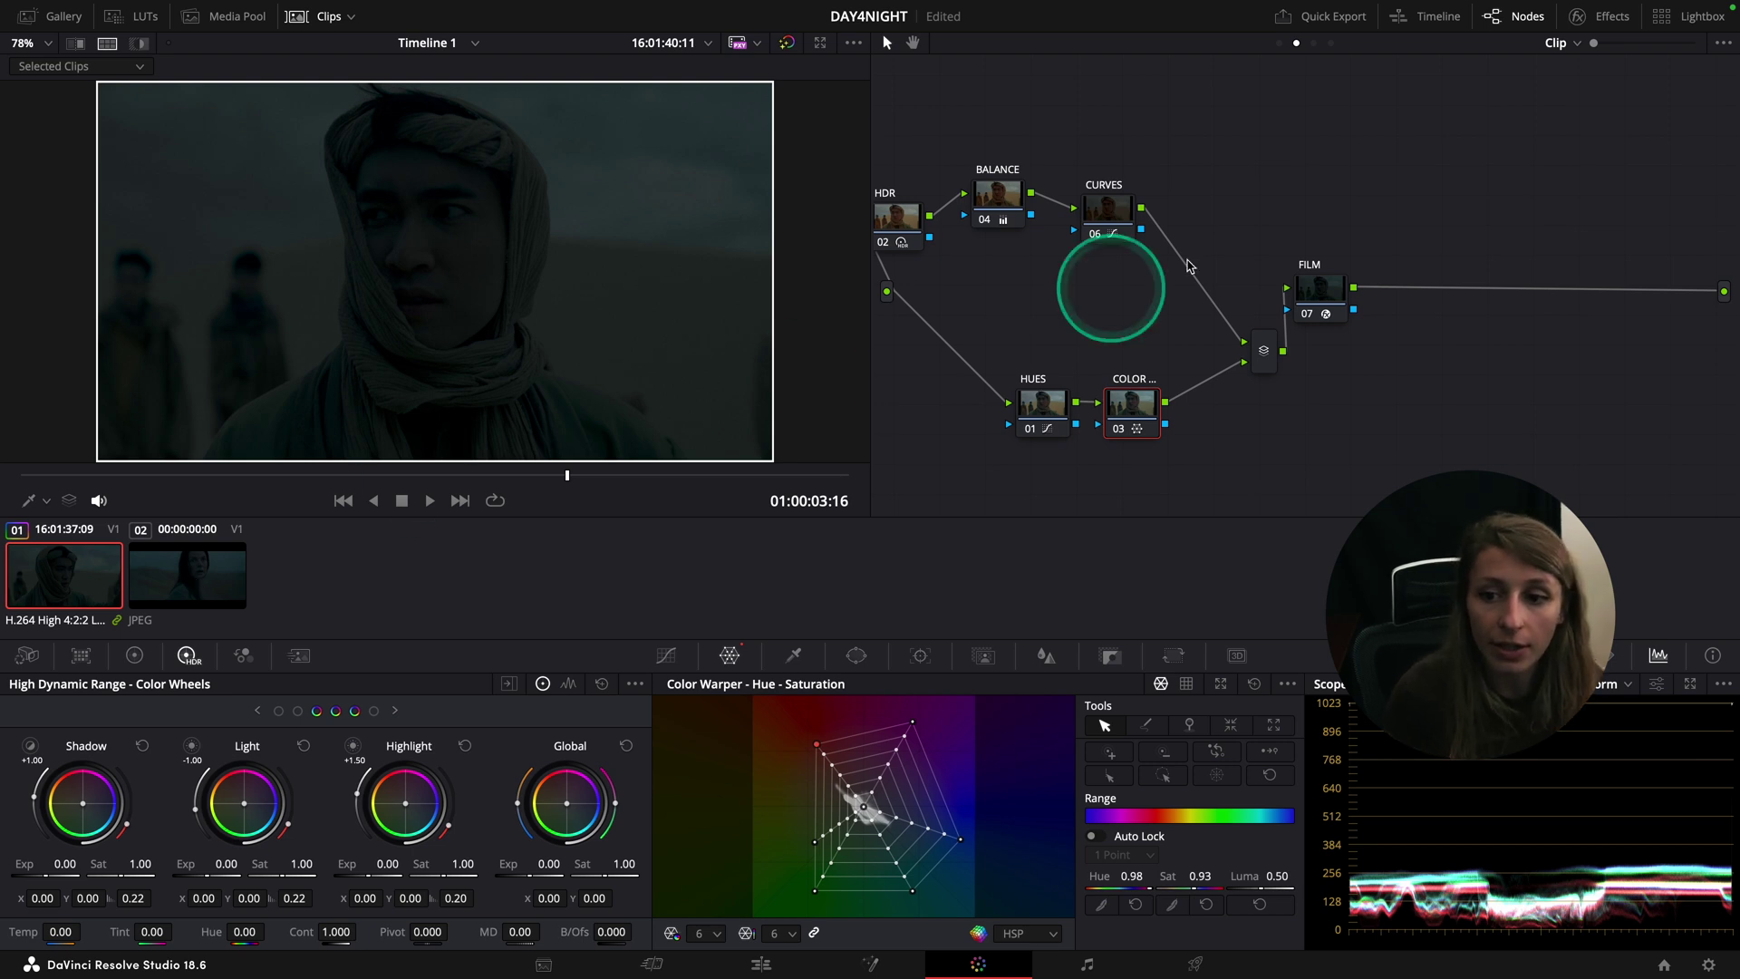
left_click_drag(1336, 287, 280, 587)
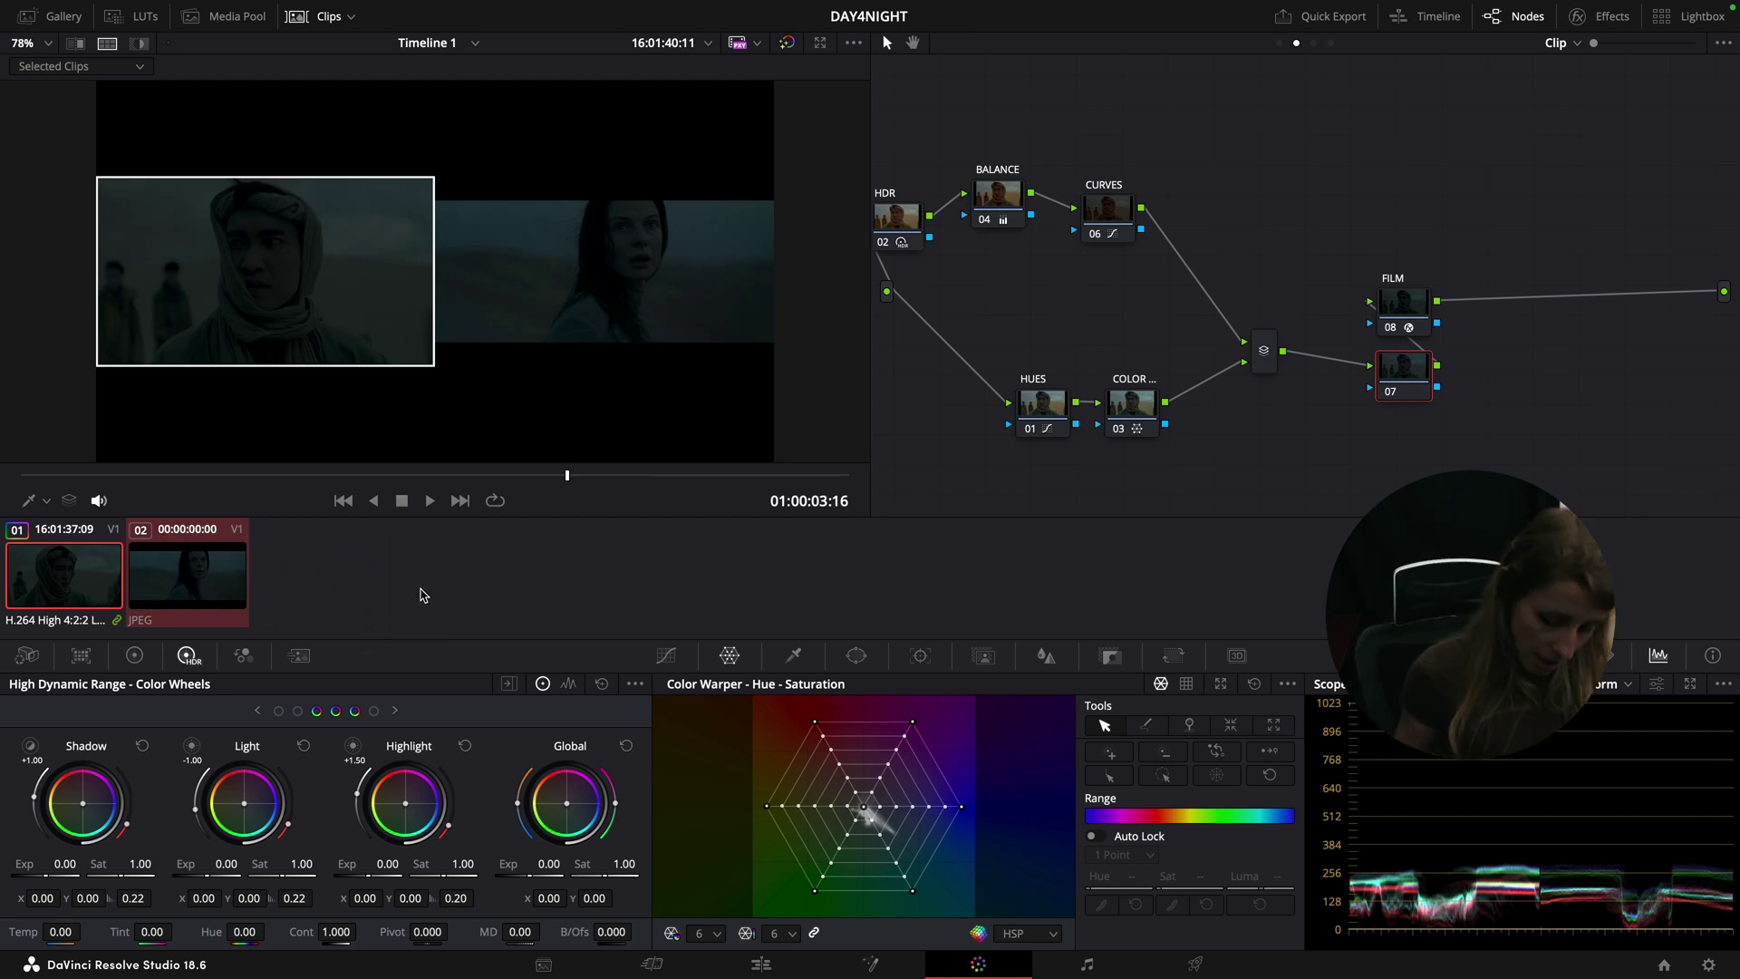
key("super+f")
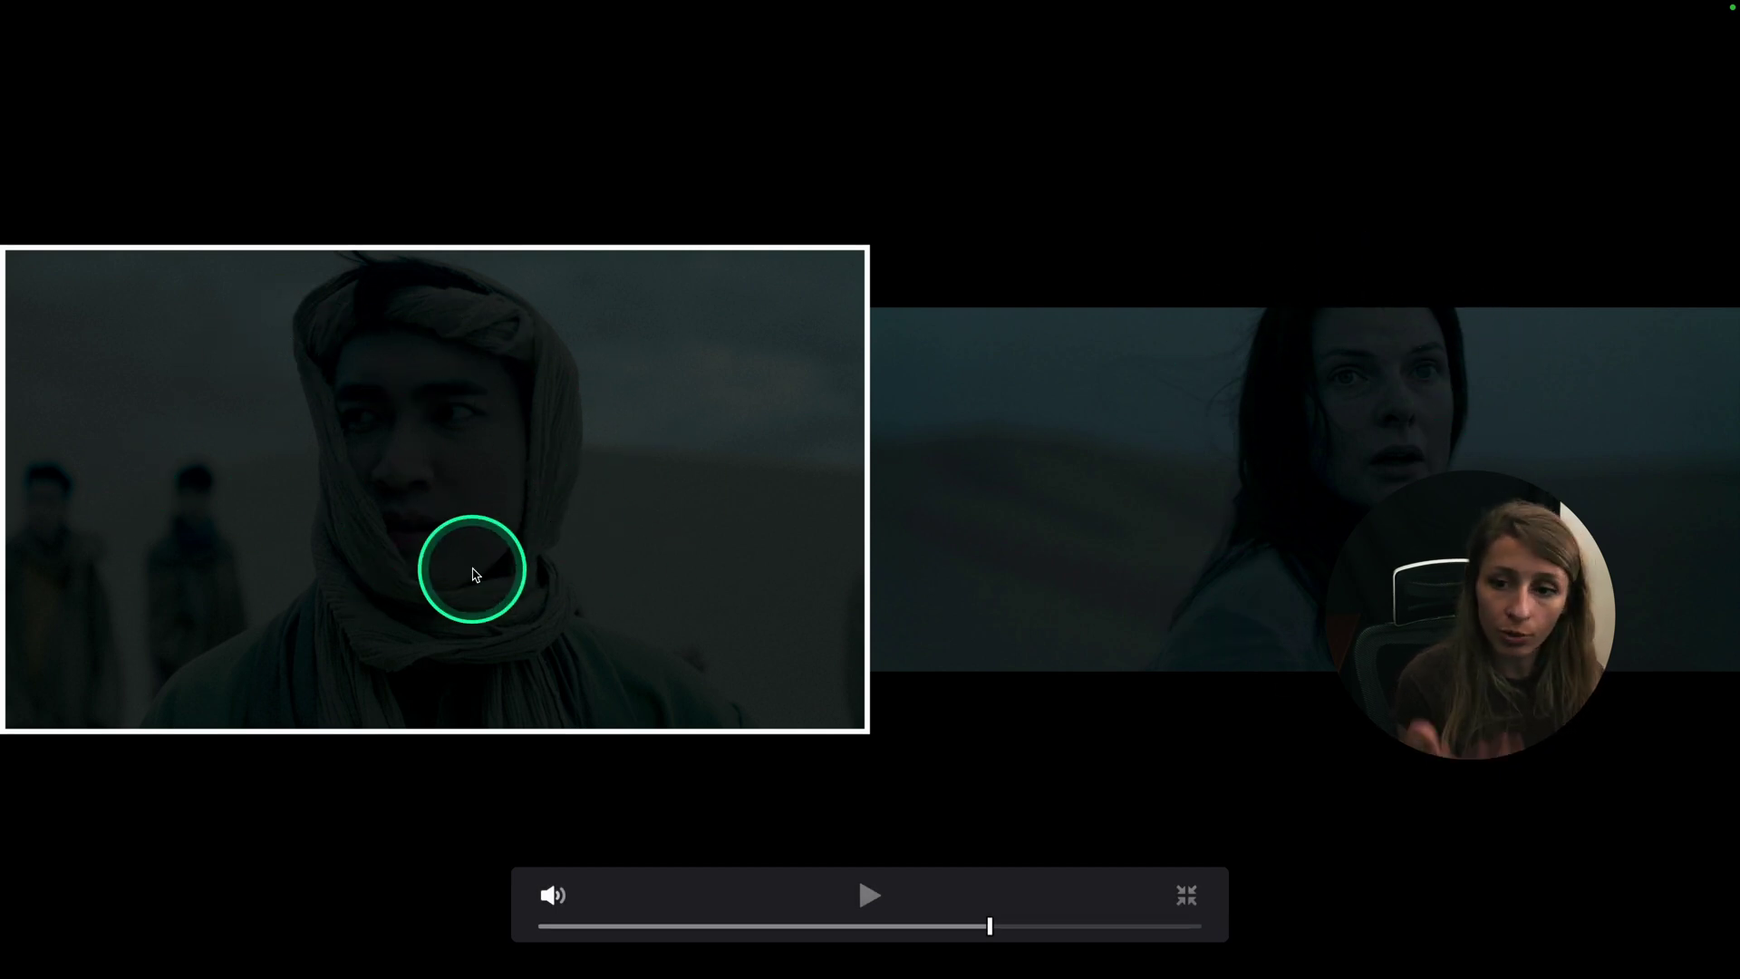
key("Escape")
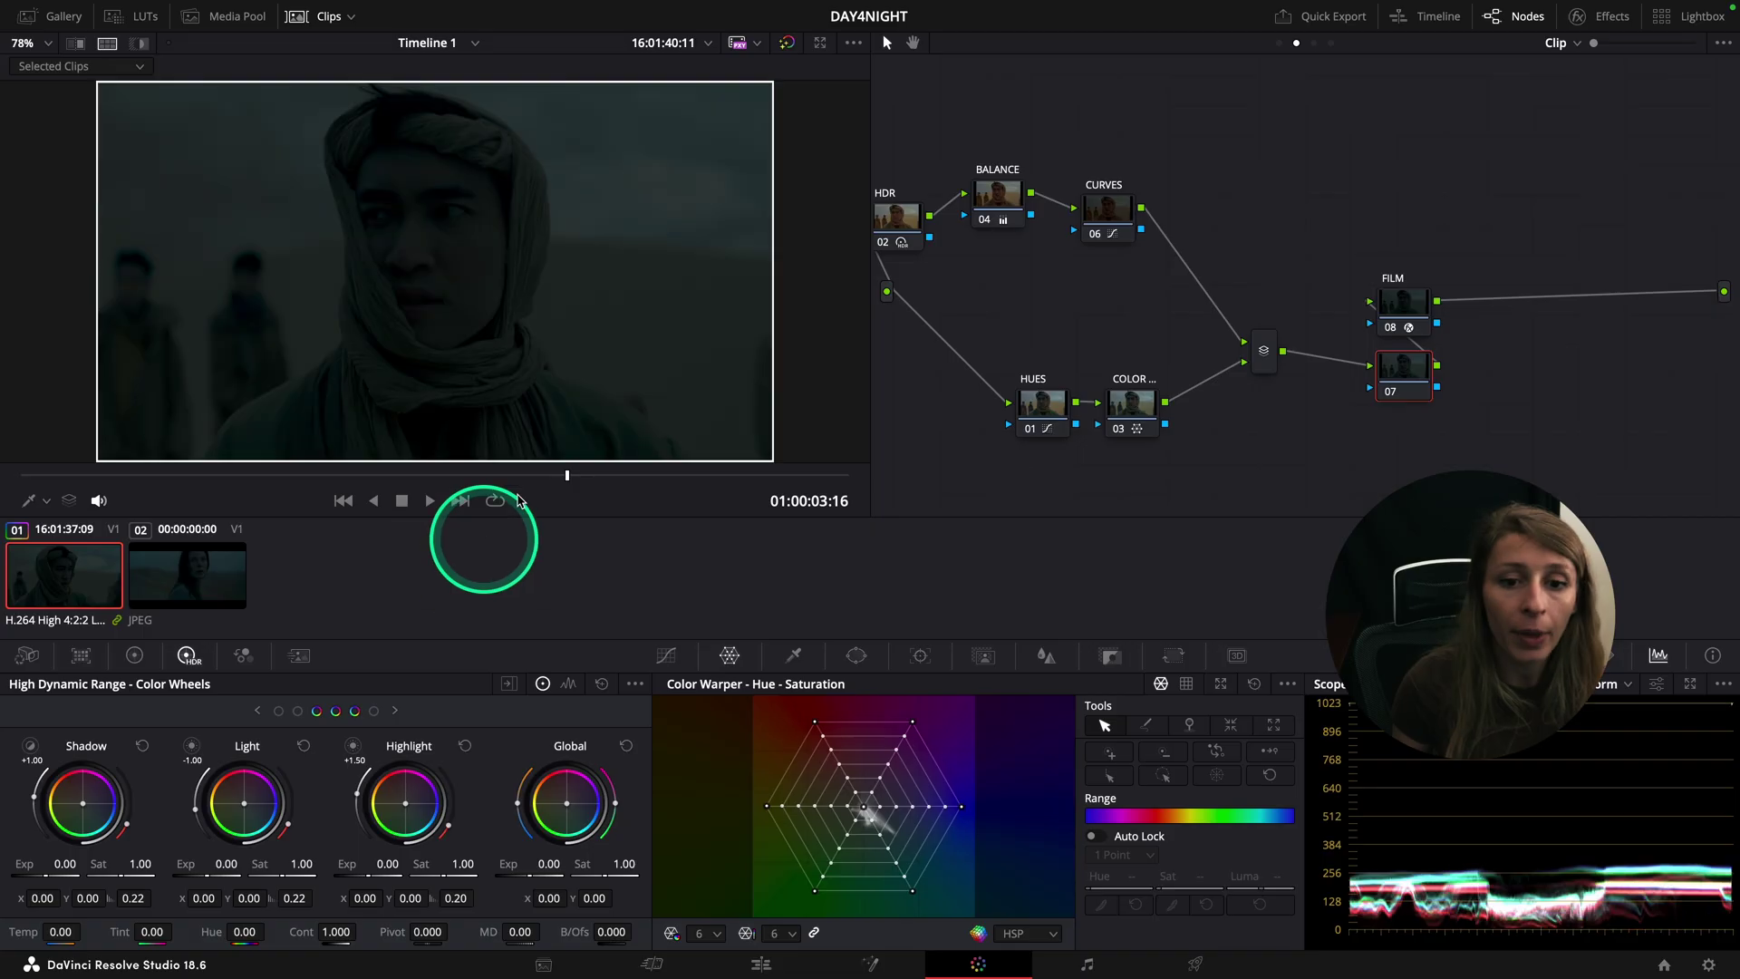
left_click(1400, 376)
Step: Add a Circle window and shape it into an oval over the face
left_click(856, 657)
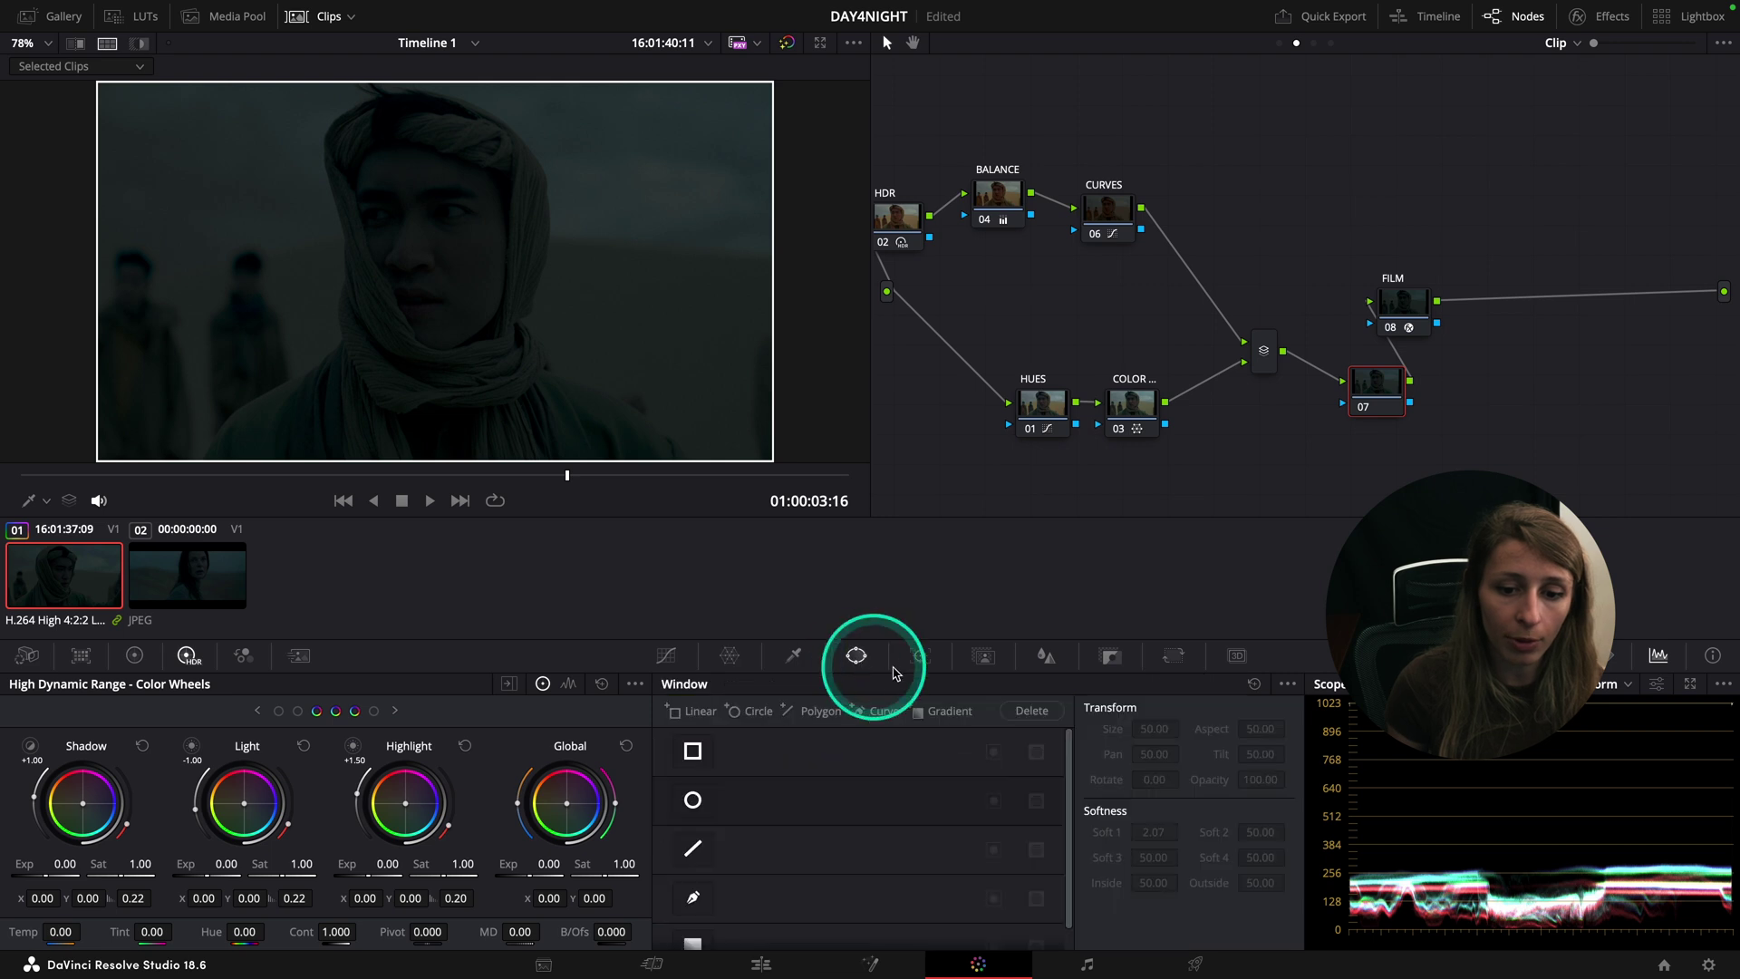
left_click(692, 797)
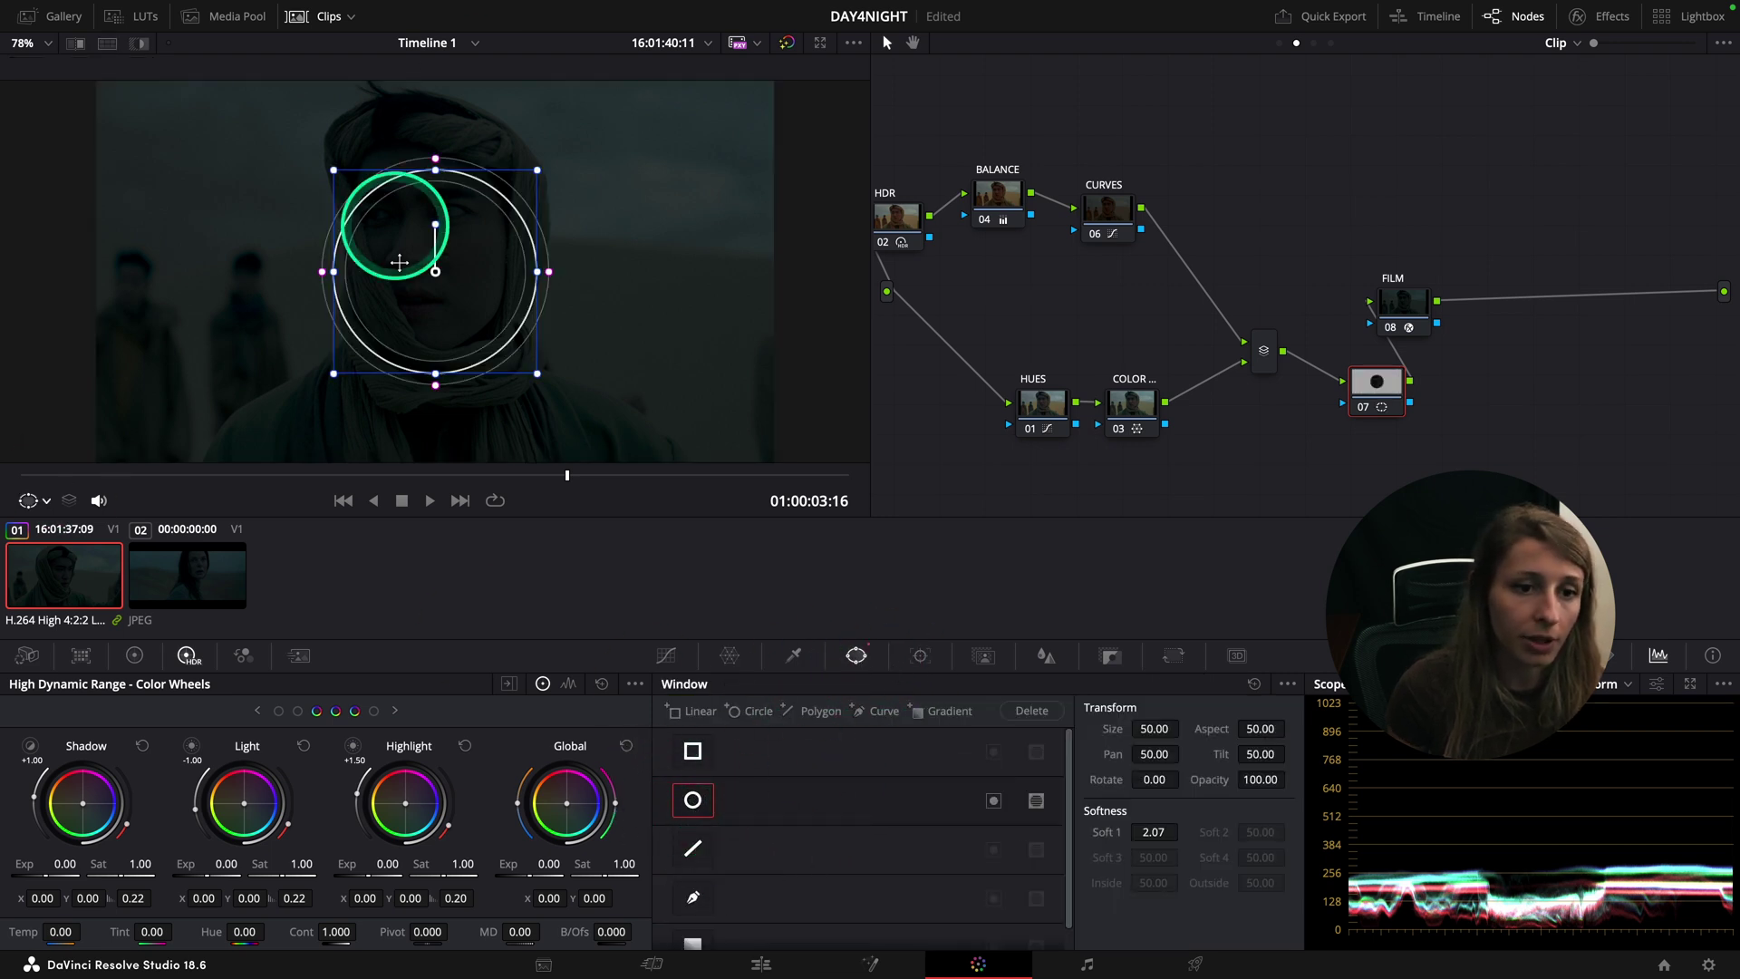
left_click_drag(447, 344, 437, 319)
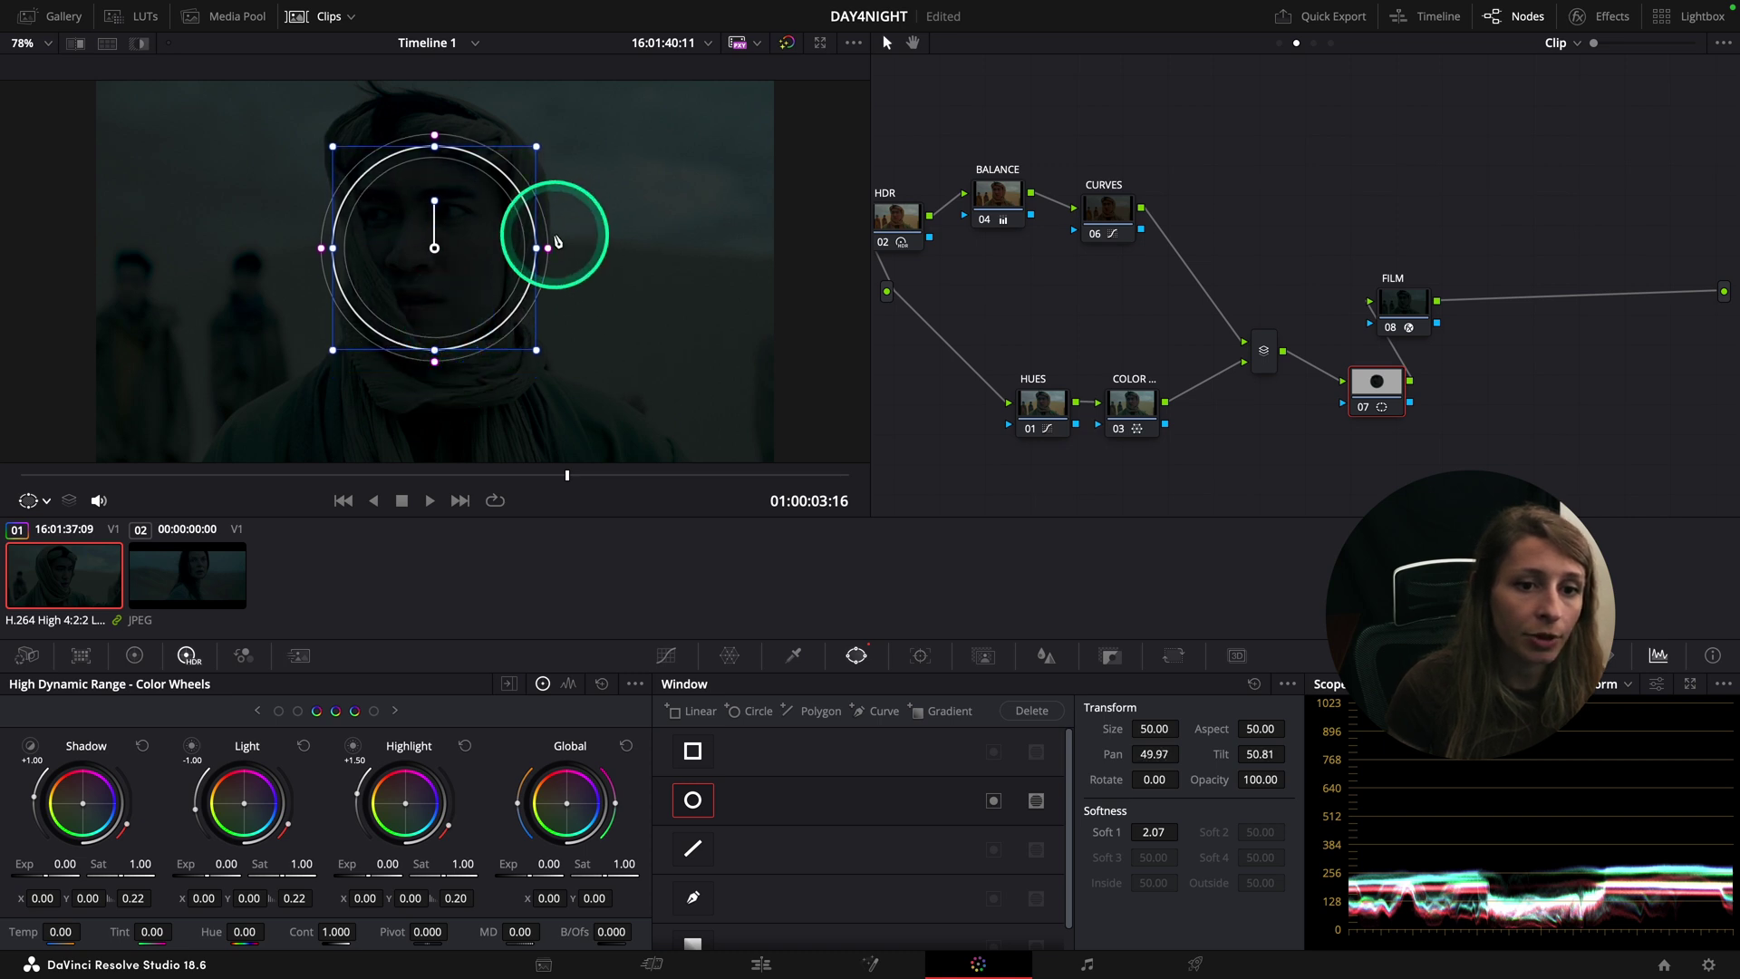
left_click_drag(547, 248, 623, 240)
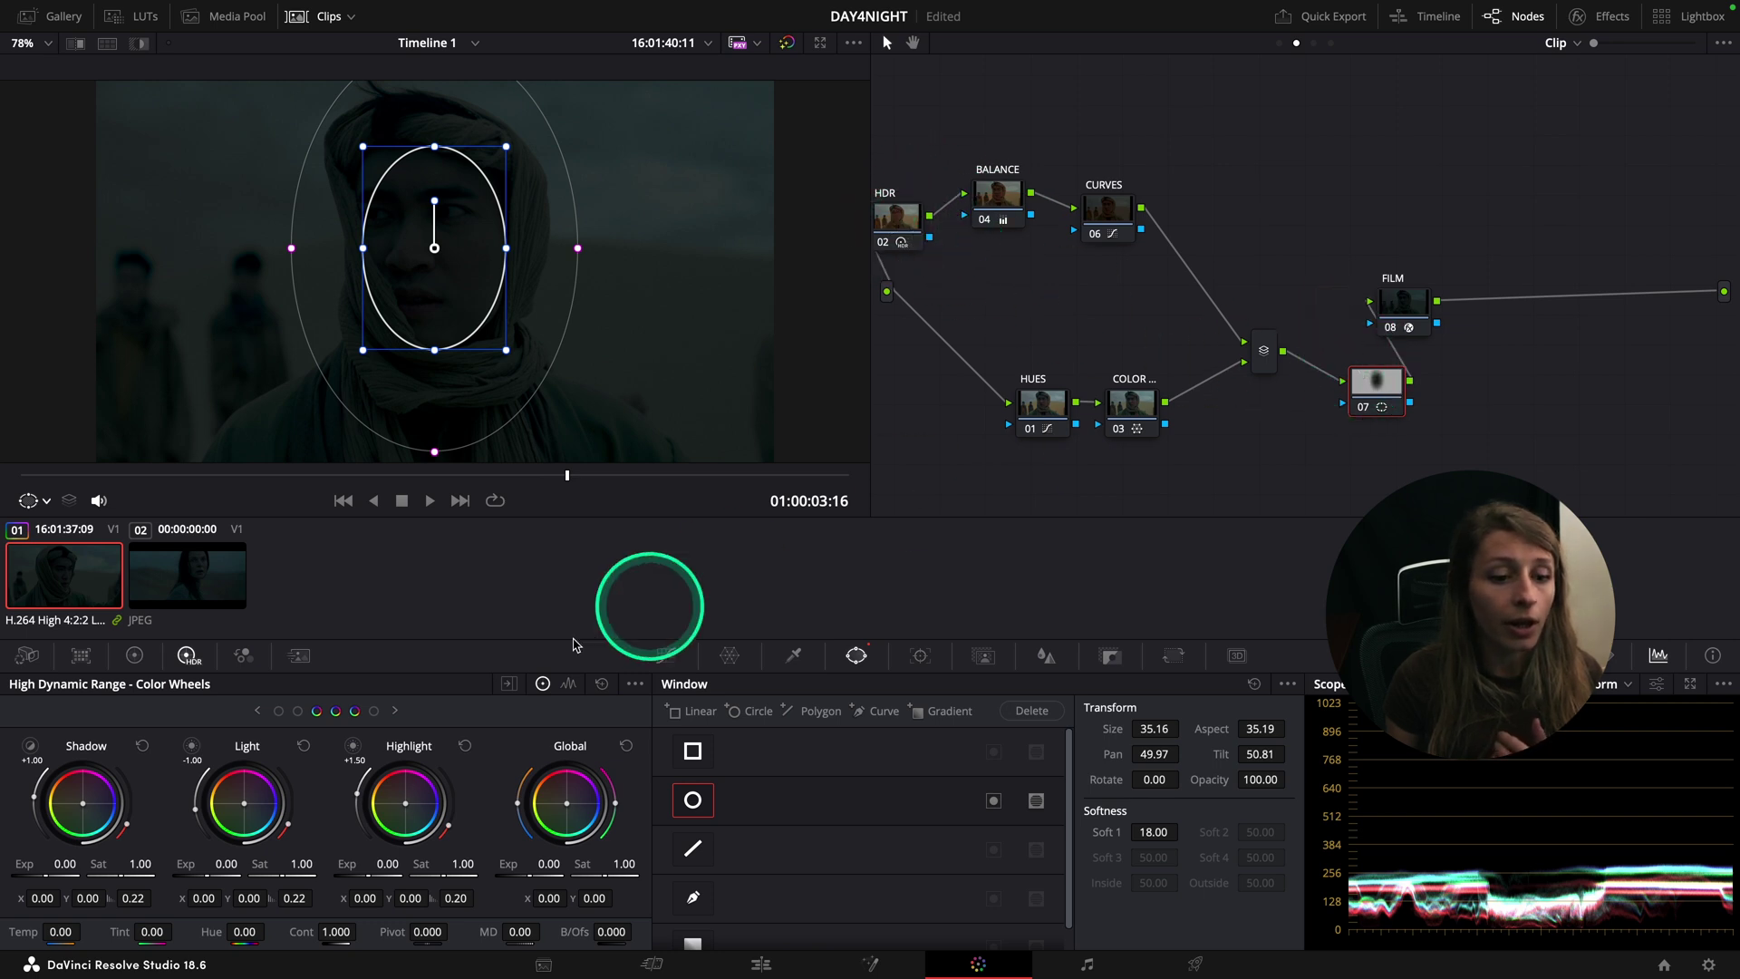
Step: Switch the color wheels to work in Linear gamma
left_click(635, 685)
mouse_move(692, 863)
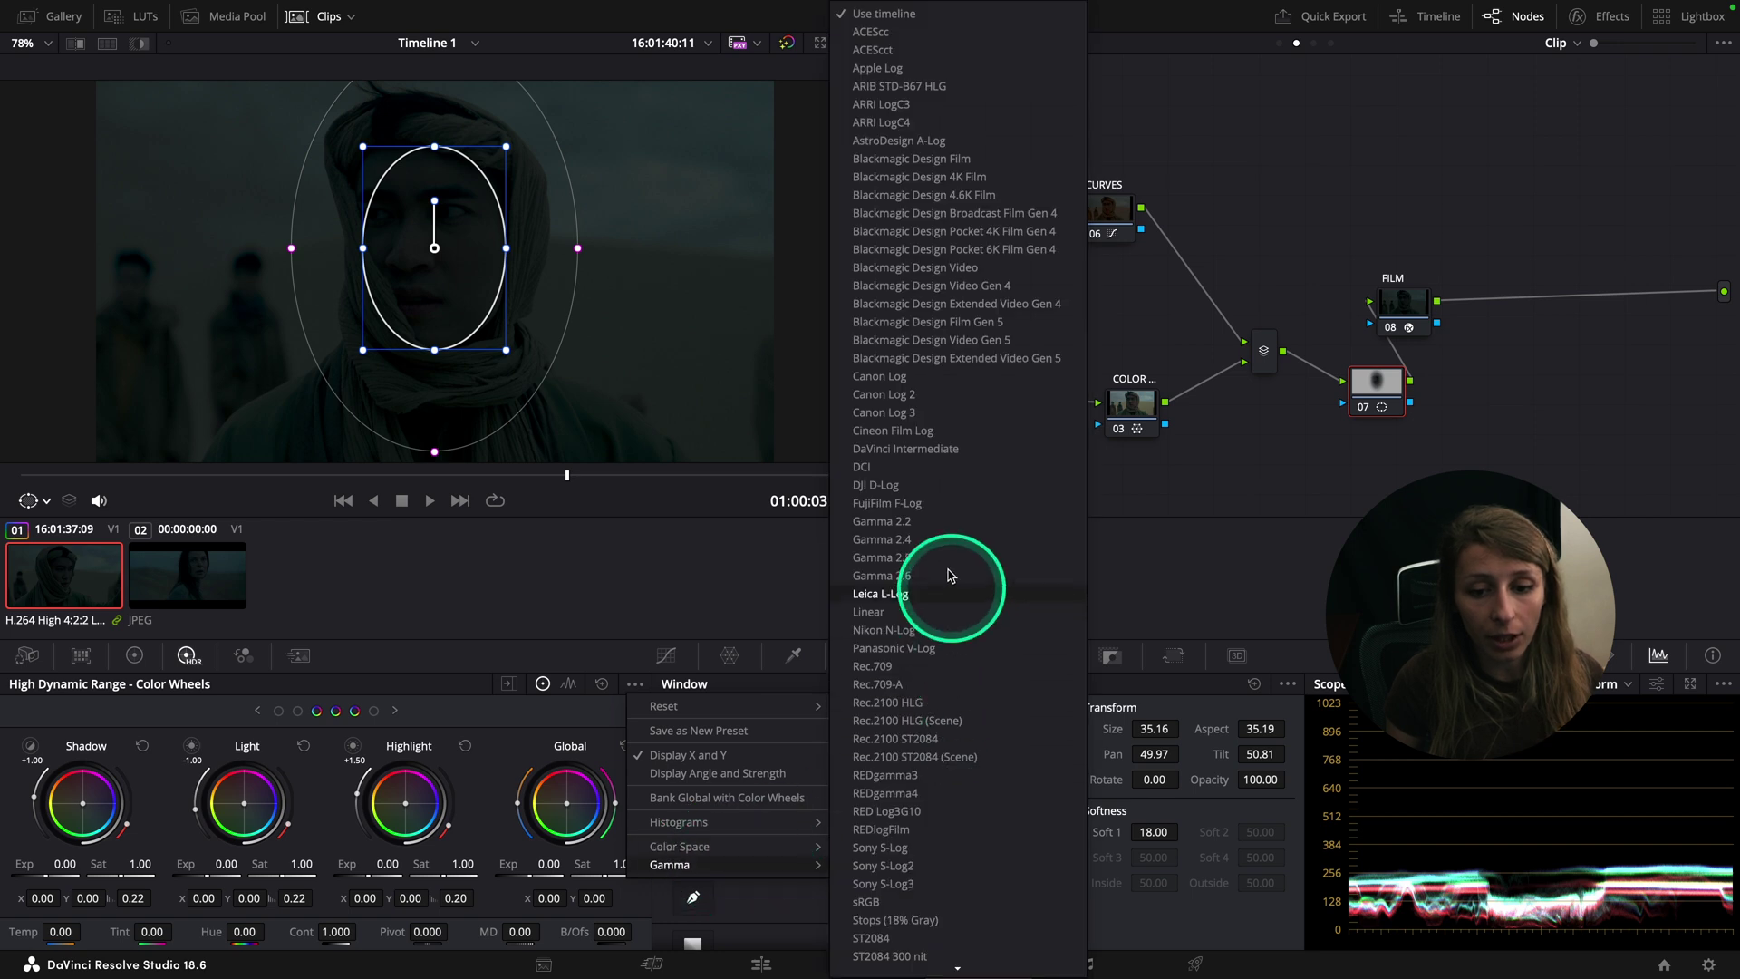
left_click(904, 614)
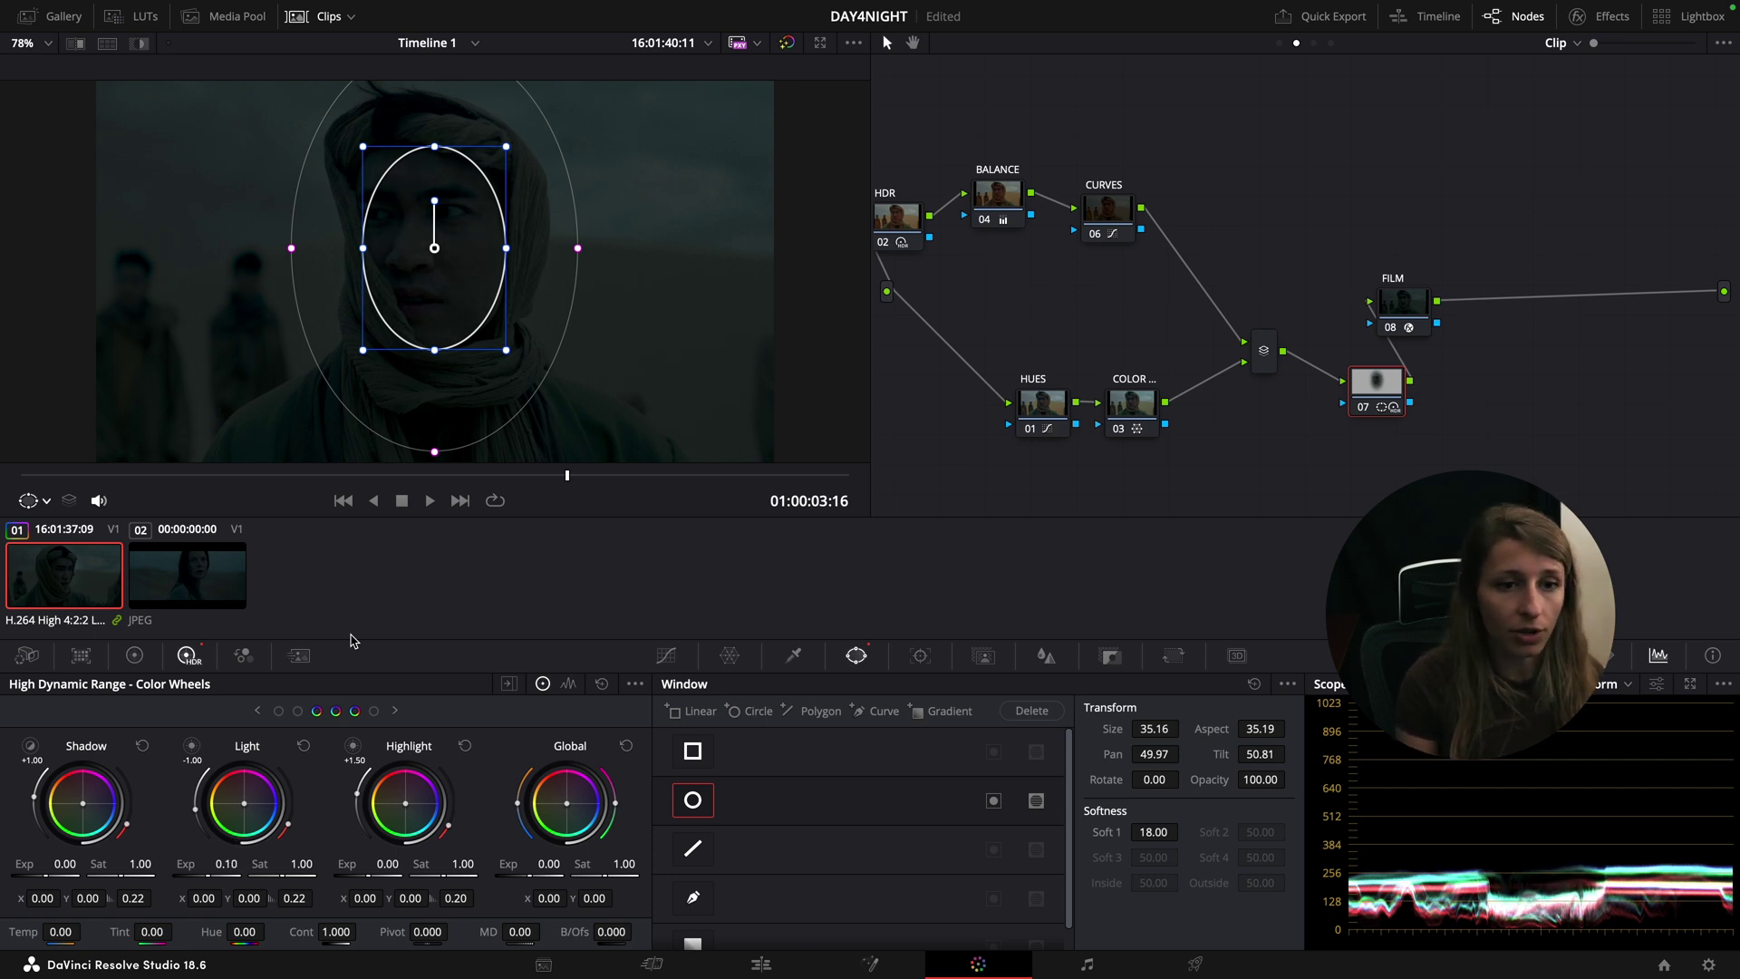
Step: Turn off the viewer's window outline and preview the grade full screen
left_click(42, 500)
left_click(107, 536)
key("super+f")
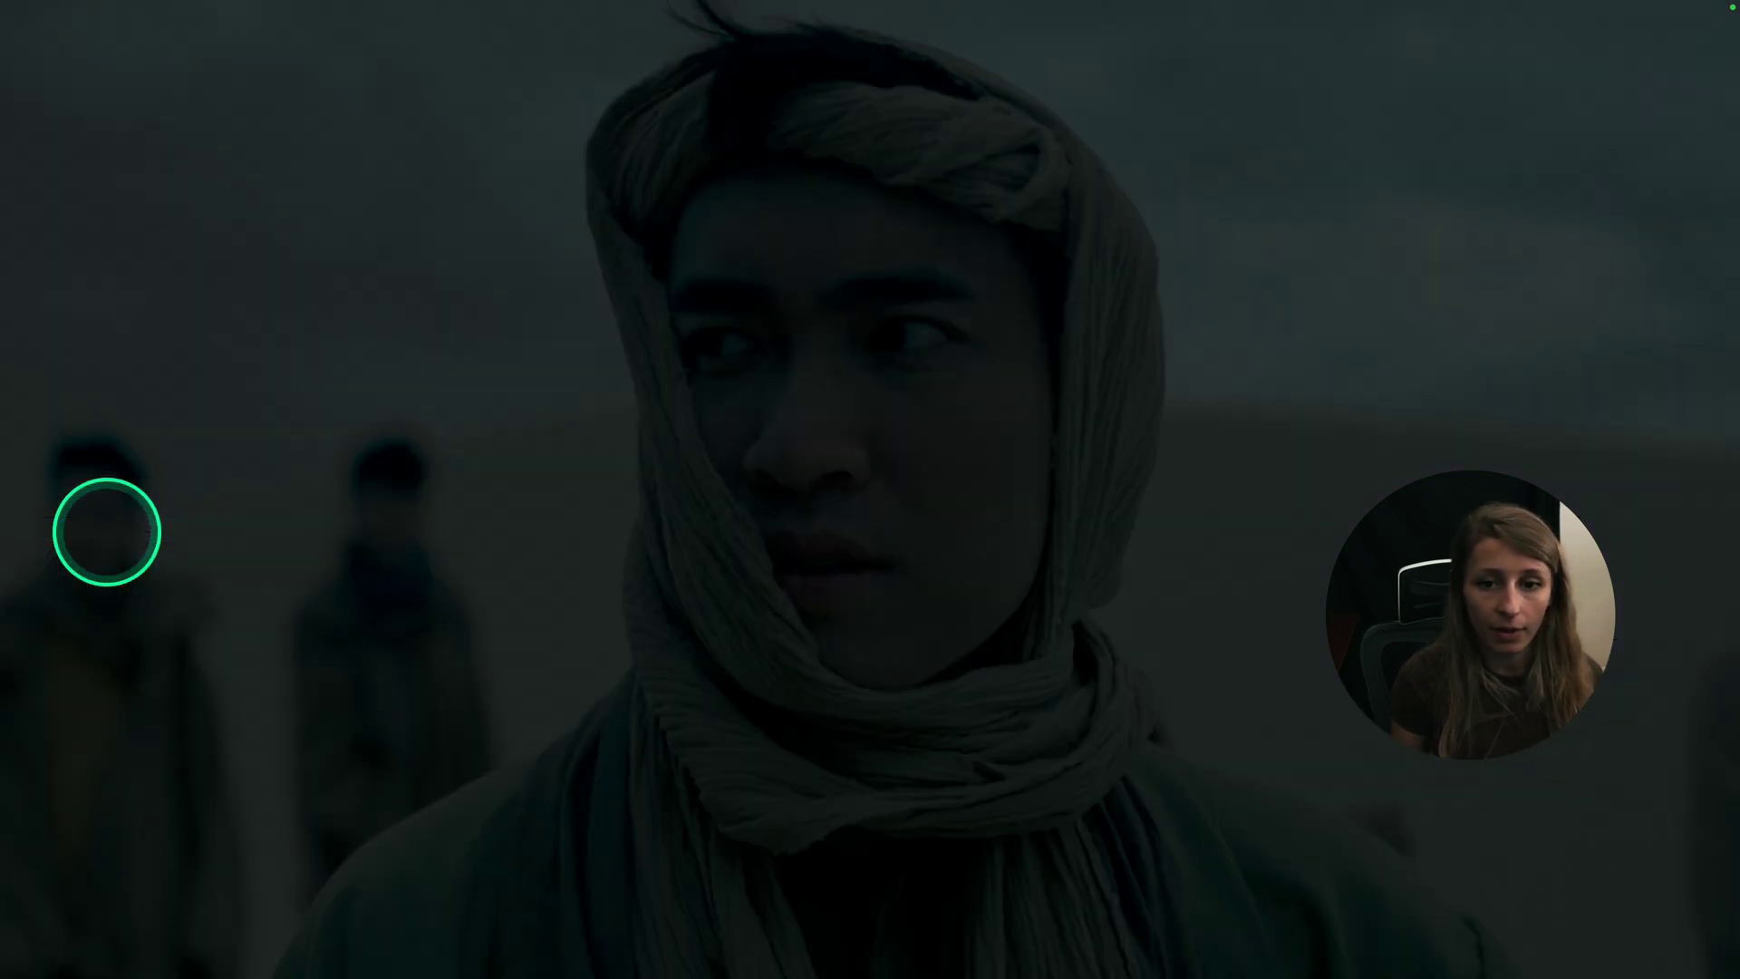
key("super+f")
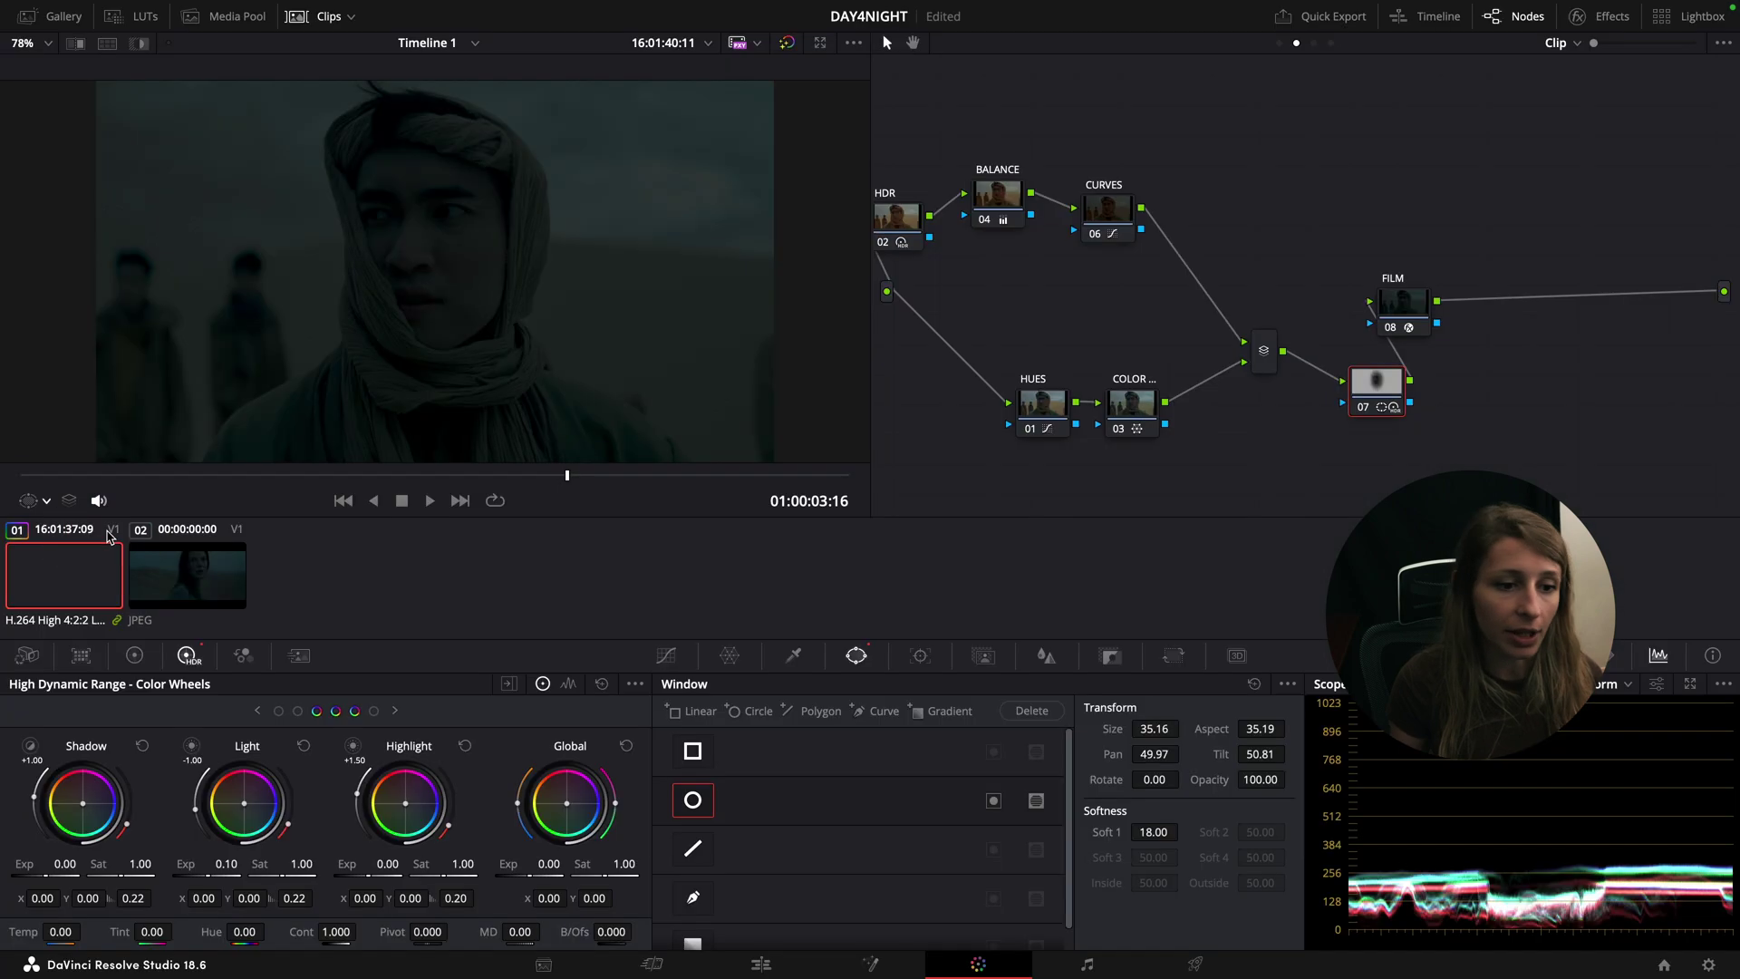
Step: Compare the shot side by side with reference clip 02, then nudge FILM and select node 07
left_click(107, 43)
key("super+f")
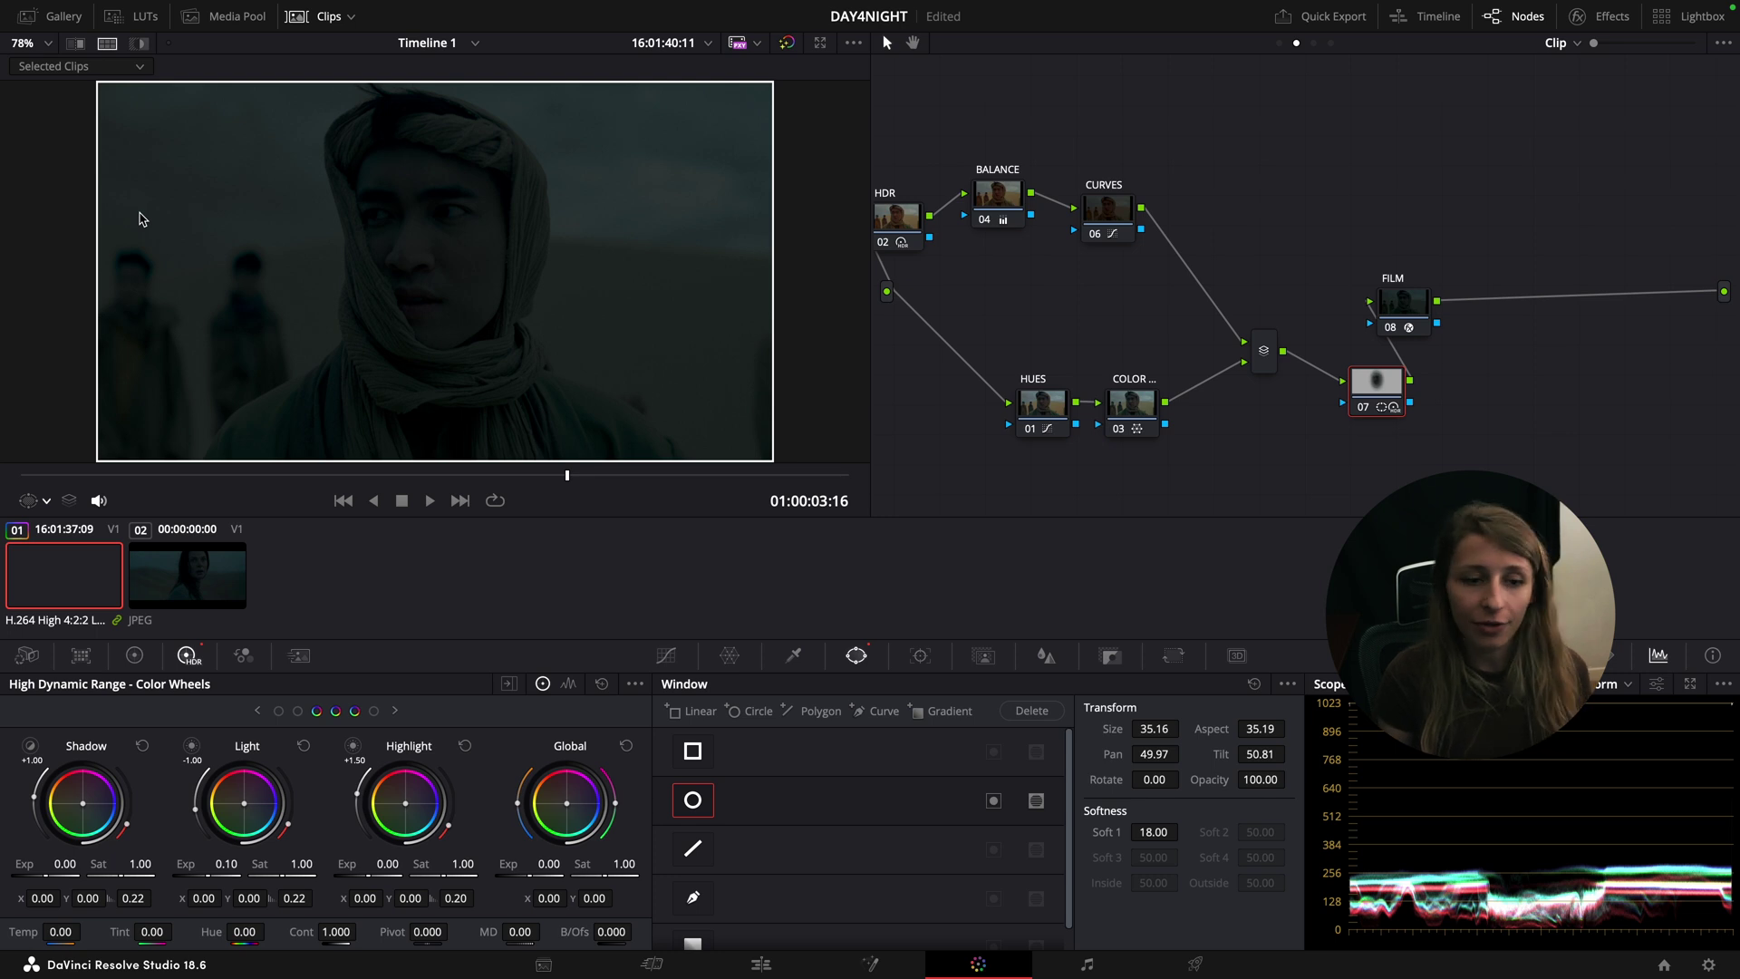
left_click(163, 566, "super")
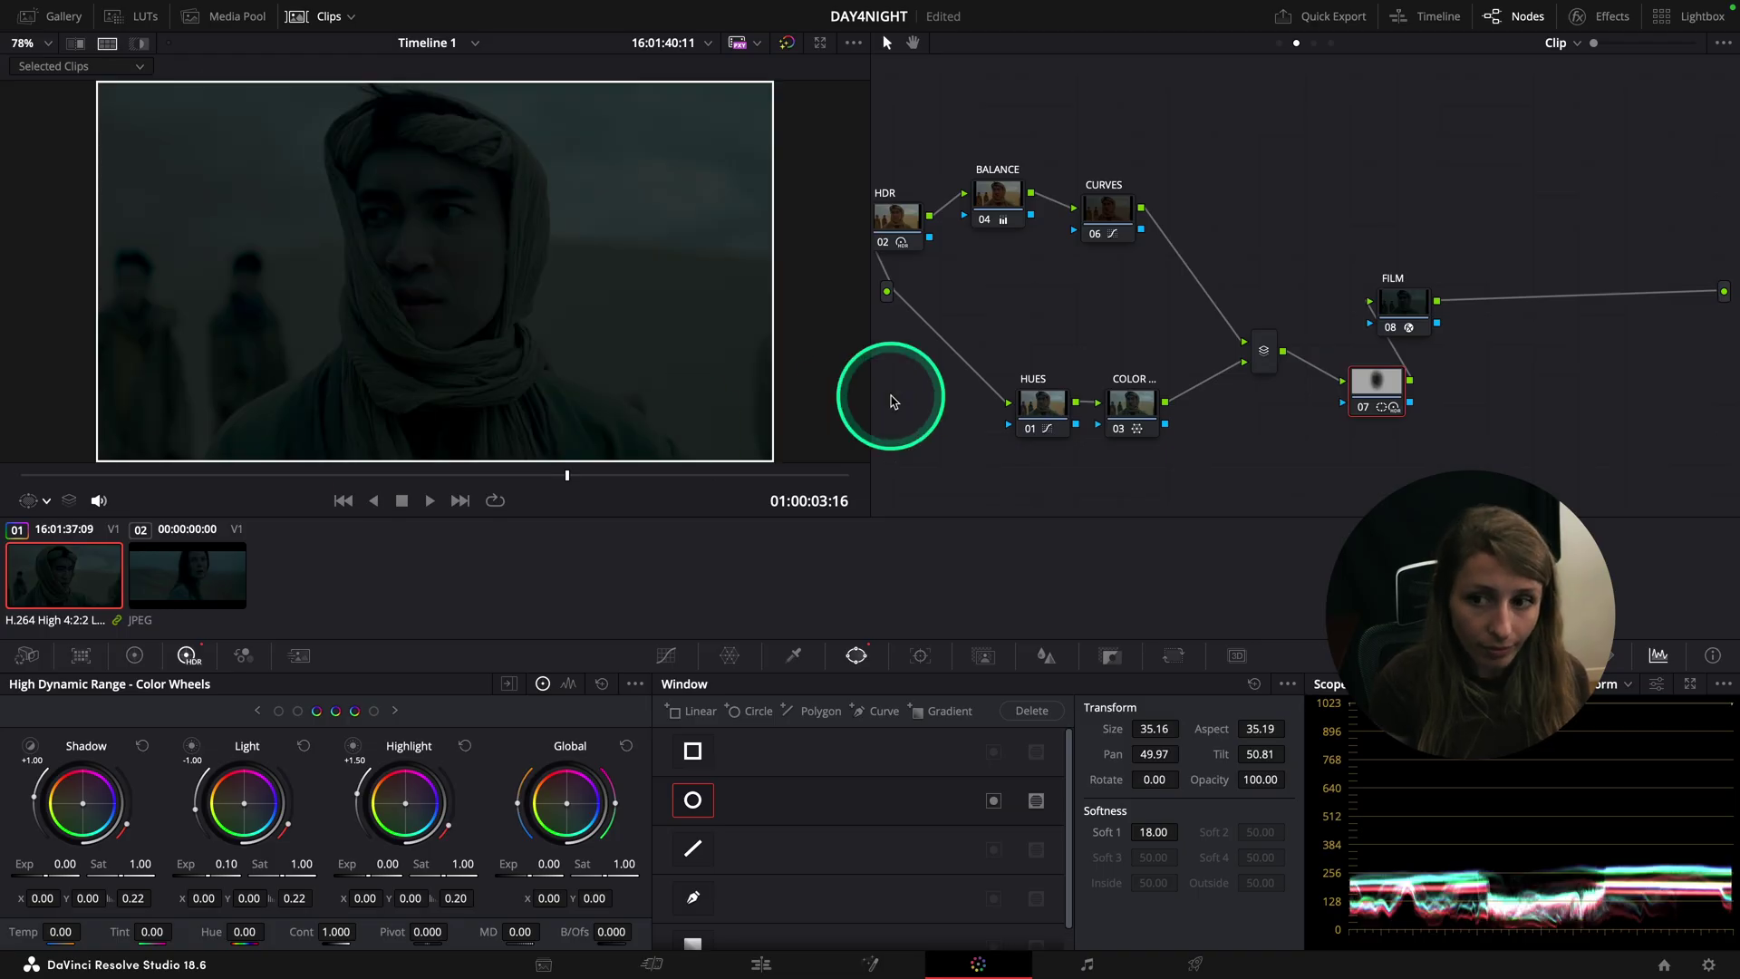
left_click(1405, 306)
left_click_drag(1405, 306, 1415, 304)
left_click(1376, 381)
left_click(1477, 313)
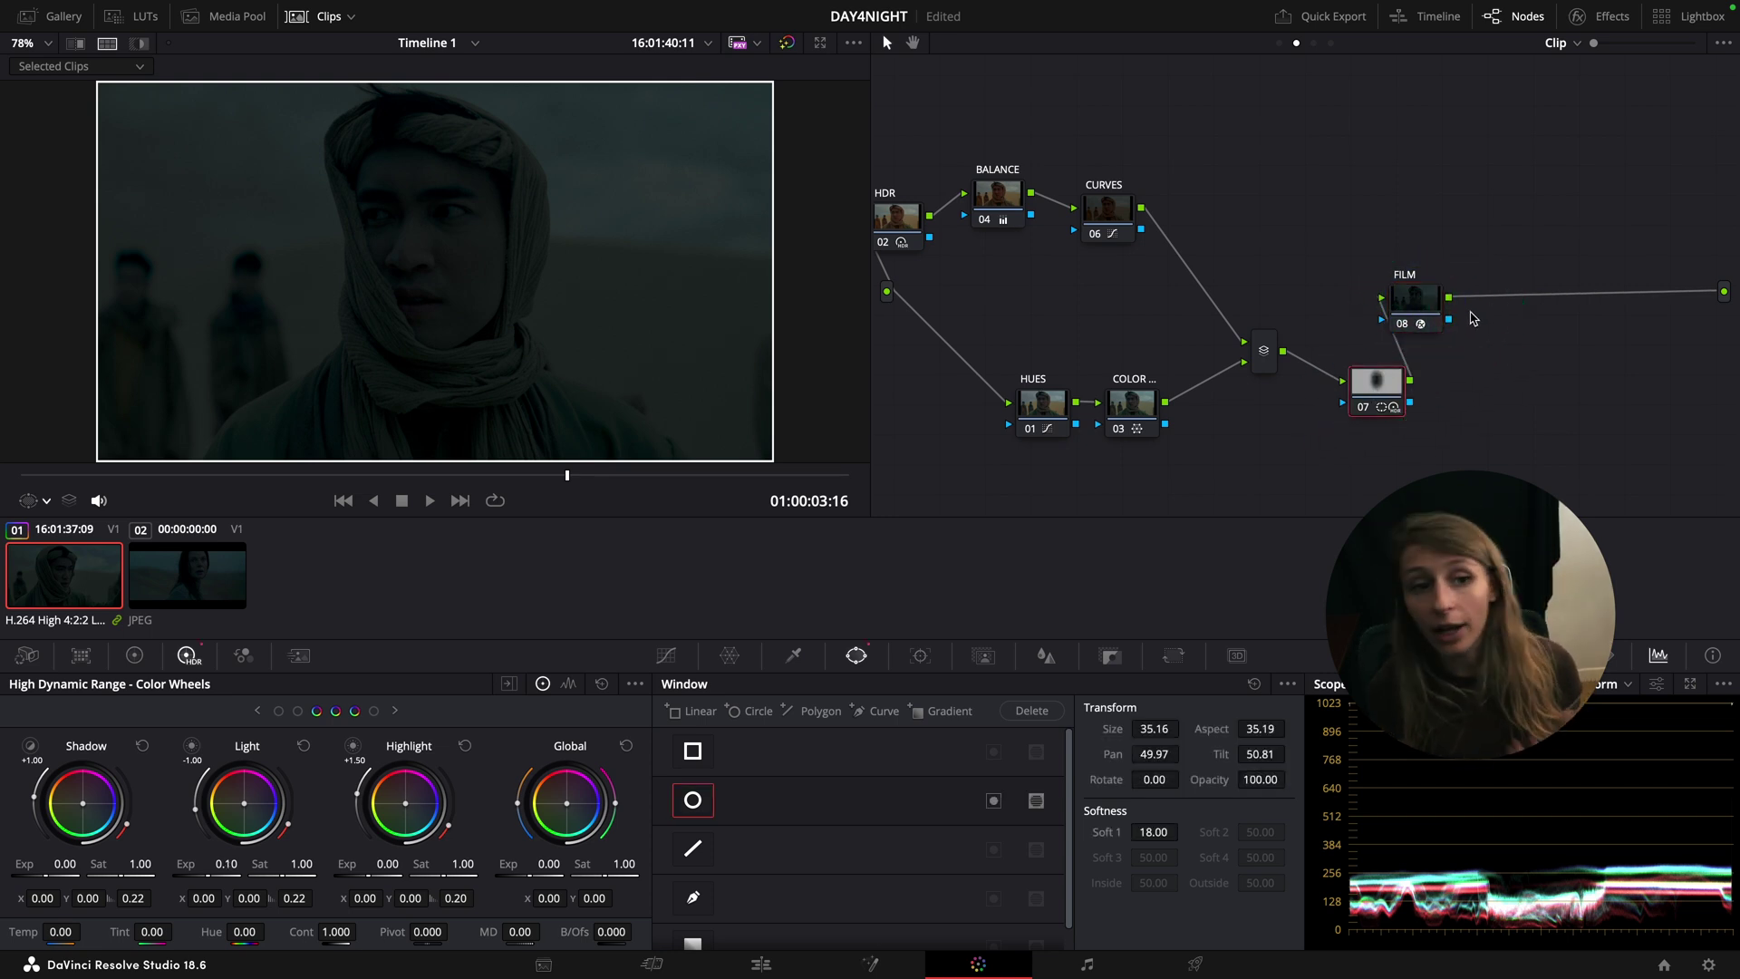
left_click(1538, 363)
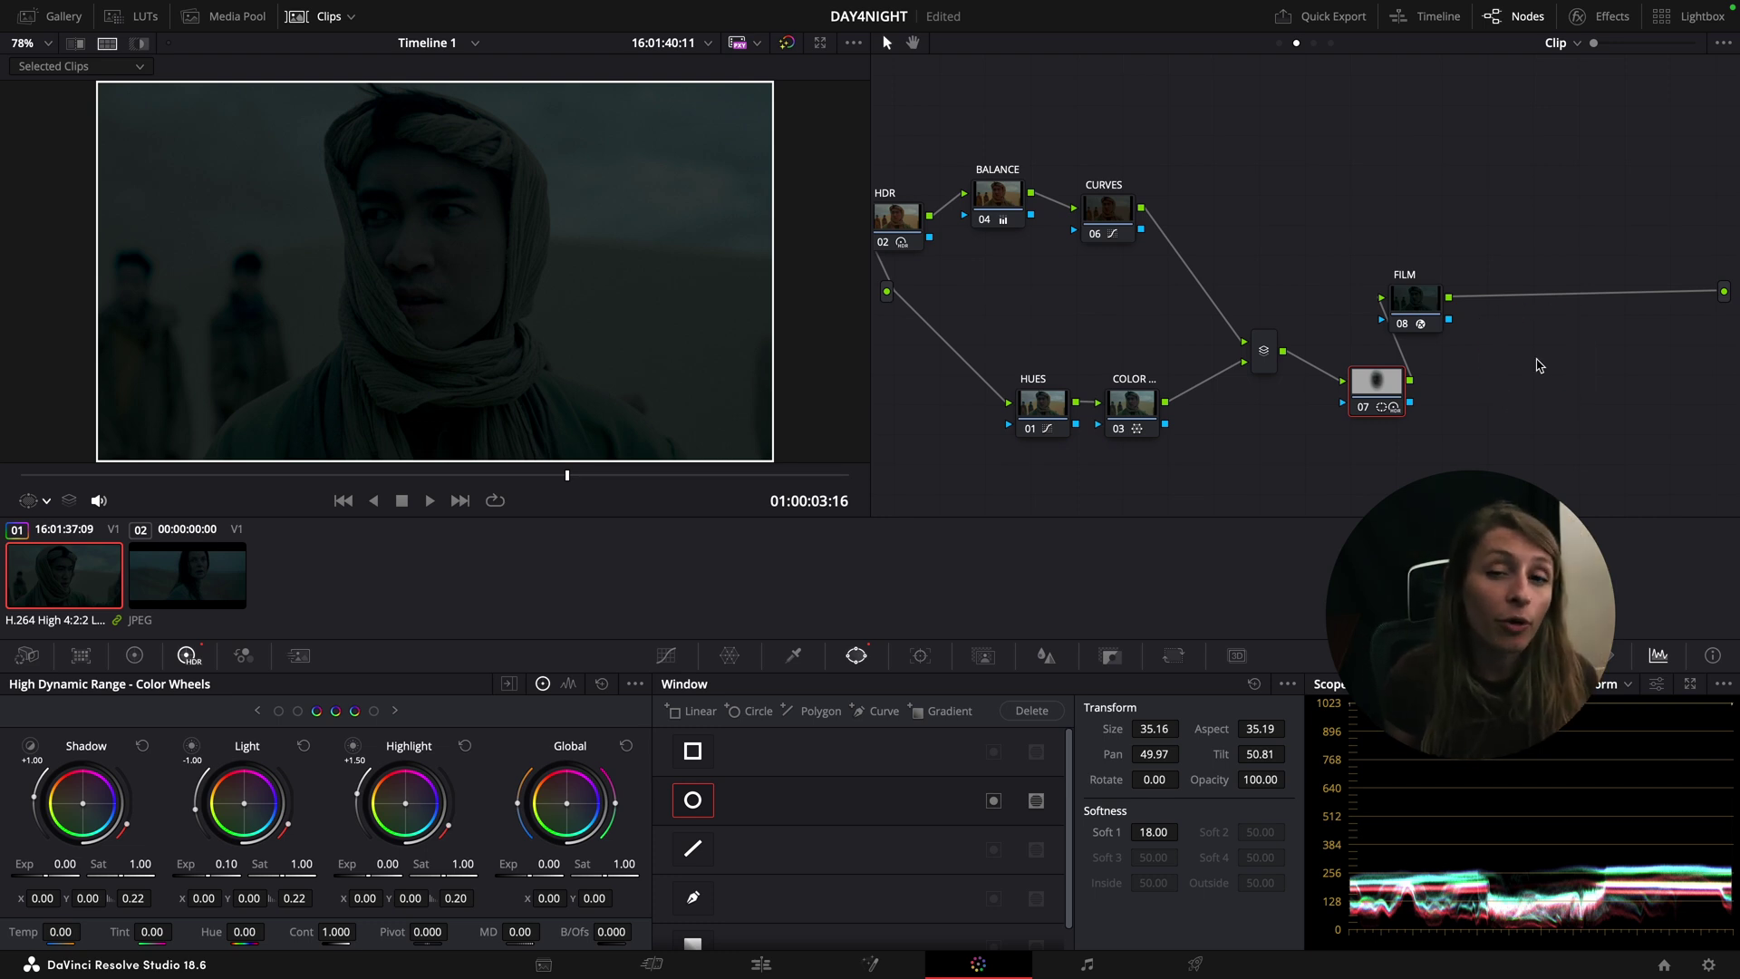
Step: Add node 09 after FILM and label it 'OVERLAY'
left_click(1412, 299)
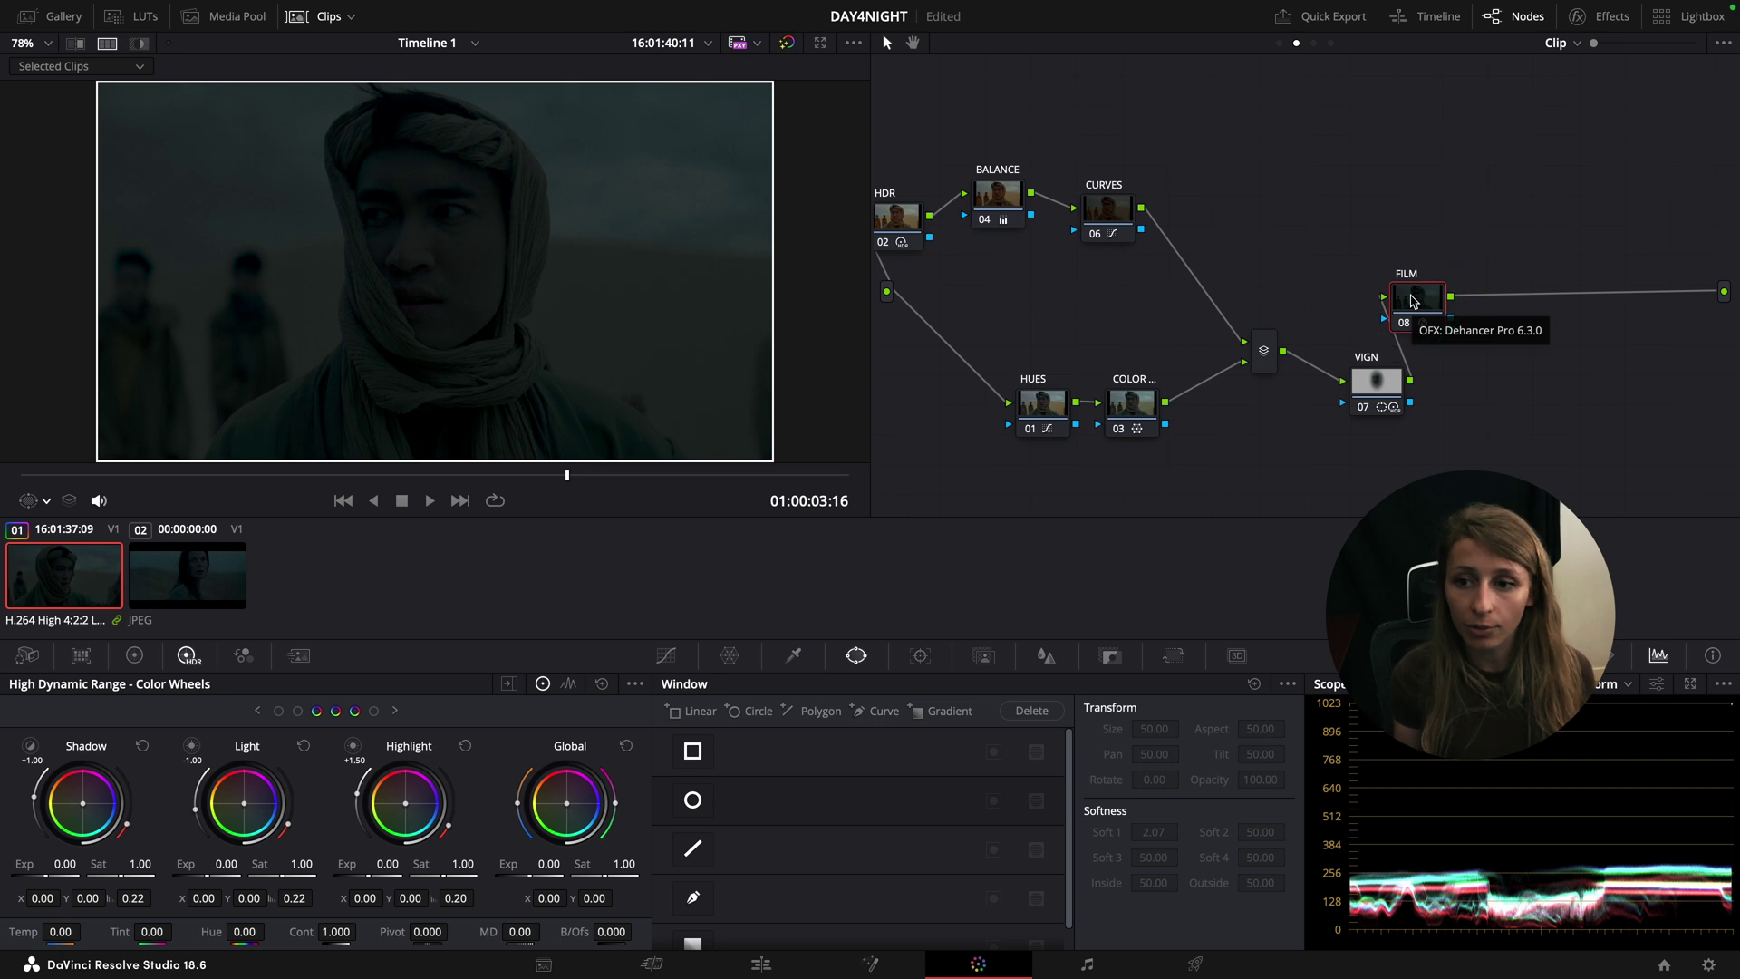
key("alt+s")
left_click(1668, 283)
right_click(1501, 306)
left_click(1496, 312)
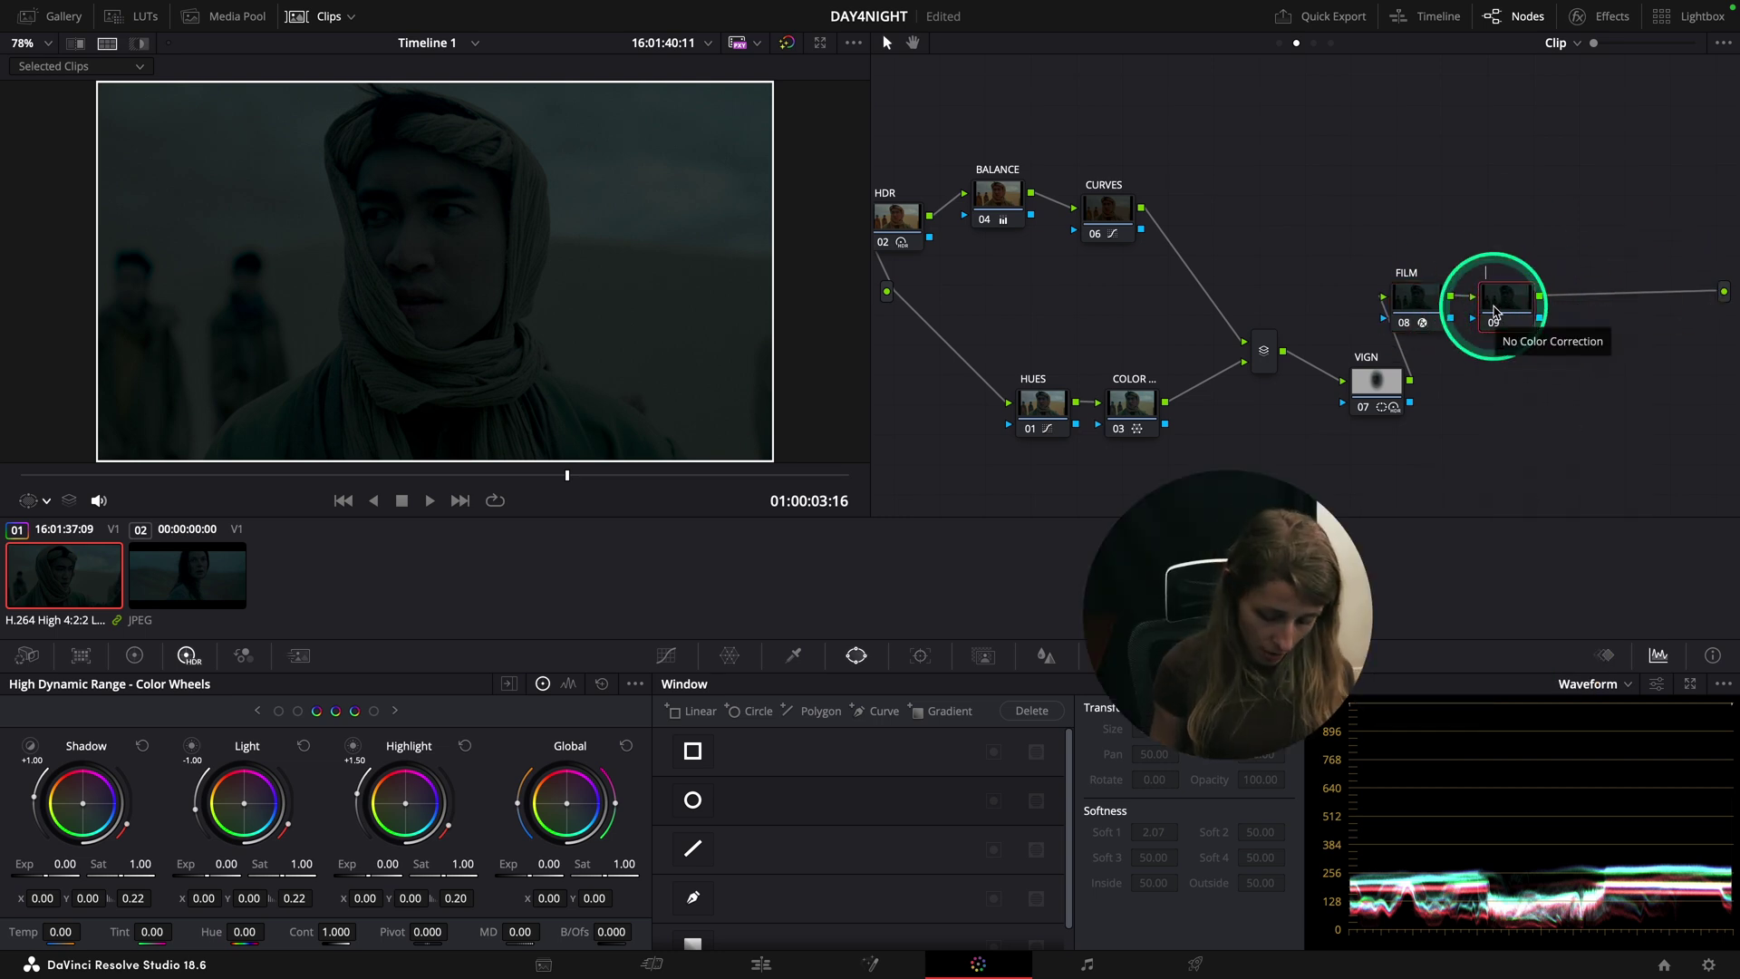
type("OVERLAY")
Step: Set OVERLAY's composite mode to Multiply and turn off split screen
right_click(1497, 317)
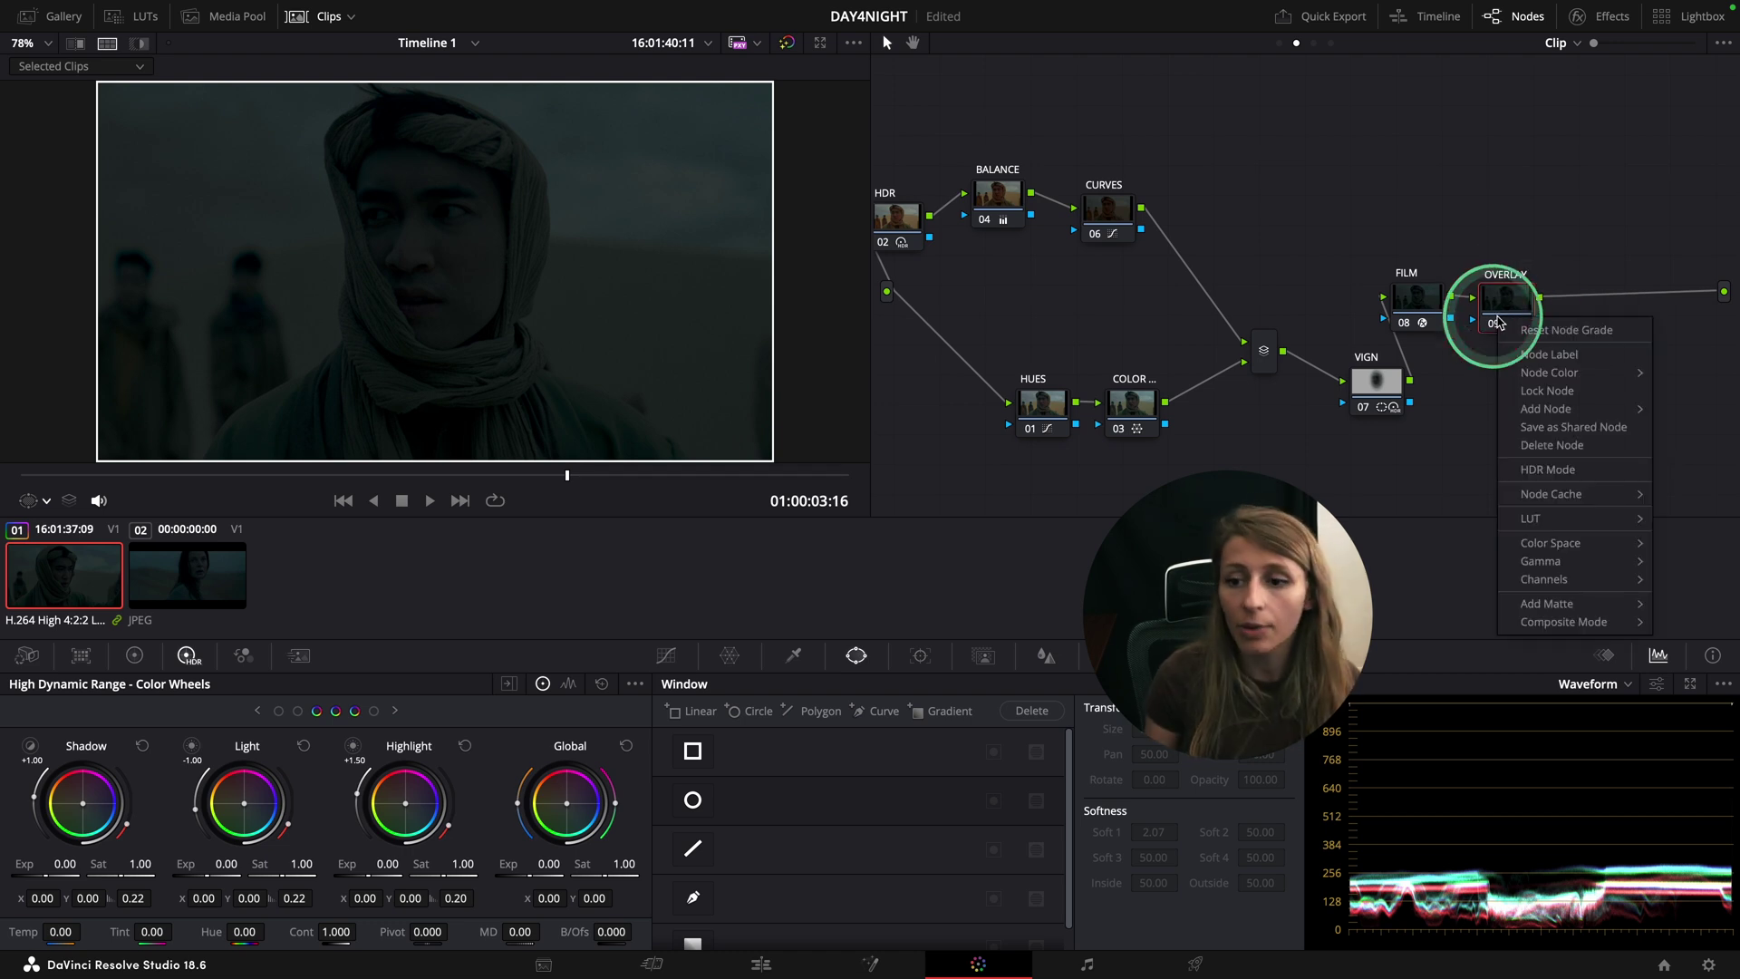
left_click(1582, 624)
left_click(1390, 845)
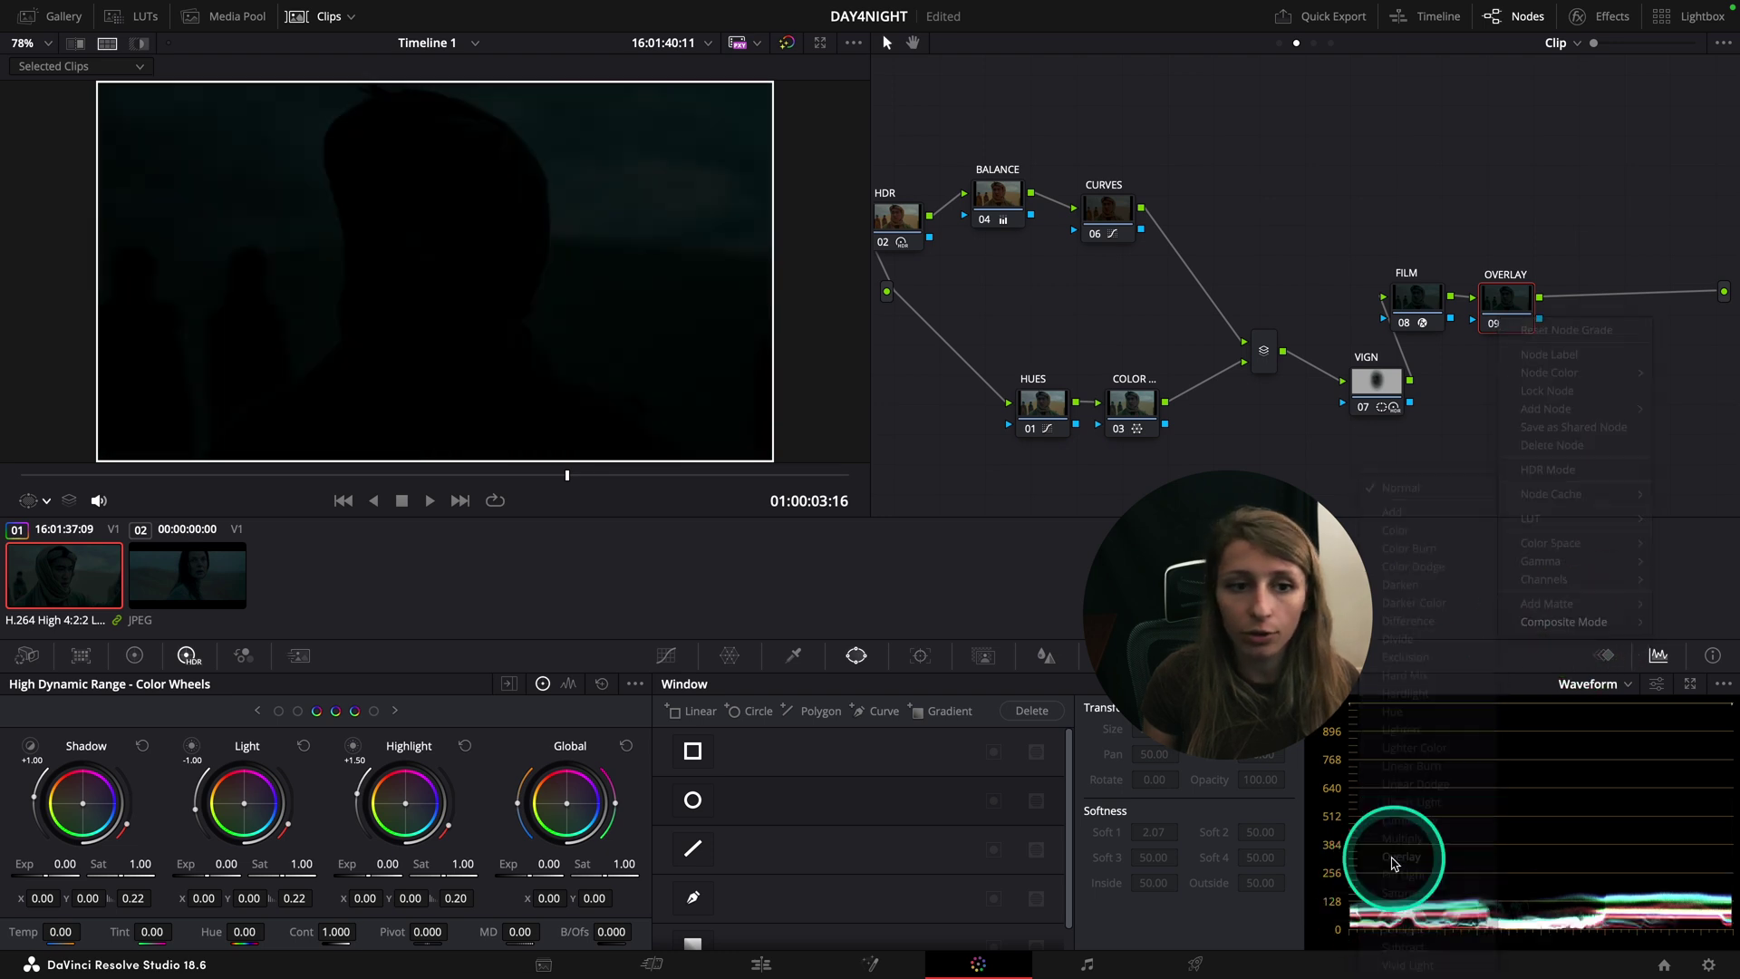
left_click(110, 45)
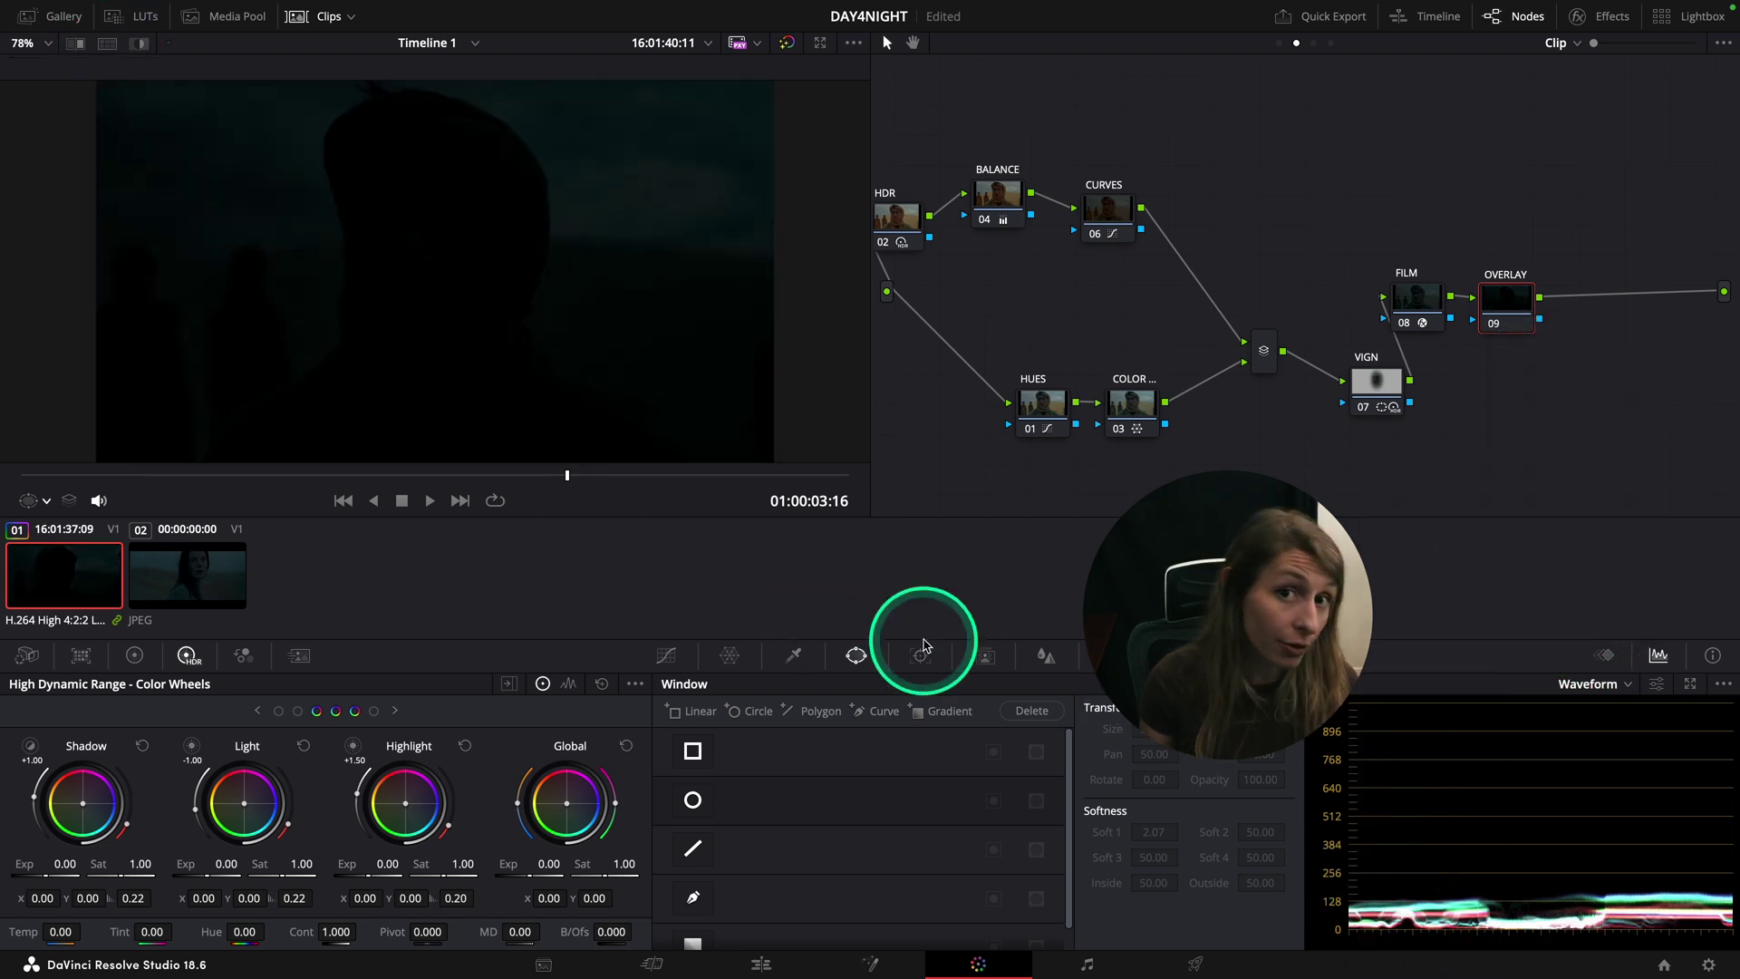
Step: Lower the OVERLAY node's Key Output Gain to 0.566 in the Key palette
left_click(1110, 655)
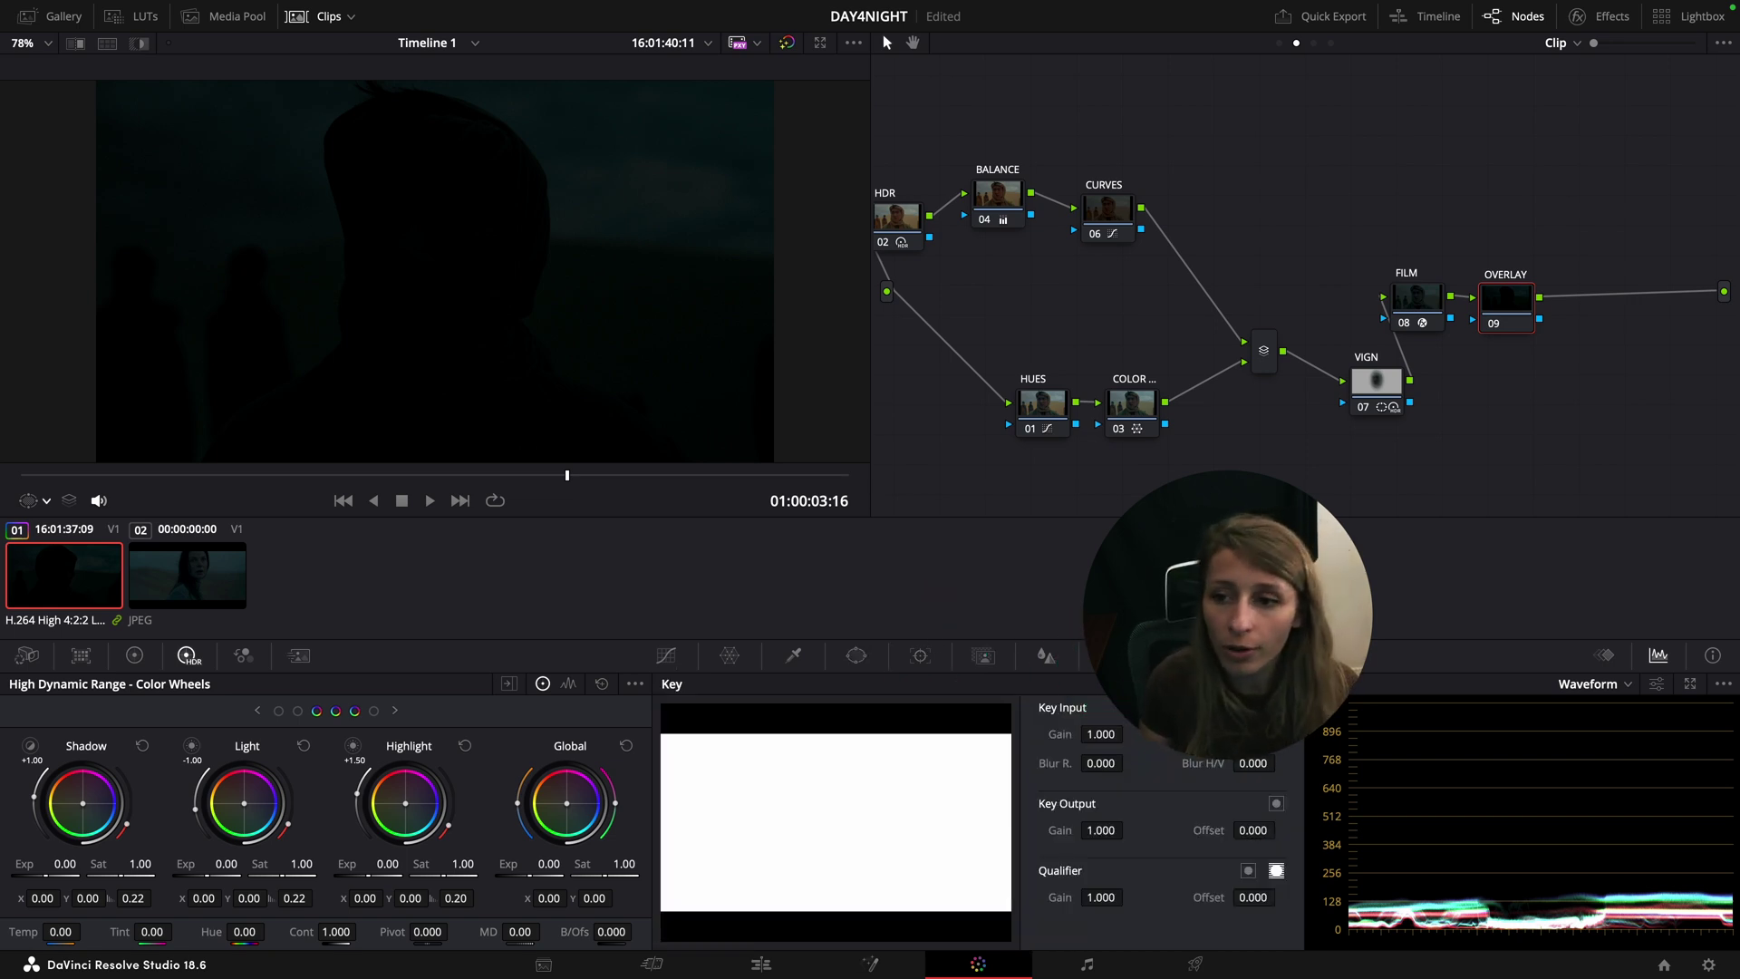
left_click(1356, 512)
left_click(1072, 678)
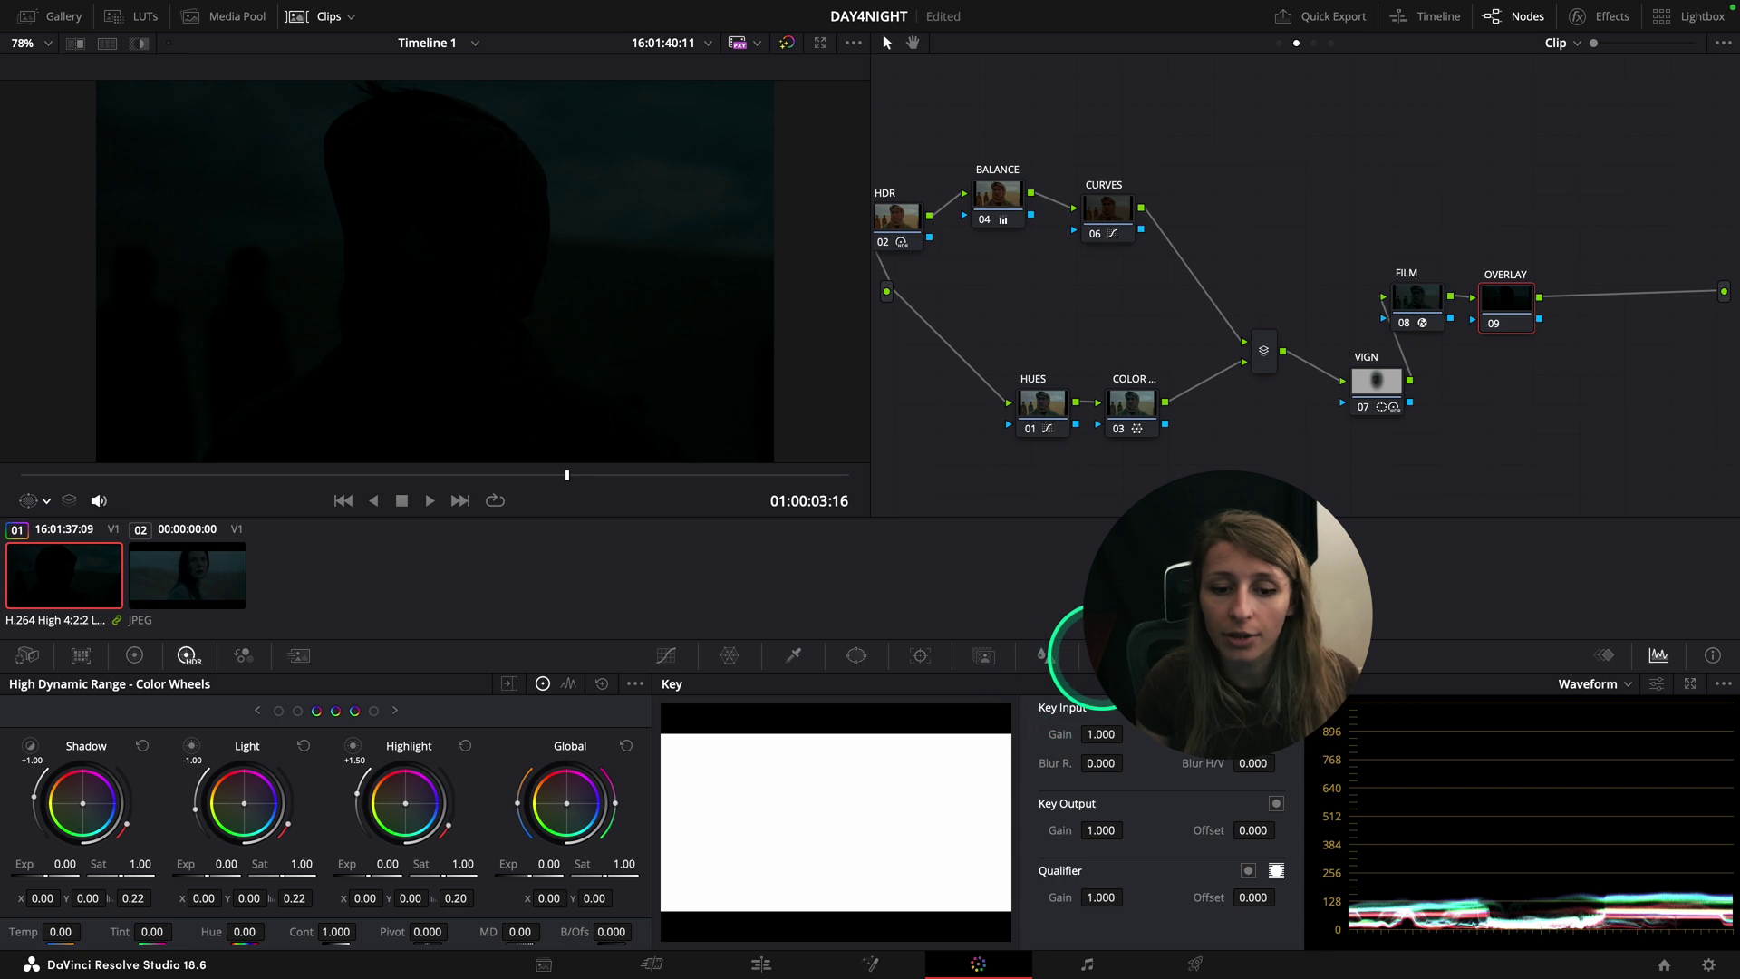
left_click(1100, 831)
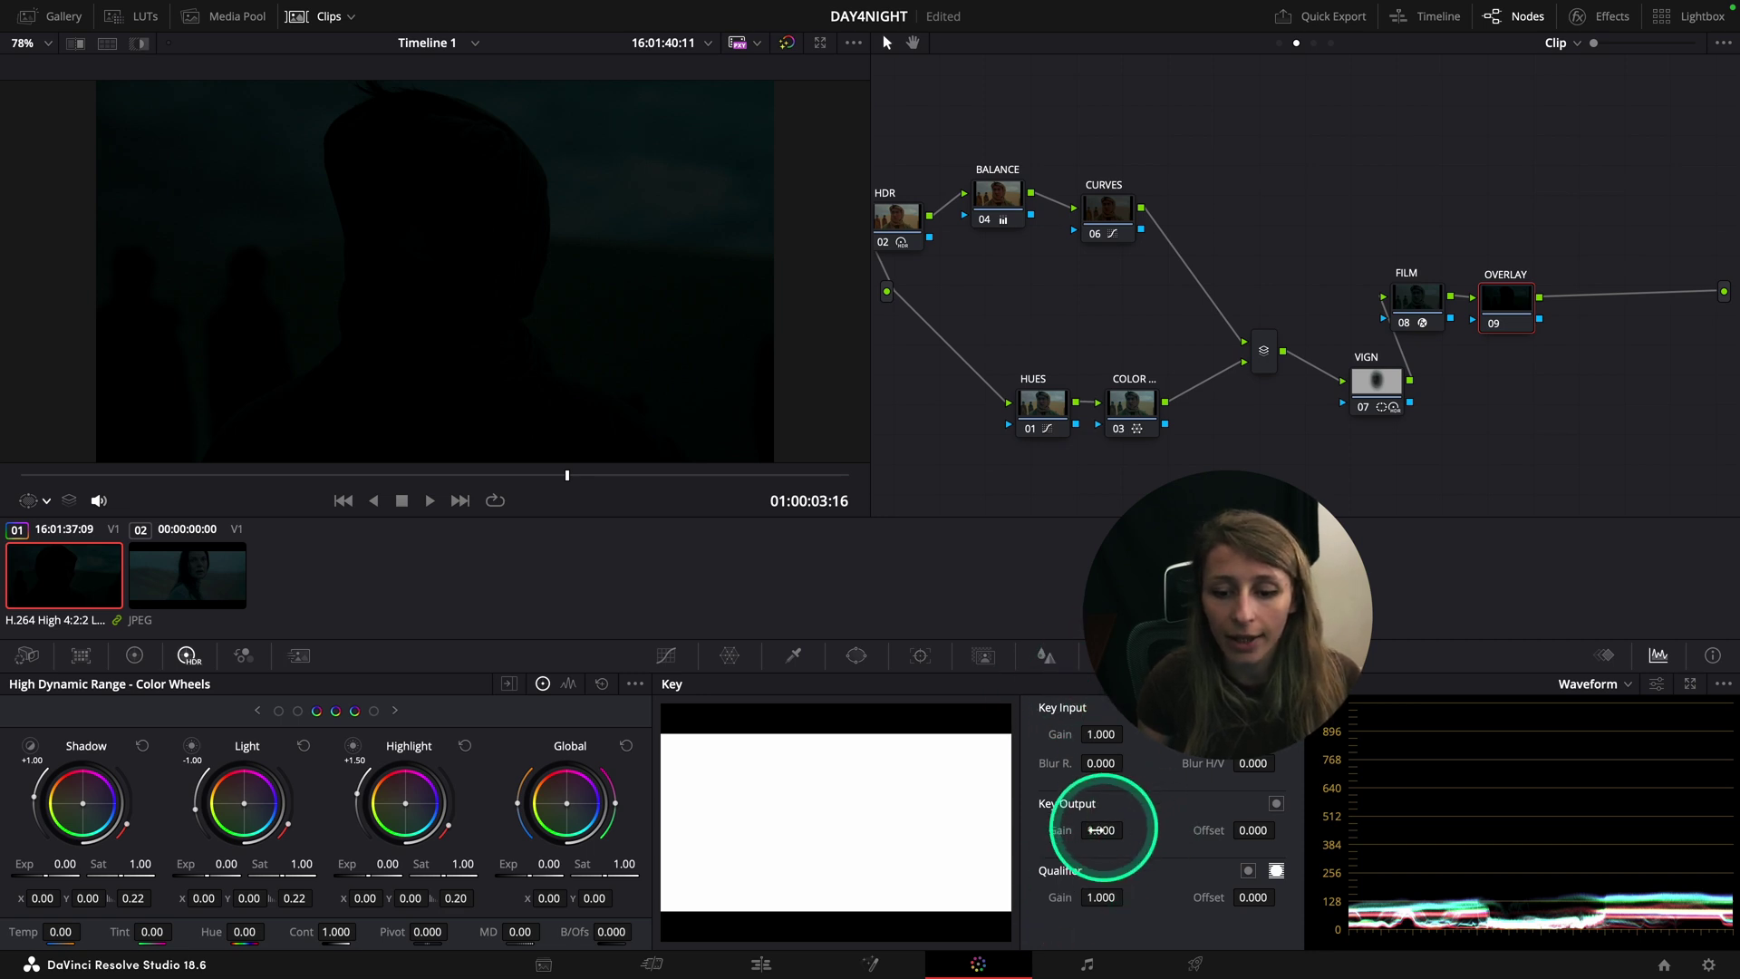
left_click_drag(1099, 832, 504, 795)
Step: Compare the graded shot with the reference in full-screen split view
left_click(107, 42)
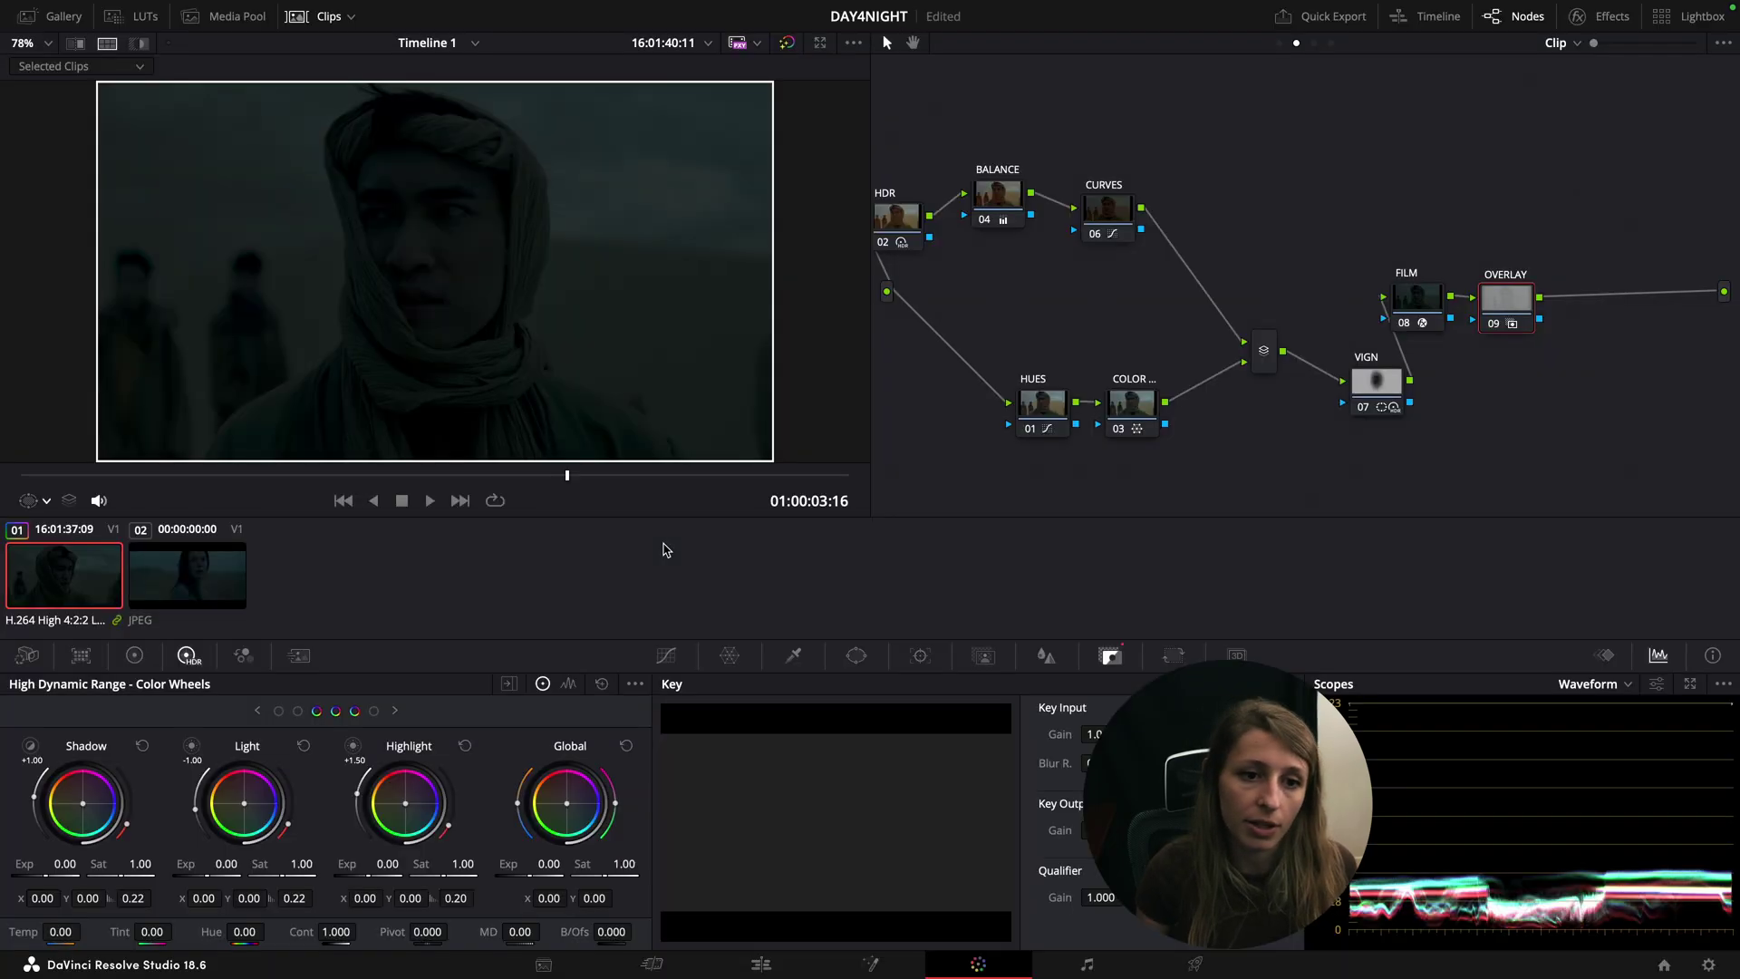
key("ctrl+f")
key("ctrl+f")
left_click(190, 576, "ctrl")
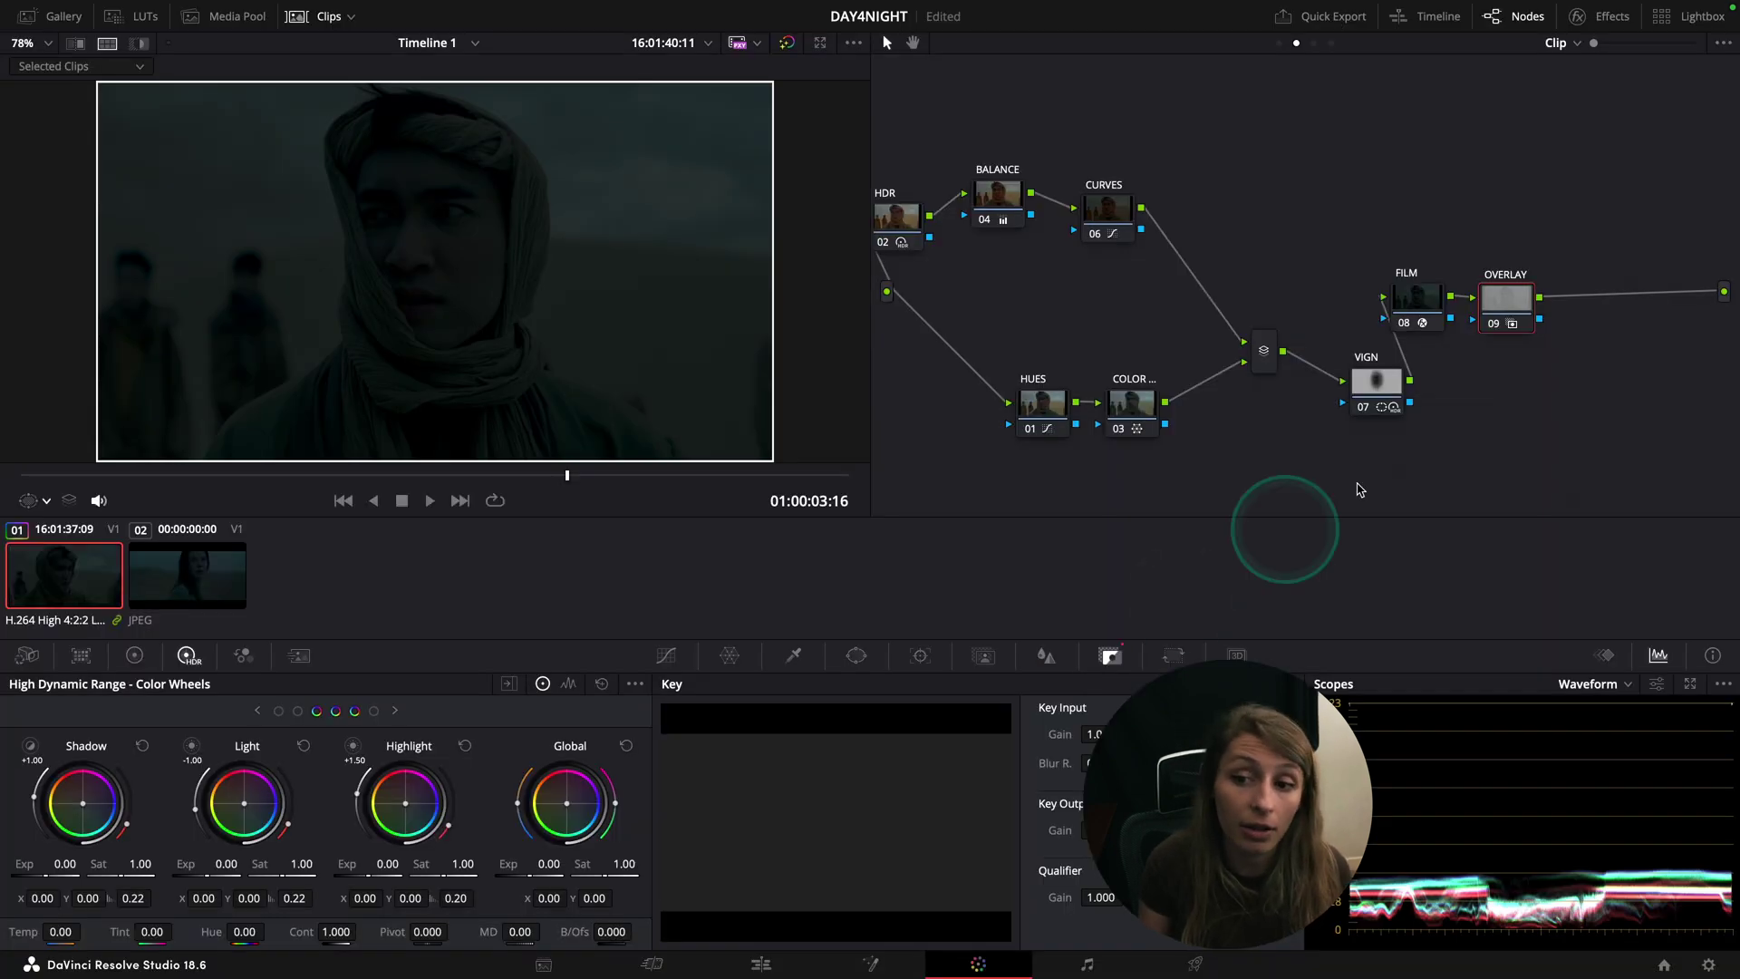
Step: Select the VIGN node, open the Curves palette, and show node 06's custom curve
left_click(1374, 384)
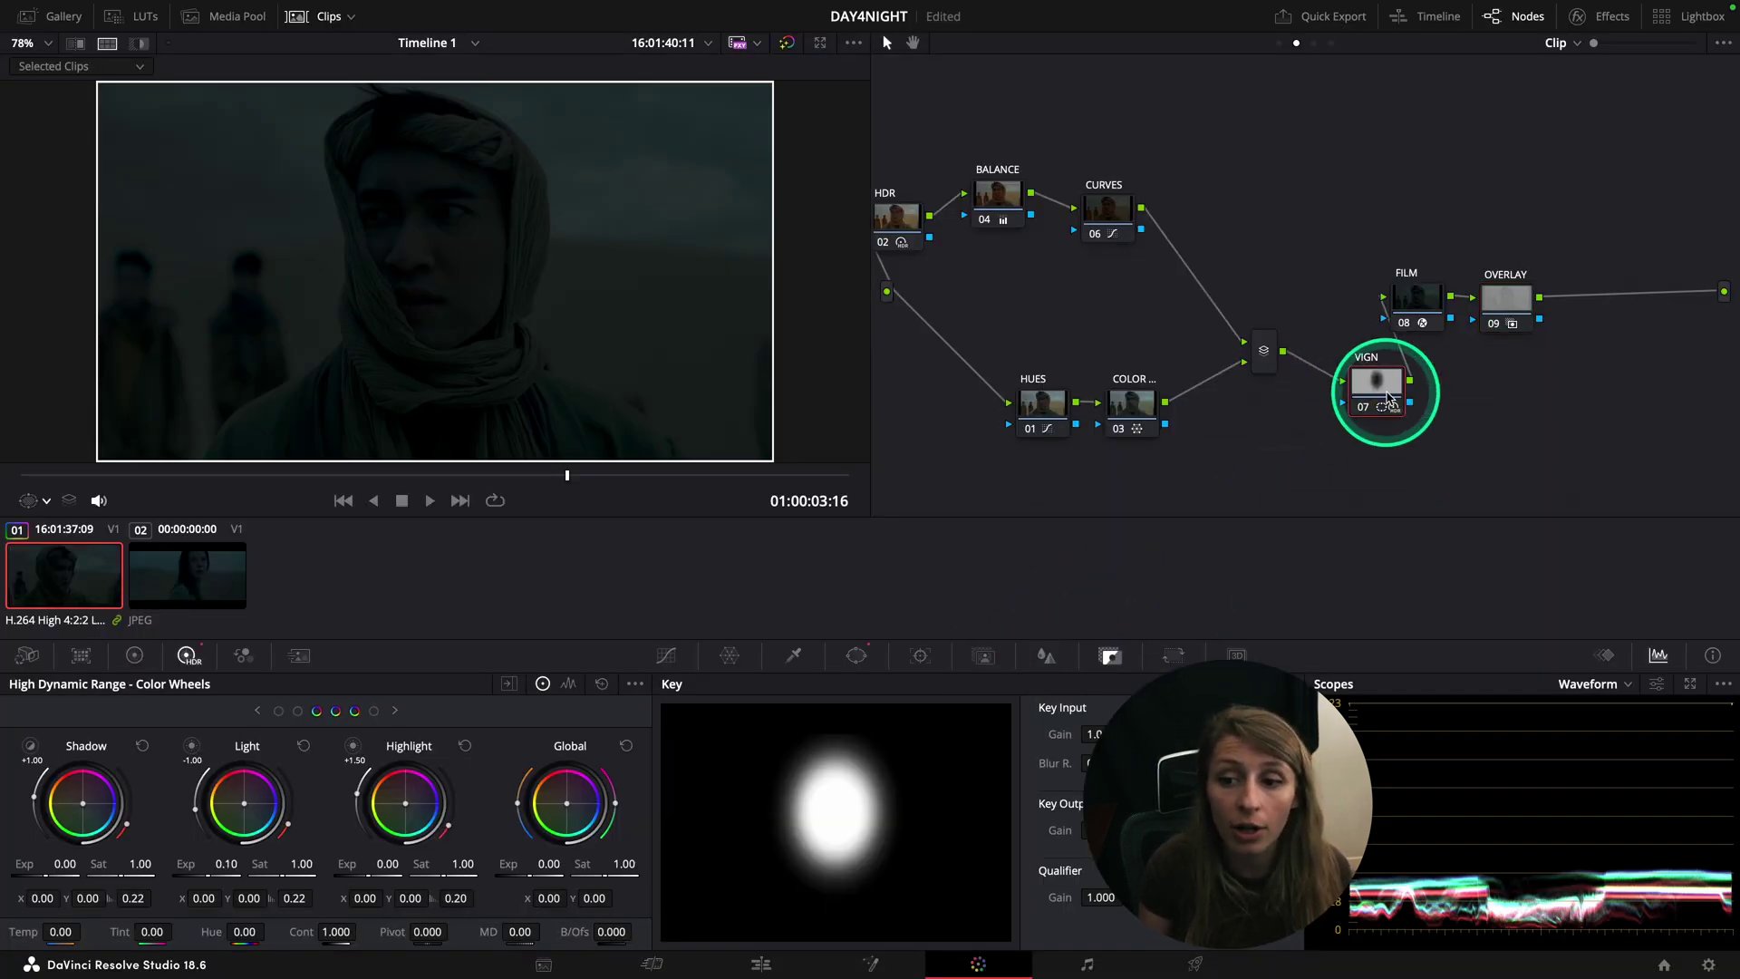
left_click(668, 654)
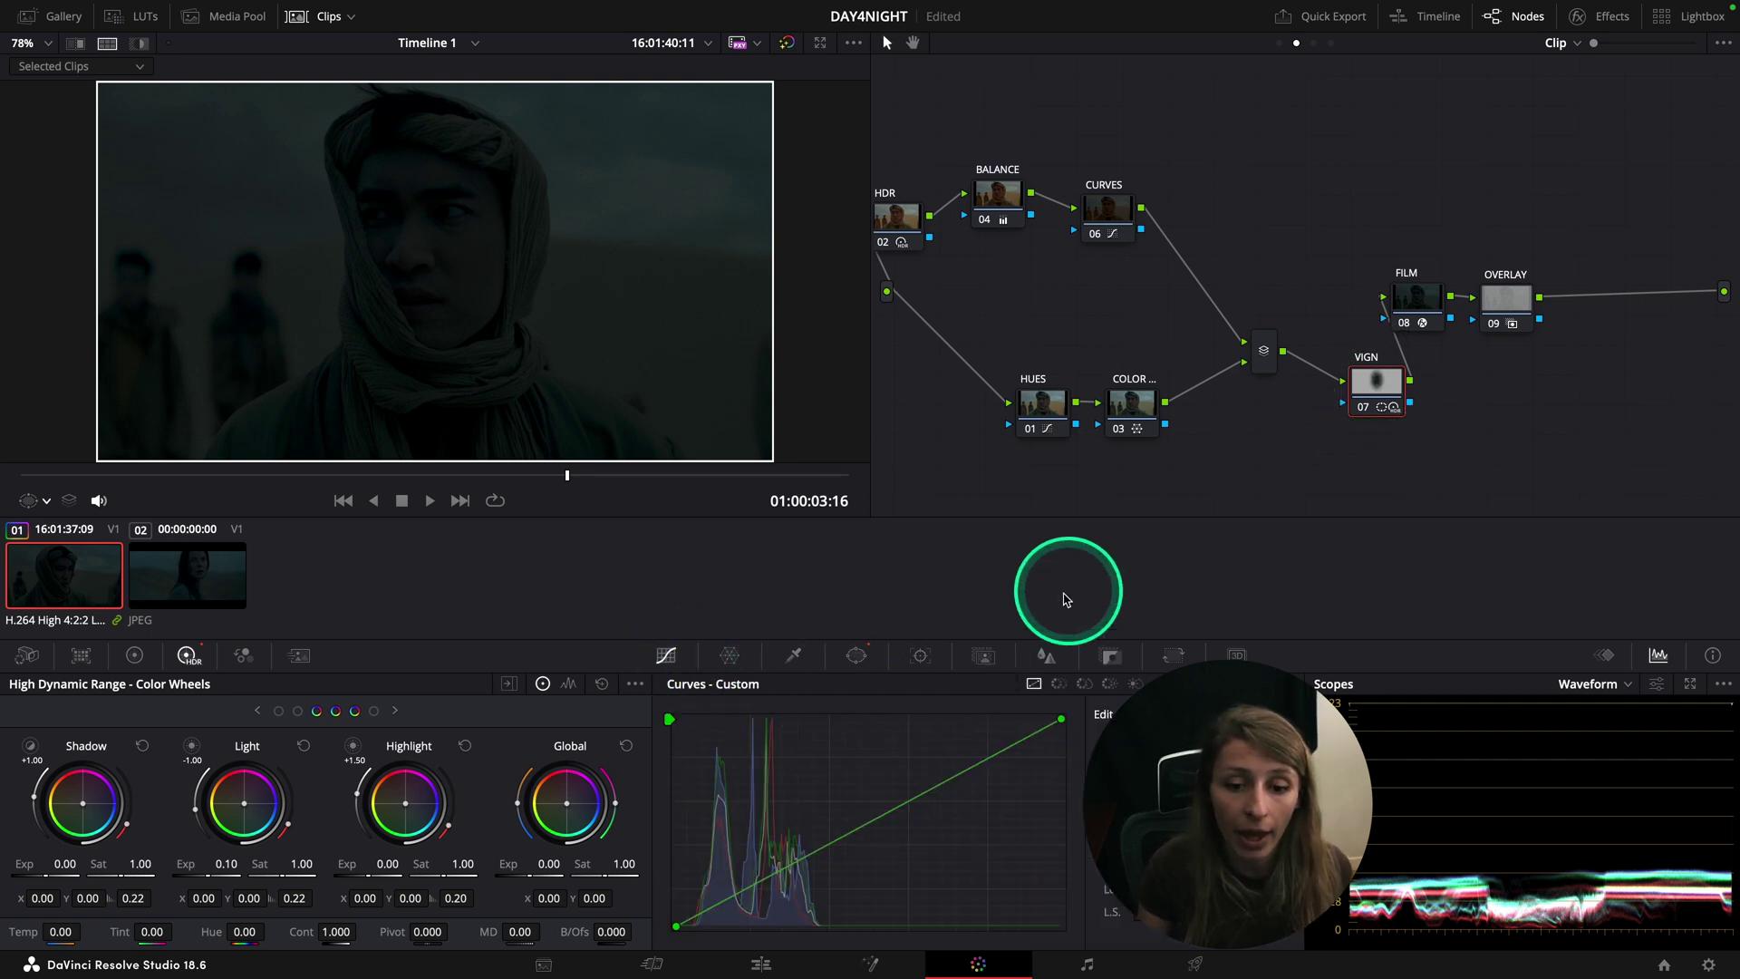
left_click(857, 655)
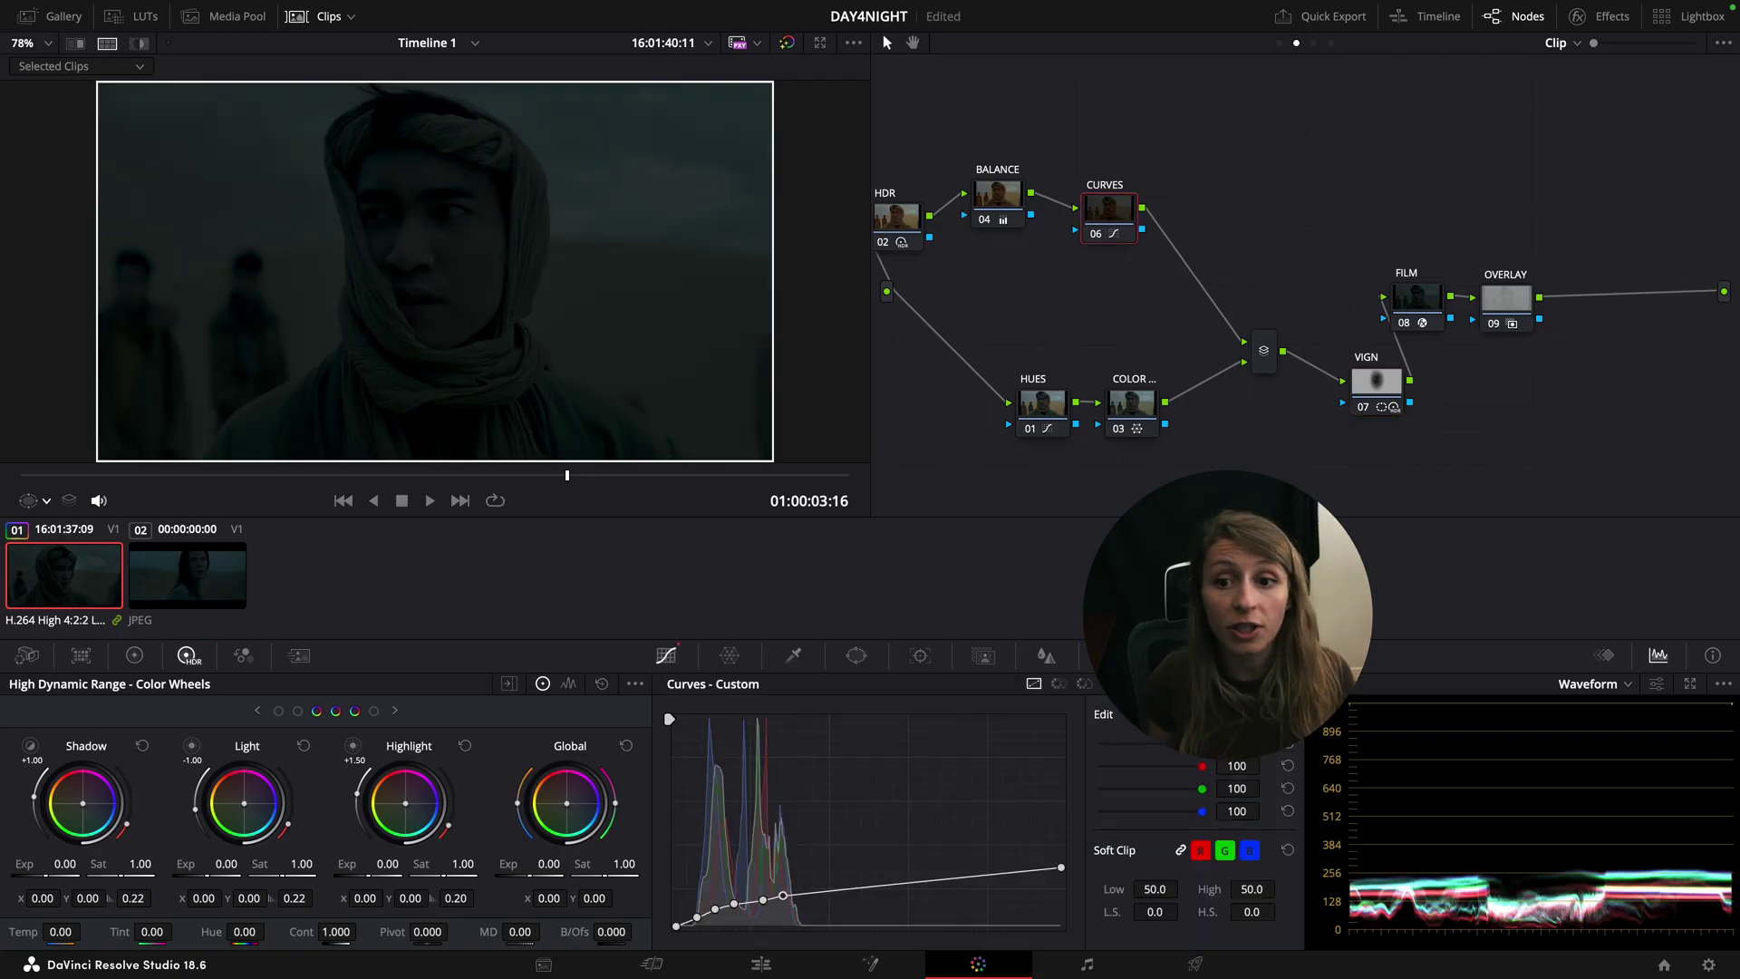
Step: Nudge the CURVES node, then pop its custom curve into a repositioned floating window
left_click_drag(1112, 202, 1120, 217)
left_click(1265, 683)
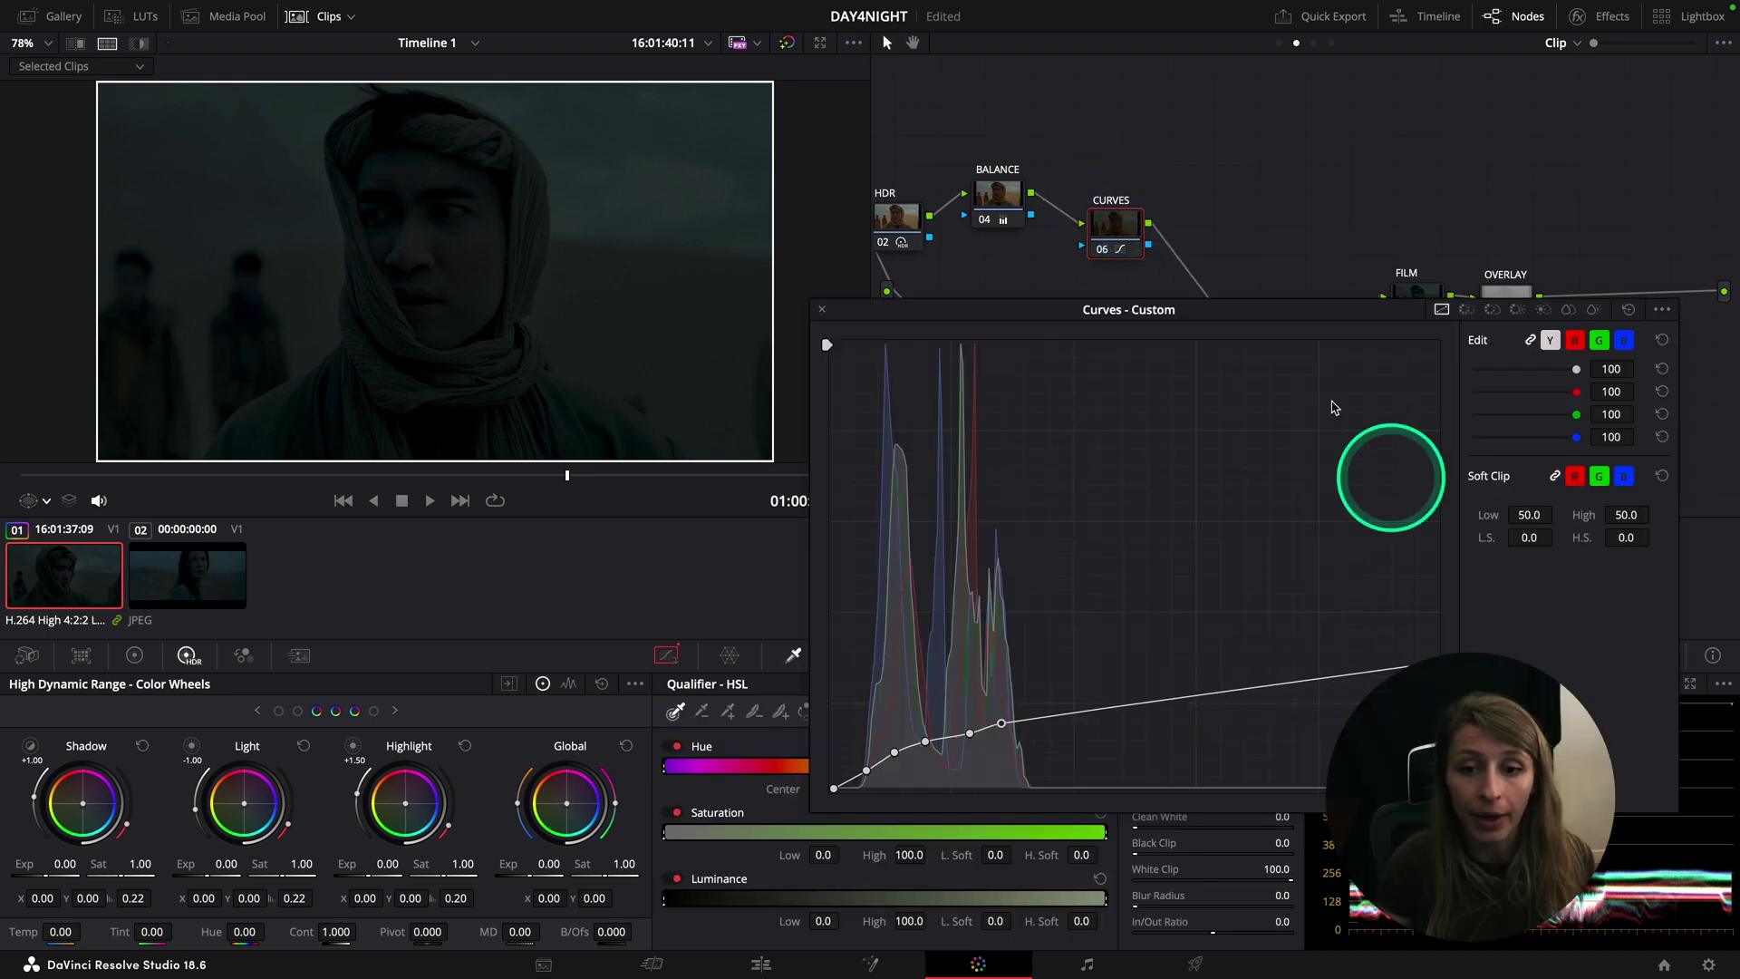
left_click_drag(1093, 313, 1076, 300)
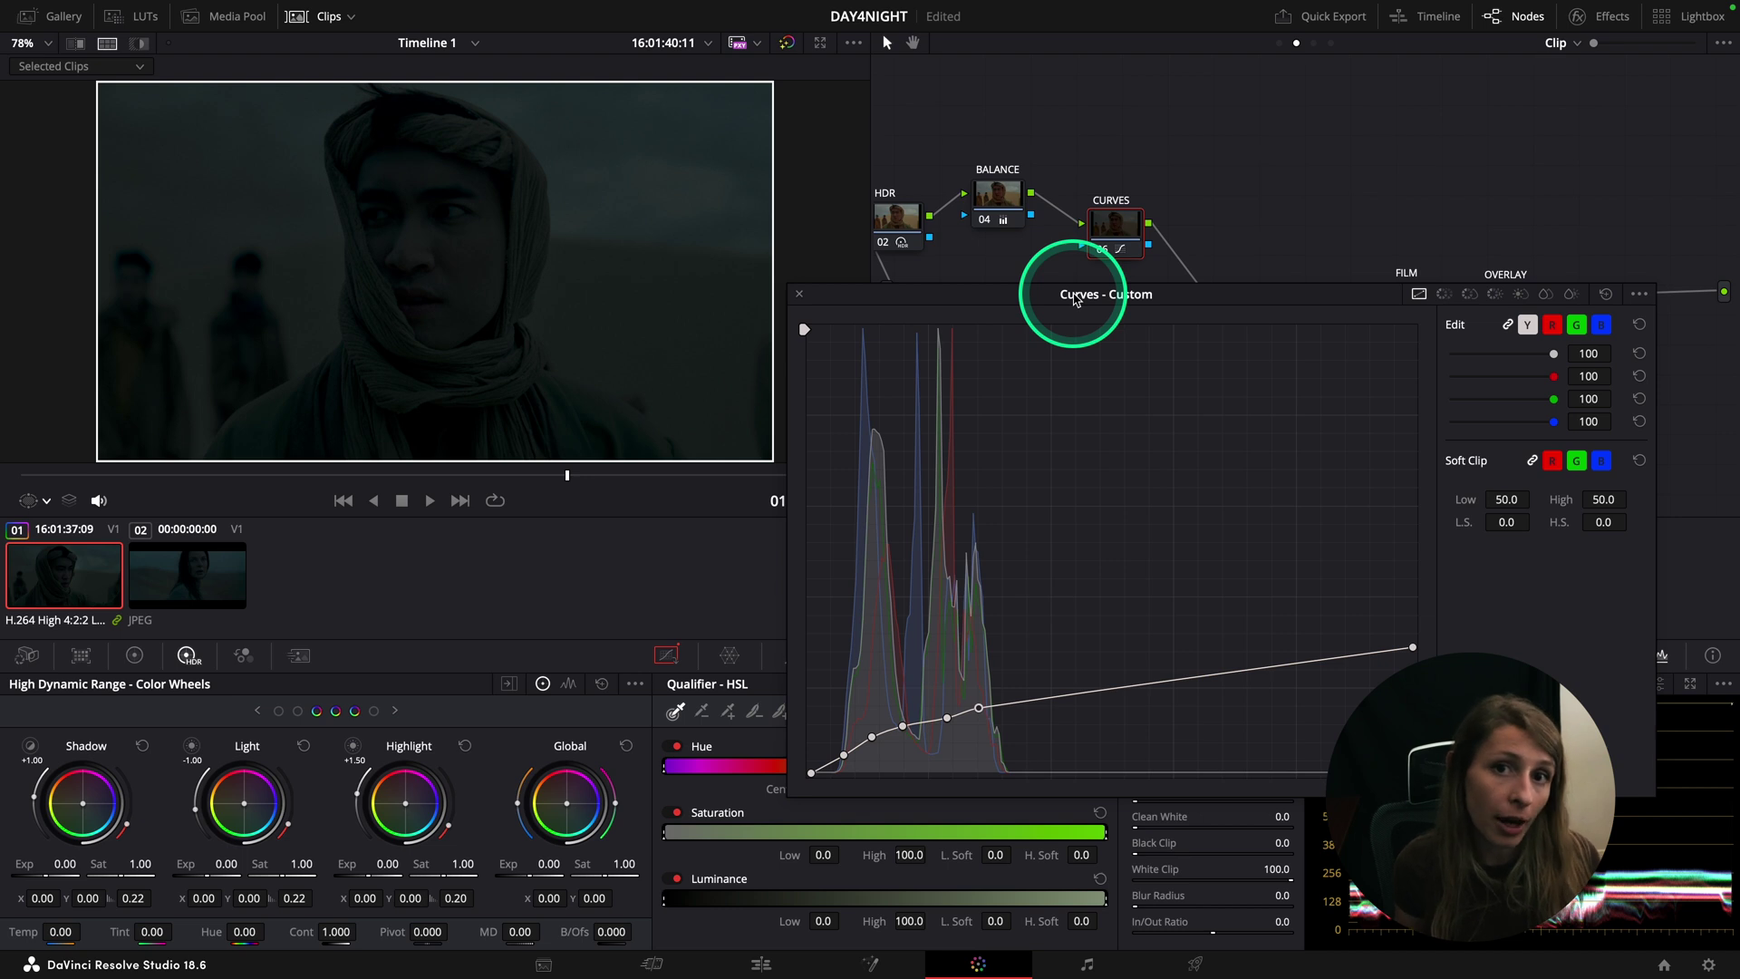